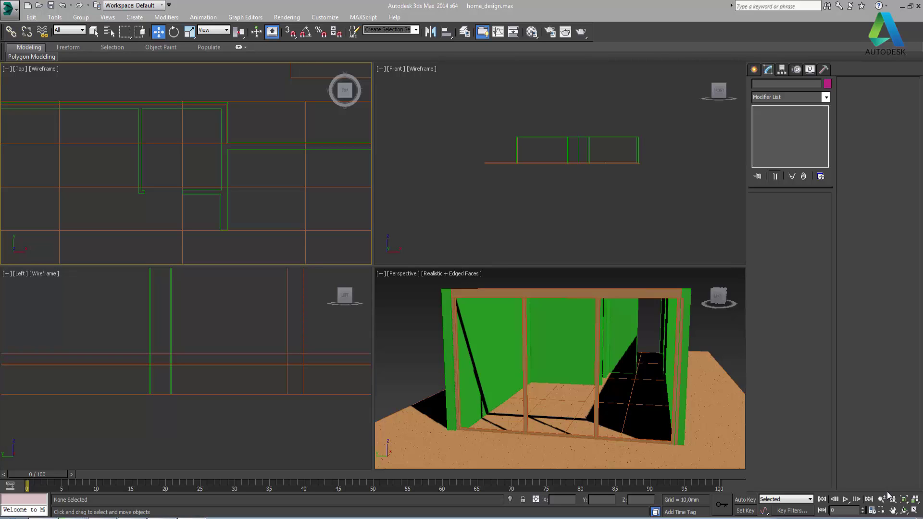
# Maximize the Top view, then pan and zoom in on an L-shaped wall corner
pyautogui.click(915, 511)
pyautogui.moveTo(592, 360); pyautogui.dragTo(433, 265, button='middle')
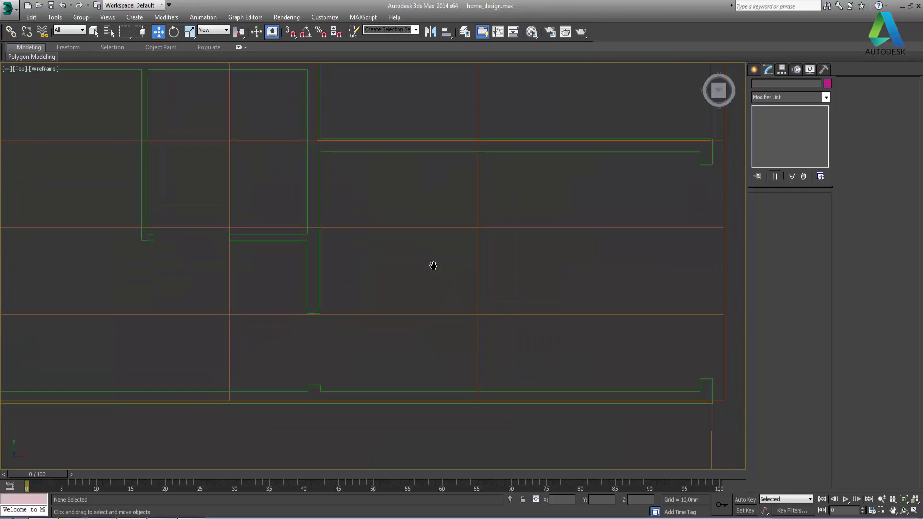
pyautogui.moveTo(358, 229); pyautogui.dragTo(369, 237, button='middle')
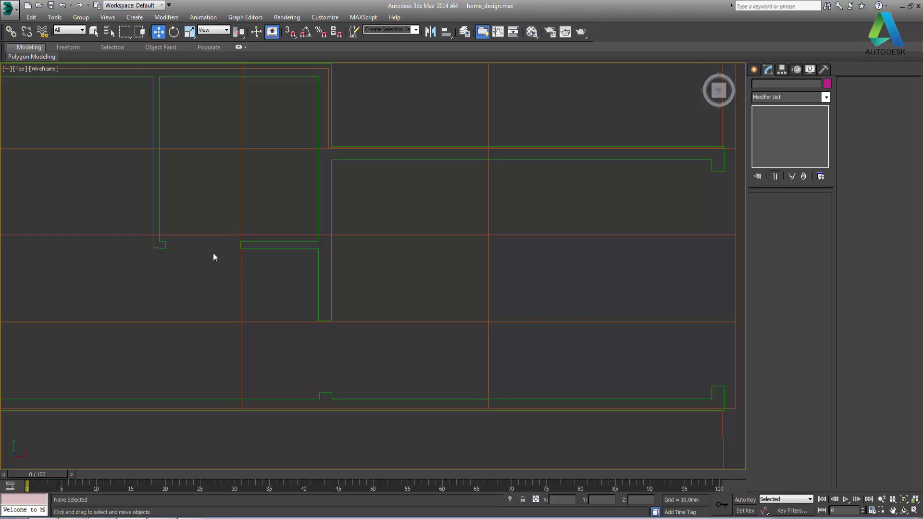
pyautogui.scroll(2, 176, 238)
pyautogui.scroll(2, 223, 229)
pyautogui.scroll(2, 220, 227)
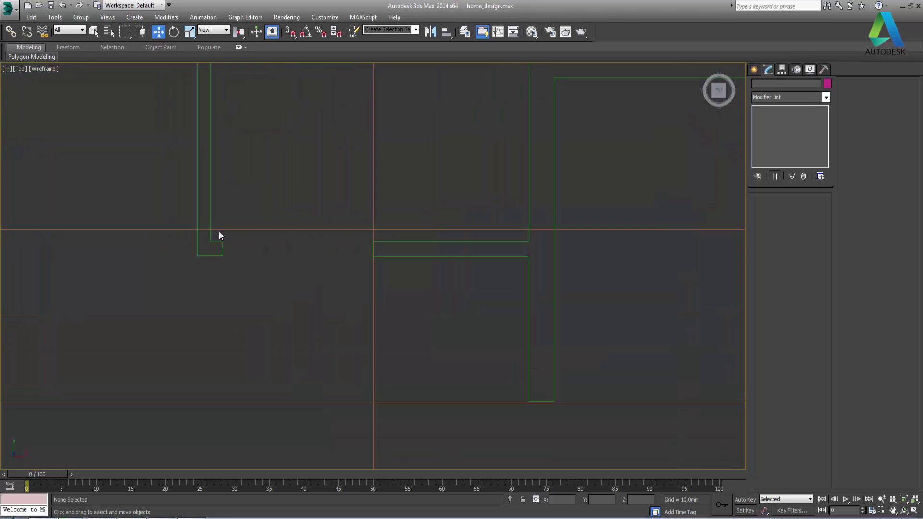
pyautogui.scroll(2, 218, 233)
pyautogui.scroll(2, 204, 255)
pyautogui.scroll(2, 203, 252)
pyautogui.scroll(2, 204, 252)
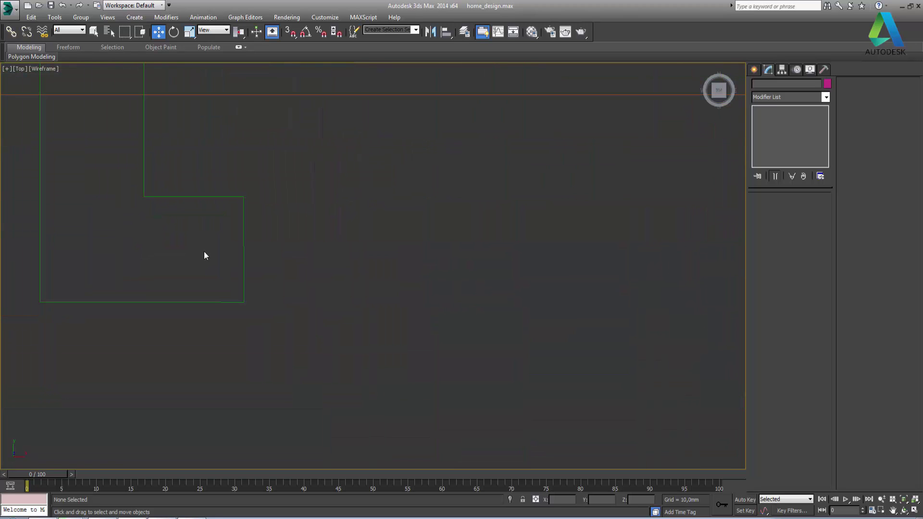
# Select Line001 and box-select its two bottom-right corner vertices, leaving them in place
pyautogui.click(179, 302)
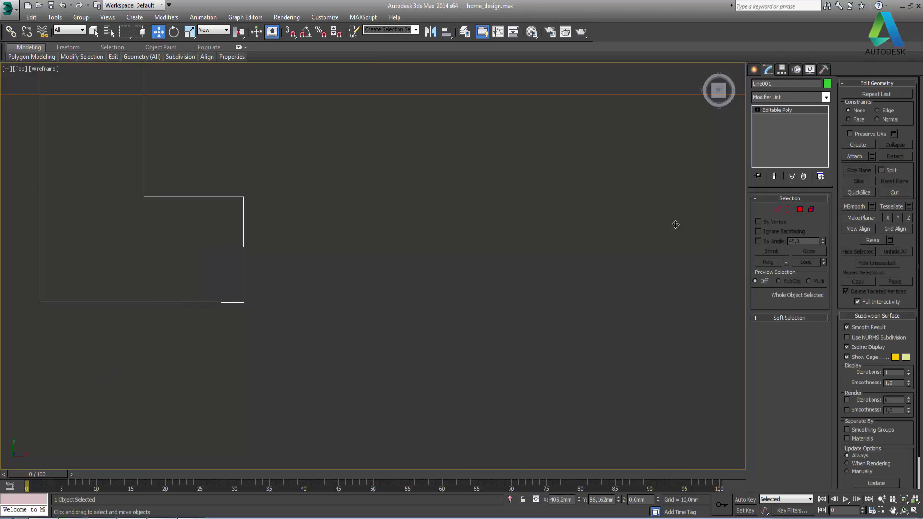
pyautogui.click(765, 210)
pyautogui.moveTo(292, 318); pyautogui.dragTo(226, 296)
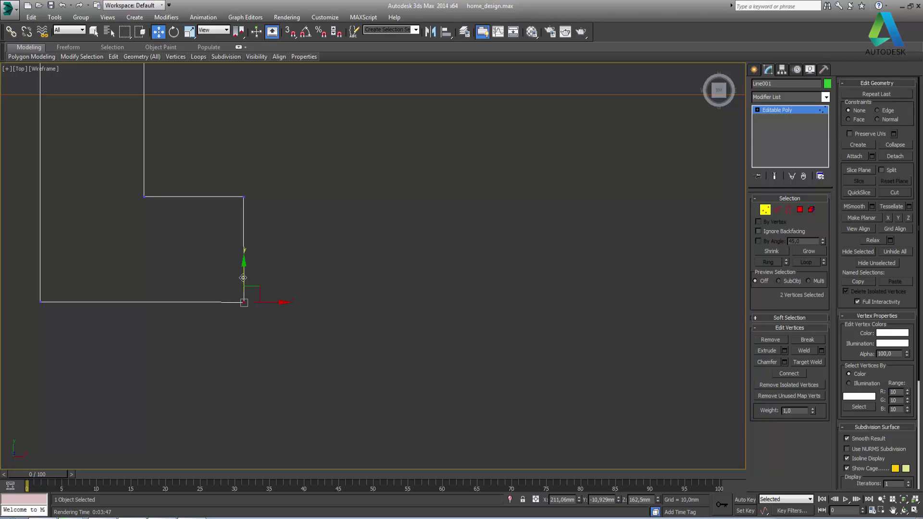
pyautogui.moveTo(243, 278); pyautogui.dragTo(242, 277)
pyautogui.moveTo(241, 277); pyautogui.dragTo(242, 277)
# Zoom out to bring the walls further right into view, then exit Vertex mode
pyautogui.scroll(-2, 358, 241)
pyautogui.scroll(-2, 358, 241)
pyautogui.scroll(-4, 359, 241)
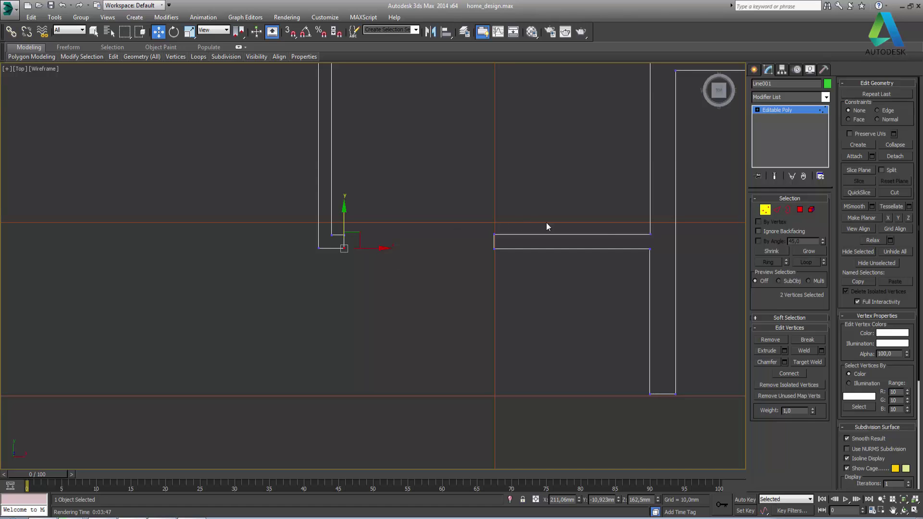
pyautogui.moveTo(601, 231); pyautogui.dragTo(342, 277, button='middle')
pyautogui.scroll(-2, 343, 277)
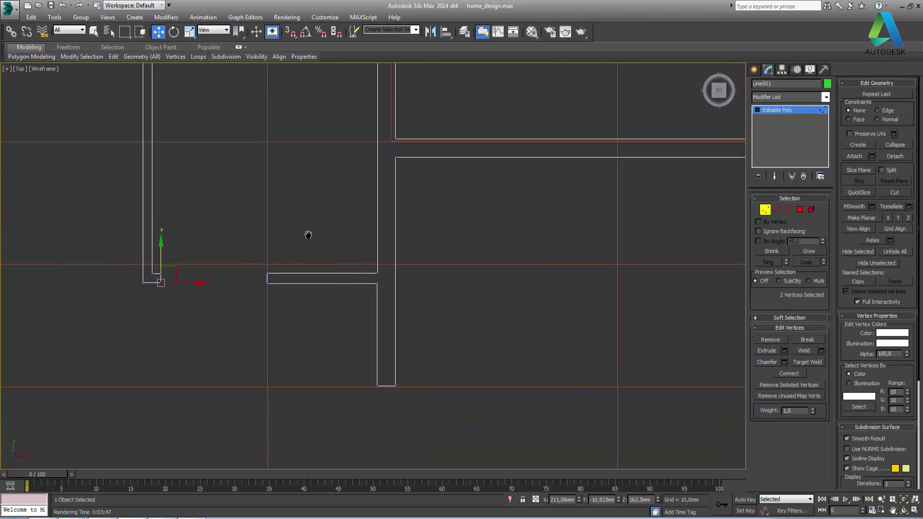
pyautogui.moveTo(307, 233); pyautogui.dragTo(364, 304, button='middle')
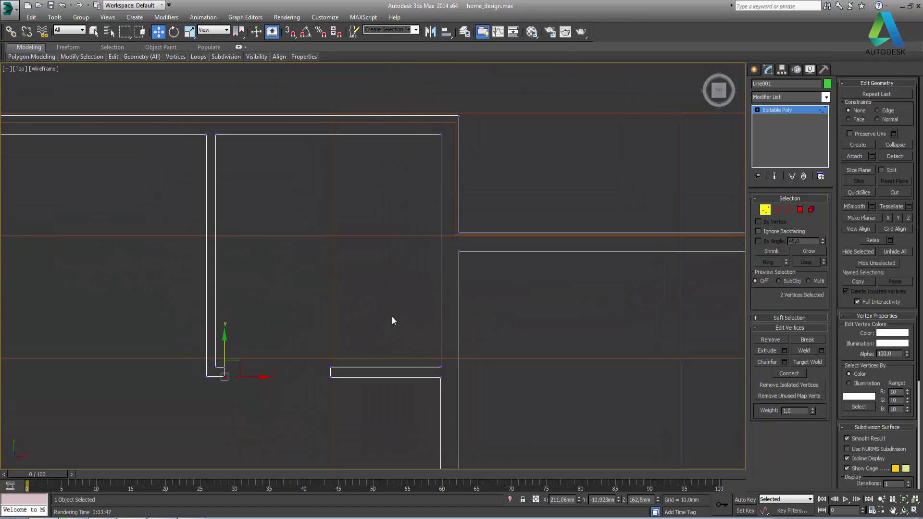
pyautogui.click(766, 210)
# Zoom out and deselect the wall outline by clicking empty space
pyautogui.scroll(-1, 345, 264)
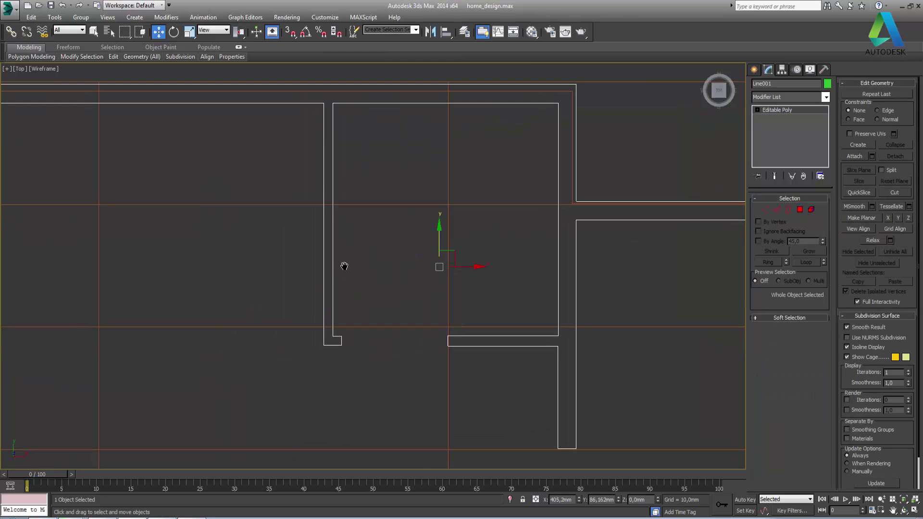
pyautogui.scroll(-2, 344, 264)
pyautogui.scroll(-2, 346, 268)
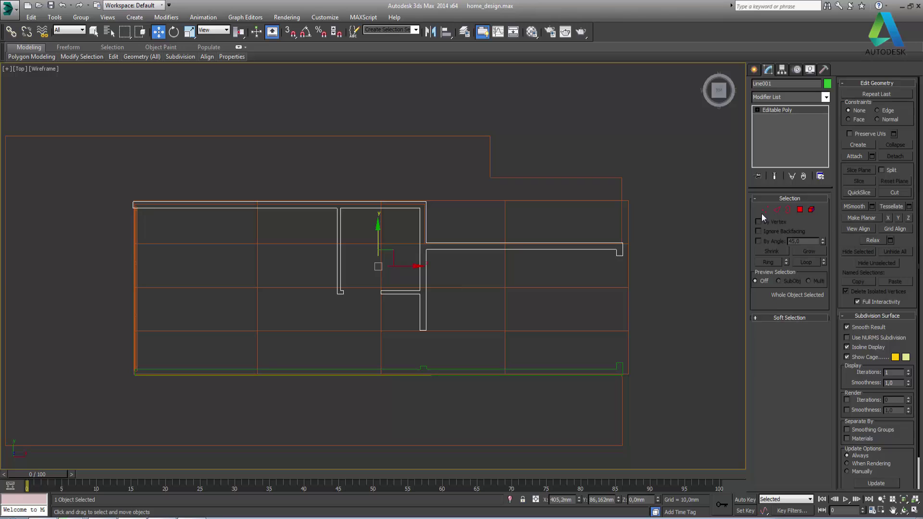
pyautogui.click(502, 330)
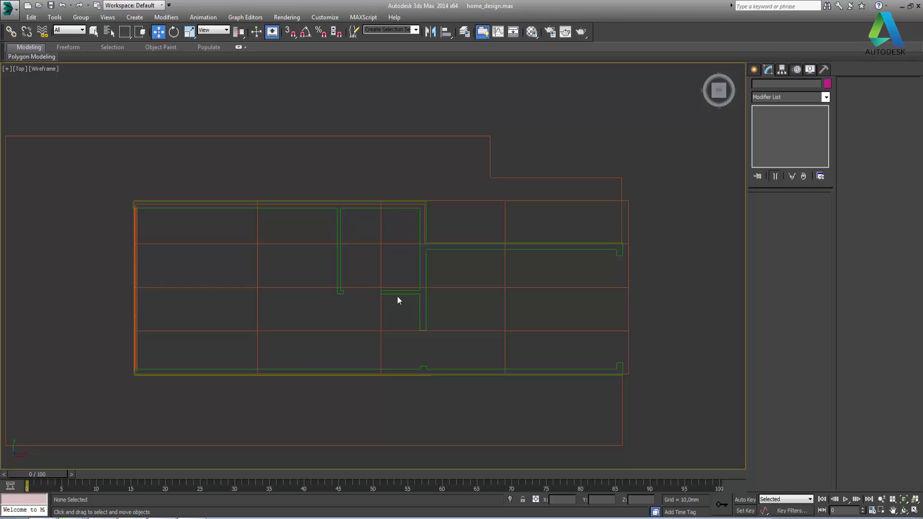
pyautogui.scroll(2, 398, 297)
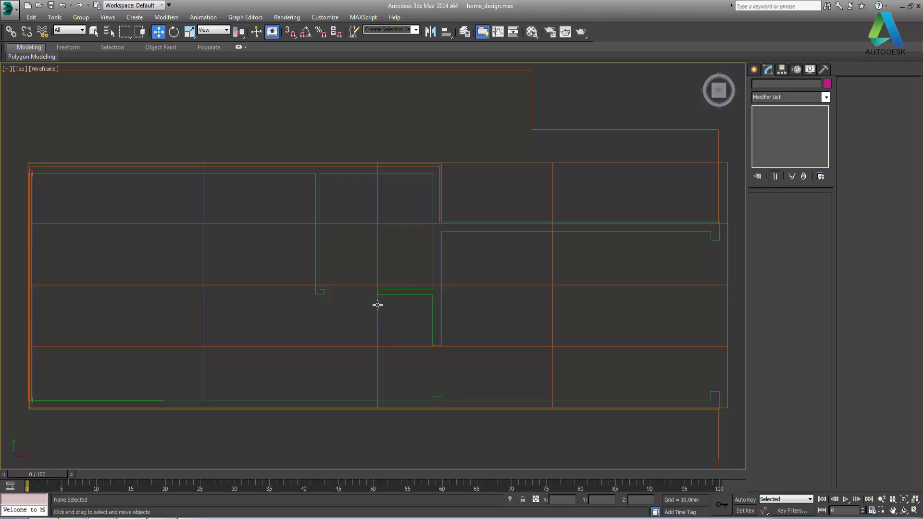
pyautogui.moveTo(383, 321); pyautogui.dragTo(399, 337, button='middle')
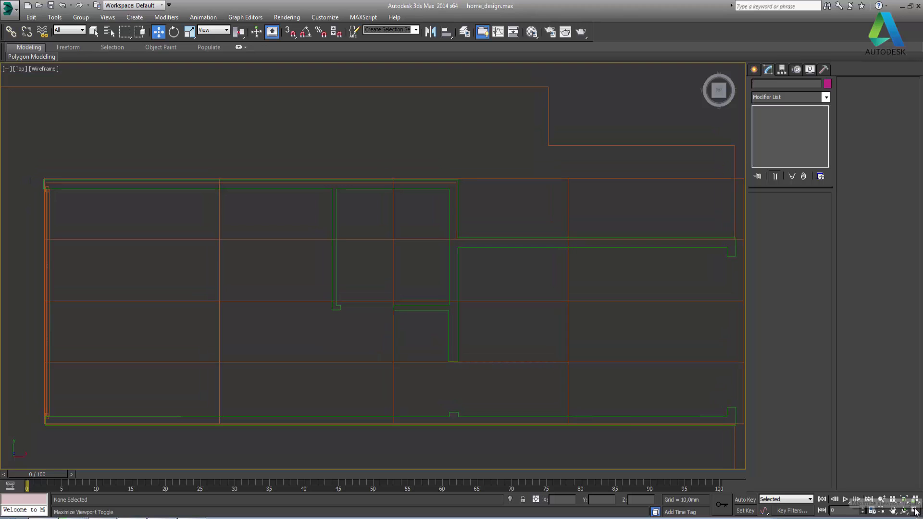
# Reframe the plan view and bring up the Compound Objects creation panel
pyautogui.scroll(1, 391, 291)
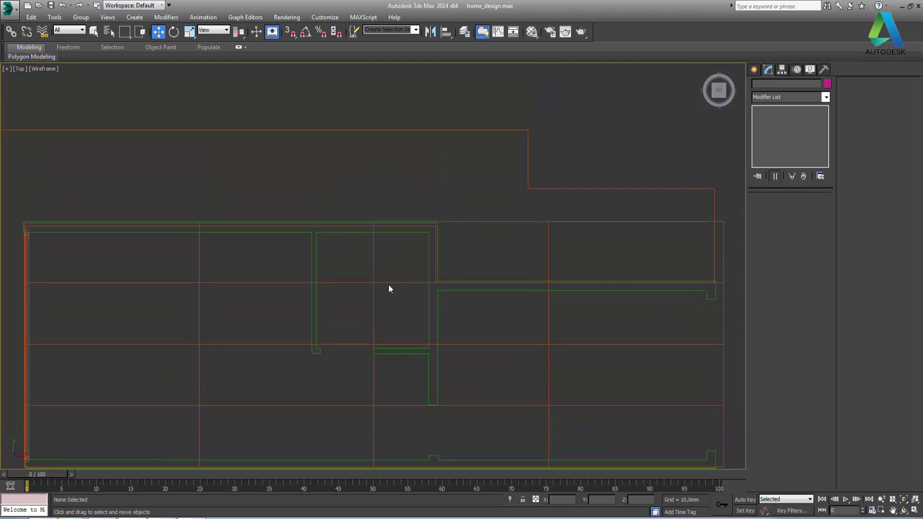
pyautogui.scroll(4, 390, 289)
pyautogui.moveTo(422, 227); pyautogui.dragTo(403, 234, button='middle')
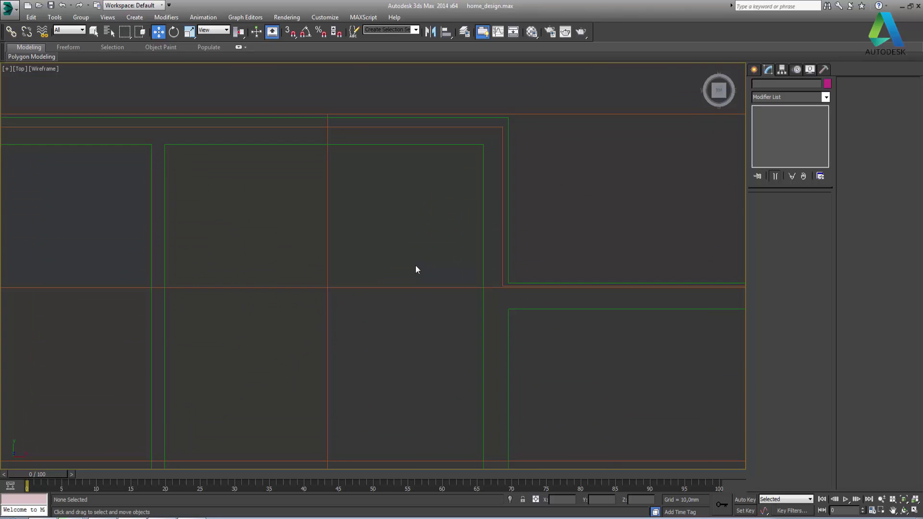
pyautogui.click(754, 70)
pyautogui.moveTo(549, 265); pyautogui.dragTo(564, 190, button='middle')
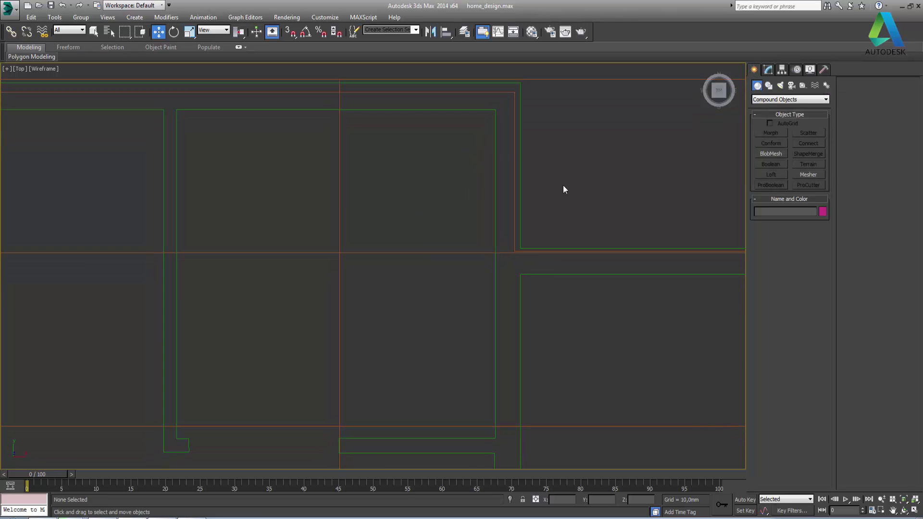
pyautogui.scroll(-2, 564, 190)
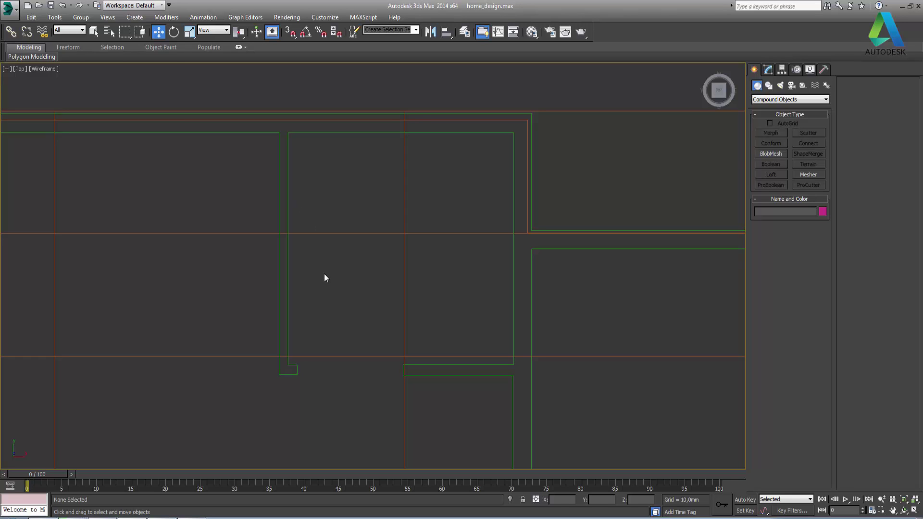
# Draw a Standard Primitives plane inside the upper room of the plan
pyautogui.click(769, 72)
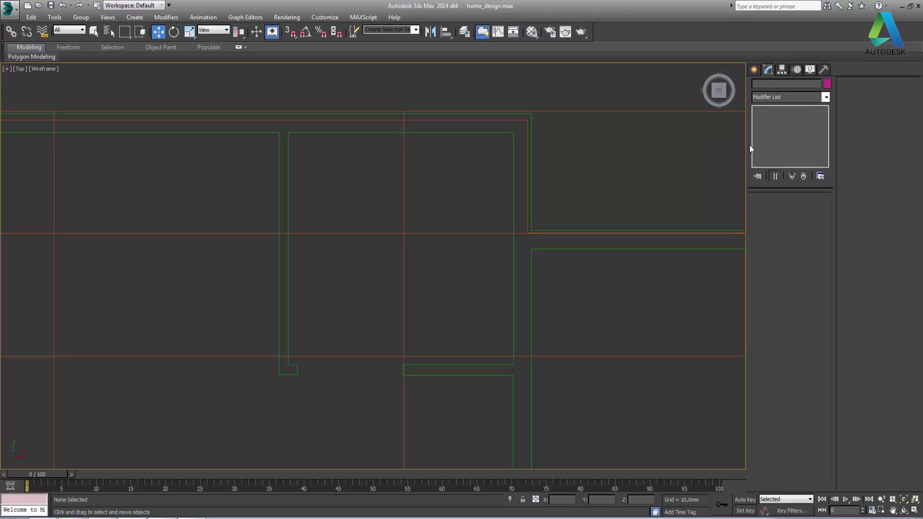
pyautogui.click(756, 70)
pyautogui.click(776, 99)
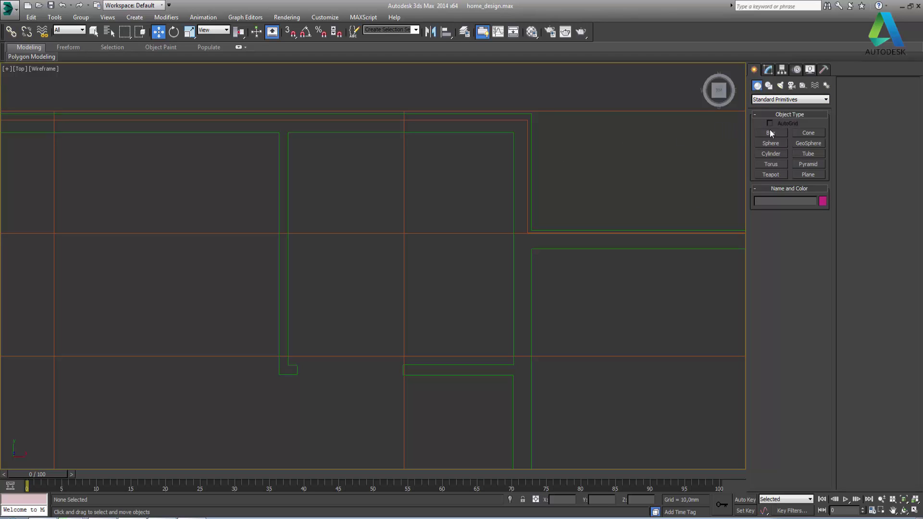
pyautogui.click(808, 175)
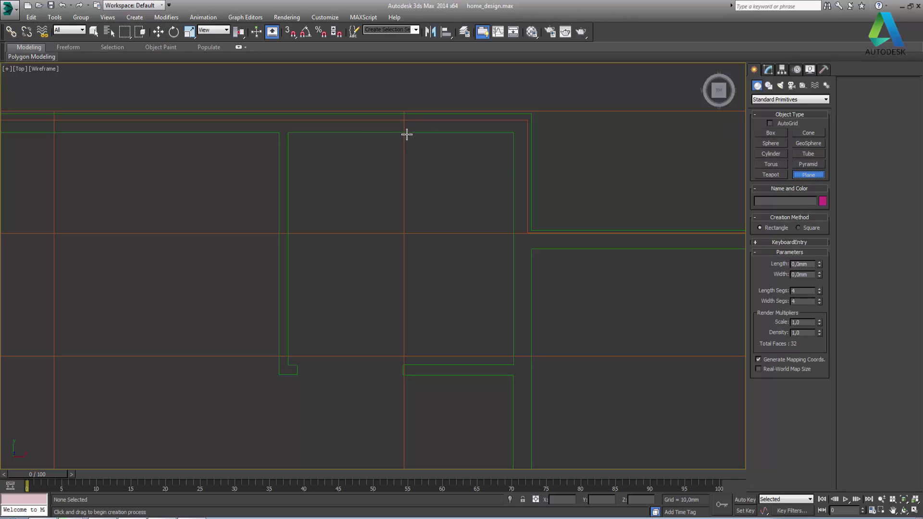
pyautogui.moveTo(404, 133); pyautogui.dragTo(513, 234)
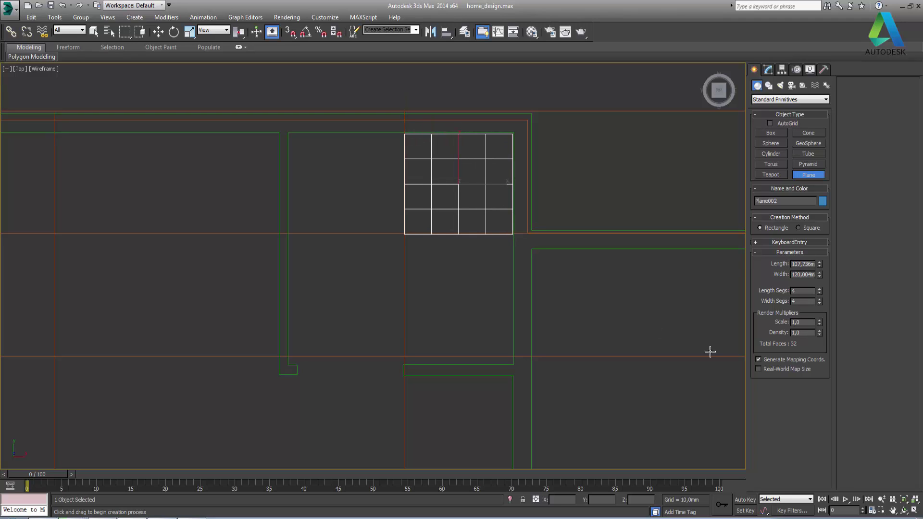
# Give the plane 1 length and width segment and a 100mm by 100mm size
pyautogui.doubleClick(805, 292)
pyautogui.write('1')
pyautogui.press('Tab')
pyautogui.write('1')
pyautogui.press('Tab')
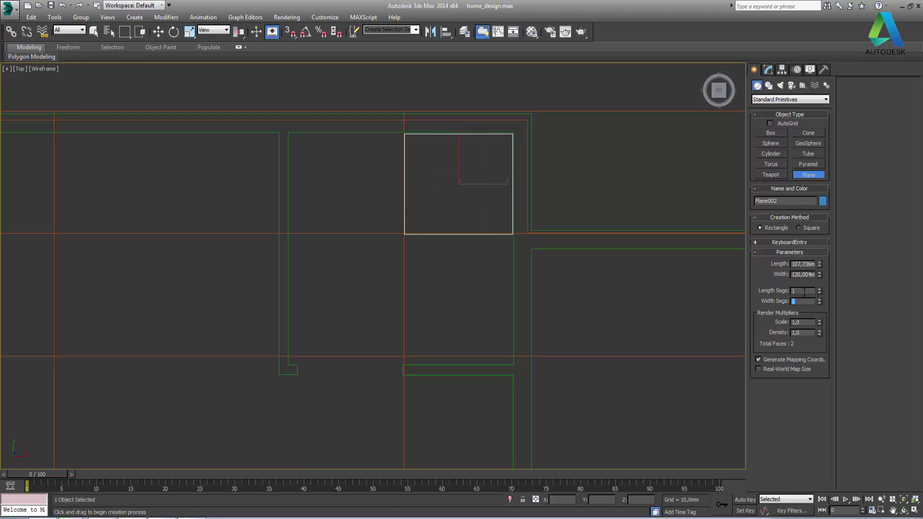
pyautogui.doubleClick(799, 264)
pyautogui.write('100')
pyautogui.press('Tab')
pyautogui.write('100')
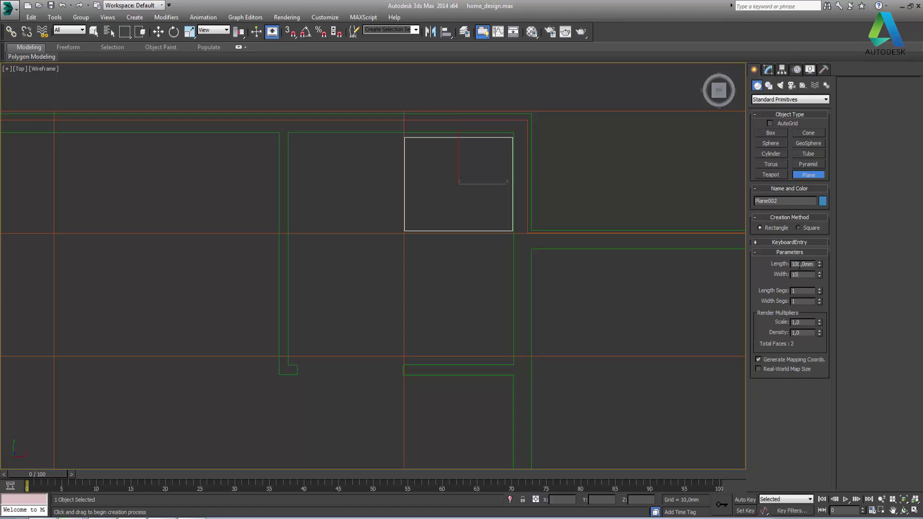
pyautogui.press('Return')
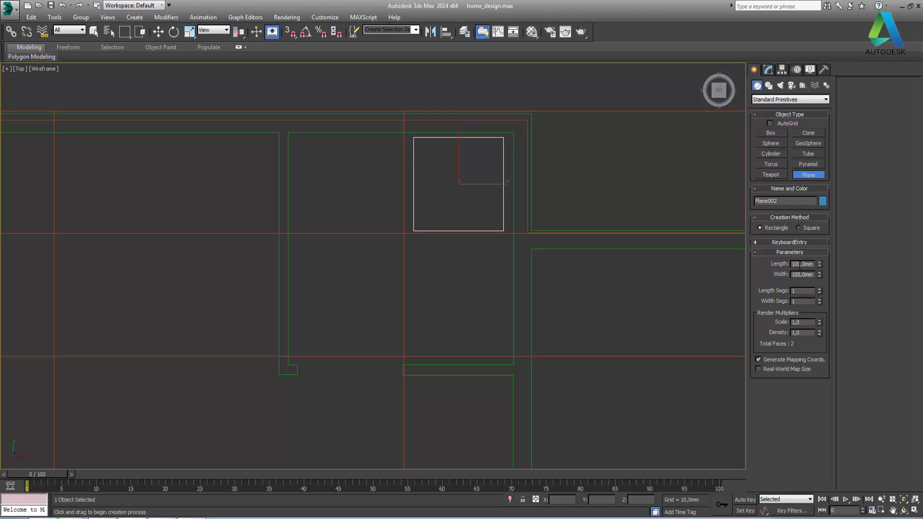
# Zoom in on Plane002 and nudge it slightly up and right
pyautogui.press('w')
pyautogui.moveTo(472, 172); pyautogui.dragTo(481, 169)
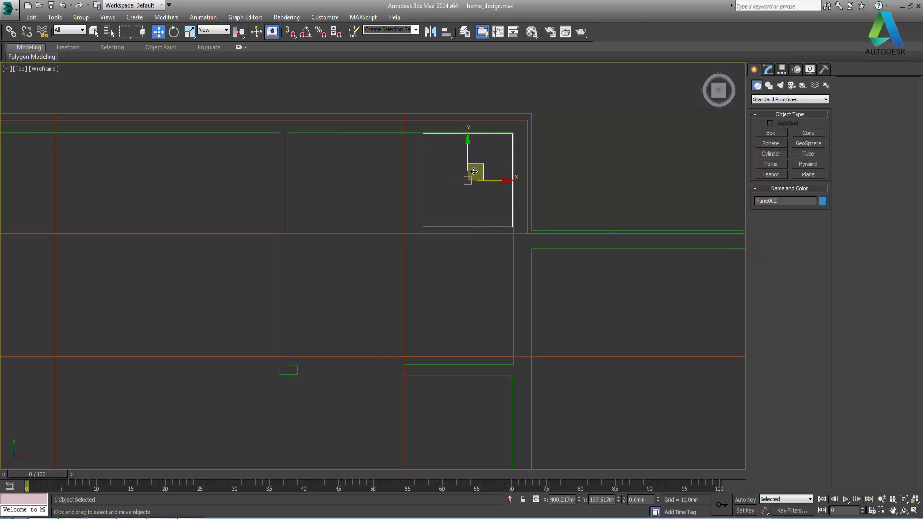
pyautogui.scroll(2, 481, 168)
pyautogui.scroll(4, 507, 172)
pyautogui.moveTo(468, 221); pyautogui.dragTo(427, 263, button='middle')
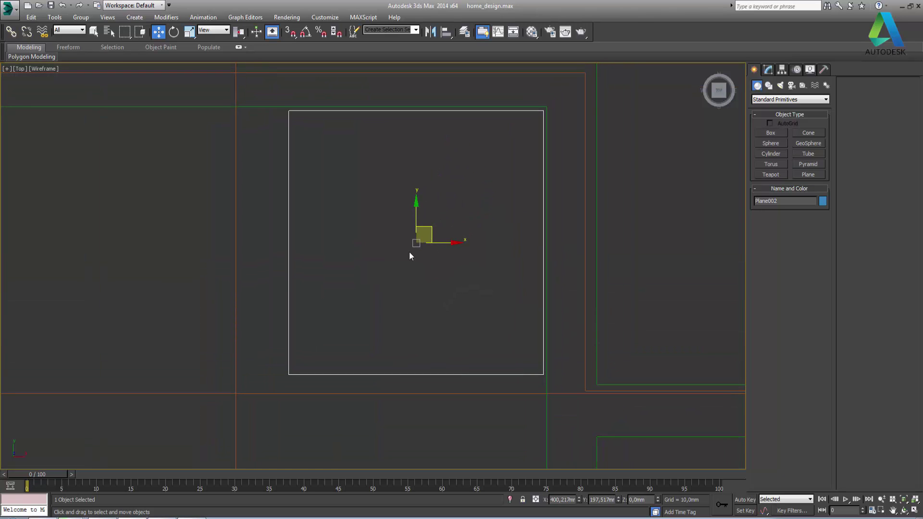
pyautogui.moveTo(417, 215); pyautogui.dragTo(413, 210)
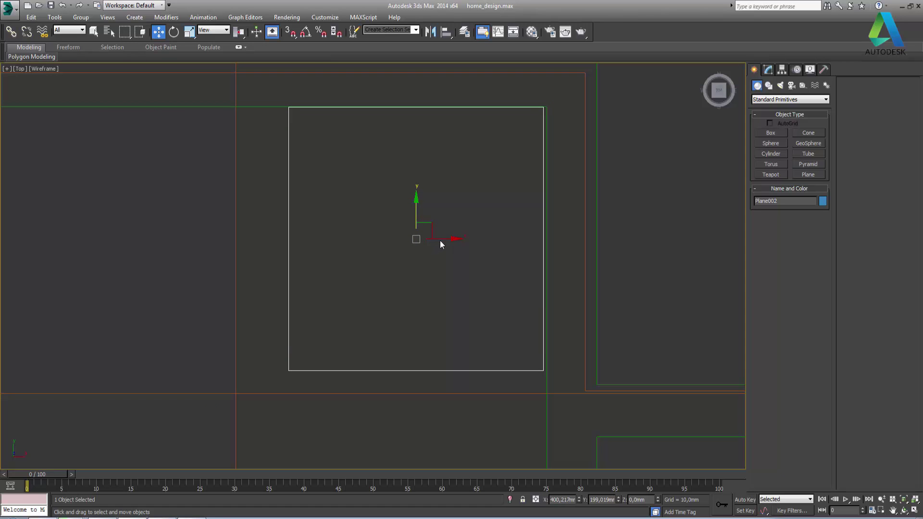
pyautogui.moveTo(440, 240); pyautogui.dragTo(443, 239)
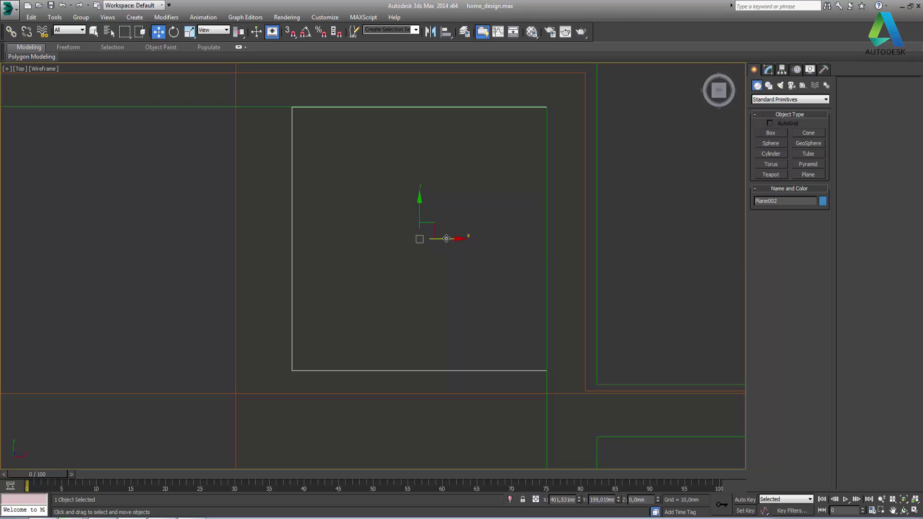
# Convert the plane to an Editable Poly and select its single polygon
pyautogui.rightClick(448, 239)
pyautogui.moveTo(466, 330)
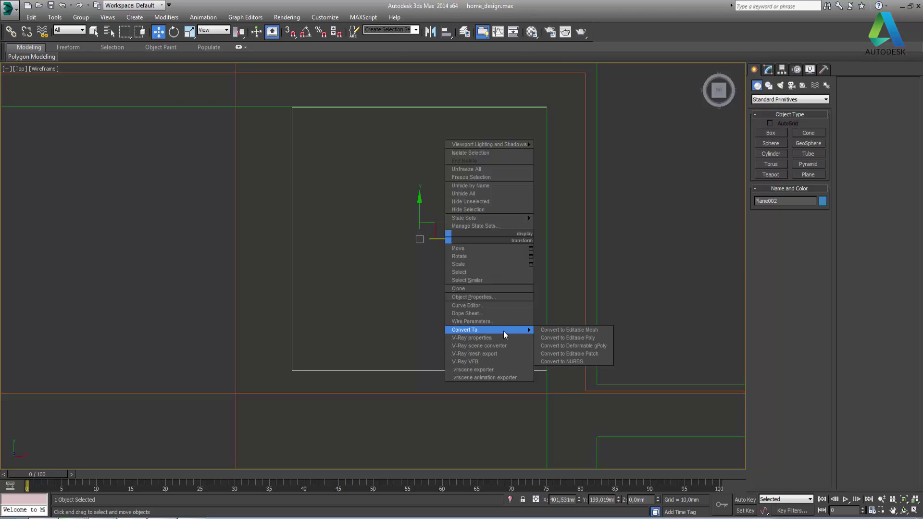
pyautogui.click(551, 339)
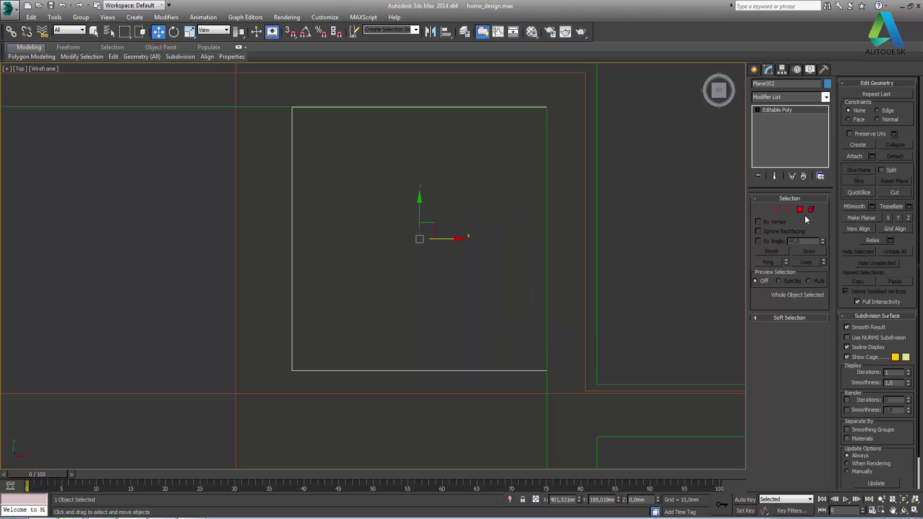
pyautogui.click(800, 210)
pyautogui.click(505, 309)
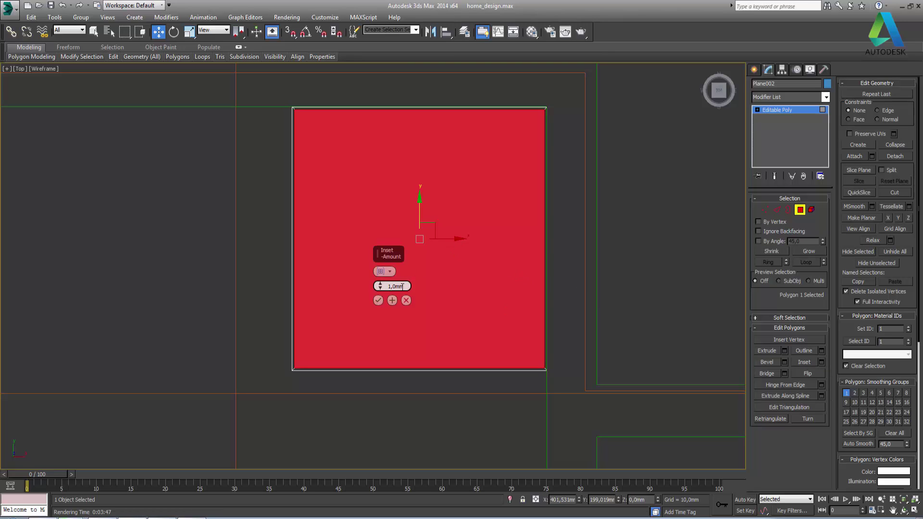
# Cancel the inset and set the polygon's Extrude height to 50mm
pyautogui.click(406, 301)
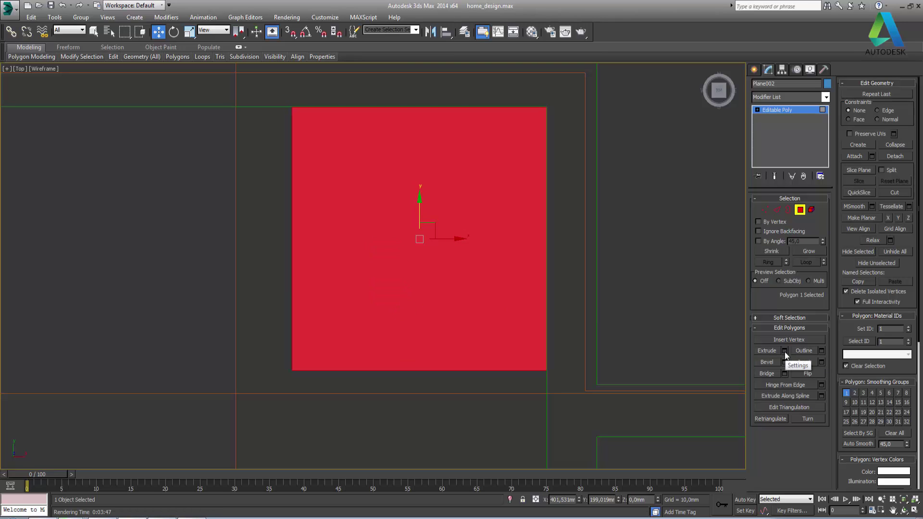
pyautogui.click(786, 355)
pyautogui.doubleClick(394, 287)
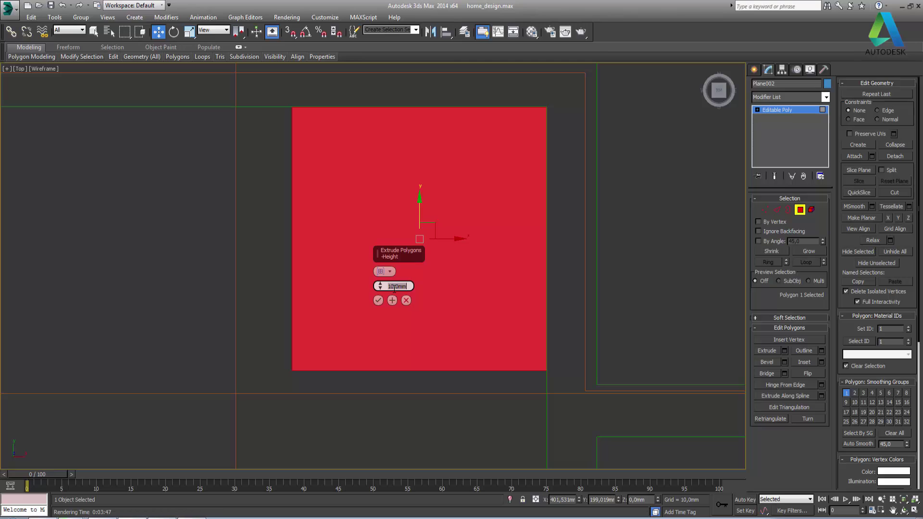
pyautogui.write('50')
pyautogui.press('Return')
# Apply the 50mm extrusion and ring-select the box's parallel edges
pyautogui.click(379, 300)
pyautogui.click(775, 210)
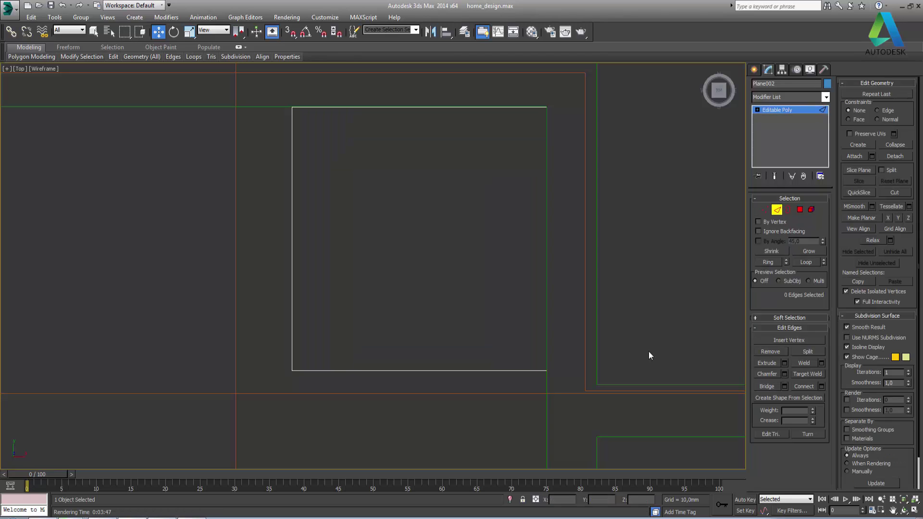
pyautogui.click(416, 371)
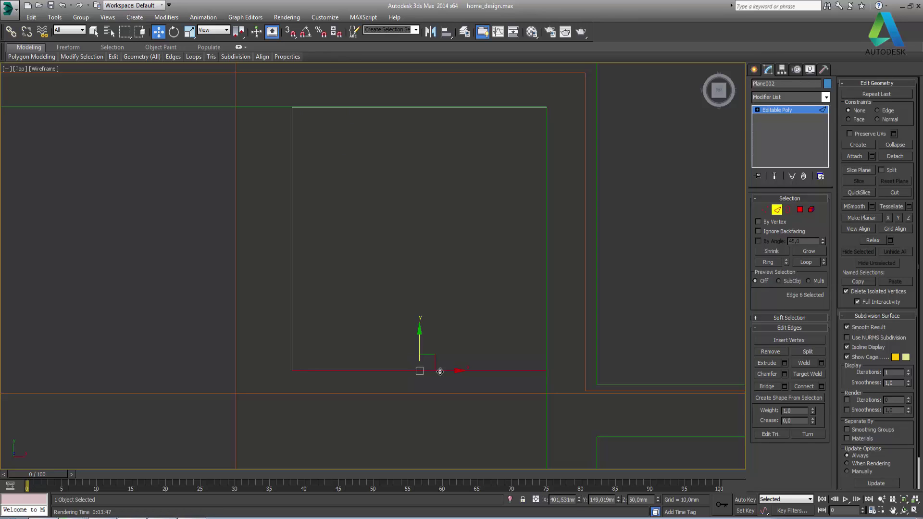
pyautogui.click(768, 262)
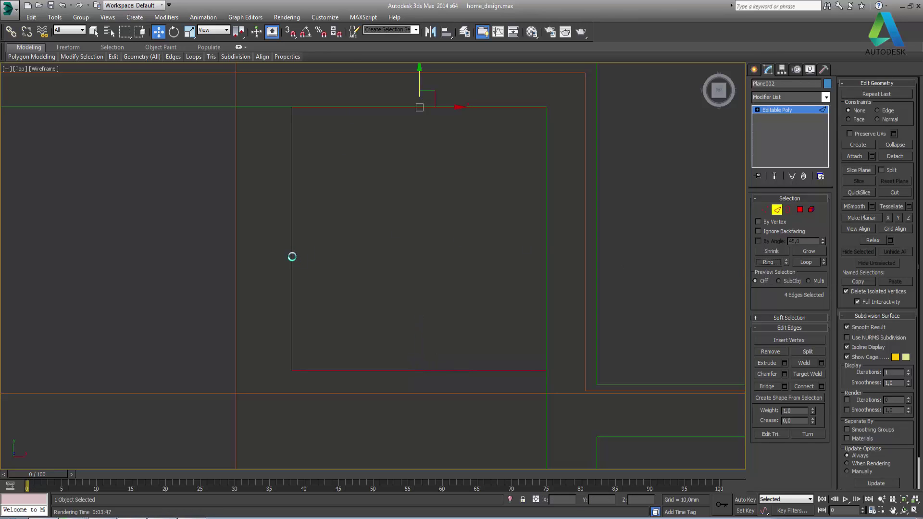
pyautogui.keyDown('ctrl'); pyautogui.click(292, 257); pyautogui.keyUp('ctrl')
pyautogui.click(772, 263)
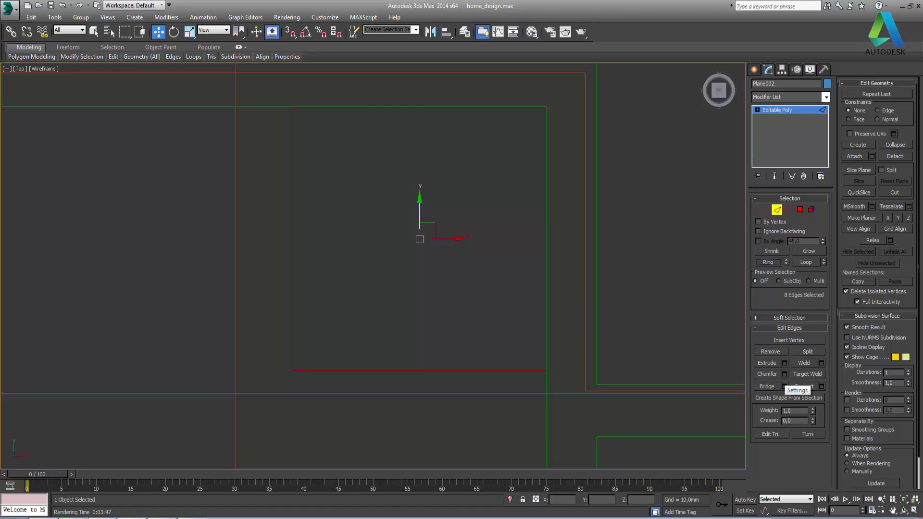
# Maximize the Perspective view on the box, exit Edge mode and undo the extrusion
pyautogui.click(915, 511)
pyautogui.middleClick(569, 346)
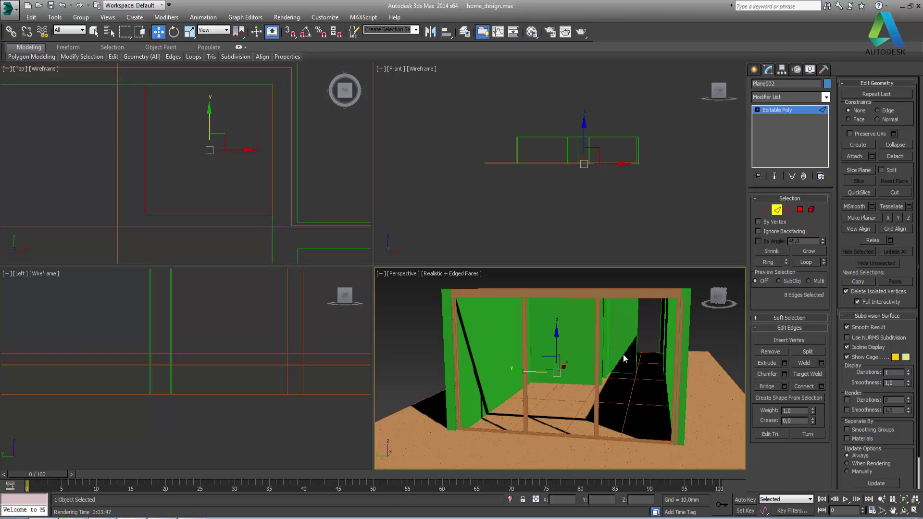
pyautogui.scroll(5, 624, 354)
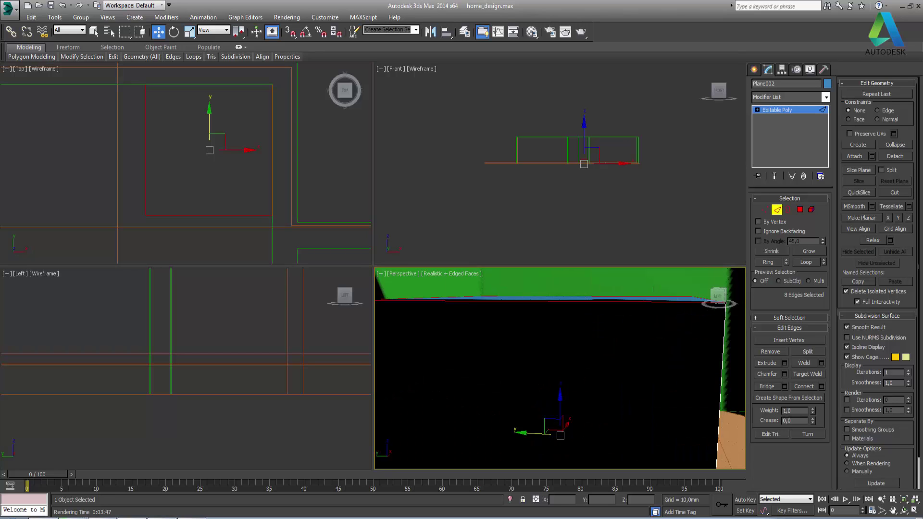
pyautogui.click(915, 510)
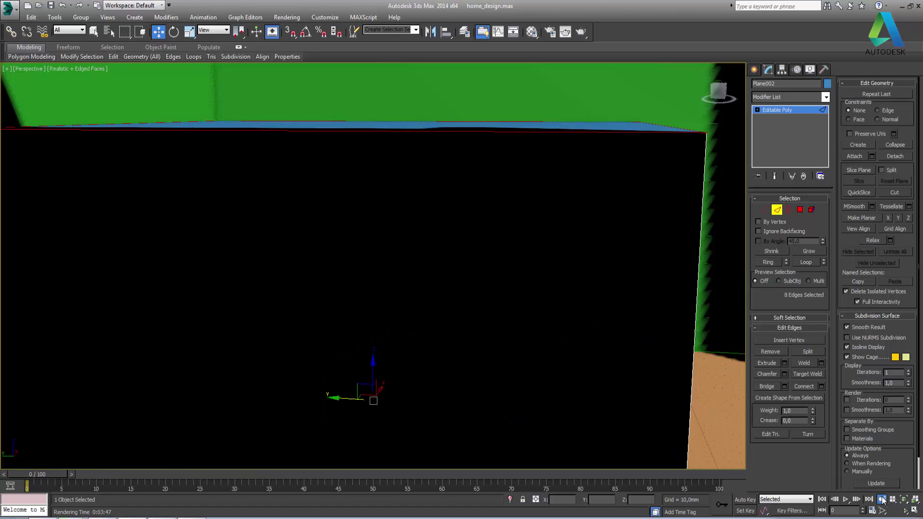
pyautogui.moveTo(471, 196)
pyautogui.mouseDown()
pyautogui.moveTo(472, 278)
pyautogui.moveTo(517, 233)
pyautogui.moveTo(462, 247)
pyautogui.moveTo(471, 245)
pyautogui.mouseUp()
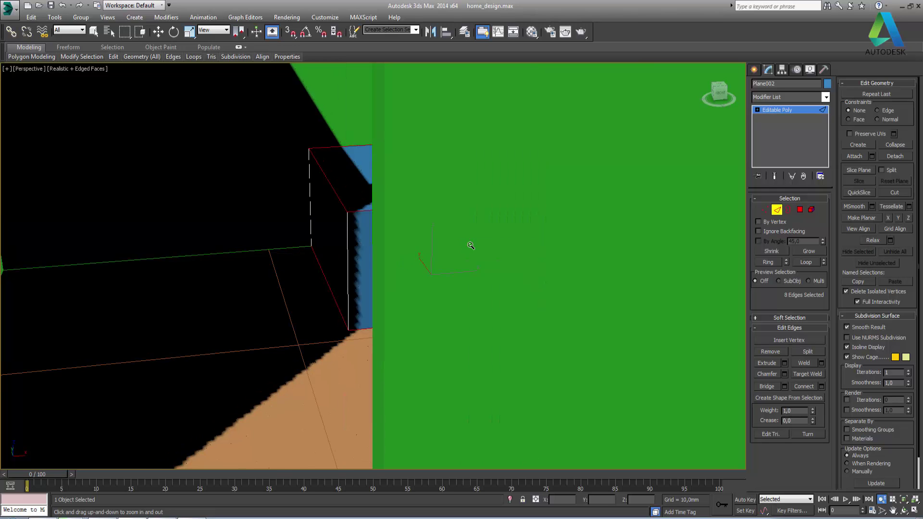
pyautogui.scroll(-5, 473, 244)
pyautogui.moveTo(439, 214); pyautogui.dragTo(387, 242, button='middle')
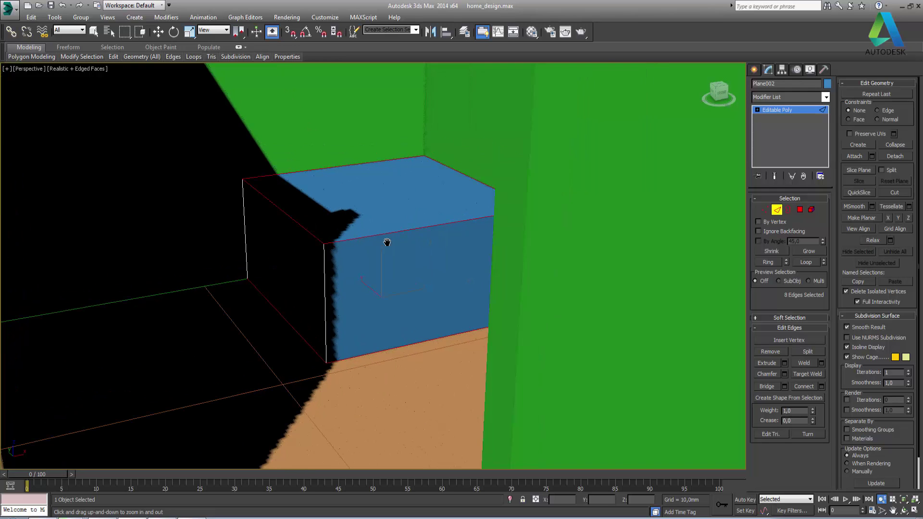
pyautogui.scroll(1, 383, 266)
pyautogui.scroll(1, 389, 263)
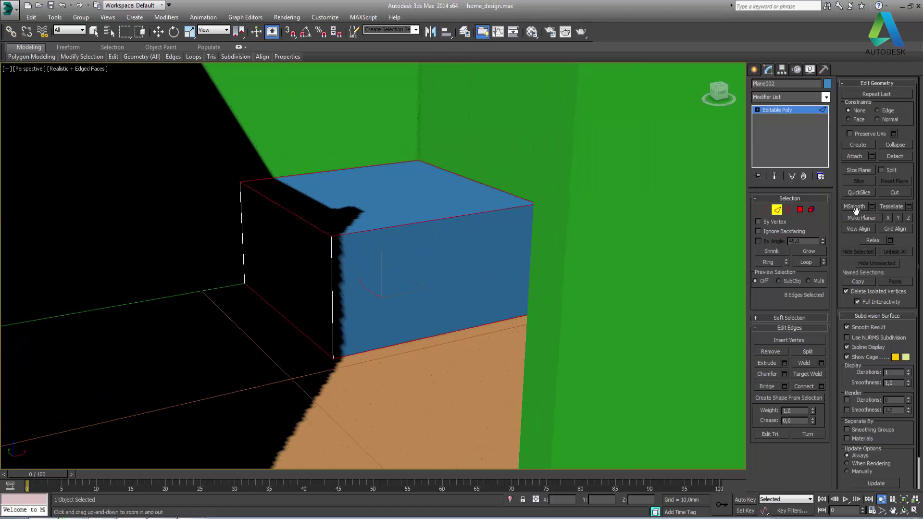
pyautogui.click(778, 213)
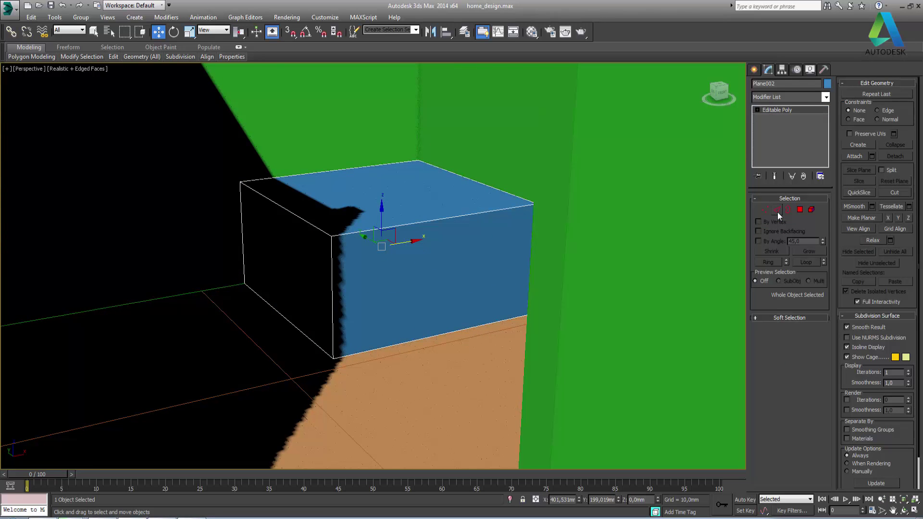
pyautogui.hotkey('ctrl', 'z')
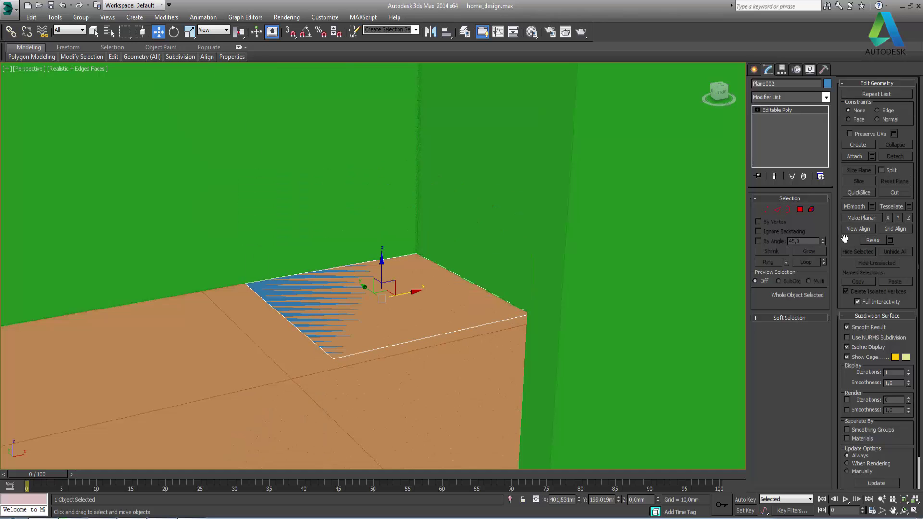
# Extrude the plane's polygon upward by 4mm to form a thin slab
pyautogui.click(800, 209)
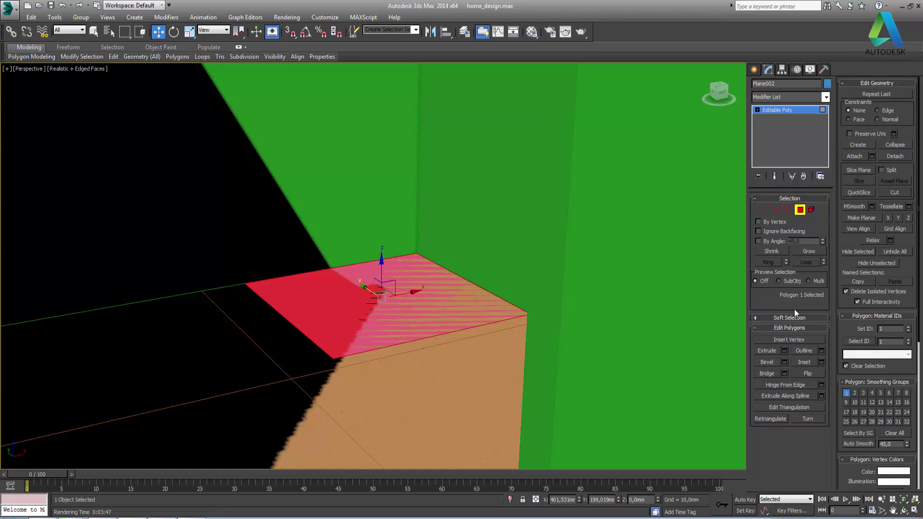
pyautogui.click(785, 351)
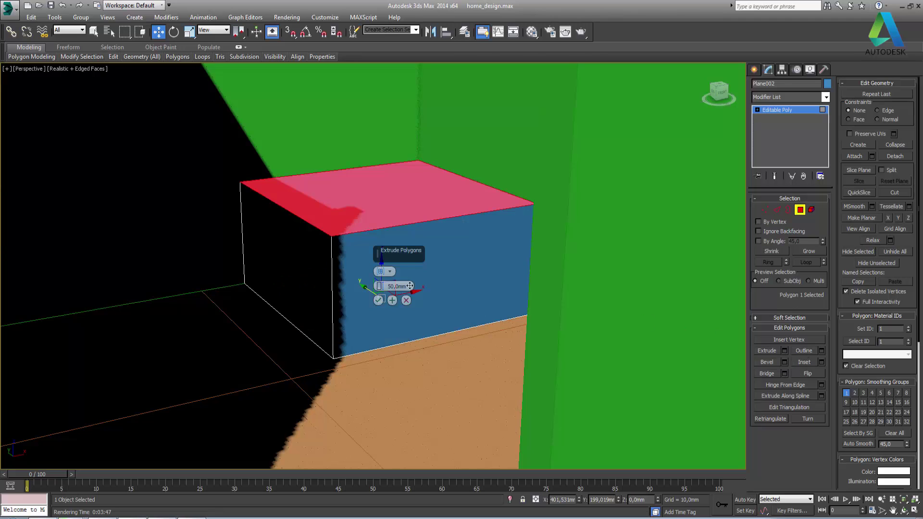
pyautogui.press('Delete')
pyautogui.press('Return')
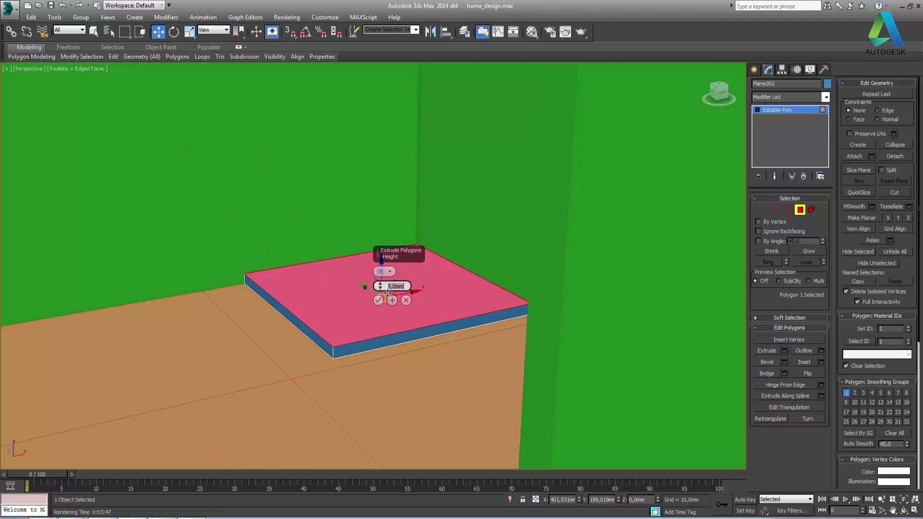
pyautogui.write('4')
pyautogui.press('Return')
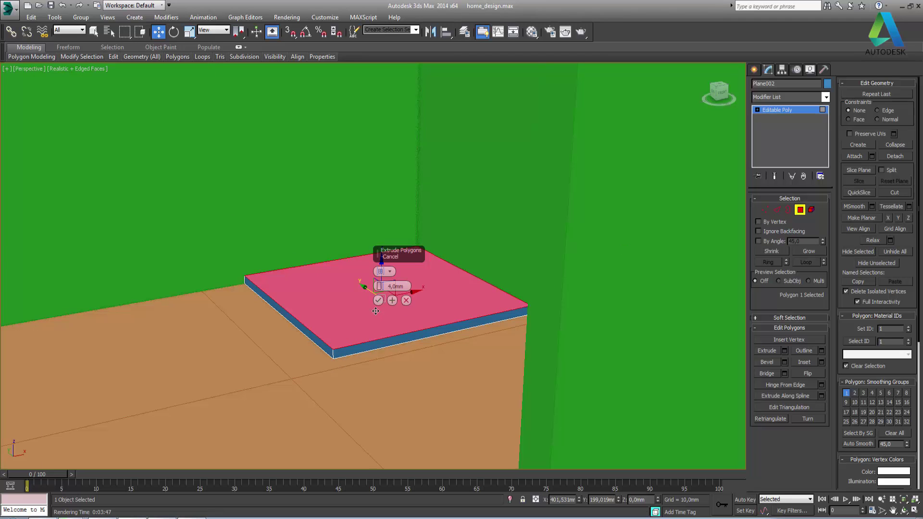
pyautogui.click(379, 301)
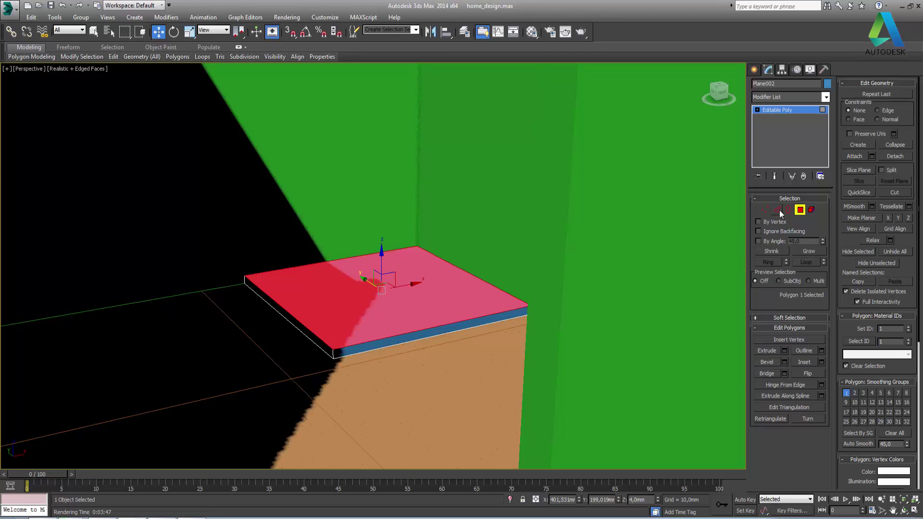
pyautogui.click(769, 209)
pyautogui.click(777, 211)
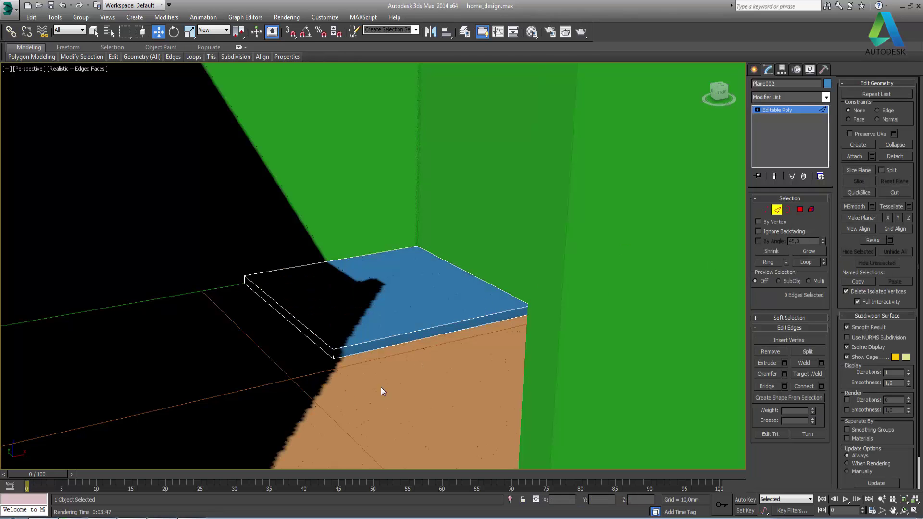
pyautogui.click(333, 354)
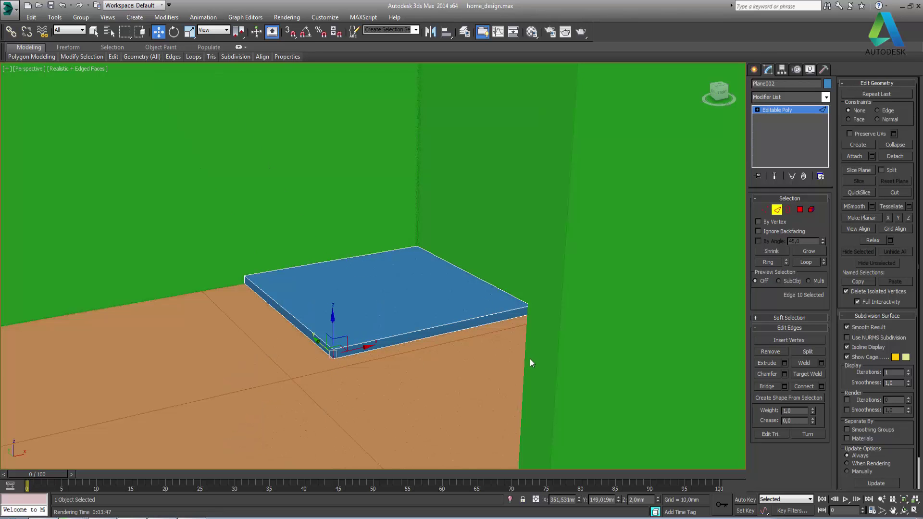
pyautogui.click(769, 262)
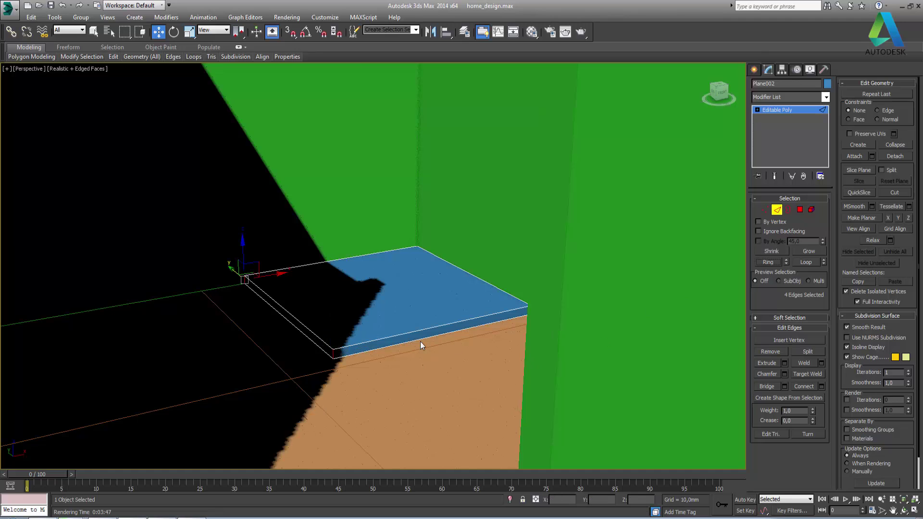
pyautogui.keyDown('ctrl'); pyautogui.click(392, 337); pyautogui.keyUp('ctrl')
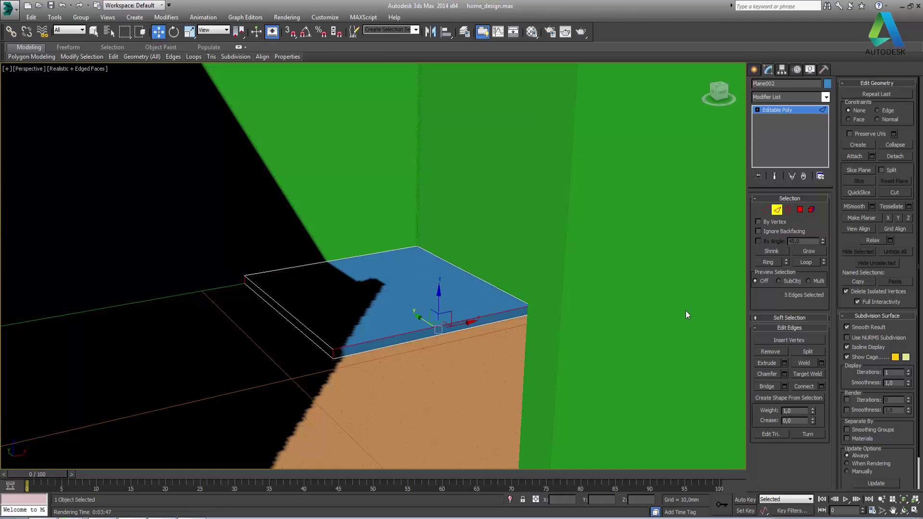
pyautogui.click(768, 262)
pyautogui.keyDown('ctrl'); pyautogui.click(321, 340); pyautogui.keyUp('ctrl')
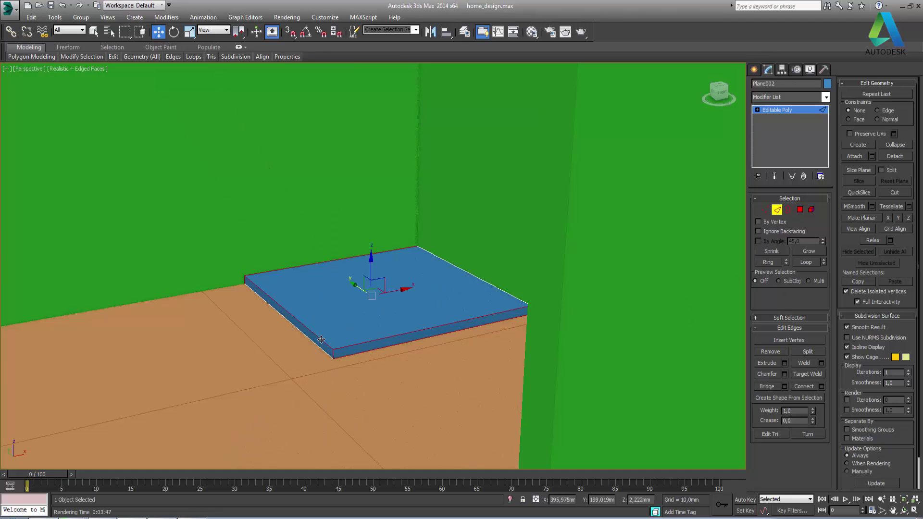
pyautogui.click(769, 263)
pyautogui.click(771, 265)
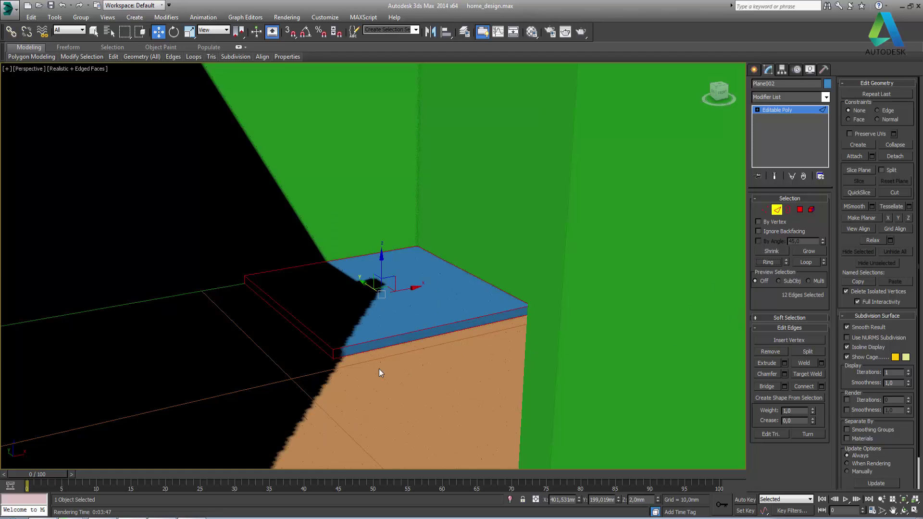
pyautogui.click(882, 499)
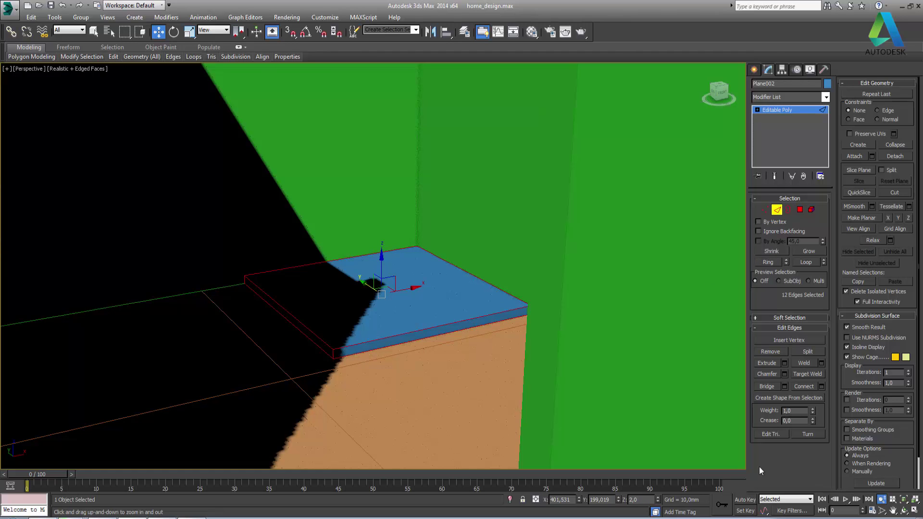
pyautogui.moveTo(391, 333)
pyautogui.mouseDown()
pyautogui.moveTo(386, 358)
pyautogui.moveTo(382, 330)
pyautogui.mouseUp()
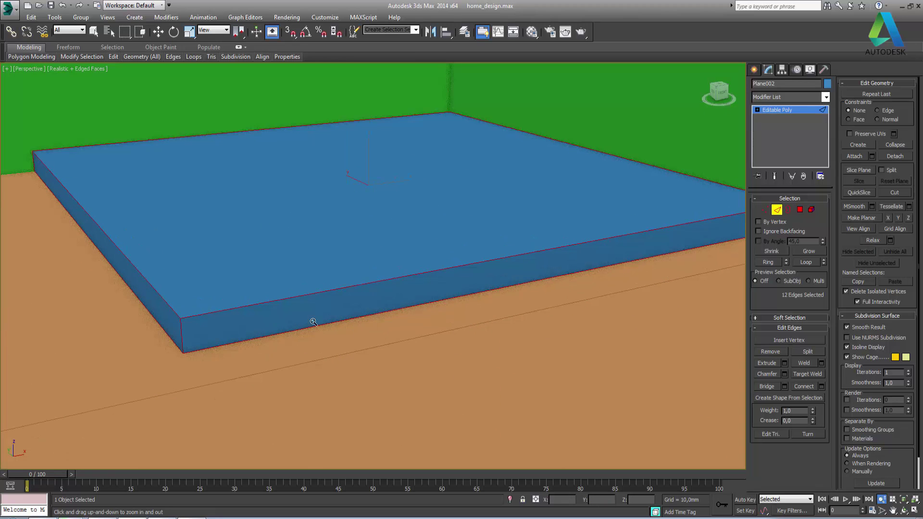
pyautogui.keyDown('alt'); pyautogui.moveTo(214, 297); pyautogui.dragTo(218, 292, button='middle'); pyautogui.keyUp('alt')
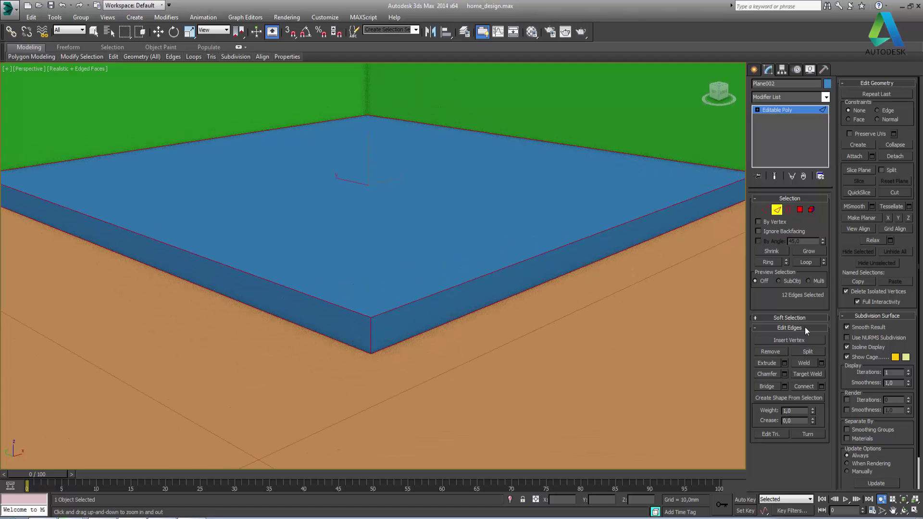
pyautogui.click(784, 374)
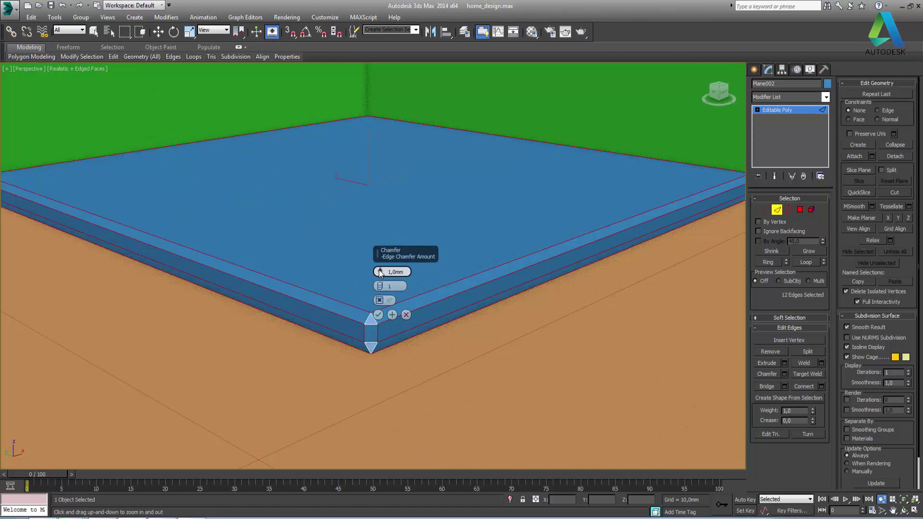
pyautogui.moveTo(380, 272); pyautogui.dragTo(380, 285)
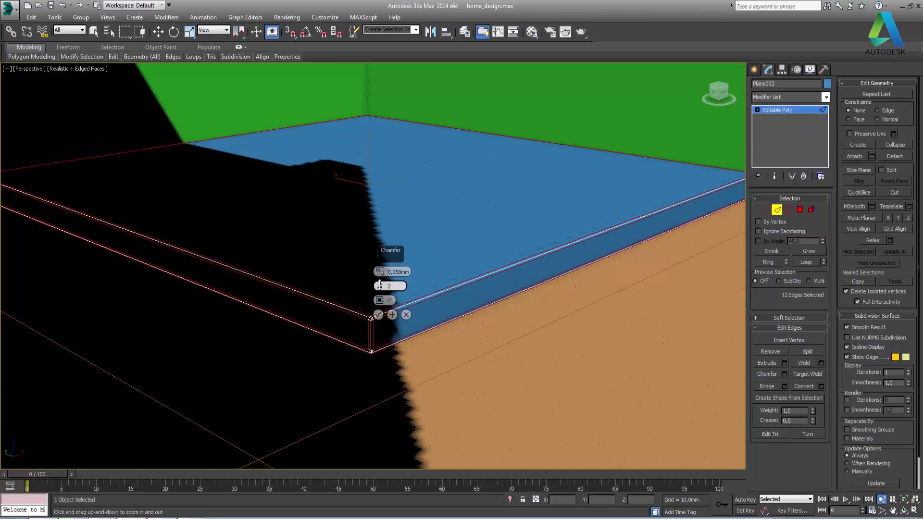
pyautogui.moveTo(380, 285); pyautogui.dragTo(380, 282)
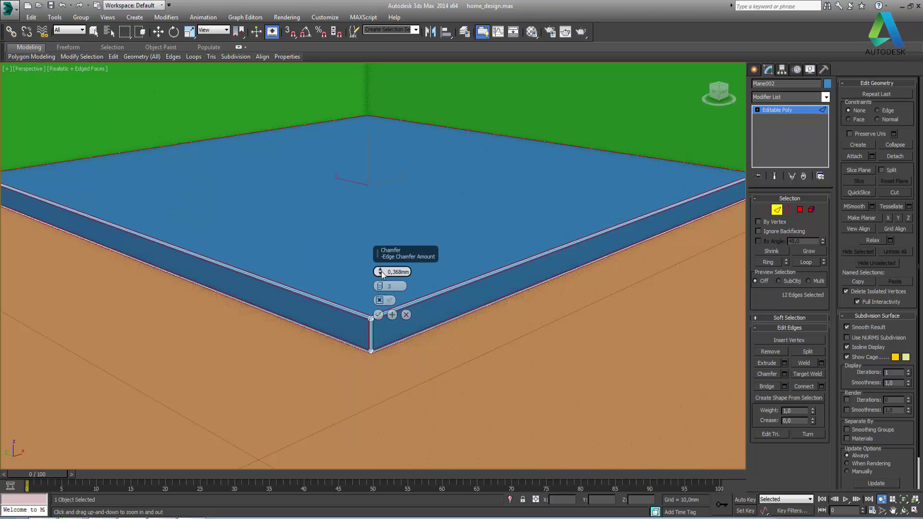
pyautogui.moveTo(381, 274); pyautogui.dragTo(382, 270)
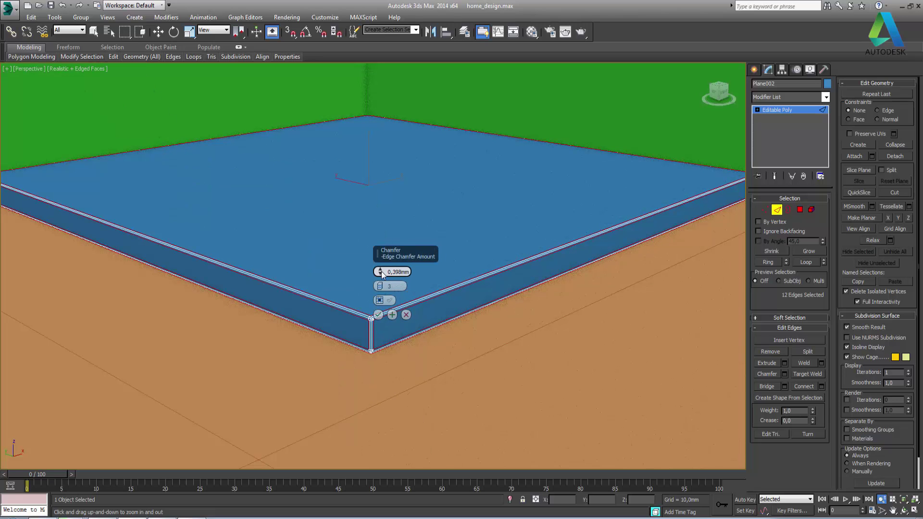
pyautogui.click(379, 315)
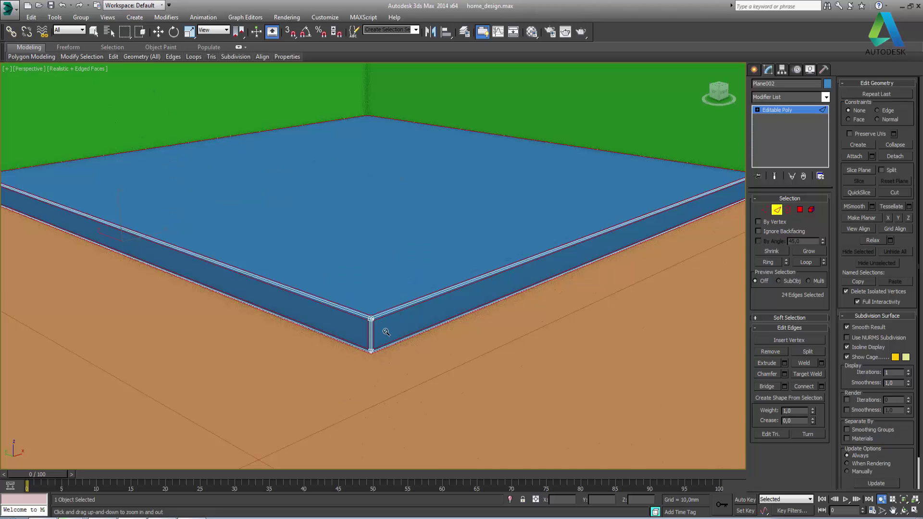
pyautogui.hotkey('ctrl', 'z')
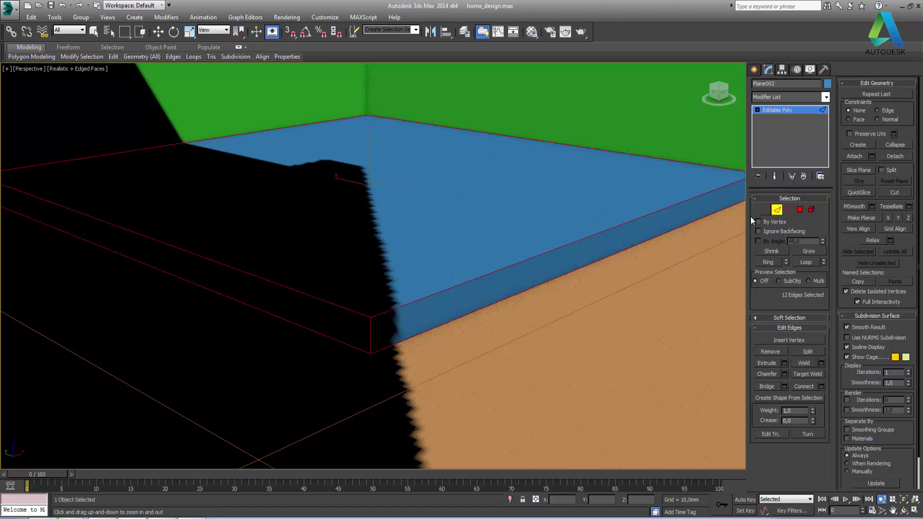
# Inset the slab's top face by 4mm
pyautogui.click(800, 210)
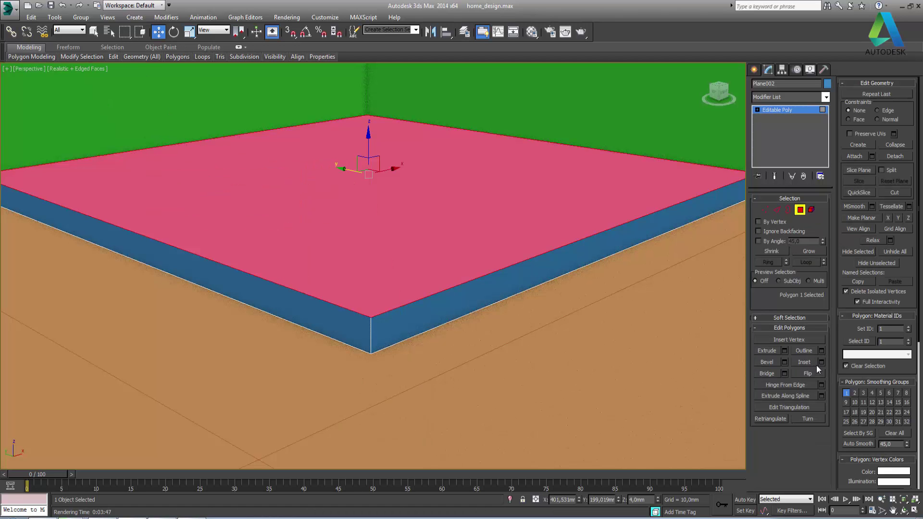
pyautogui.click(821, 362)
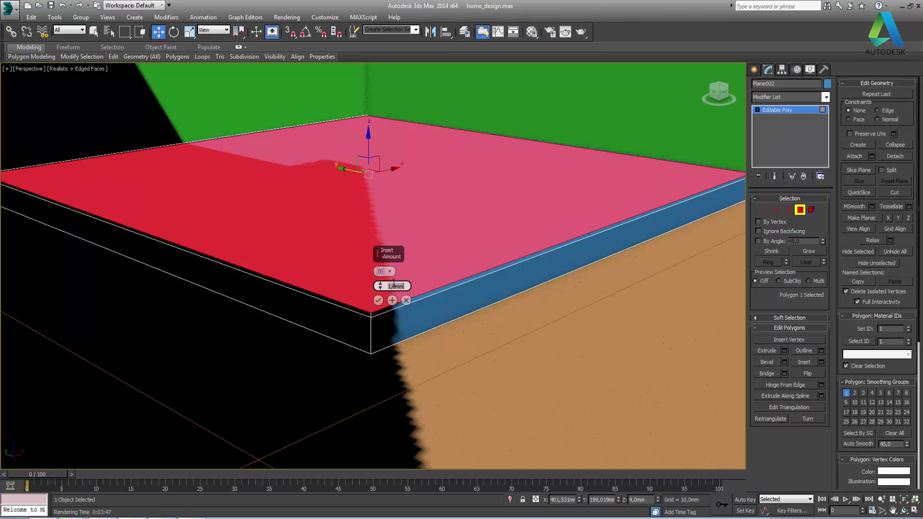
pyautogui.write('4')
pyautogui.press('Return')
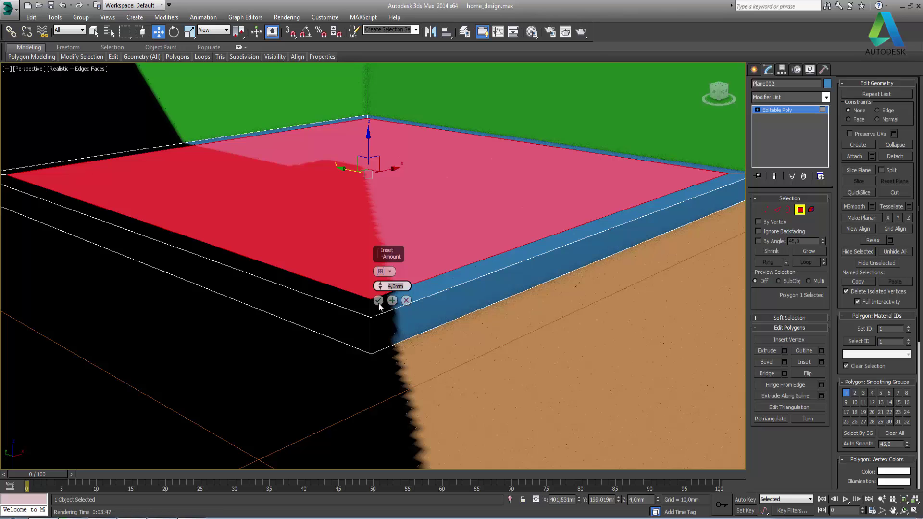
pyautogui.click(378, 301)
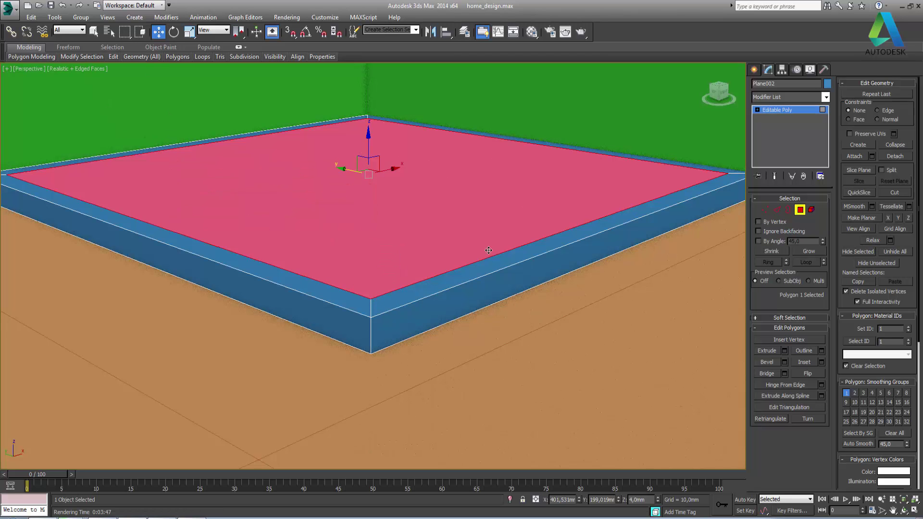
# Extrude the inset face by -4mm and exit Polygon mode
pyautogui.click(785, 351)
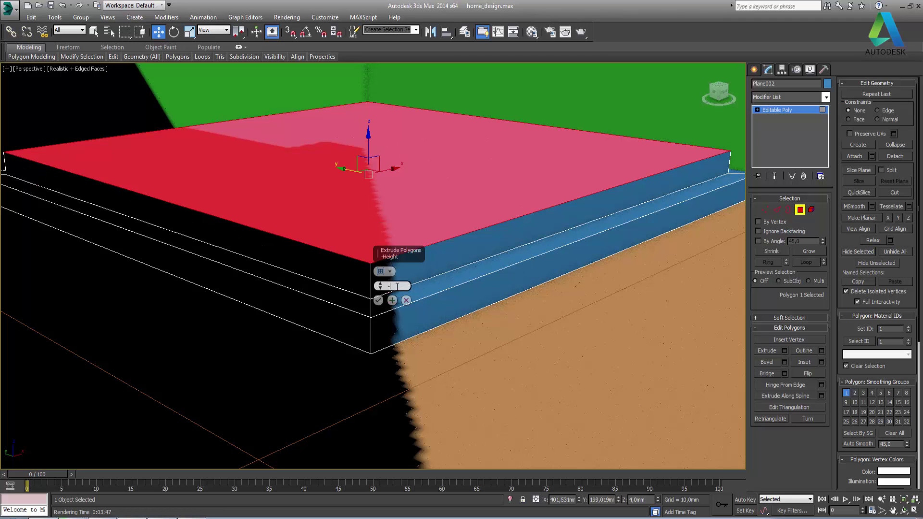
pyautogui.write('-4,0mm')
pyautogui.press('Return')
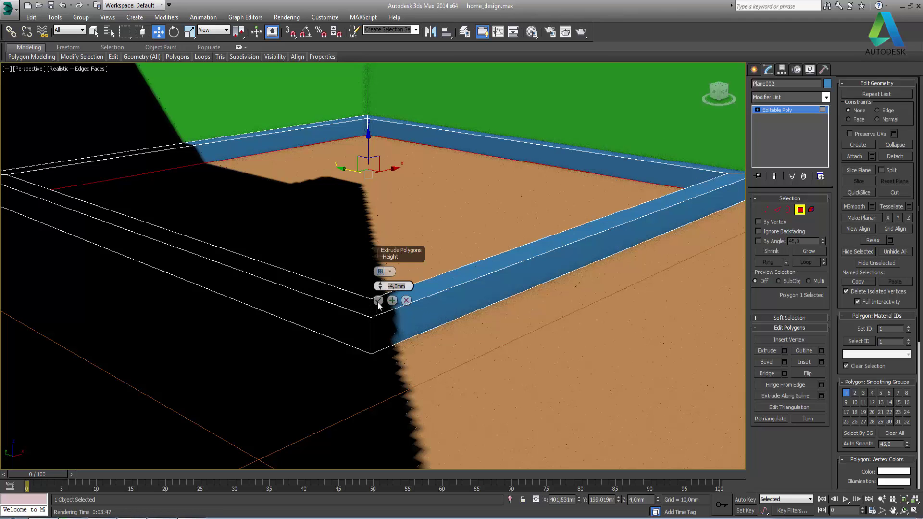
pyautogui.click(378, 301)
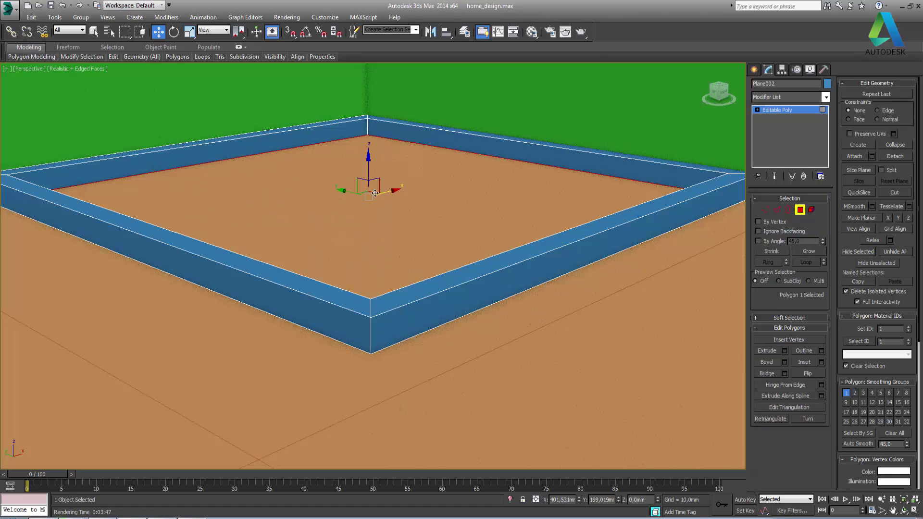
pyautogui.click(800, 210)
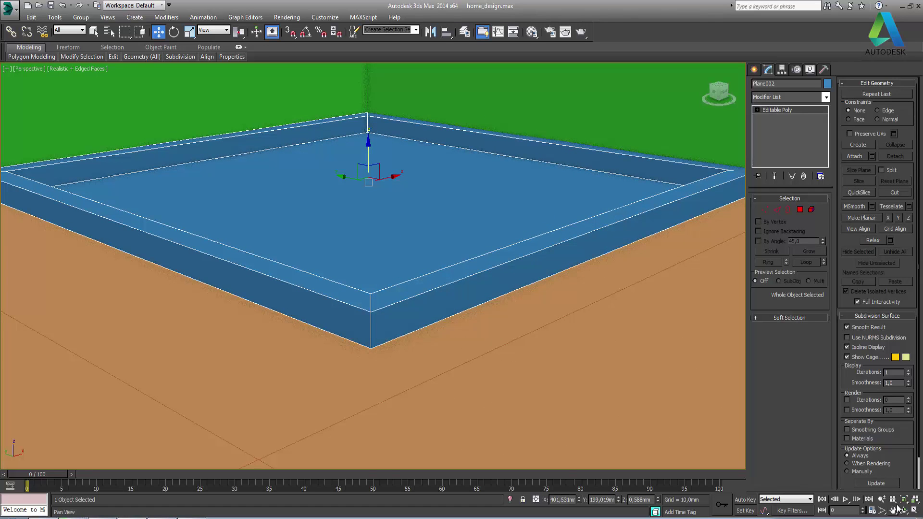
# Maximize the Front view on the tray and enter Vertex mode
pyautogui.click(915, 511)
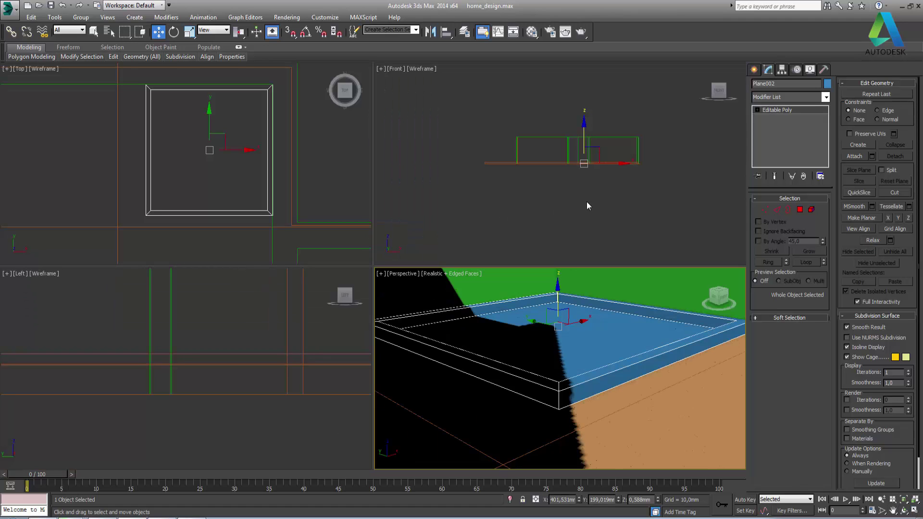
pyautogui.keyDown('alt'); pyautogui.moveTo(587, 201); pyautogui.dragTo(556, 146, button='middle'); pyautogui.keyUp('alt')
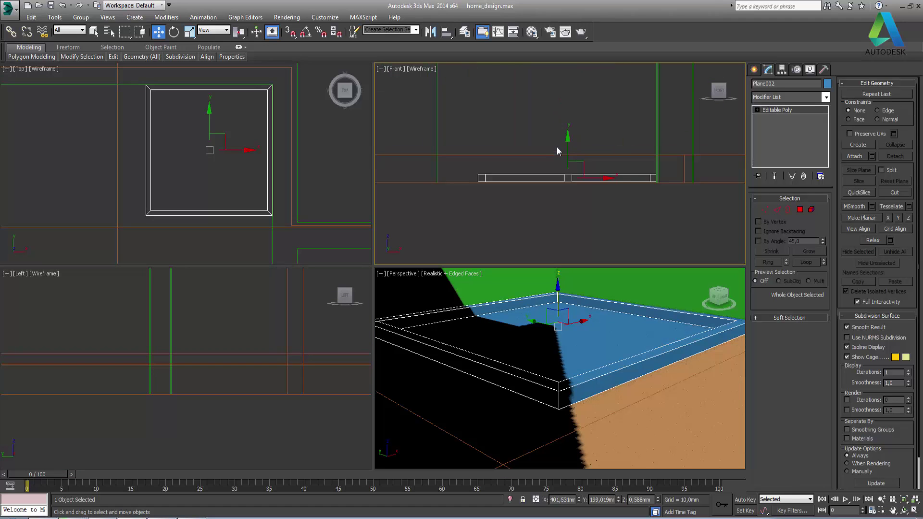
pyautogui.scroll(2, 557, 151)
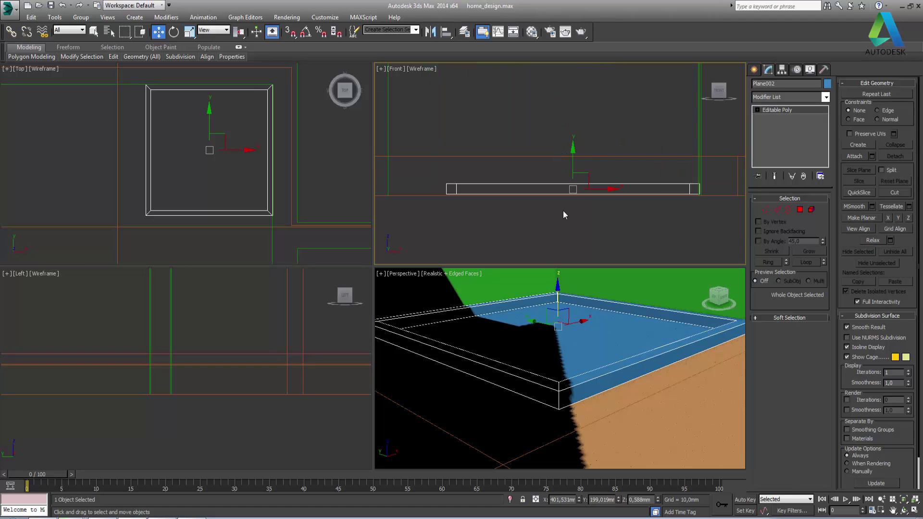
pyautogui.click(915, 512)
pyautogui.click(765, 209)
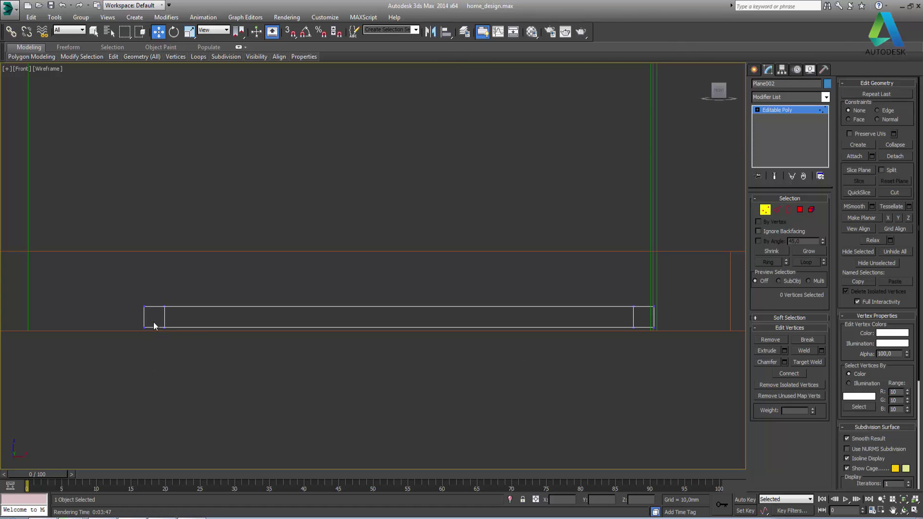
# Pan the Front view, return to four views and nudge the selected face slightly
pyautogui.moveTo(201, 340); pyautogui.dragTo(457, 305, button='middle')
pyautogui.scroll(2, 443, 308)
pyautogui.scroll(2, 442, 305)
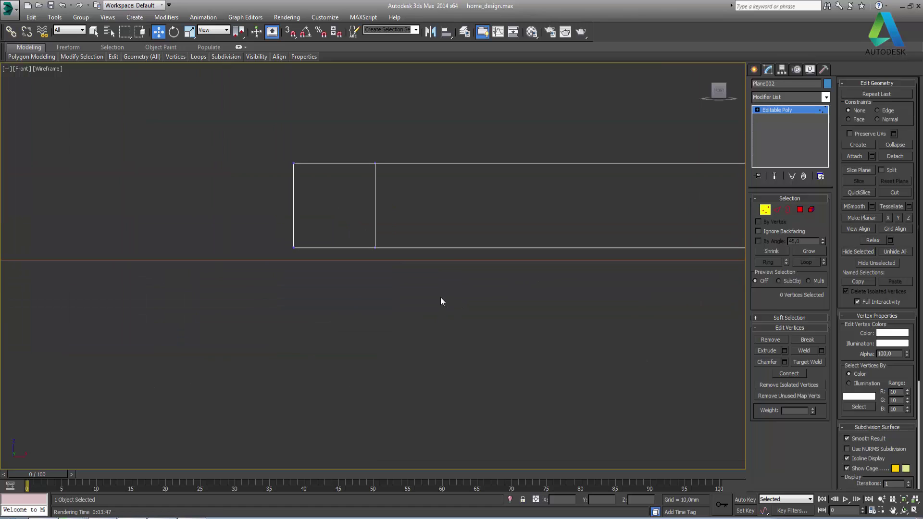
pyautogui.scroll(4, 388, 223)
pyautogui.scroll(-3, 458, 282)
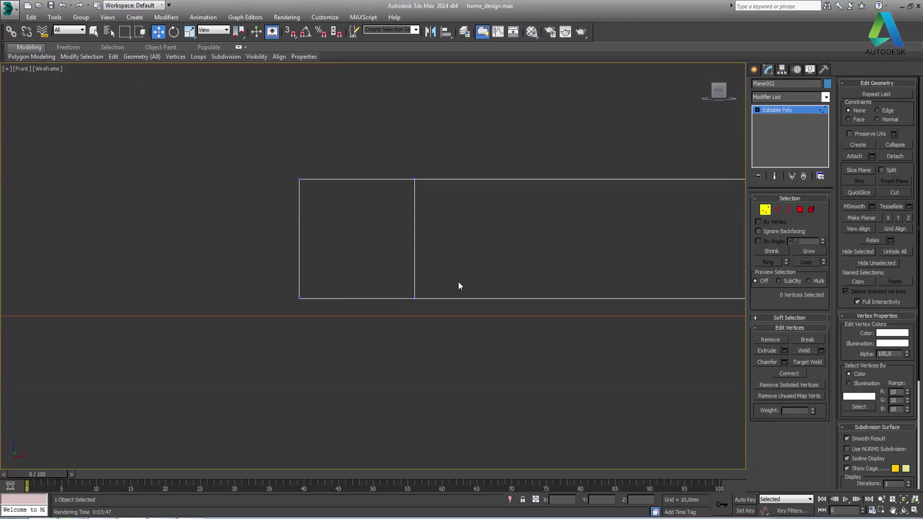
pyautogui.scroll(-1, 458, 282)
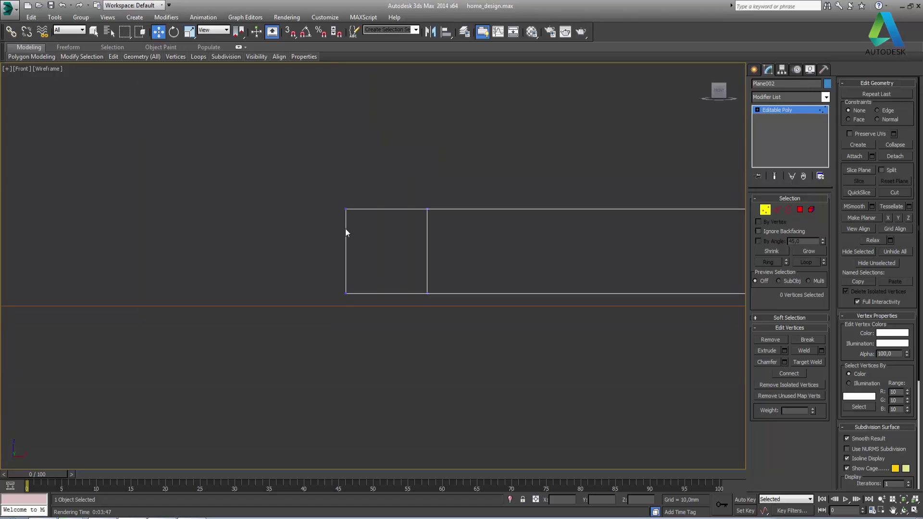
pyautogui.click(915, 510)
pyautogui.click(799, 209)
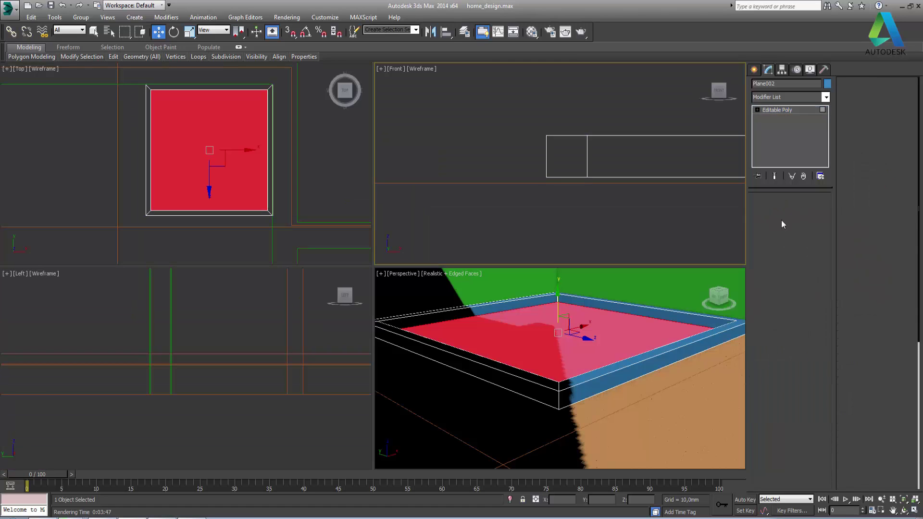
pyautogui.scroll(-1, 551, 165)
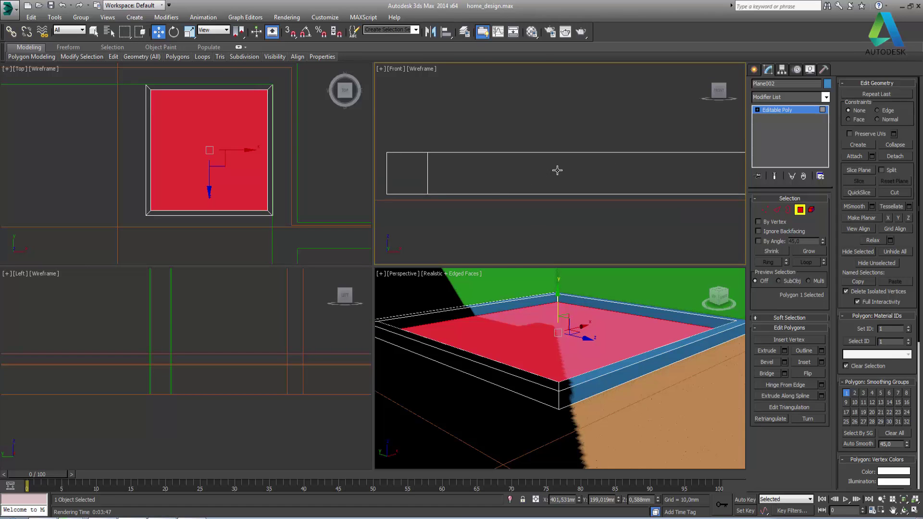
pyautogui.scroll(-2, 557, 169)
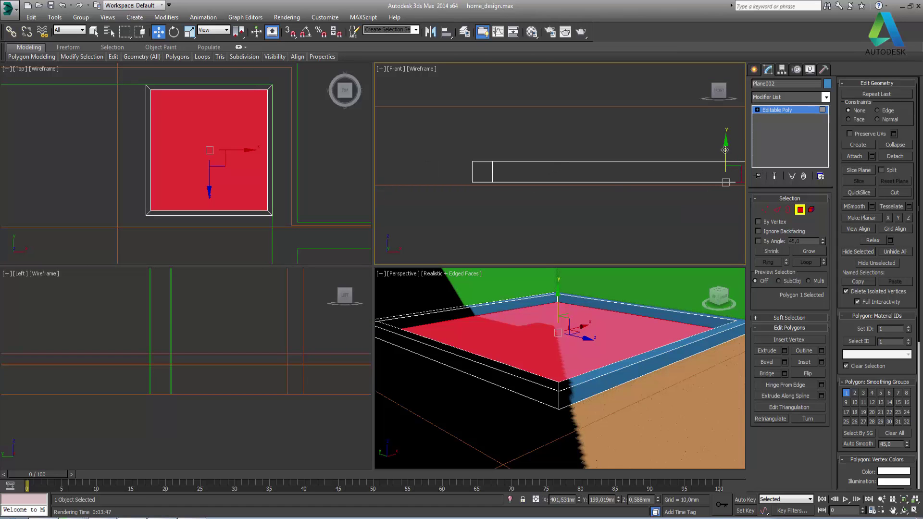
pyautogui.moveTo(725, 150); pyautogui.dragTo(718, 190)
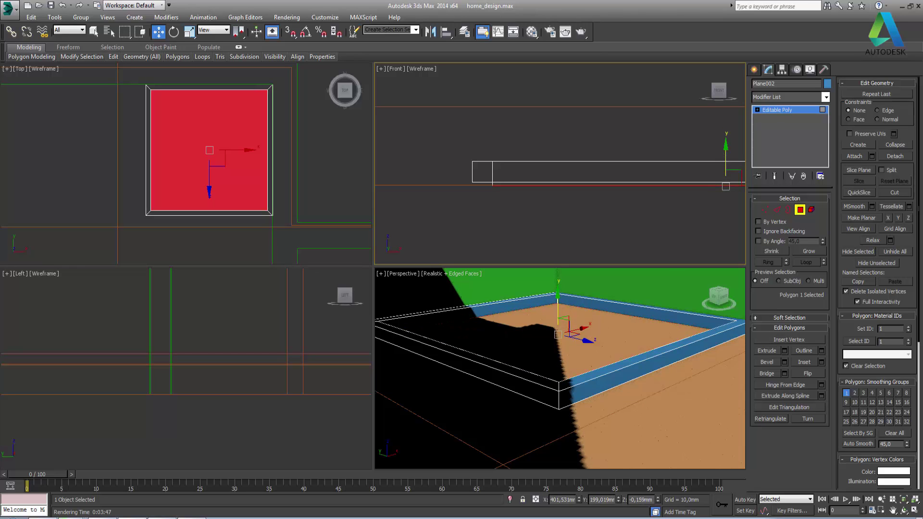
# Maximize the Front view and select two vertices at the strip's left end
pyautogui.click(914, 511)
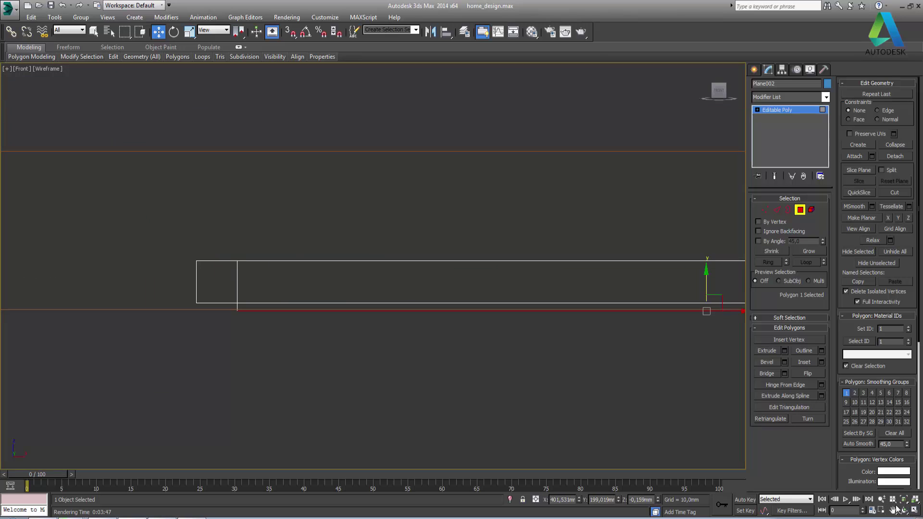
pyautogui.click(765, 211)
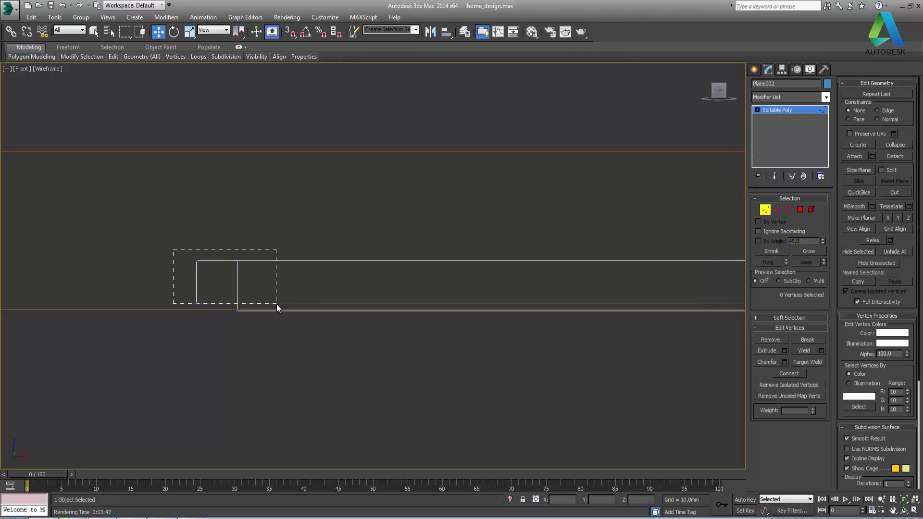
pyautogui.moveTo(277, 304); pyautogui.dragTo(276, 305)
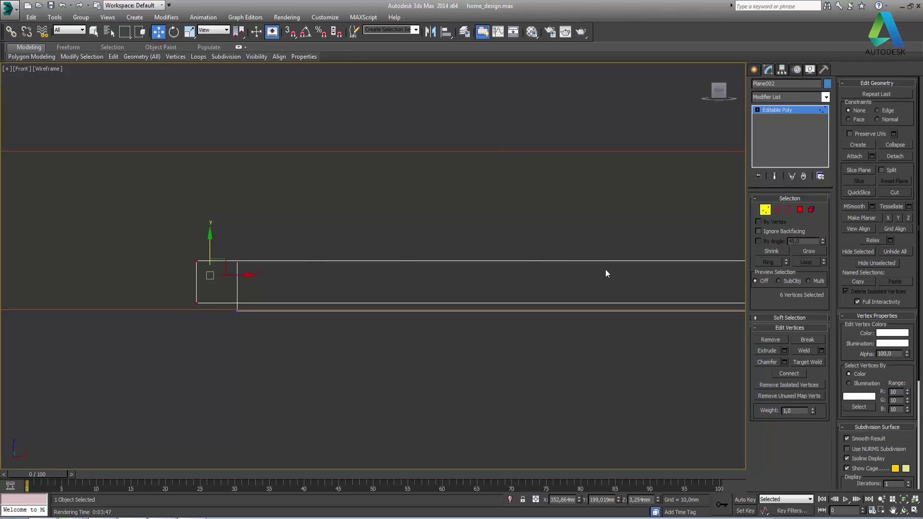
pyautogui.scroll(1, 481, 264)
pyautogui.scroll(1, 384, 254)
pyautogui.scroll(-3, 209, 288)
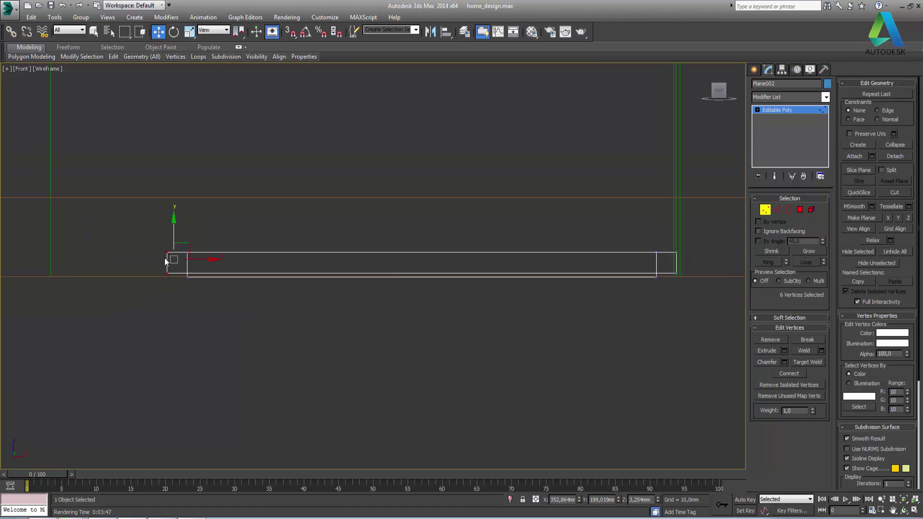
pyautogui.scroll(2, 165, 261)
pyautogui.moveTo(208, 292); pyautogui.dragTo(231, 292)
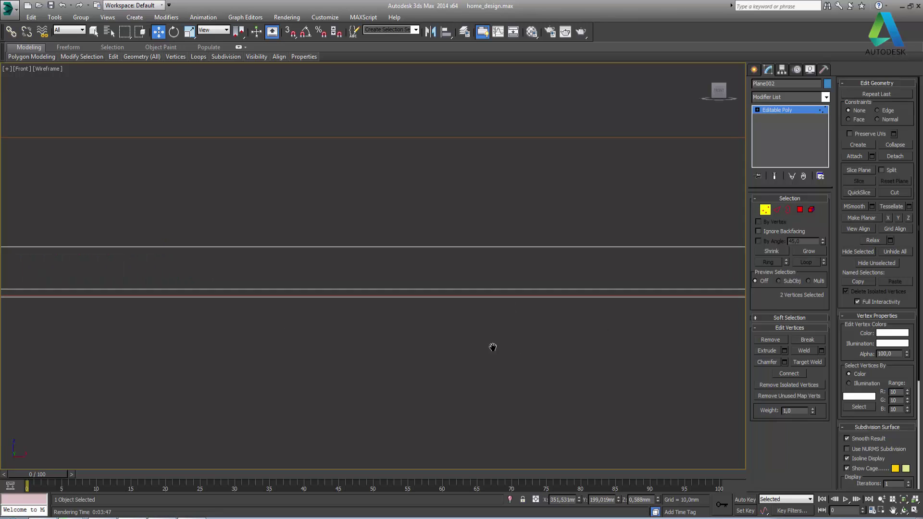
# Lower the slab end's vertices onto the ground line and restore the four-view layout
pyautogui.moveTo(493, 347); pyautogui.dragTo(415, 285, button='middle')
pyautogui.moveTo(358, 313); pyautogui.dragTo(451, 342, button='middle')
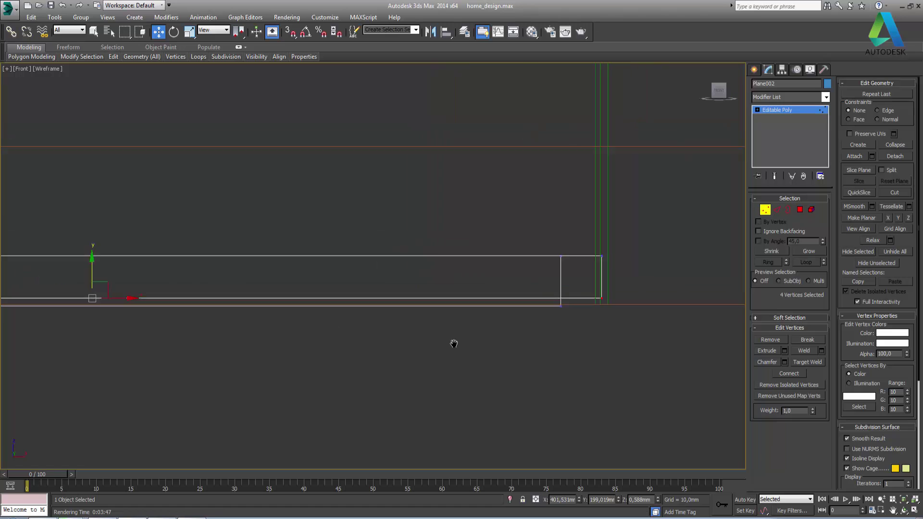
pyautogui.moveTo(118, 318); pyautogui.dragTo(500, 336, button='middle')
pyautogui.moveTo(354, 327); pyautogui.dragTo(512, 340, button='middle')
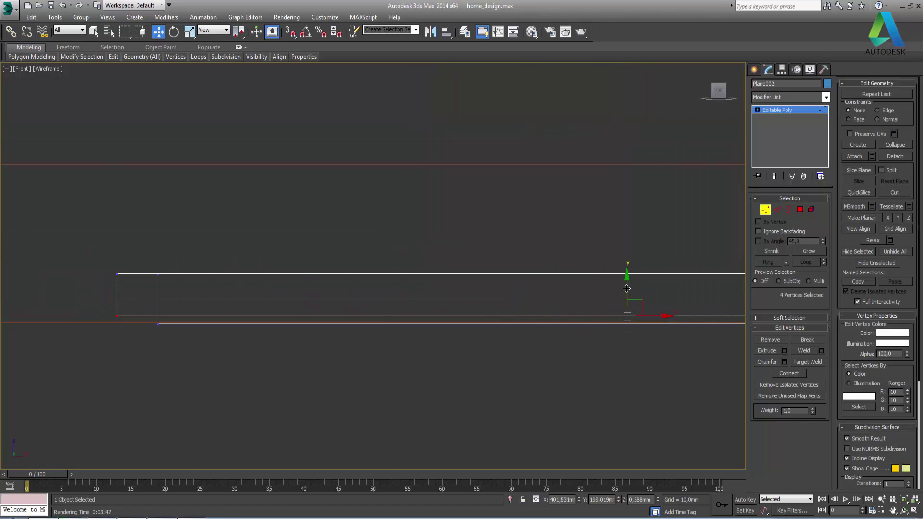
pyautogui.moveTo(627, 289); pyautogui.dragTo(626, 300)
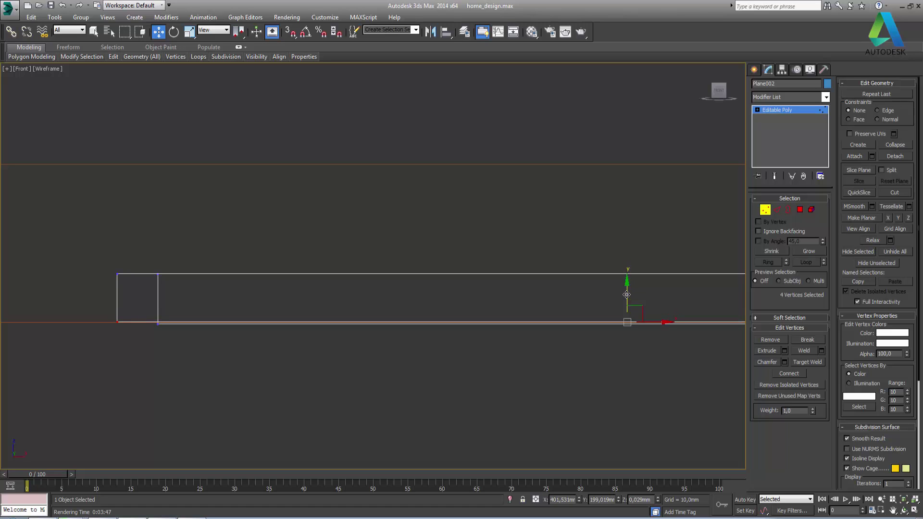
pyautogui.click(915, 512)
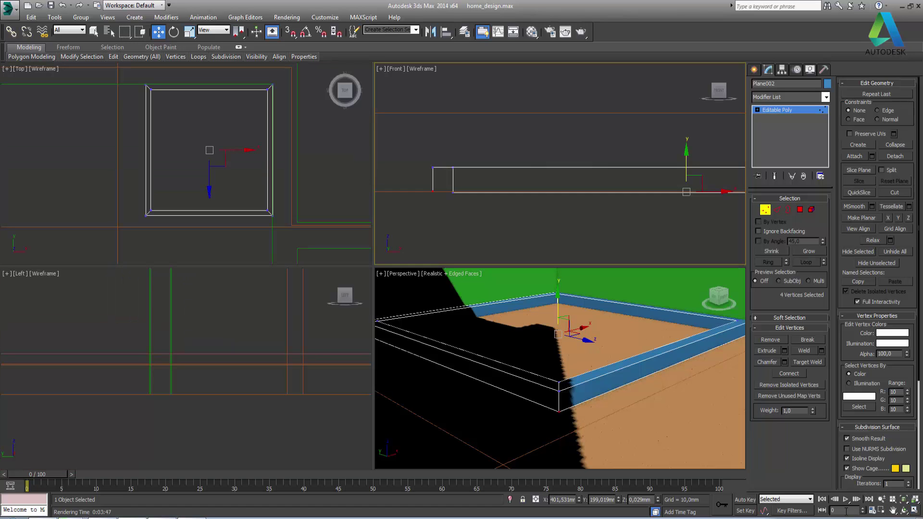
# Lift Plane002's selected vertices slightly, then raise the whole plane to about Z 1,054mm
pyautogui.click(556, 304)
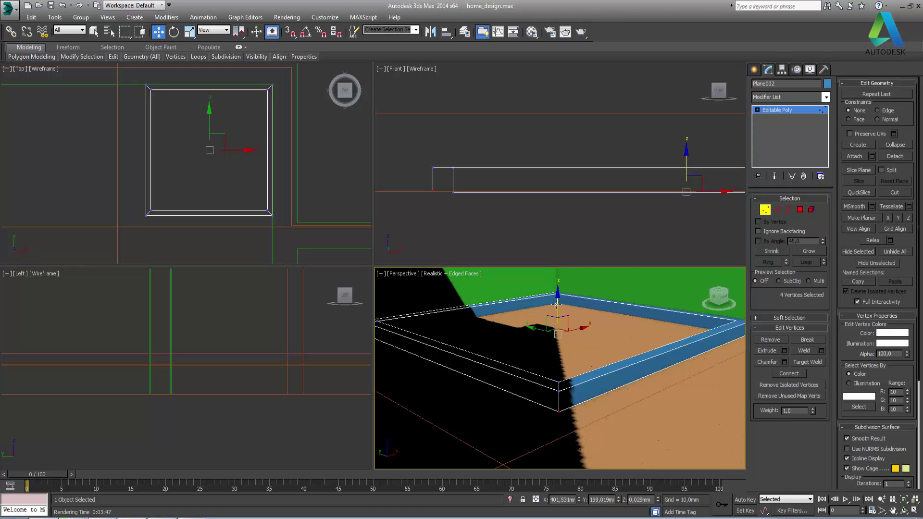
pyautogui.moveTo(557, 304); pyautogui.dragTo(557, 301)
pyautogui.click(765, 210)
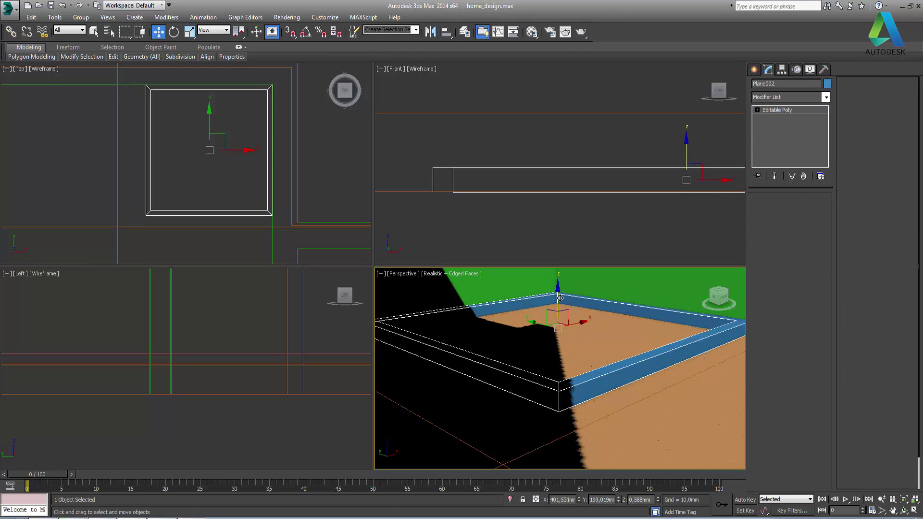
pyautogui.moveTo(557, 298); pyautogui.dragTo(557, 296)
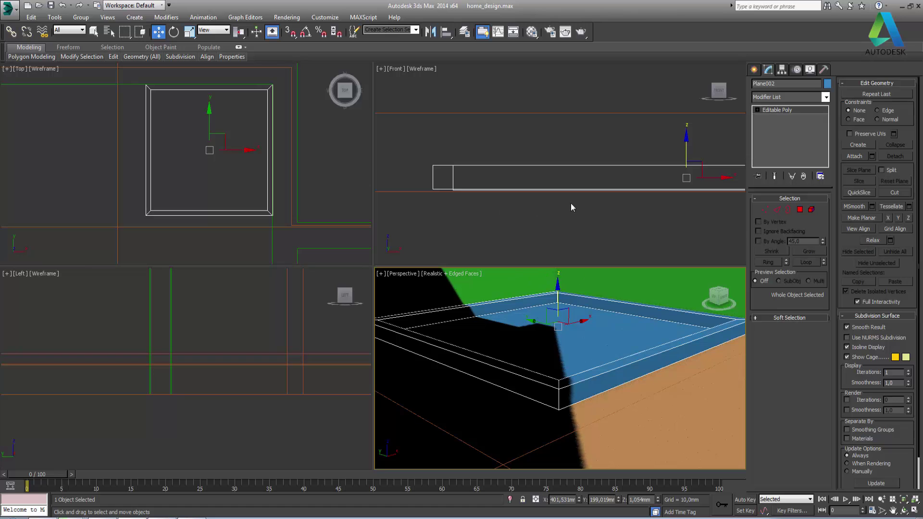
# Nudge the tray's selected vertices slightly along Y in the Front view
pyautogui.click(765, 210)
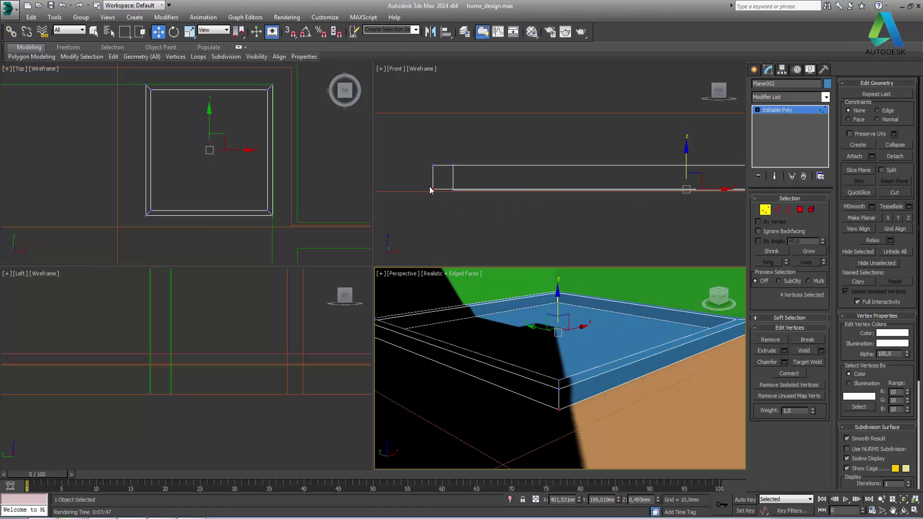
pyautogui.click(687, 168)
pyautogui.moveTo(688, 168); pyautogui.dragTo(691, 174)
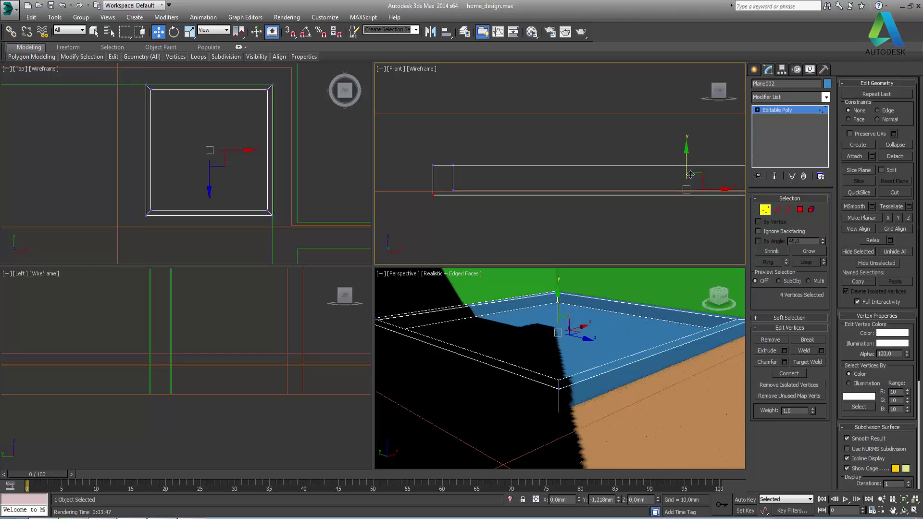
pyautogui.click(765, 210)
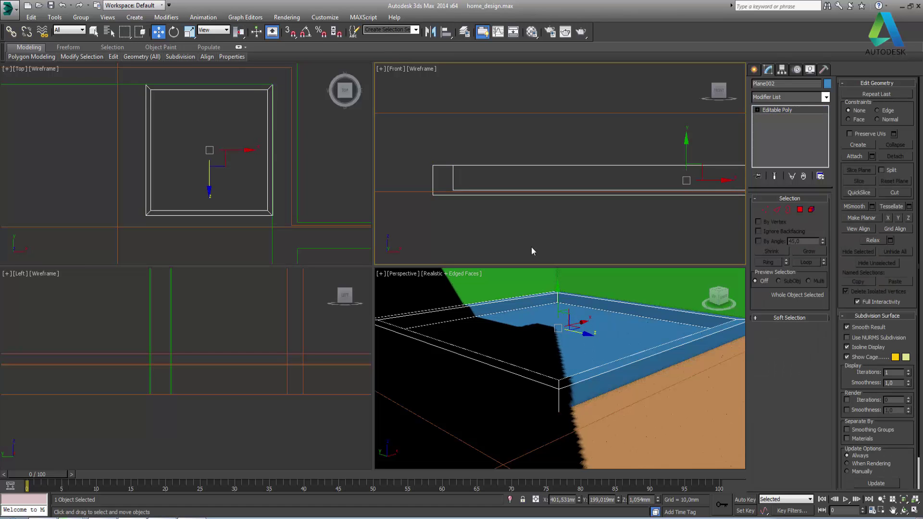
# Maximize the Top view, centre the tray frame, then restore the four-view layout
pyautogui.click(244, 140)
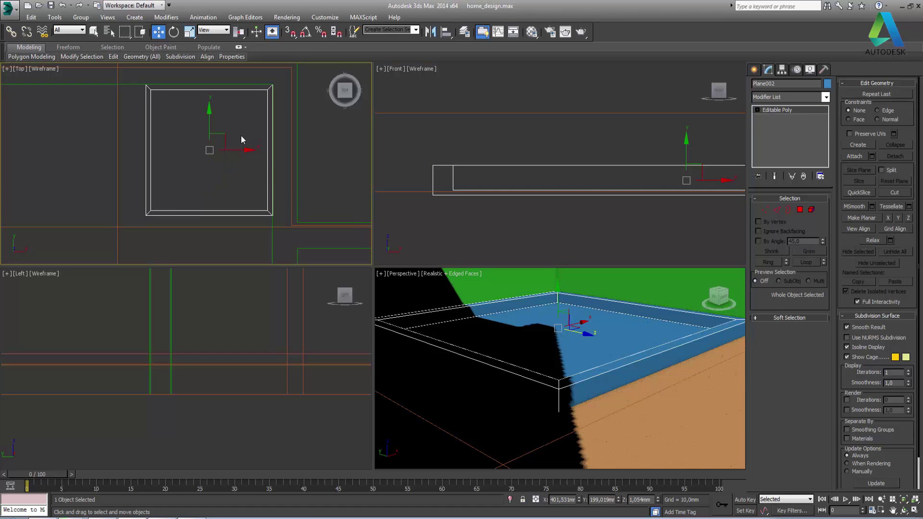
pyautogui.click(915, 510)
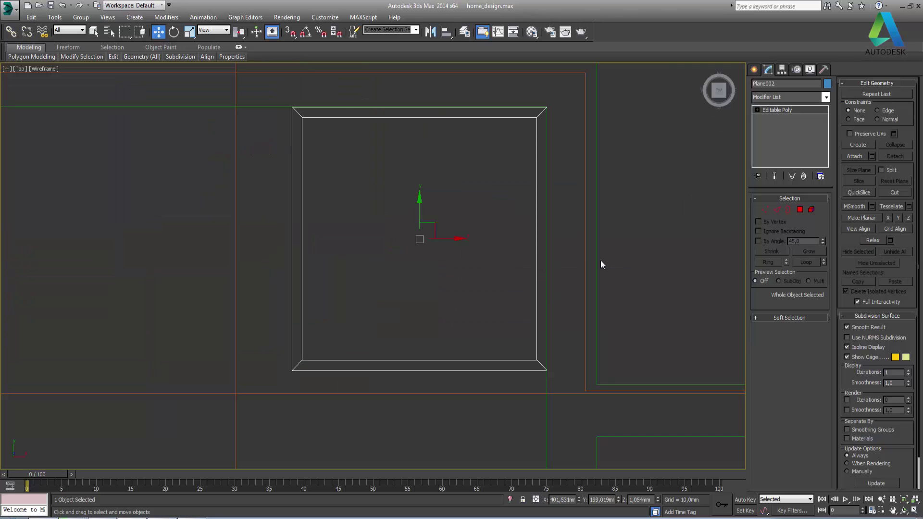
pyautogui.moveTo(510, 283); pyautogui.dragTo(482, 291, button='middle')
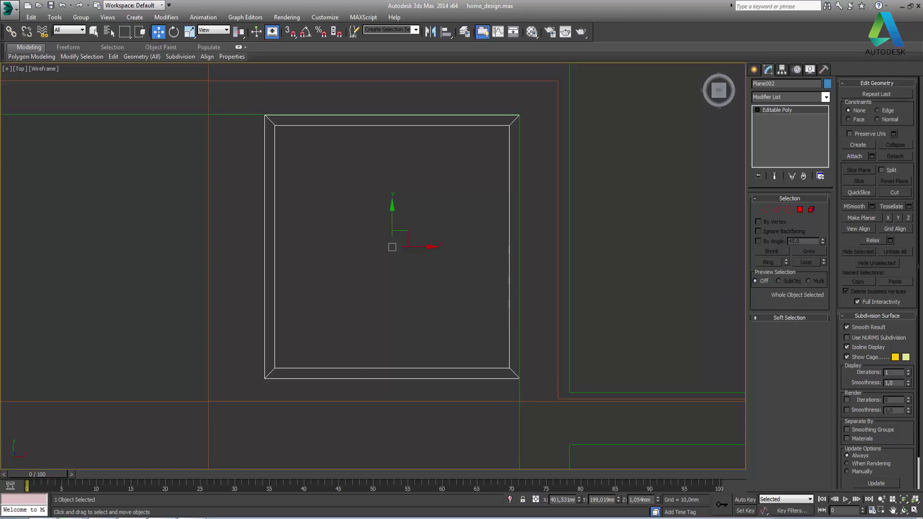
pyautogui.click(915, 511)
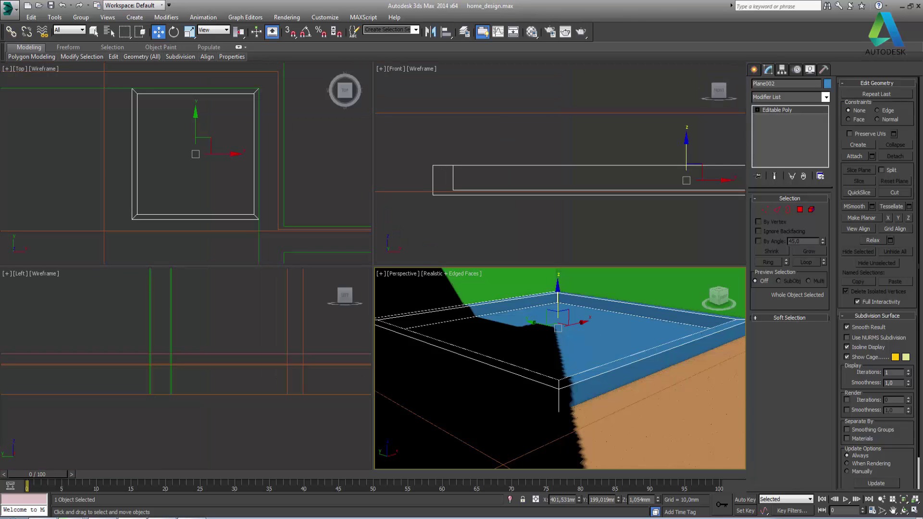
# Maximize the Perspective view and pan and zoom to show the whole blue tray
pyautogui.click(916, 510)
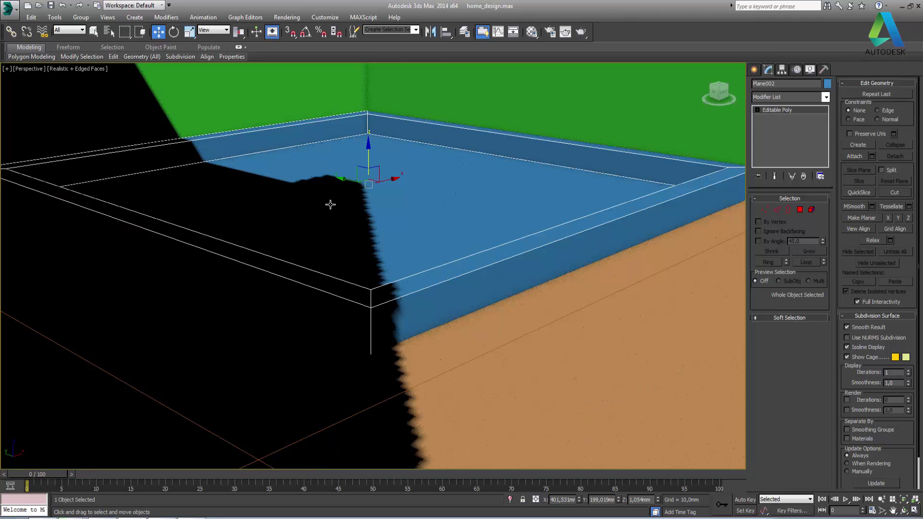
pyautogui.moveTo(340, 227)
pyautogui.mouseDown(button='middle')
pyautogui.moveTo(356, 247)
pyautogui.moveTo(633, 247)
pyautogui.mouseUp(button='middle')
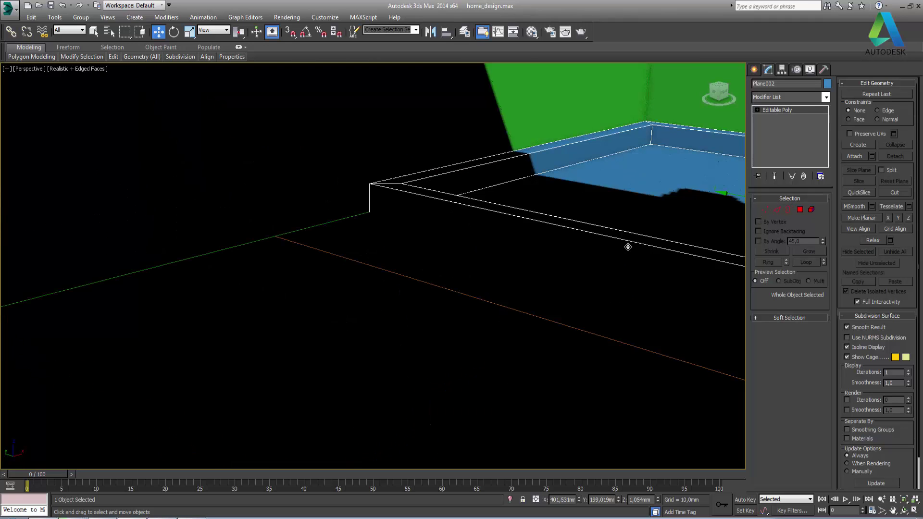
pyautogui.press('z')
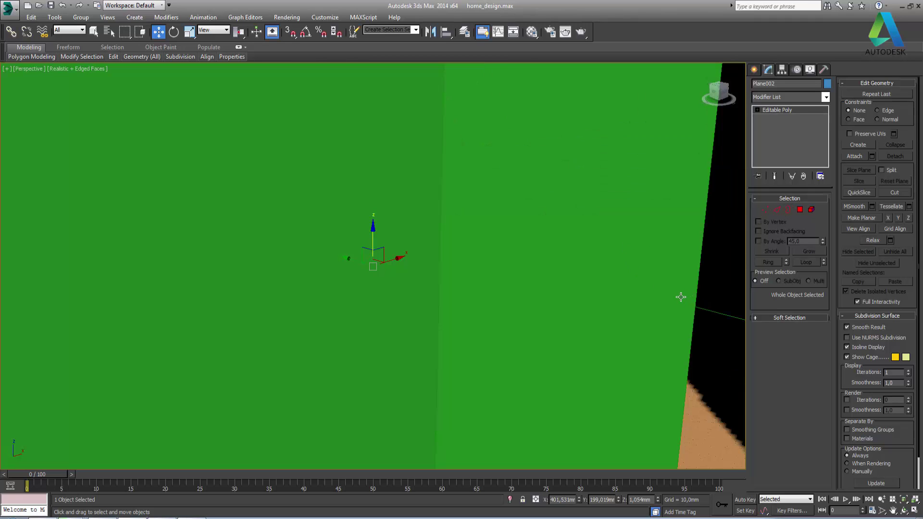
pyautogui.scroll(-3, 656, 303)
pyautogui.scroll(-2, 657, 303)
pyautogui.scroll(-2, 674, 301)
pyautogui.scroll(5, 682, 303)
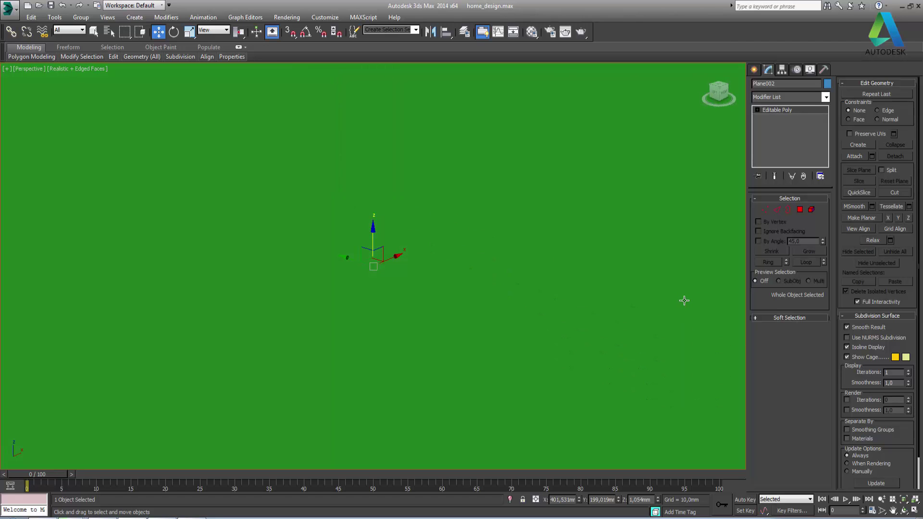
pyautogui.click(882, 499)
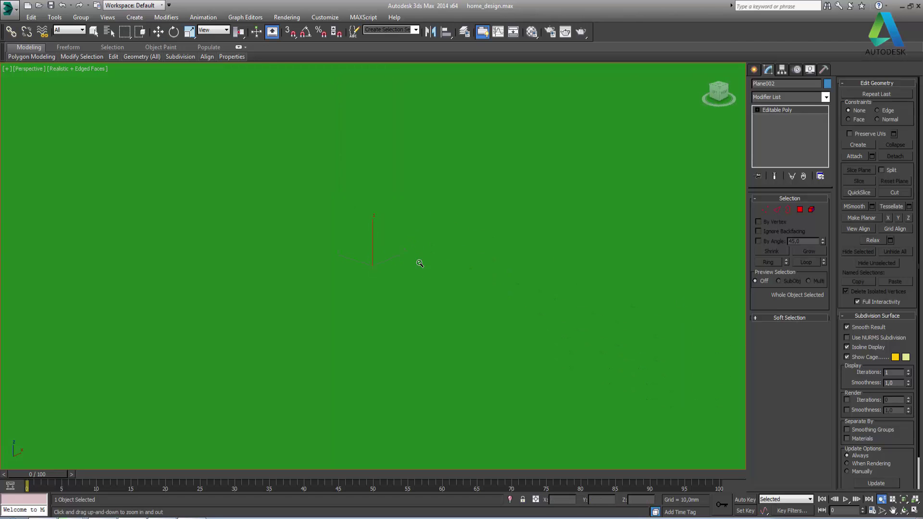
pyautogui.scroll(-4, 417, 282)
pyautogui.scroll(1, 414, 279)
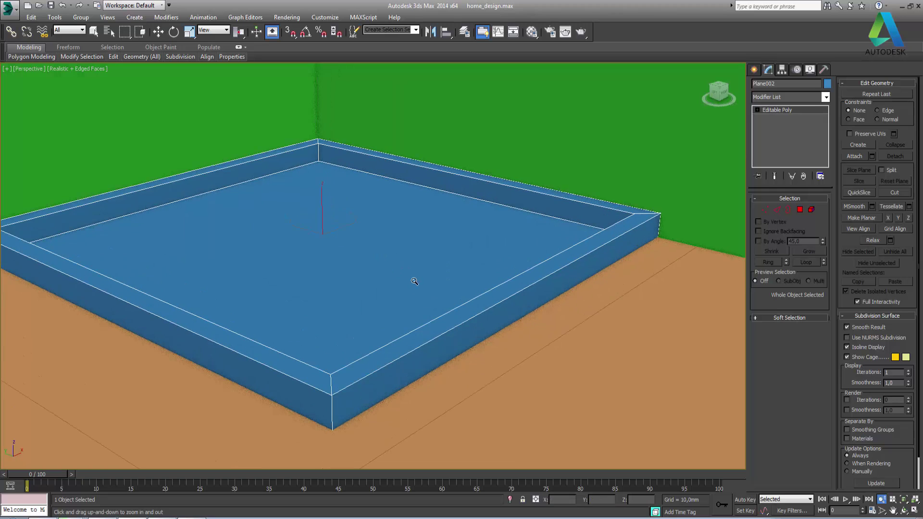
# Chamfer the tray's wall edges at 0,428mm with 3 segments
pyautogui.moveTo(375, 234)
pyautogui.mouseDown(button='middle')
pyautogui.moveTo(462, 260)
pyautogui.moveTo(429, 250)
pyautogui.mouseUp(button='middle')
pyautogui.rightClick(429, 251)
pyautogui.click(777, 210)
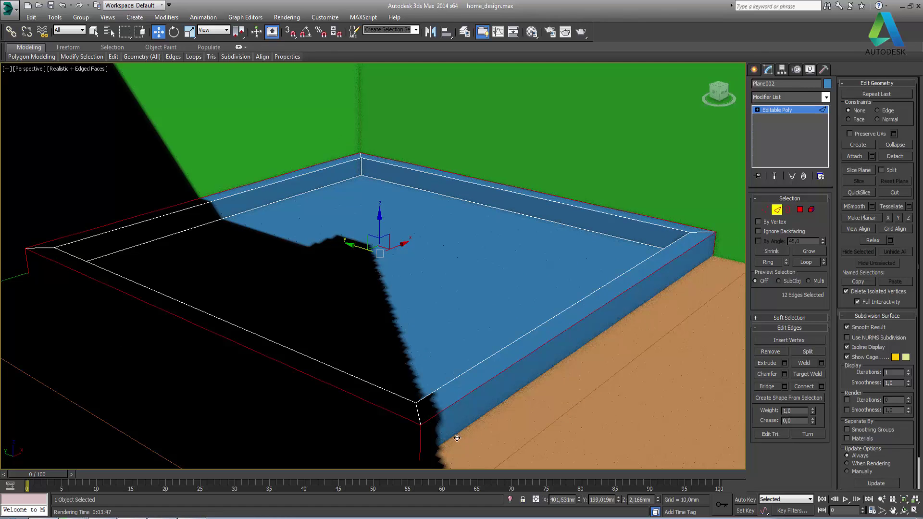
pyautogui.click(785, 375)
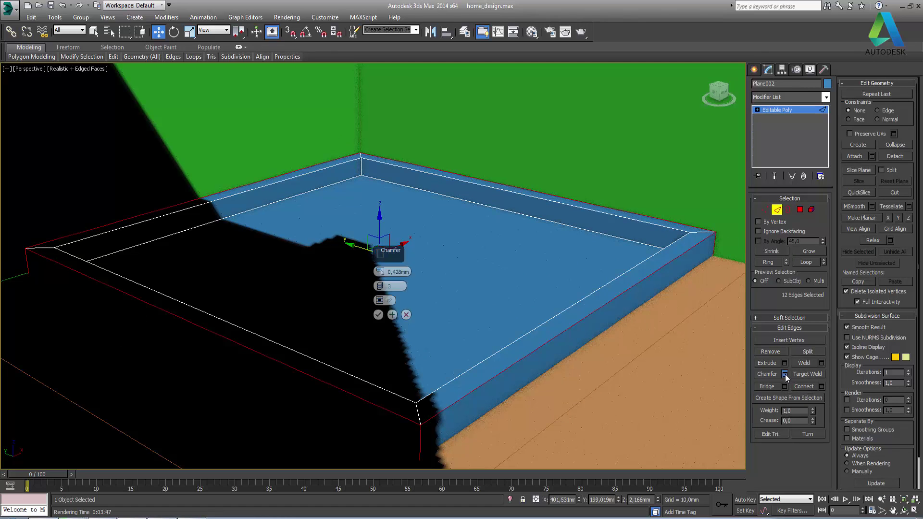
pyautogui.click(378, 315)
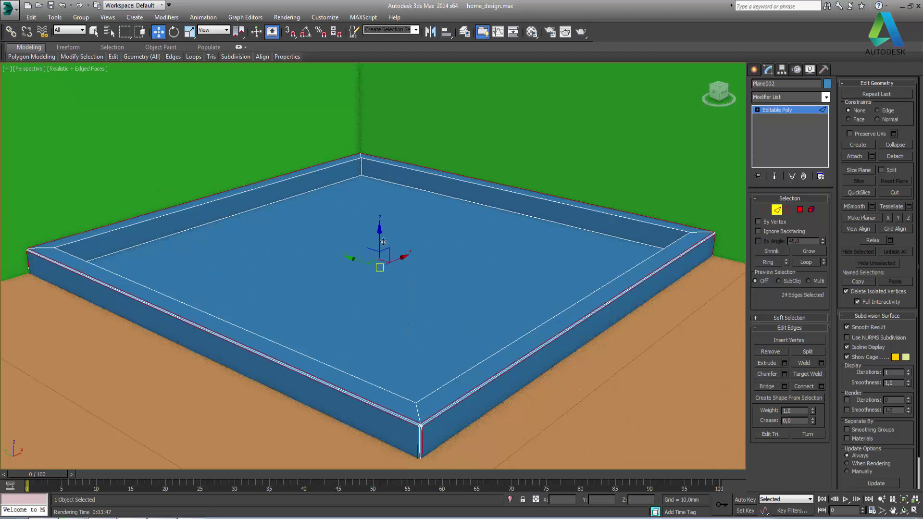
# Ring-select the back top corner edge and chamfer it at 0,428mm, 3 segments
pyautogui.click(362, 164)
pyautogui.click(768, 262)
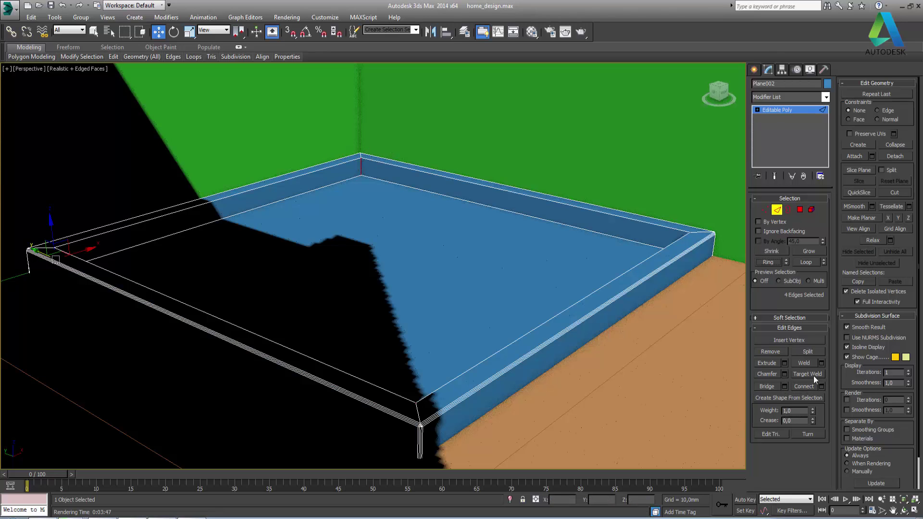
pyautogui.click(784, 374)
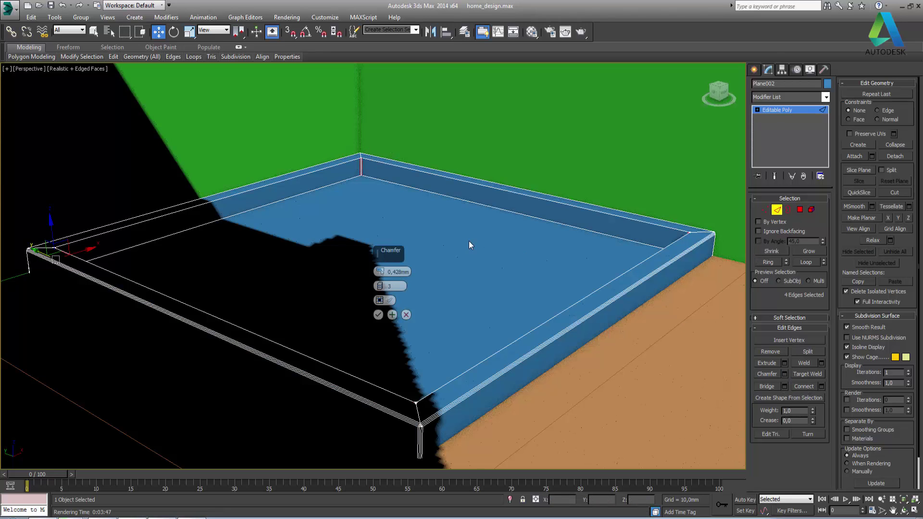
pyautogui.click(376, 314)
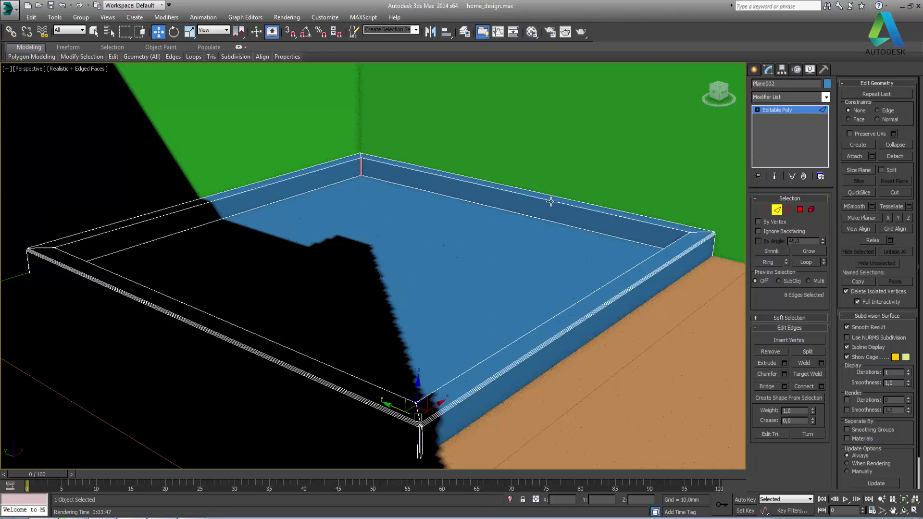
# Select the inner rim edges of every wall and extend them into full edge rings
pyautogui.click(550, 205)
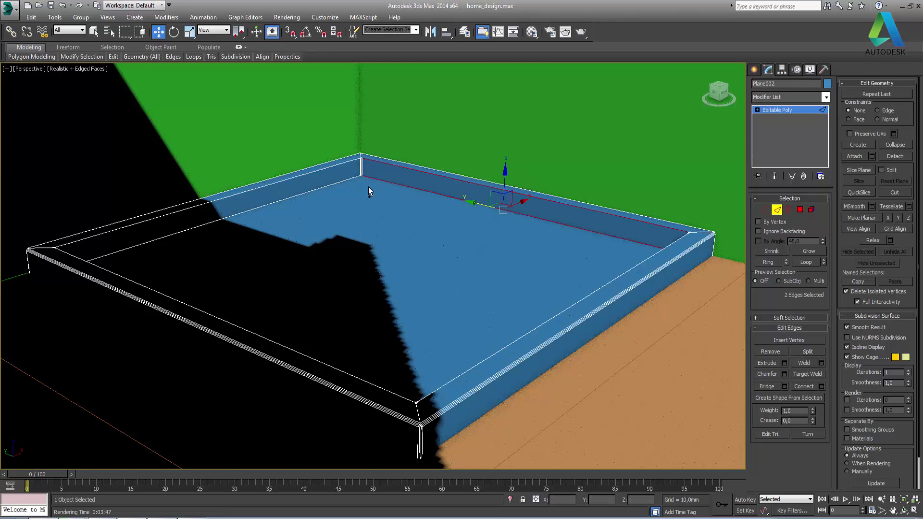
pyautogui.keyDown('ctrl'); pyautogui.click(278, 183); pyautogui.keyUp('ctrl')
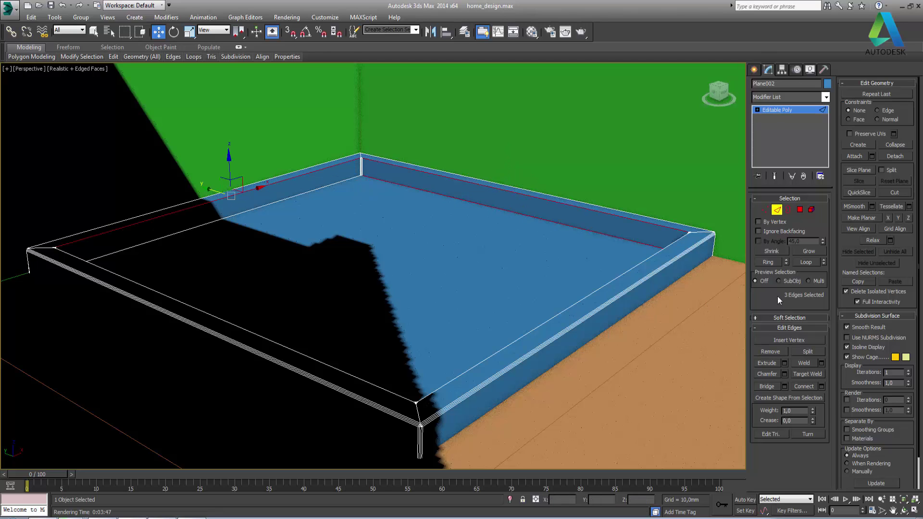
pyautogui.click(774, 266)
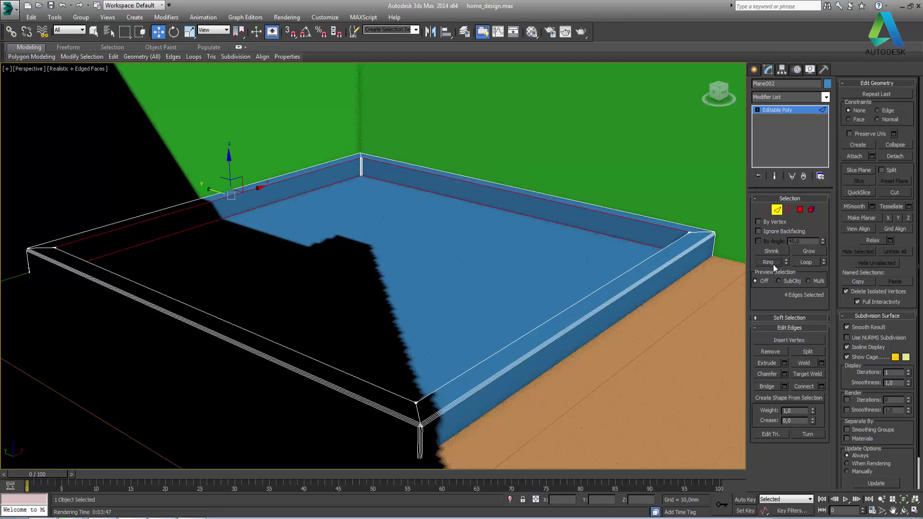
pyautogui.keyDown('ctrl'); pyautogui.click(581, 299); pyautogui.keyUp('ctrl')
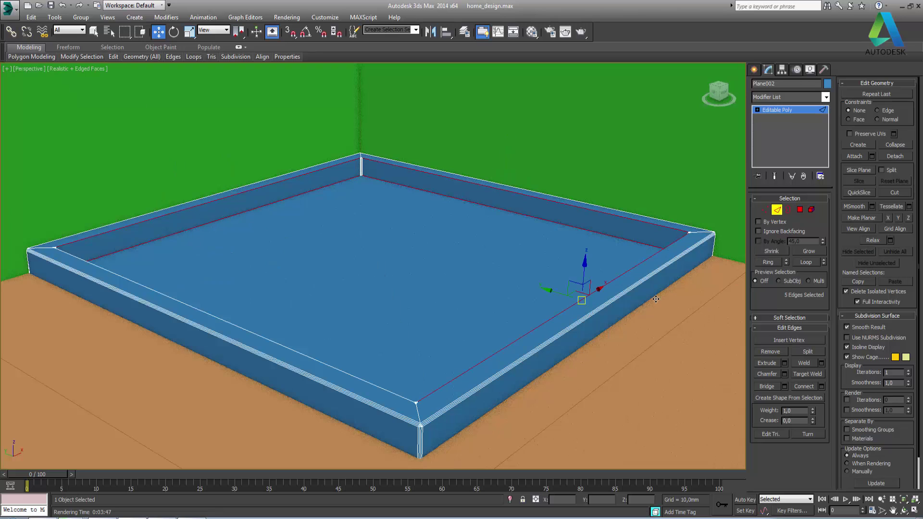
pyautogui.click(774, 264)
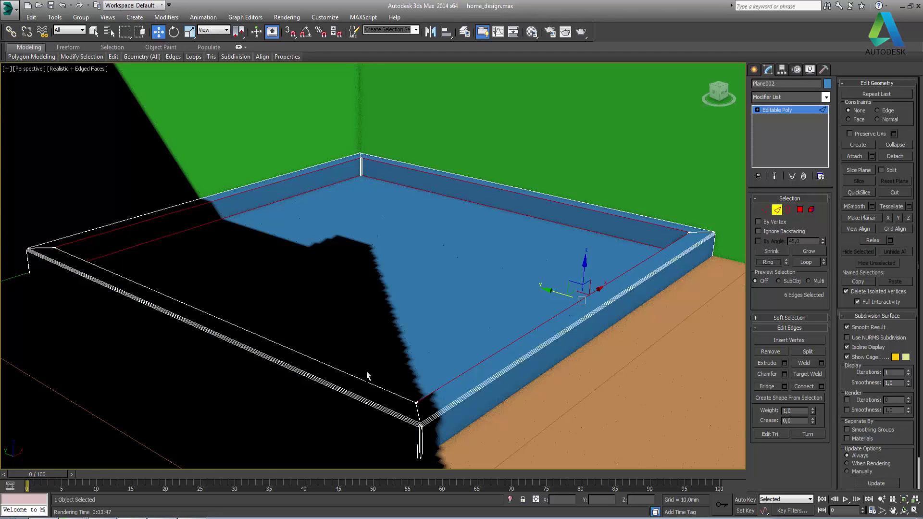
pyautogui.keyDown('ctrl'); pyautogui.click(338, 368); pyautogui.keyUp('ctrl')
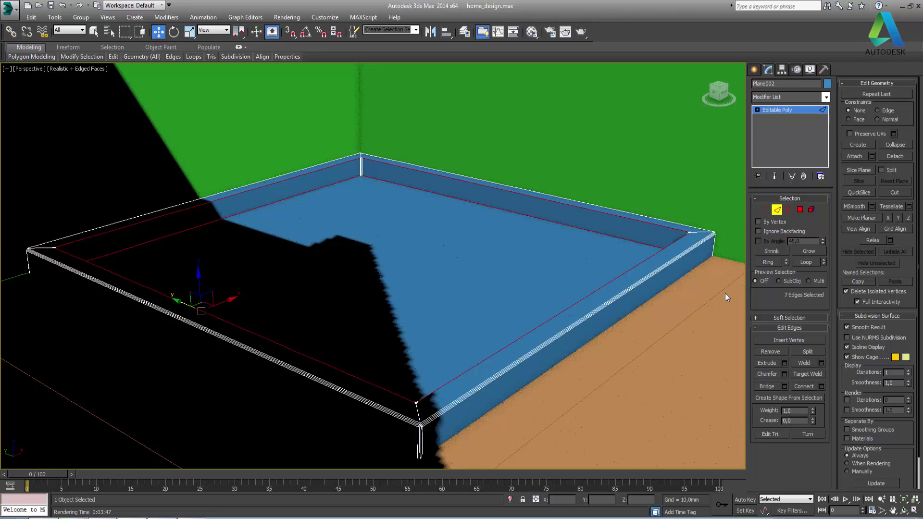
pyautogui.click(762, 263)
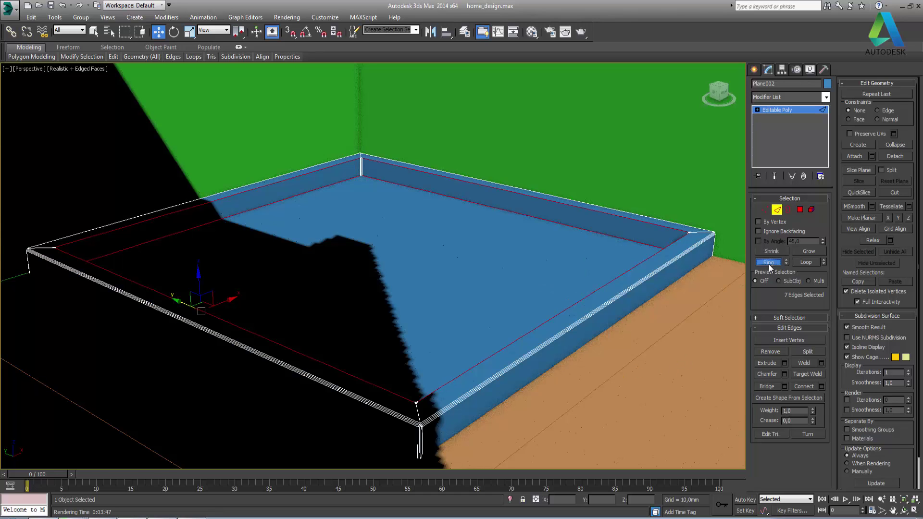
# Connect the ring edges with new edges, then chamfer them into double edge lines
pyautogui.click(821, 385)
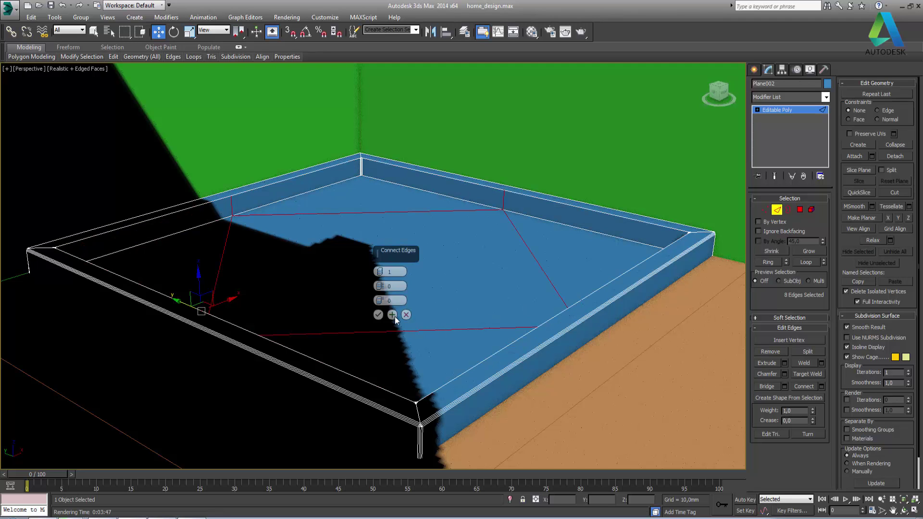
pyautogui.click(378, 315)
pyautogui.click(784, 374)
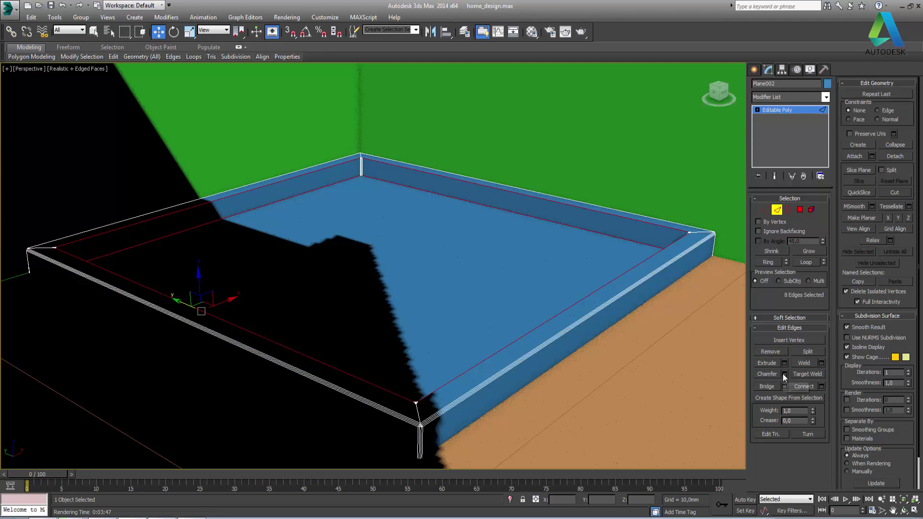
pyautogui.click(378, 315)
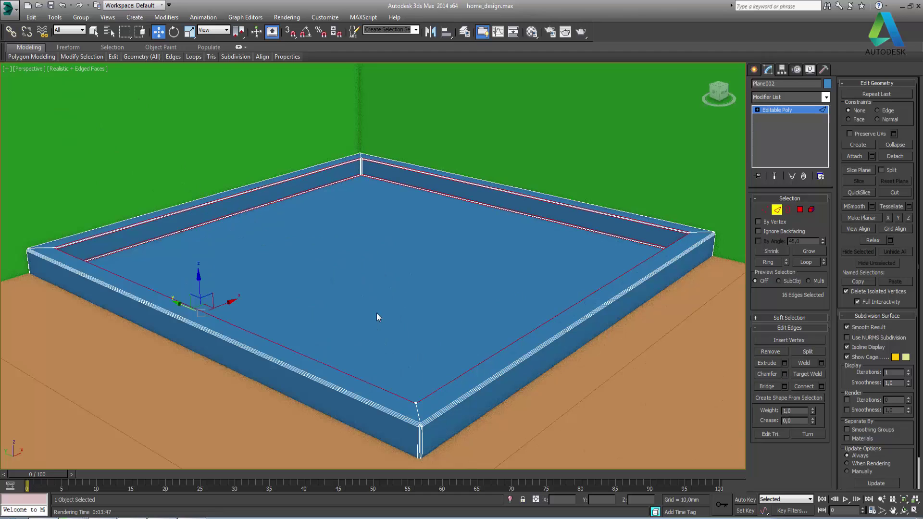
pyautogui.click(777, 209)
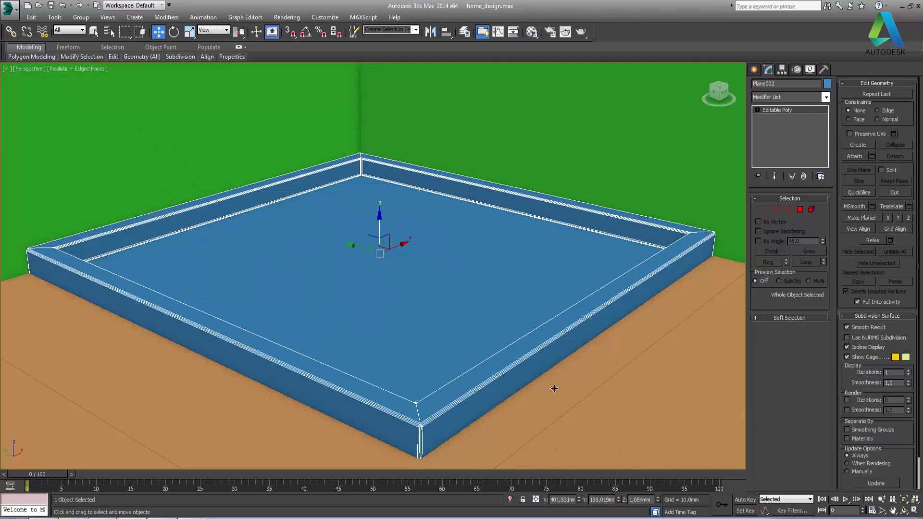
# Deselect the slab and maximize the Top view, zoomed in on one tray corner
pyautogui.click(914, 511)
pyautogui.click(296, 179)
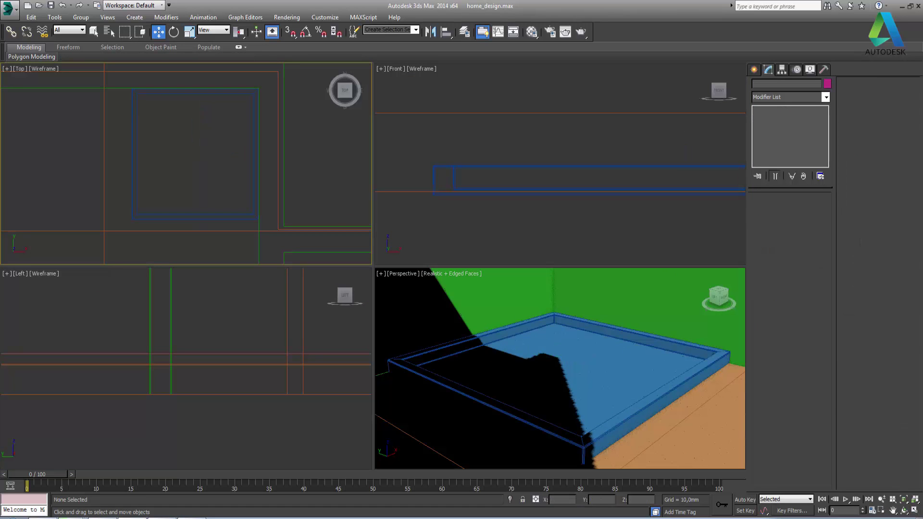
pyautogui.click(915, 511)
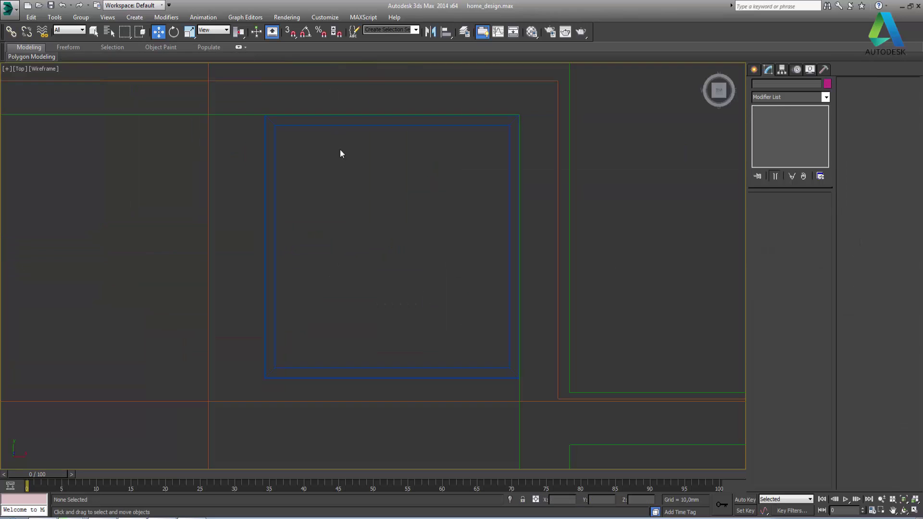
pyautogui.moveTo(340, 150); pyautogui.dragTo(377, 229, button='middle')
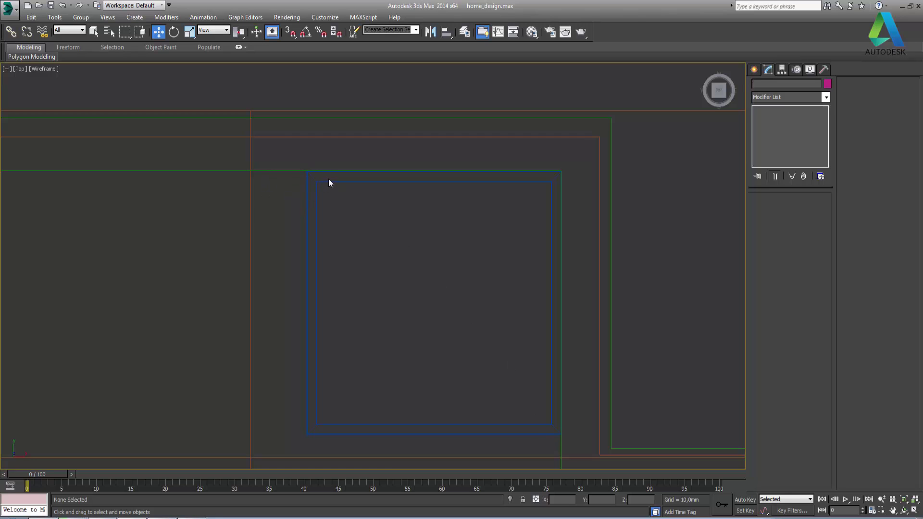
pyautogui.scroll(2, 329, 179)
pyautogui.scroll(3, 321, 175)
pyautogui.scroll(3, 317, 175)
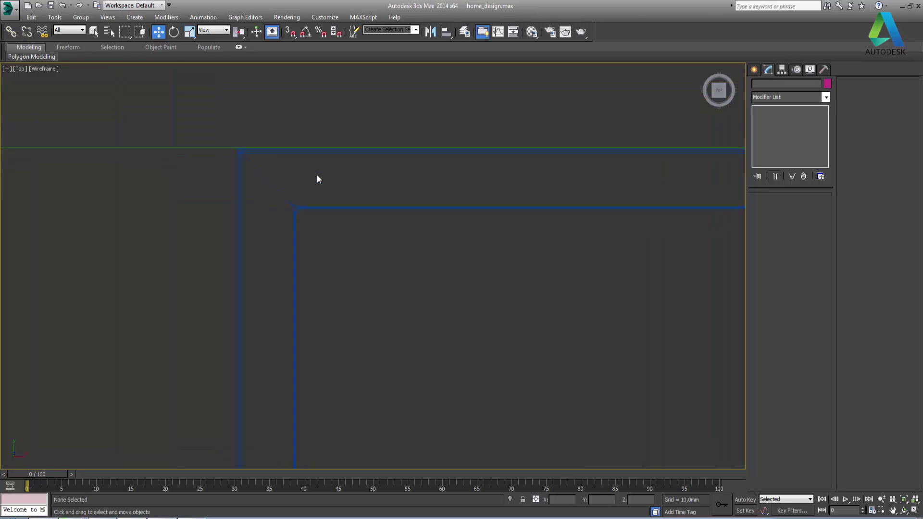
pyautogui.scroll(2, 317, 179)
# Draw a Standard Primitives box over the tray corner with 200 mm height
pyautogui.click(753, 71)
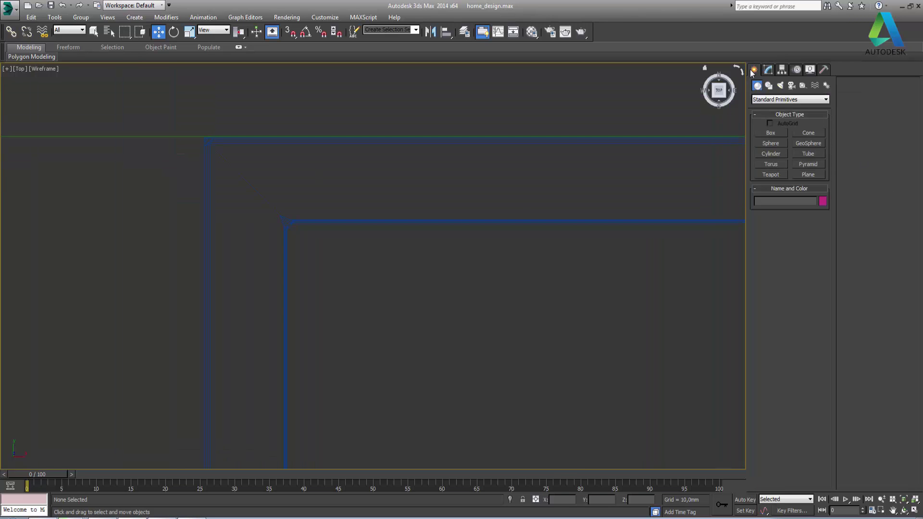
pyautogui.click(779, 133)
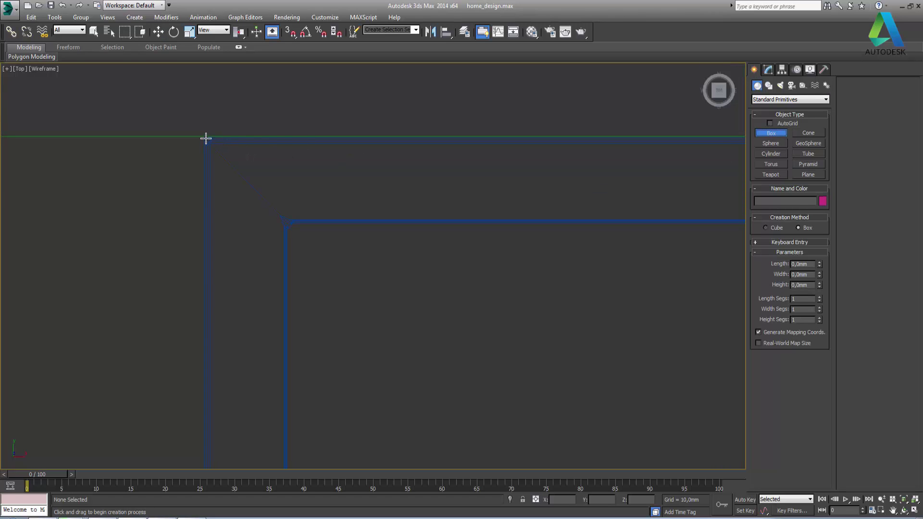
pyautogui.moveTo(206, 139); pyautogui.dragTo(285, 274)
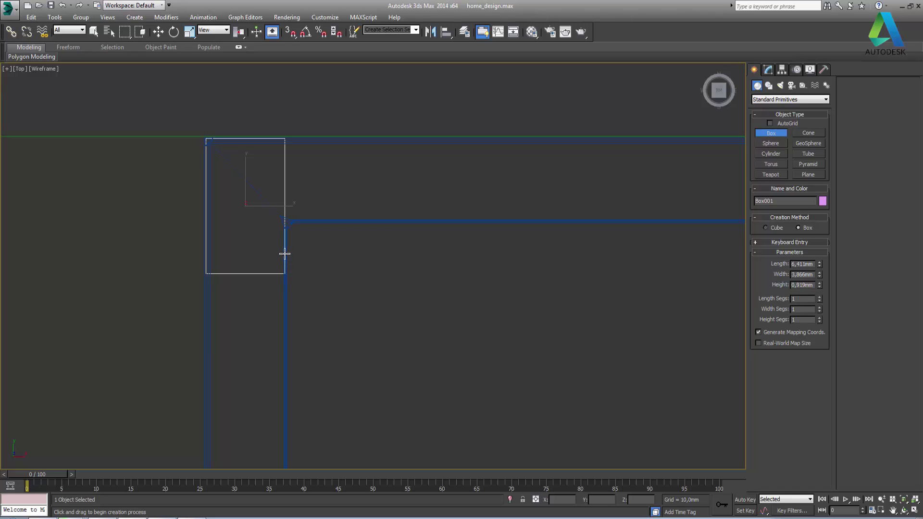
pyautogui.click(285, 254)
pyautogui.doubleClick(802, 285)
pyautogui.write('200')
pyautogui.press('Return')
pyautogui.click(802, 286)
pyautogui.press('w')
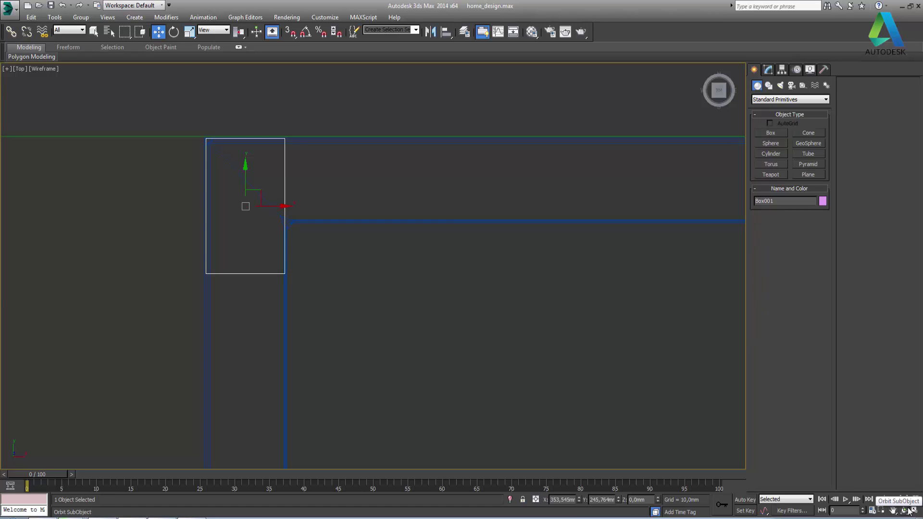
# Restore the four-view layout and zoom out
pyautogui.hotkey('alt', 'w')
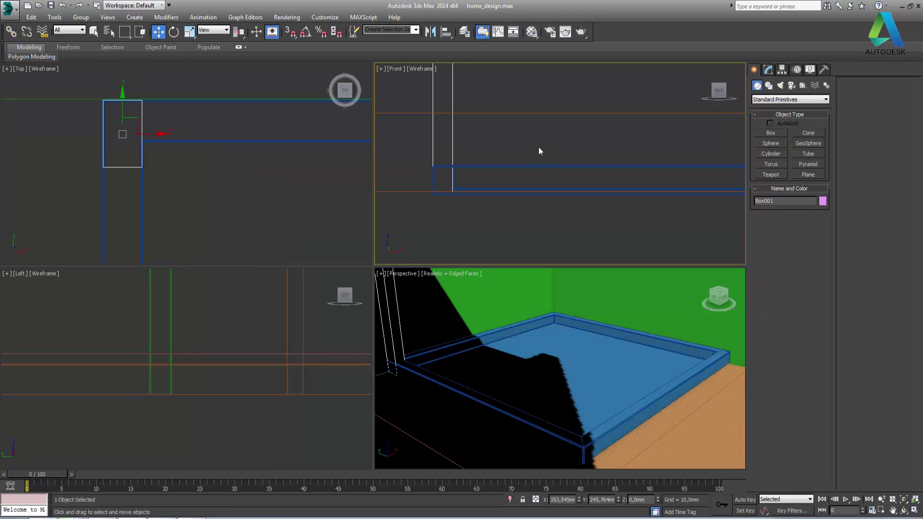
pyautogui.scroll(-2, 539, 146)
pyautogui.scroll(-2, 545, 148)
pyautogui.scroll(-2, 549, 148)
pyautogui.scroll(-1, 572, 140)
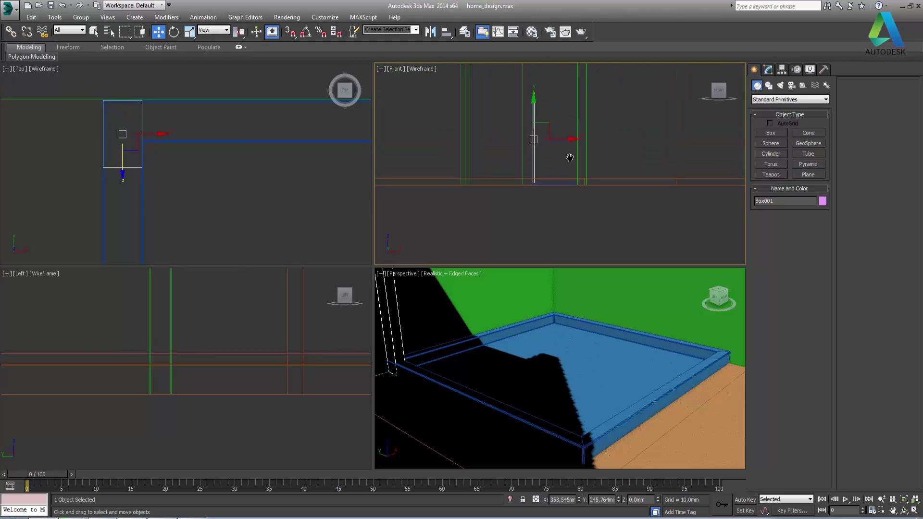
pyautogui.scroll(-1, 569, 155)
pyautogui.scroll(-1, 572, 155)
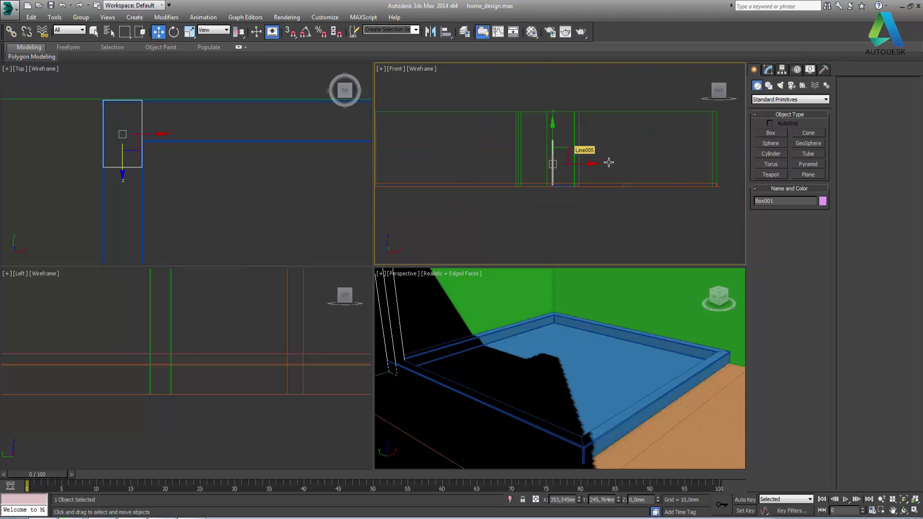
# In the Modify panel, try a 2000 mm box height, then set it back to 200 mm
pyautogui.click(768, 70)
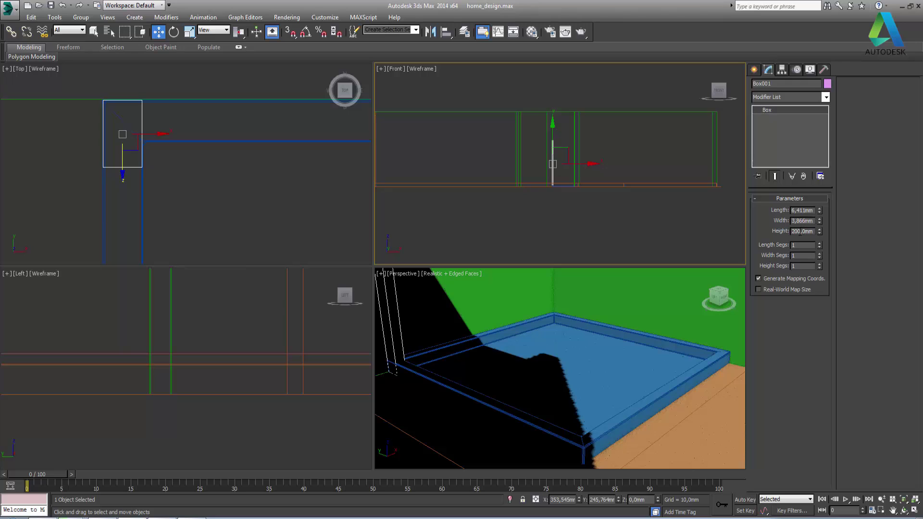
pyautogui.write('2000')
pyautogui.press('Return')
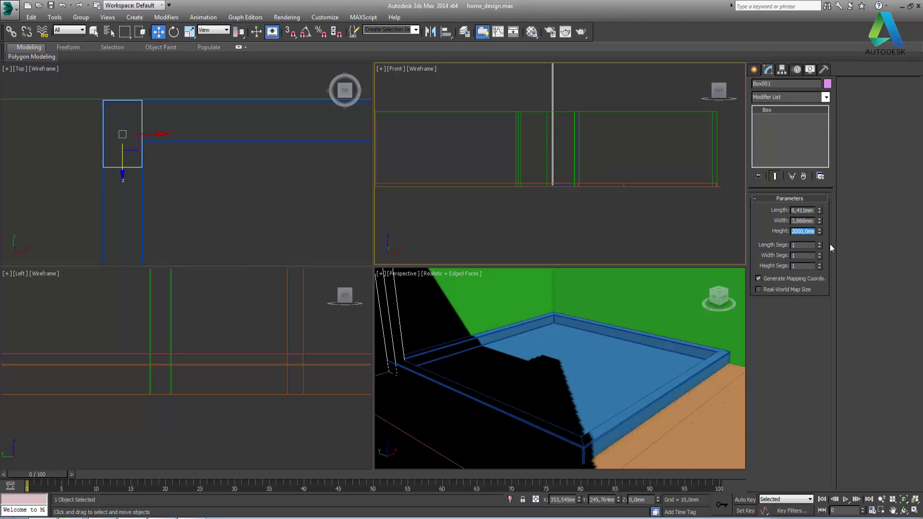
pyautogui.write('200')
pyautogui.press('Return')
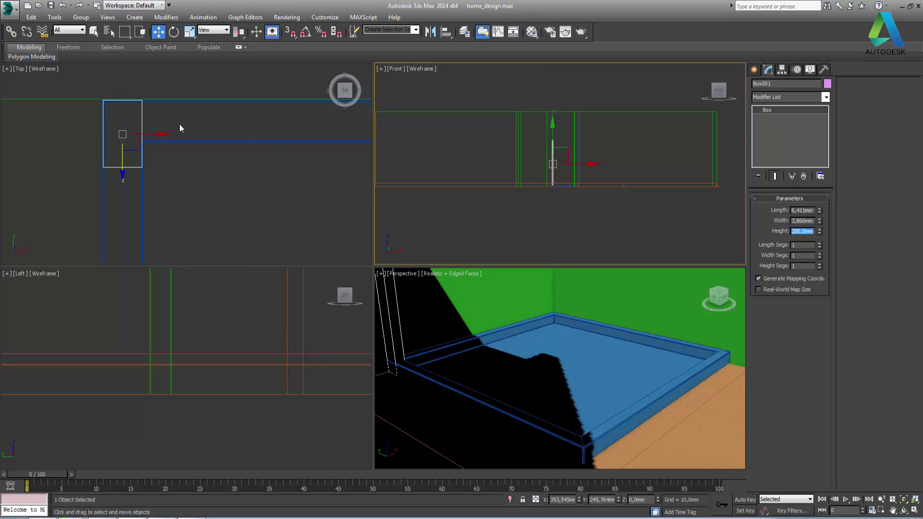
# Pan and zoom the Top view to recentre Box001
pyautogui.rightClick(266, 151)
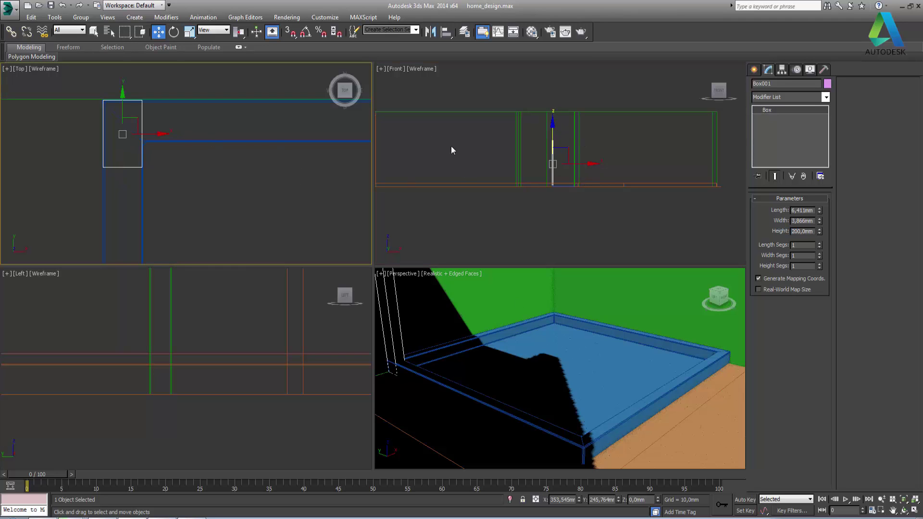
pyautogui.moveTo(165, 168); pyautogui.dragTo(176, 129, button='middle')
pyautogui.scroll(-4, 178, 130)
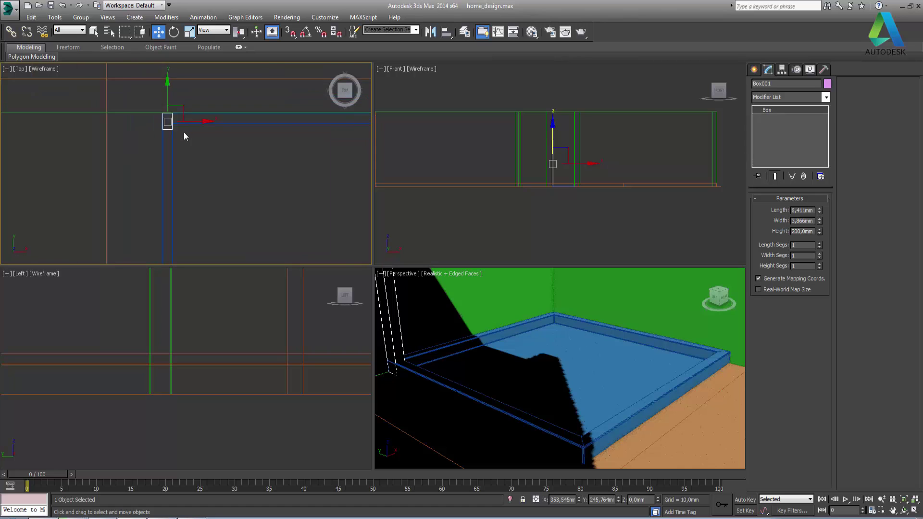
pyautogui.scroll(-3, 185, 133)
# Maximize the Top view, zoom in close on Box001 and open its context menu
pyautogui.click(916, 512)
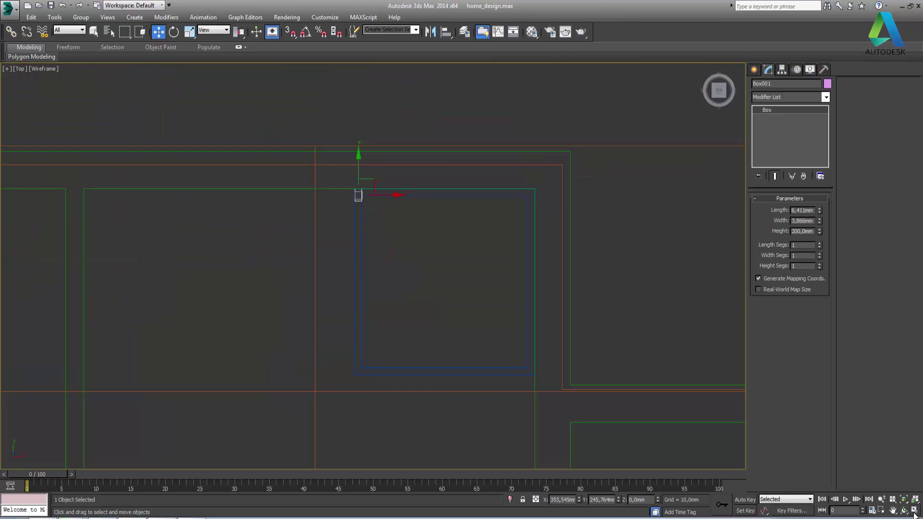
pyautogui.scroll(2, 358, 183)
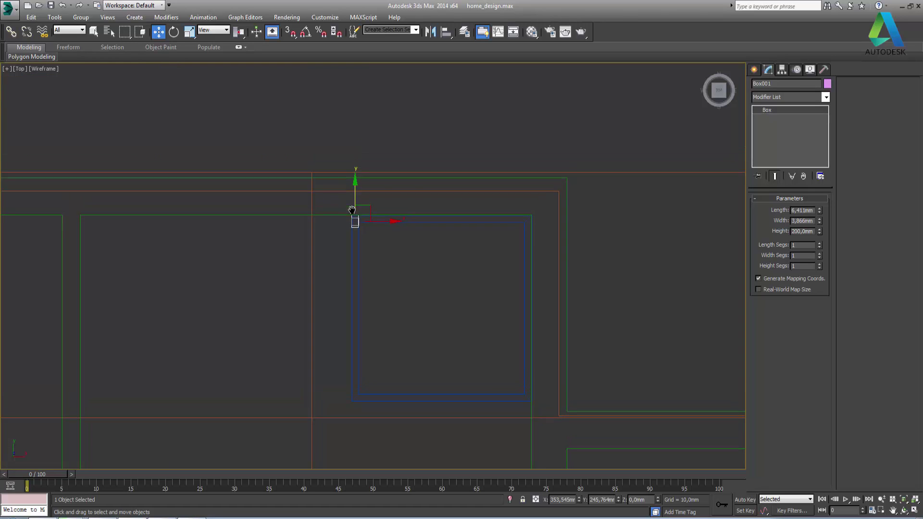
pyautogui.scroll(3, 356, 204)
pyautogui.scroll(3, 351, 231)
pyautogui.scroll(2, 355, 256)
pyautogui.scroll(2, 356, 262)
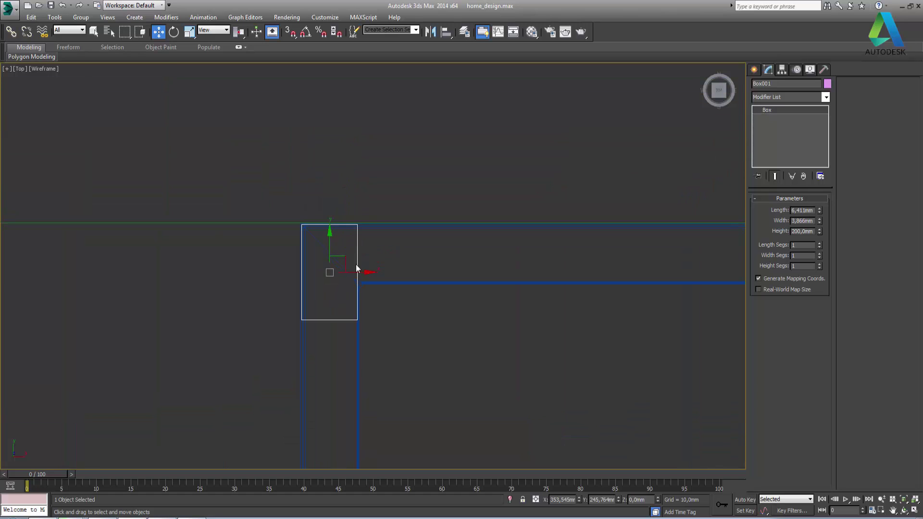
pyautogui.scroll(2, 357, 283)
pyautogui.rightClick(346, 277)
pyautogui.moveTo(364, 367)
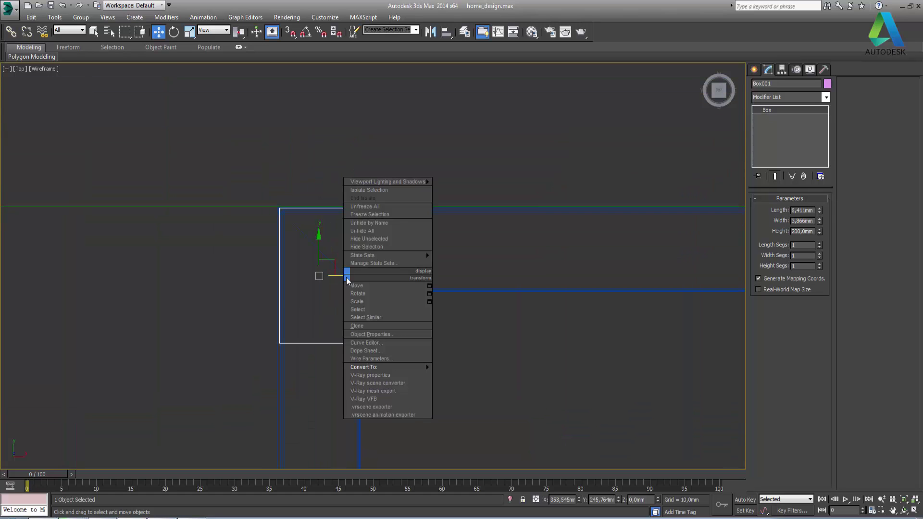
# Convert Box001 to Editable Poly; scale its bottom vertices inward, then undo that taper
pyautogui.click(465, 376)
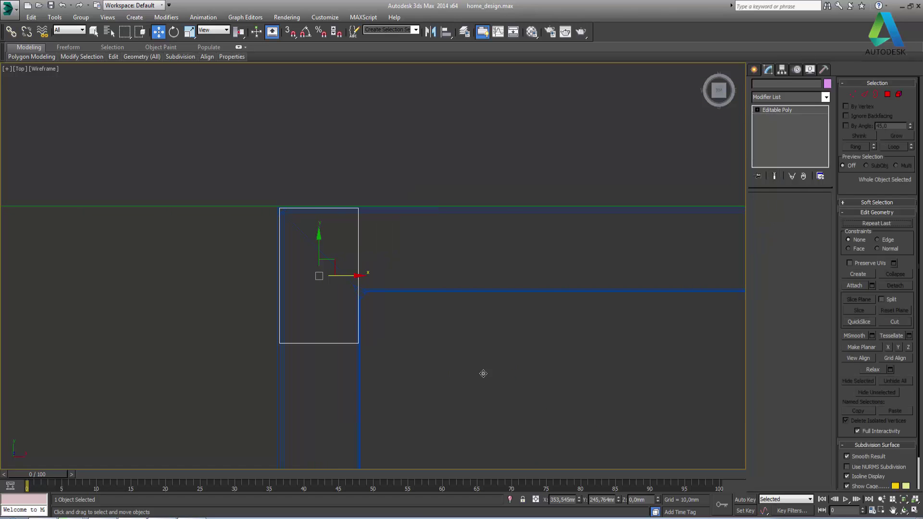
pyautogui.click(765, 211)
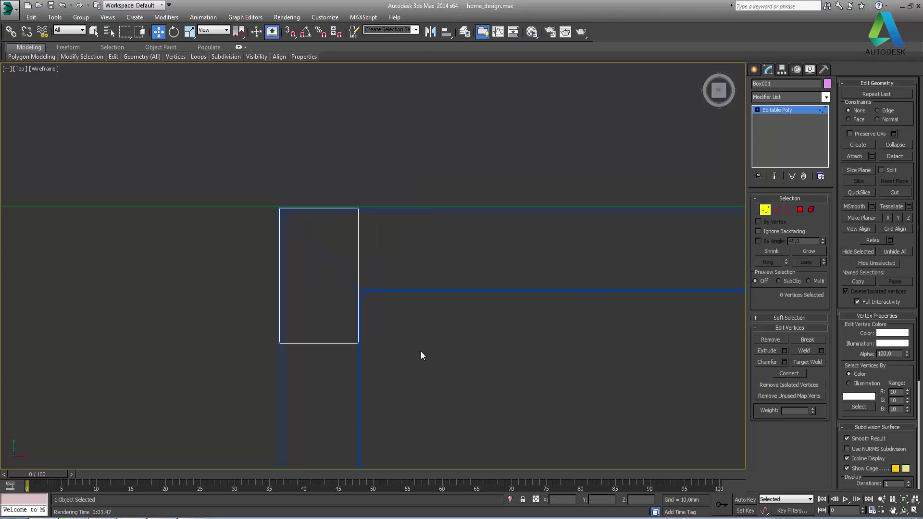
pyautogui.moveTo(414, 350); pyautogui.dragTo(229, 343)
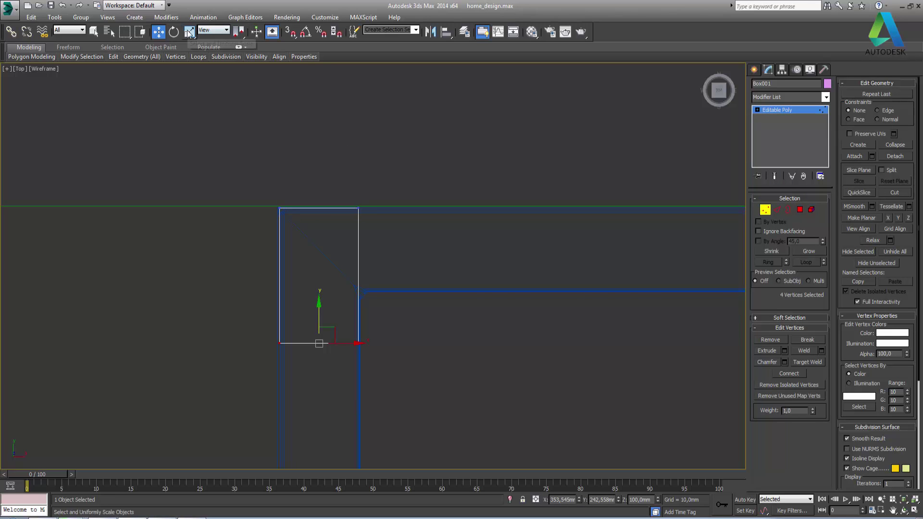
pyautogui.press('r')
pyautogui.moveTo(362, 343); pyautogui.dragTo(349, 348)
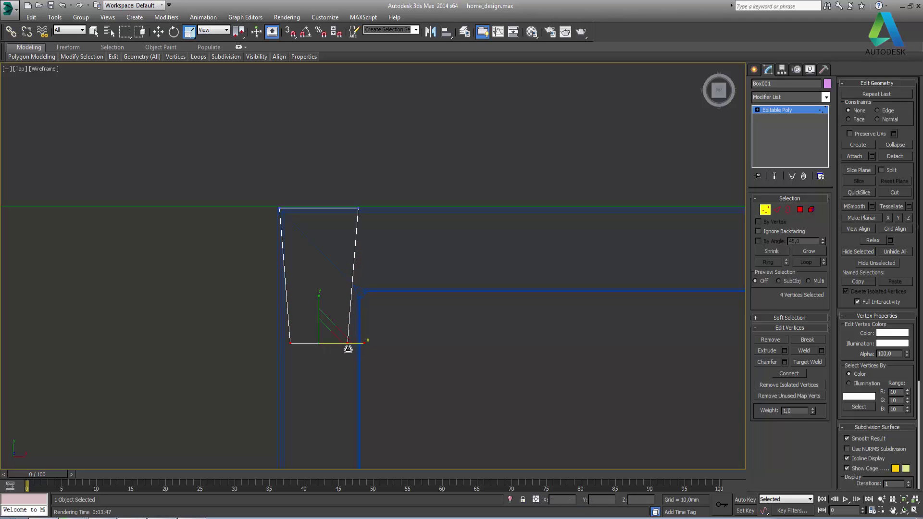
pyautogui.hotkey('ctrl', 'z')
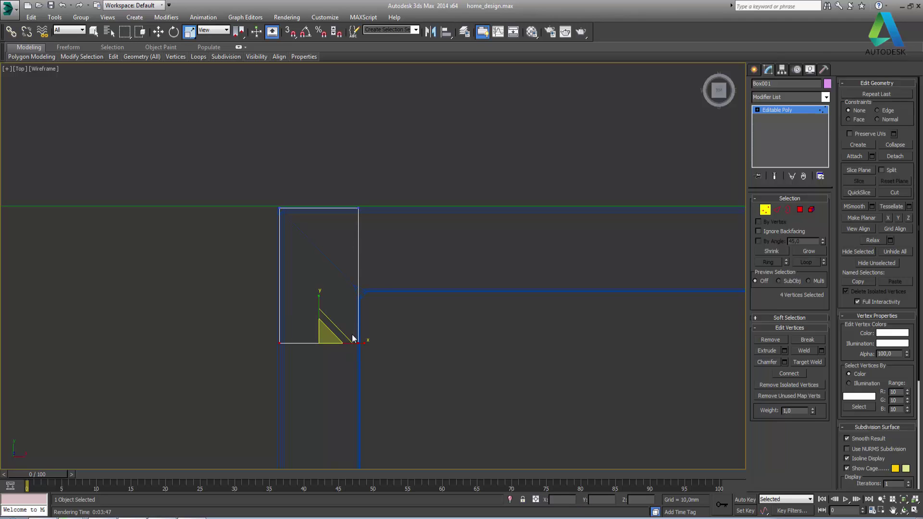
# Ring-connect a new cross edge on the box and move it toward the bottom end
pyautogui.click(777, 210)
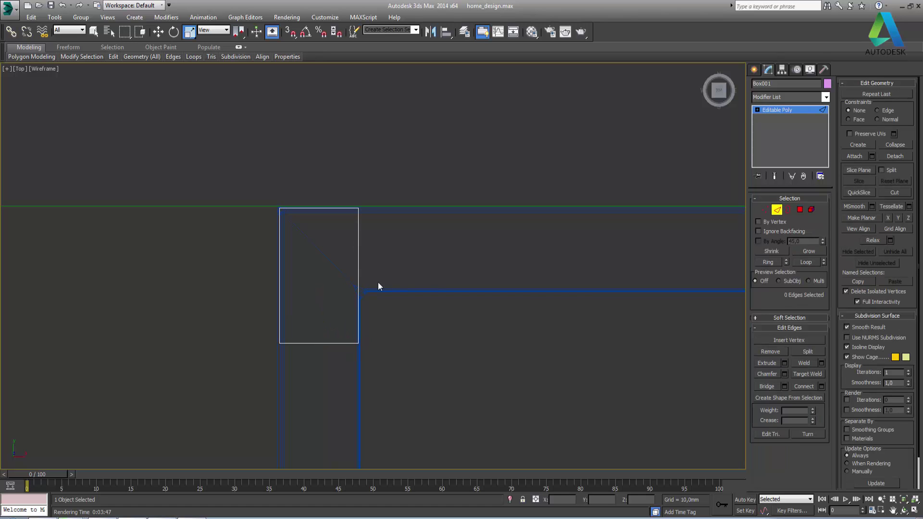
pyautogui.click(357, 283)
pyautogui.click(770, 263)
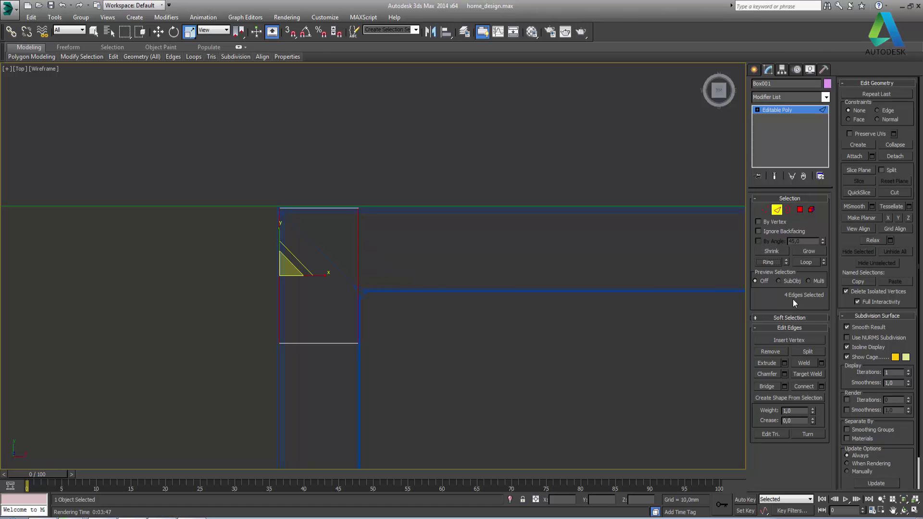
pyautogui.click(822, 388)
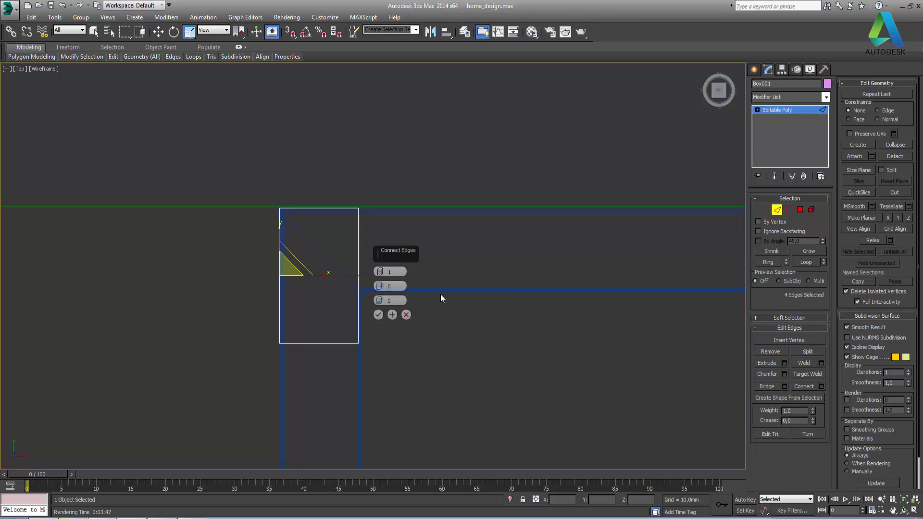
pyautogui.click(377, 314)
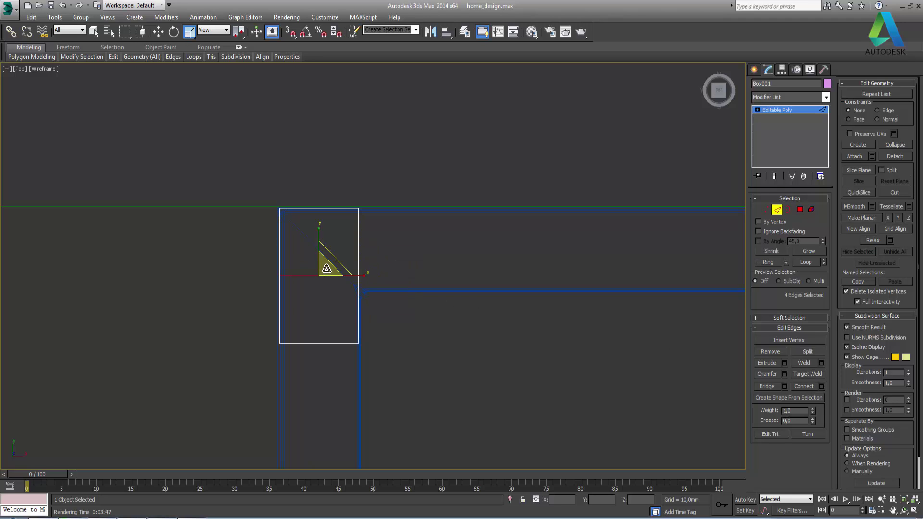
pyautogui.press('w')
pyautogui.moveTo(319, 248); pyautogui.dragTo(319, 277)
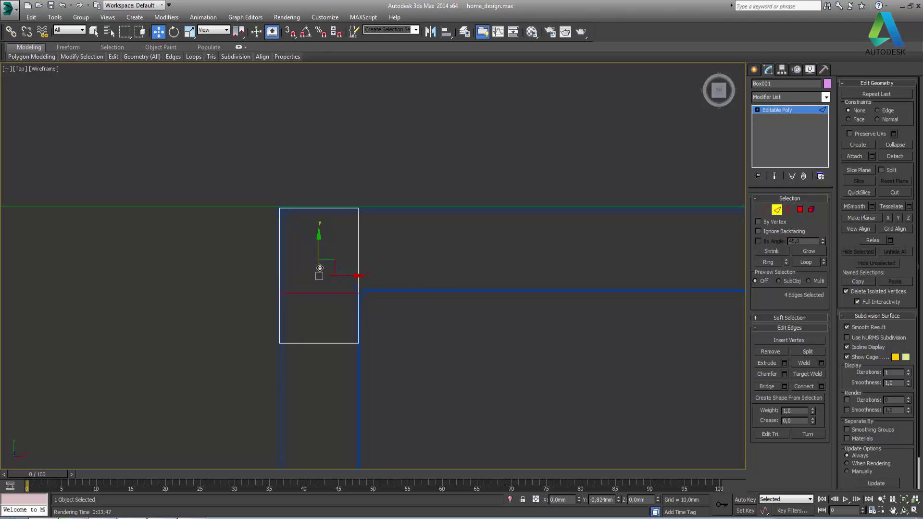
# Scale the four bottom-end vertices inward on X to taper the end
pyautogui.click(765, 210)
pyautogui.moveTo(388, 357); pyautogui.dragTo(250, 328)
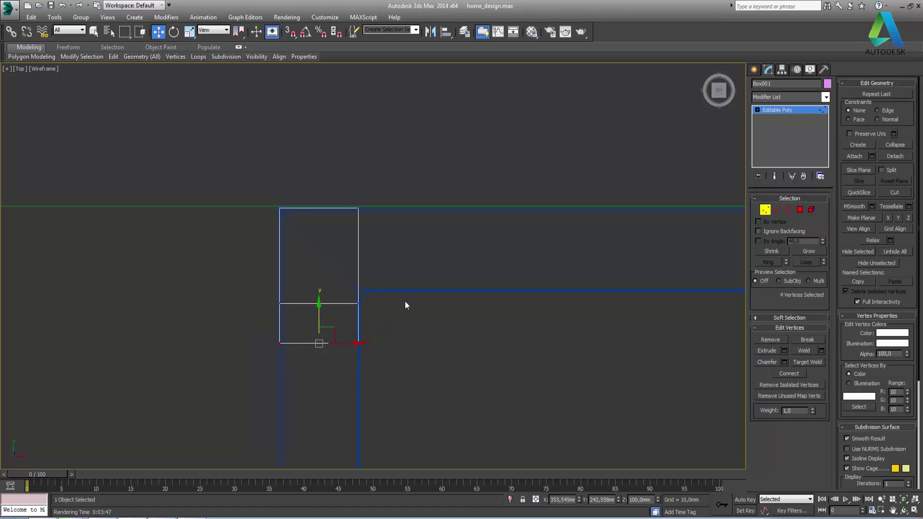
pyautogui.click(190, 31)
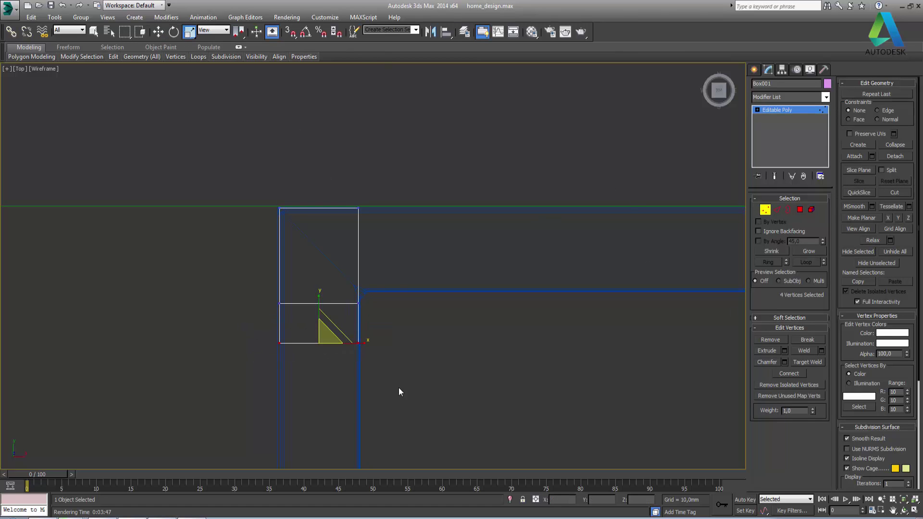
pyautogui.moveTo(363, 343); pyautogui.dragTo(350, 346)
# Ring-select the box's bottom edge and connect it with 2 segments lengthwise
pyautogui.click(764, 210)
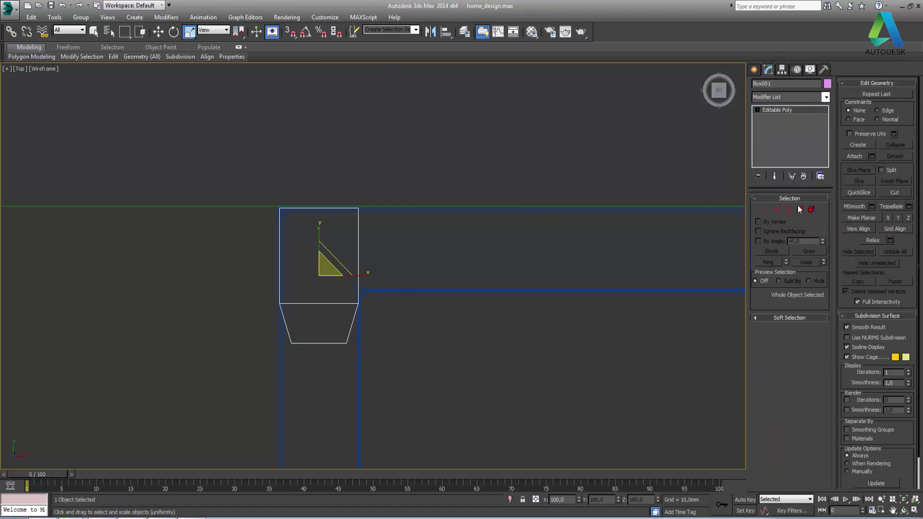
pyautogui.click(778, 210)
pyautogui.click(316, 345)
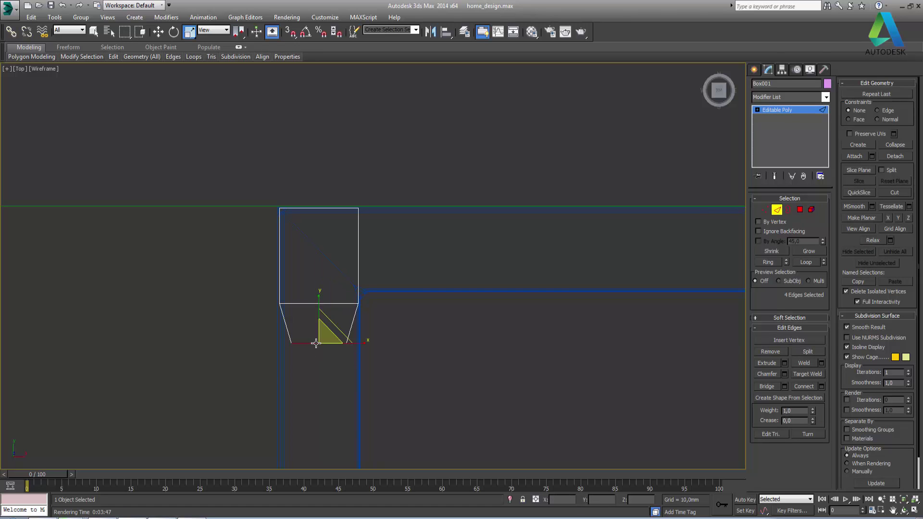
pyautogui.click(771, 262)
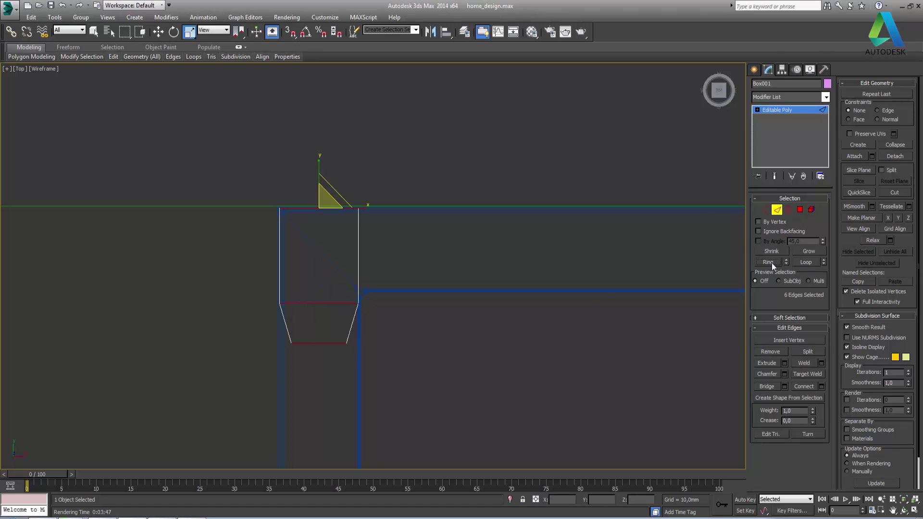
pyautogui.click(822, 388)
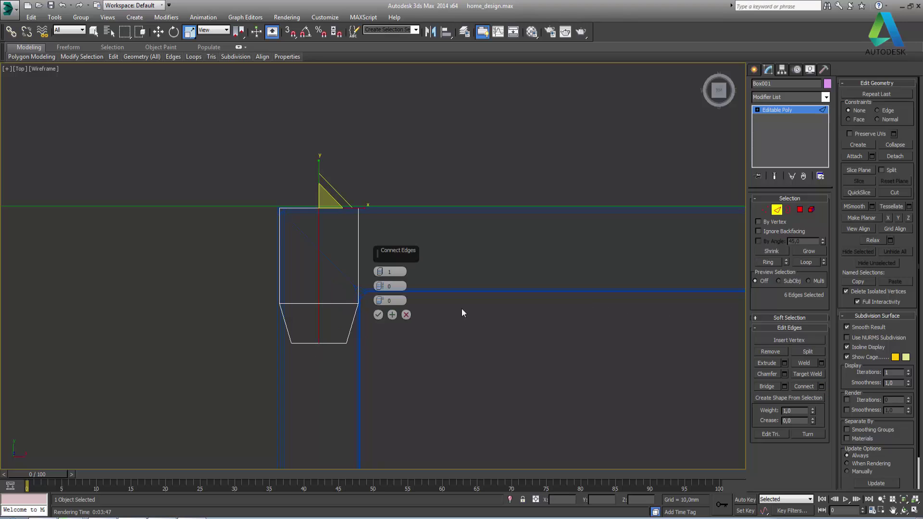
pyautogui.click(380, 270)
pyautogui.click(378, 316)
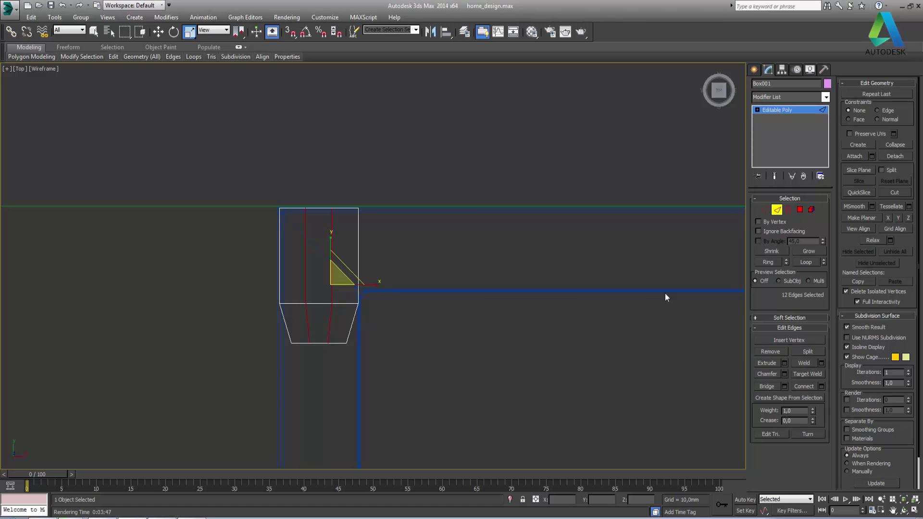
pyautogui.click(799, 209)
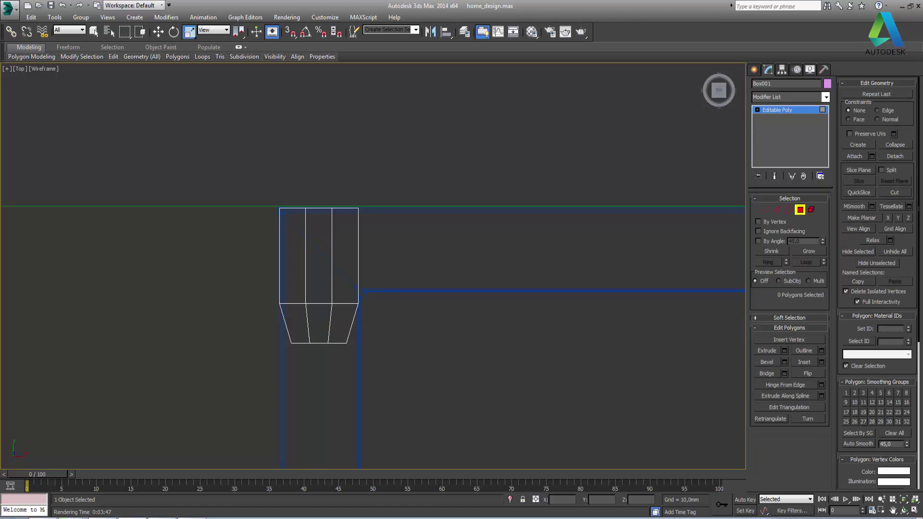
# Extrude the thin middle polygon at the tapered end to a height of -2,0mm
pyautogui.click(913, 512)
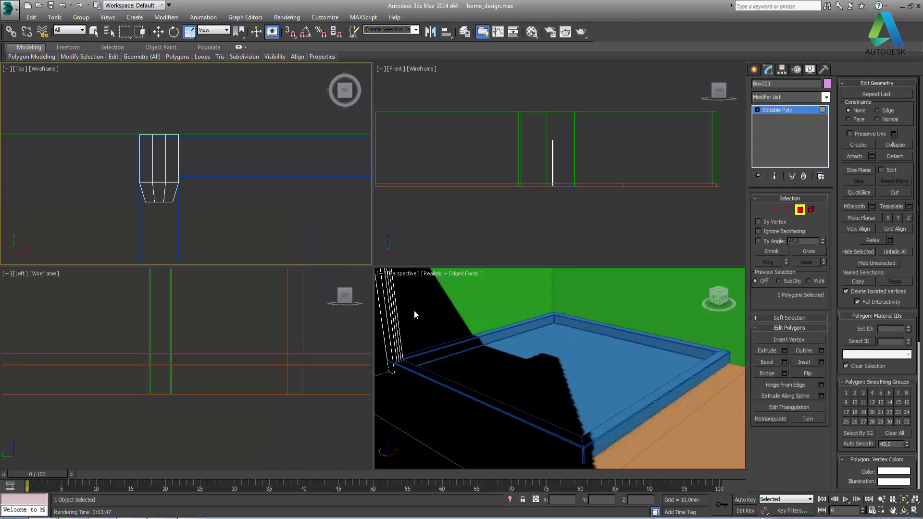
pyautogui.moveTo(456, 320); pyautogui.dragTo(562, 382, button='middle')
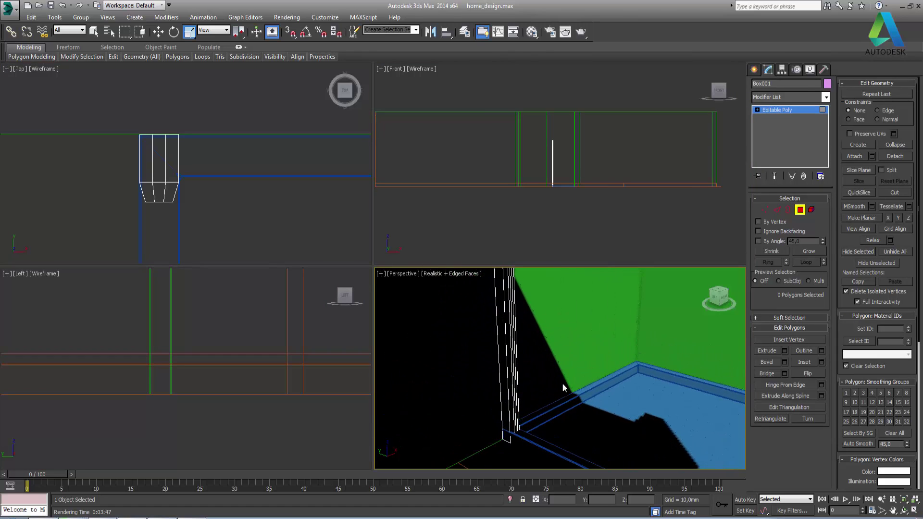
pyautogui.click(515, 374)
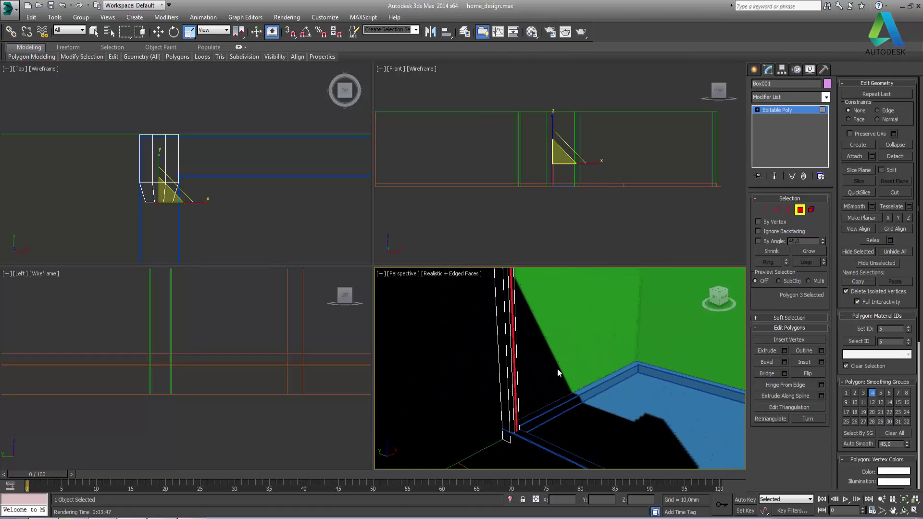
pyautogui.click(785, 351)
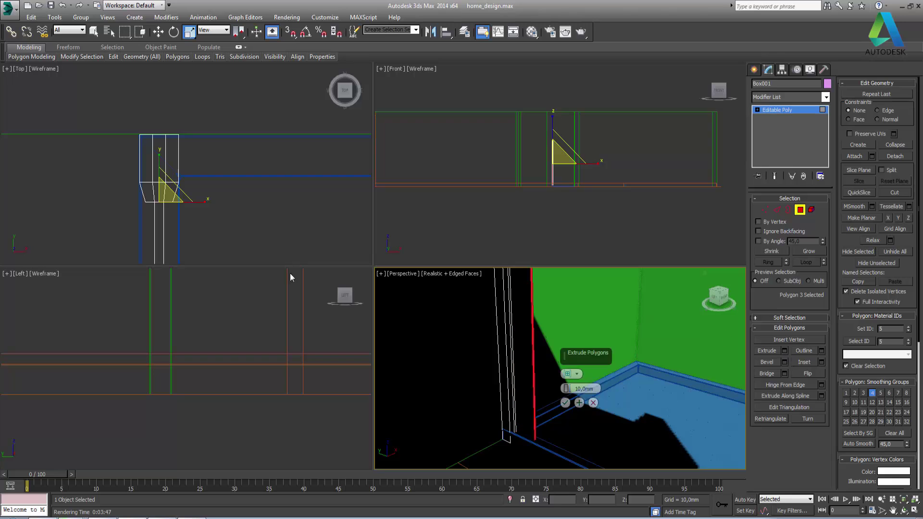
pyautogui.rightClick(190, 196)
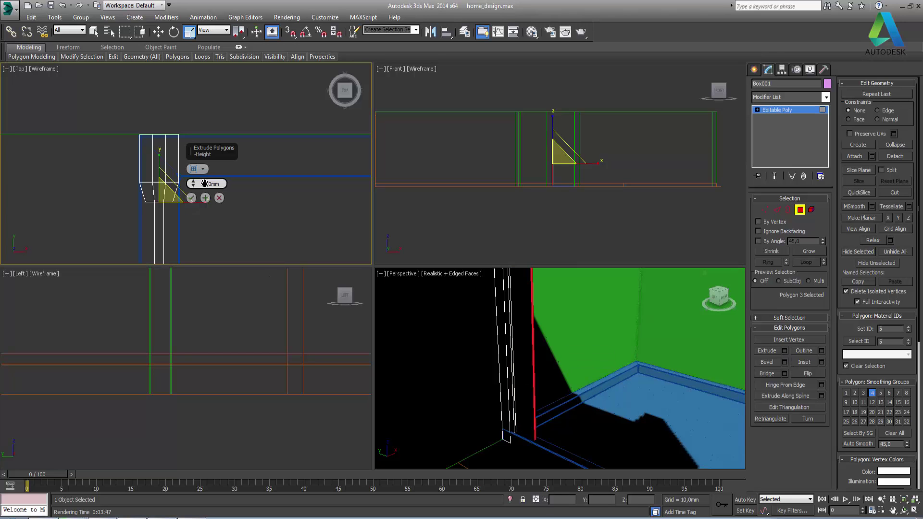
pyautogui.click(915, 513)
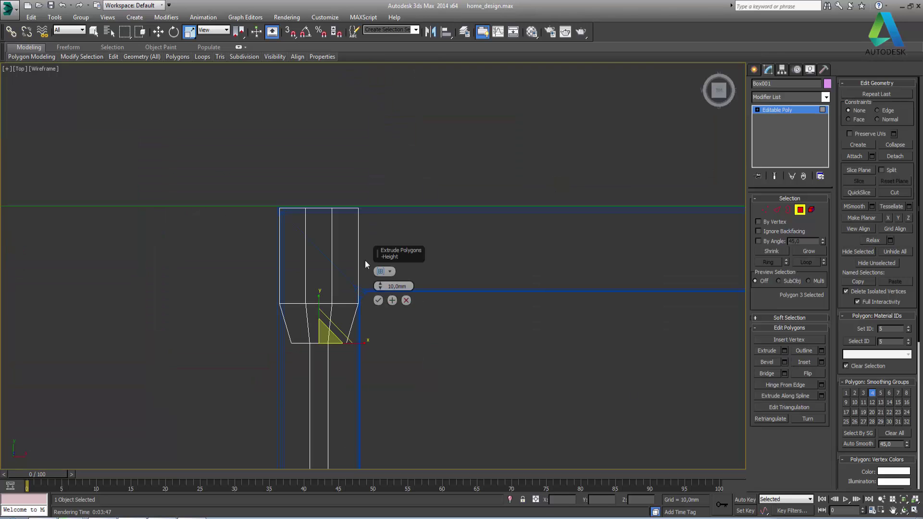
pyautogui.doubleClick(390, 286)
pyautogui.write('3')
pyautogui.press('Return')
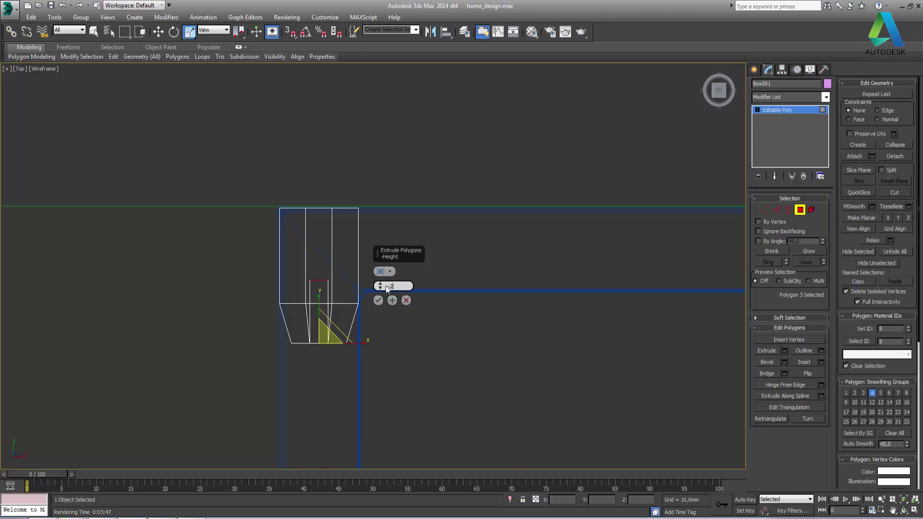
pyautogui.write('-2')
pyautogui.press('Return')
pyautogui.click(382, 300)
# Move the recessed face slightly into place in the maximized Top view
pyautogui.press('w')
pyautogui.moveTo(319, 332); pyautogui.dragTo(312, 271)
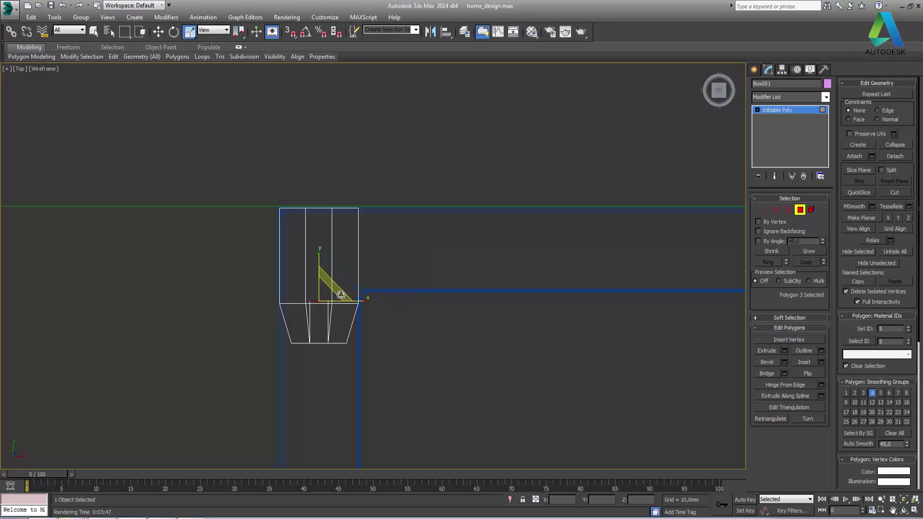
pyautogui.scroll(3, 306, 300)
pyautogui.scroll(3, 328, 334)
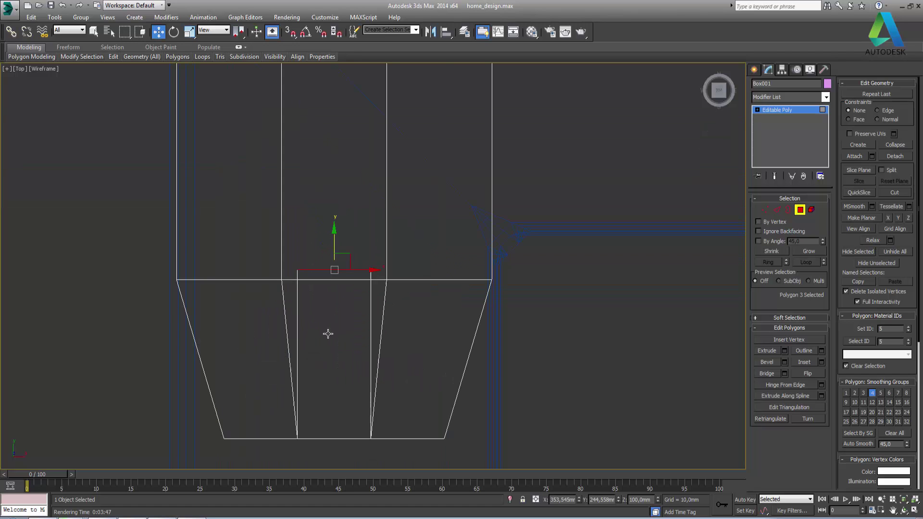
pyautogui.moveTo(334, 260); pyautogui.dragTo(332, 254)
pyautogui.moveTo(332, 254); pyautogui.dragTo(333, 258)
# Exit polygon editing and set the angle snap to 90 degrees
pyautogui.click(800, 211)
pyautogui.scroll(-2, 374, 275)
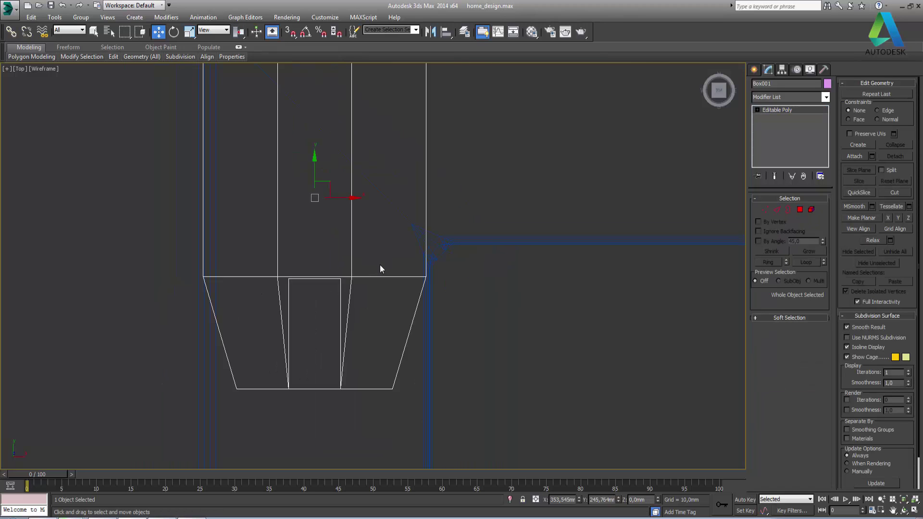
pyautogui.scroll(-3, 382, 266)
pyautogui.scroll(-2, 386, 272)
pyautogui.scroll(-2, 387, 272)
pyautogui.scroll(-2, 380, 267)
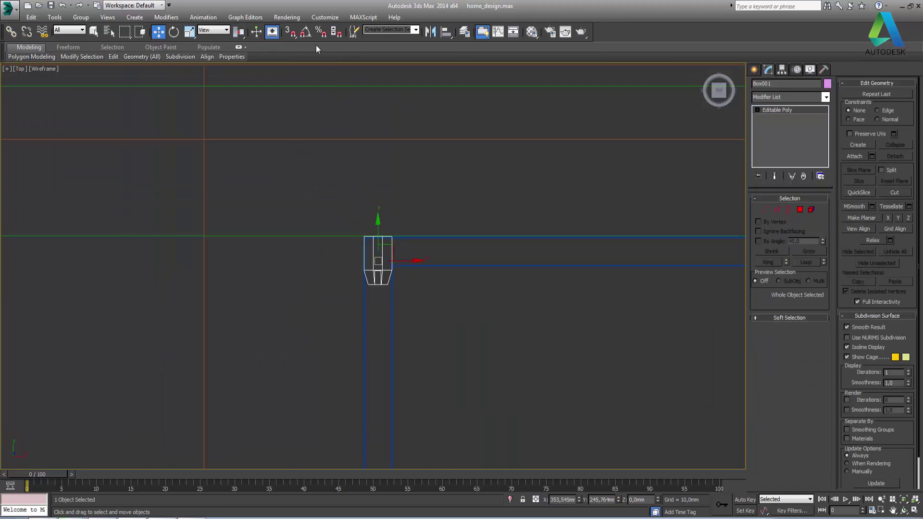
pyautogui.rightClick(309, 35)
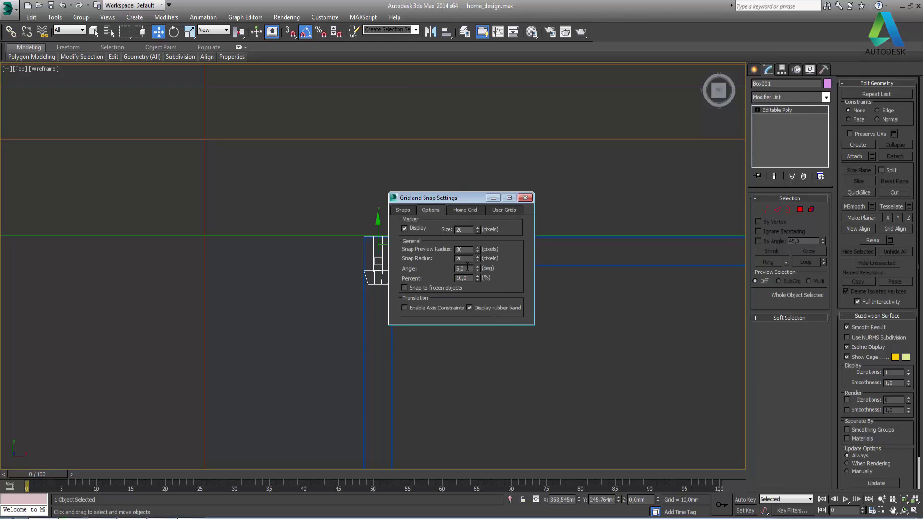
pyautogui.write('90')
pyautogui.press('Return')
pyautogui.click(525, 198)
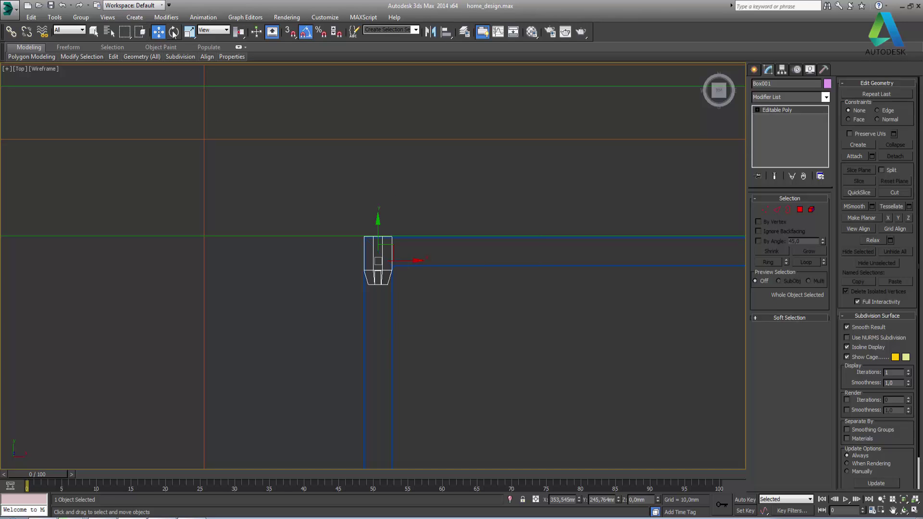
# Shift-drag a copy of the trim box and rotate it 90° to lie horizontally
pyautogui.scroll(-3, 303, 233)
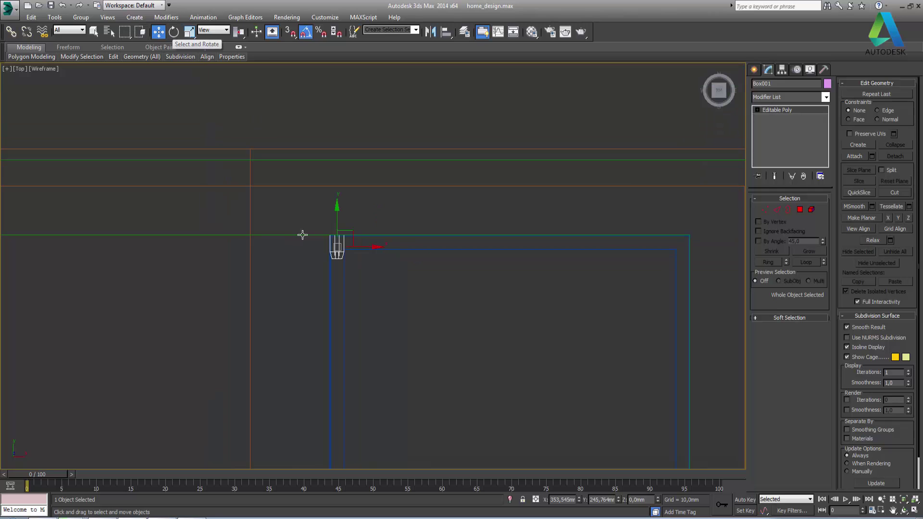
pyautogui.scroll(-2, 303, 234)
pyautogui.scroll(-2, 386, 210)
pyautogui.scroll(-2, 358, 188)
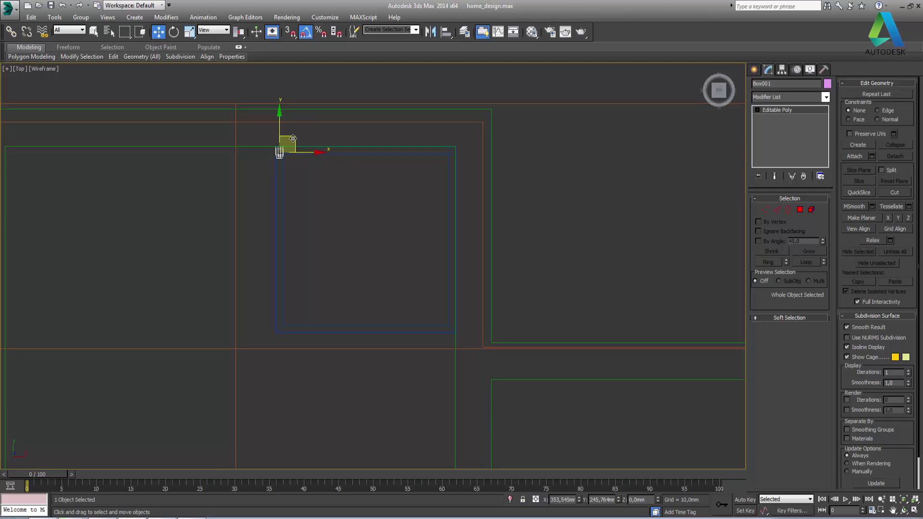
pyautogui.keyDown('shift'); pyautogui.moveTo(294, 142); pyautogui.dragTo(455, 315); pyautogui.keyUp('shift')
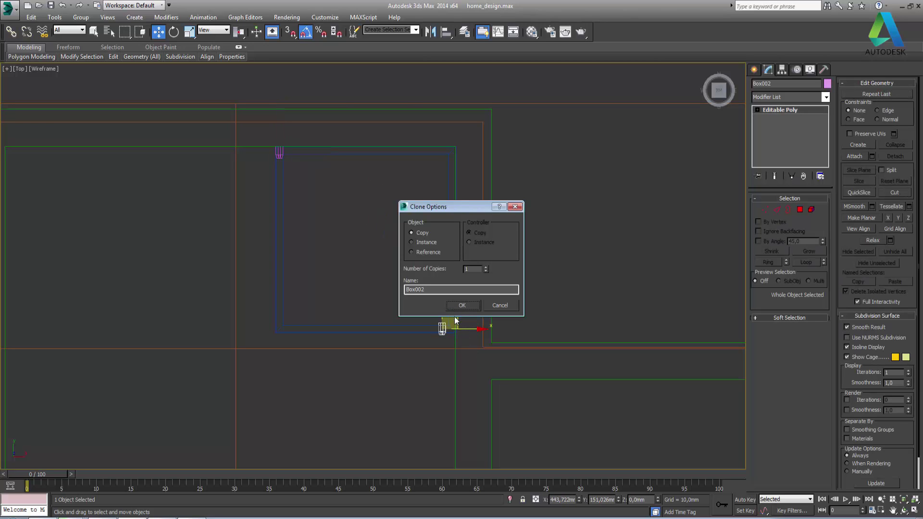
pyautogui.click(460, 306)
pyautogui.scroll(2, 471, 337)
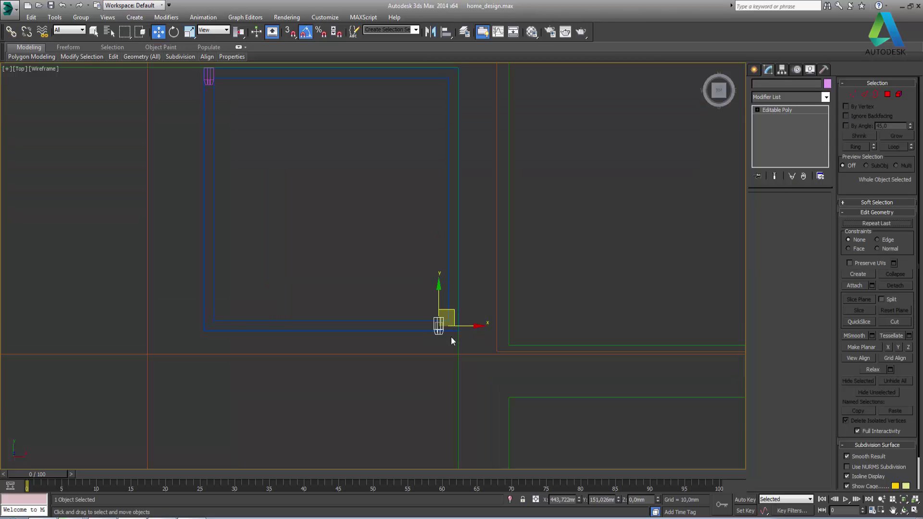
pyautogui.scroll(2, 451, 336)
pyautogui.scroll(2, 448, 330)
pyautogui.click(174, 31)
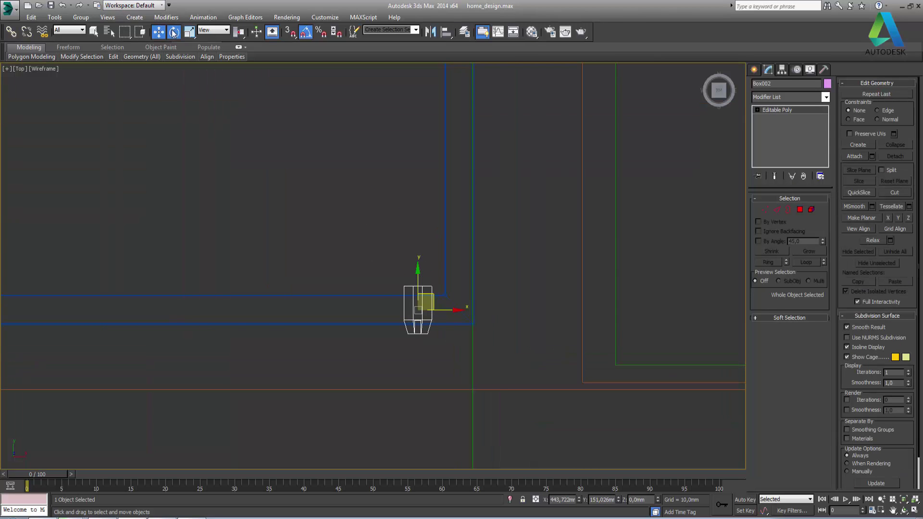
pyautogui.moveTo(462, 288); pyautogui.dragTo(466, 303)
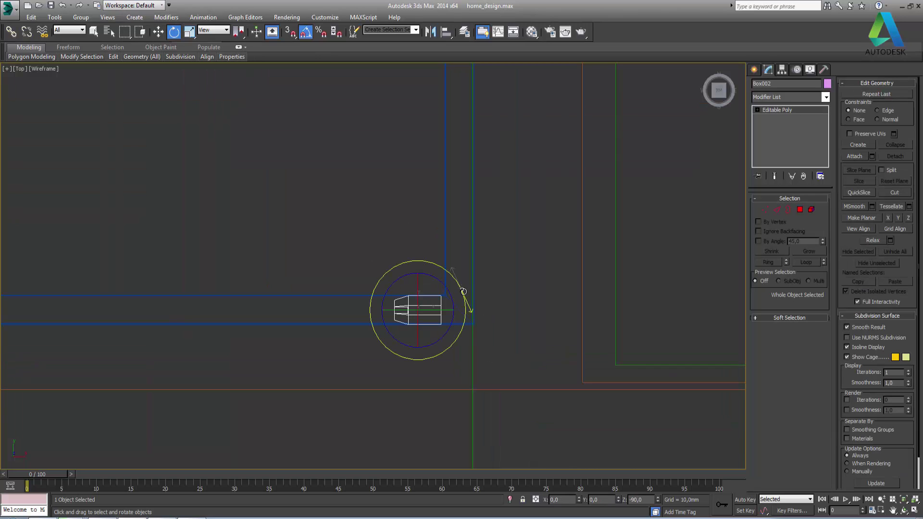
# Slide the rotated copy to the slab's top corner, lined up with the edge
pyautogui.press('w')
pyautogui.scroll(2, 447, 323)
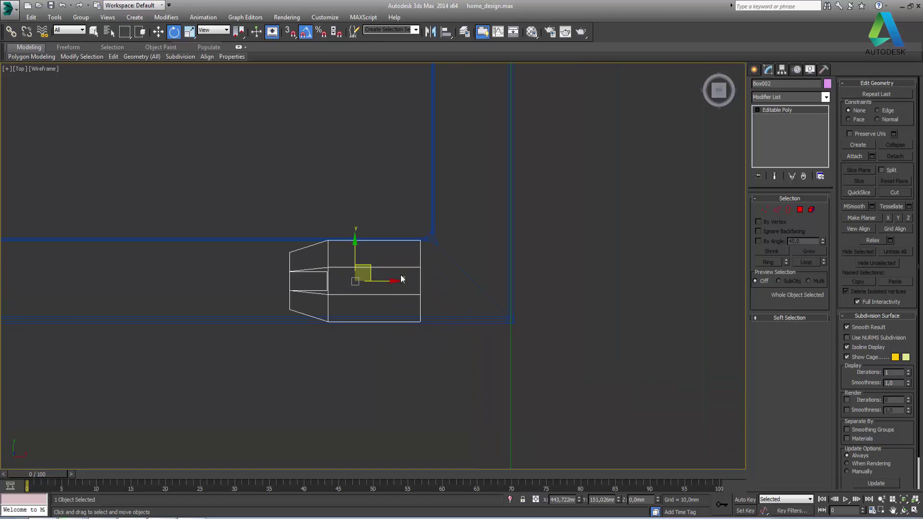
pyautogui.scroll(1, 460, 283)
pyautogui.moveTo(404, 290); pyautogui.dragTo(480, 284)
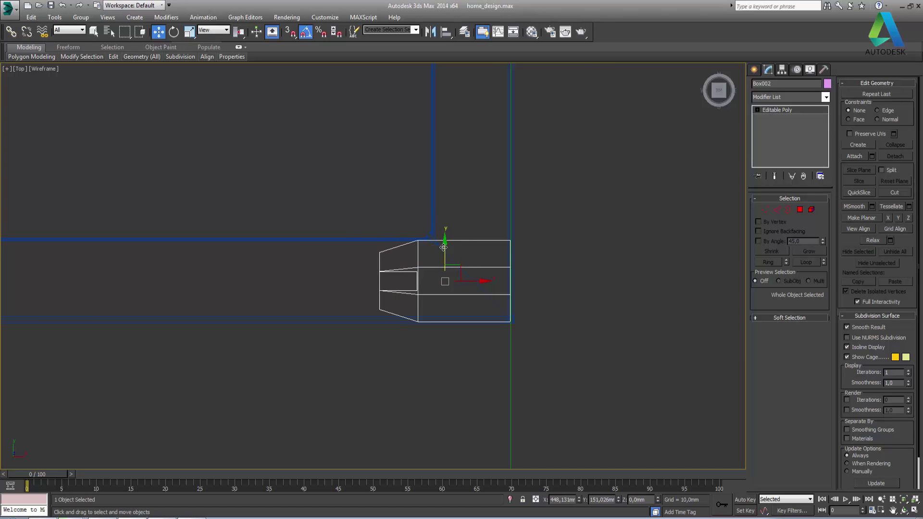
pyautogui.moveTo(444, 248); pyautogui.dragTo(444, 245)
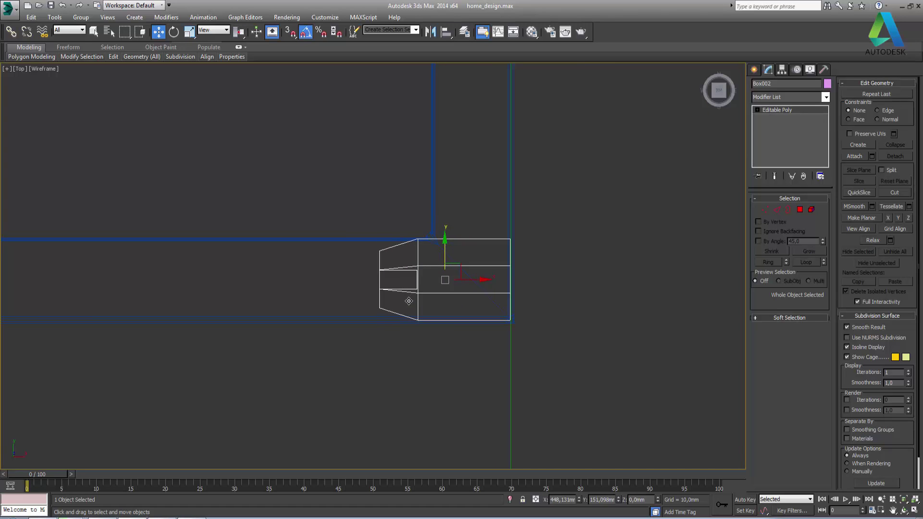
pyautogui.scroll(-5, 411, 297)
pyautogui.scroll(-2, 411, 298)
pyautogui.scroll(-2, 406, 298)
pyautogui.scroll(-2, 404, 298)
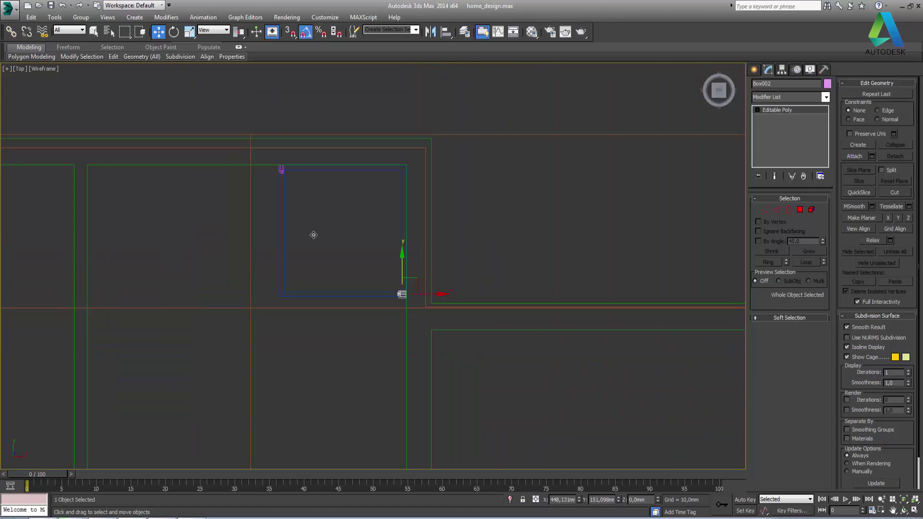
pyautogui.moveTo(313, 236); pyautogui.dragTo(390, 274, button='middle')
pyautogui.scroll(2, 330, 274)
pyautogui.scroll(2, 330, 274)
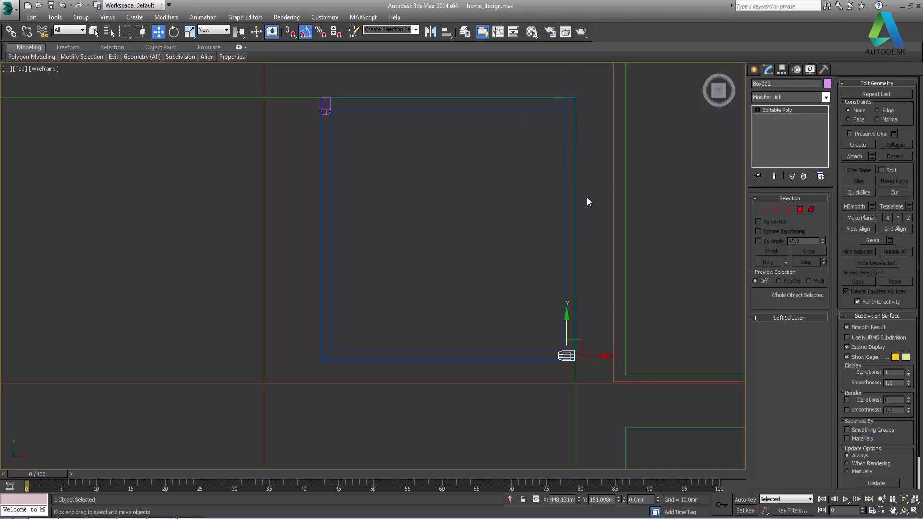
# Select Plane002's inner top-right corner vertex and drag it down-left toward the rim corner
pyautogui.click(765, 209)
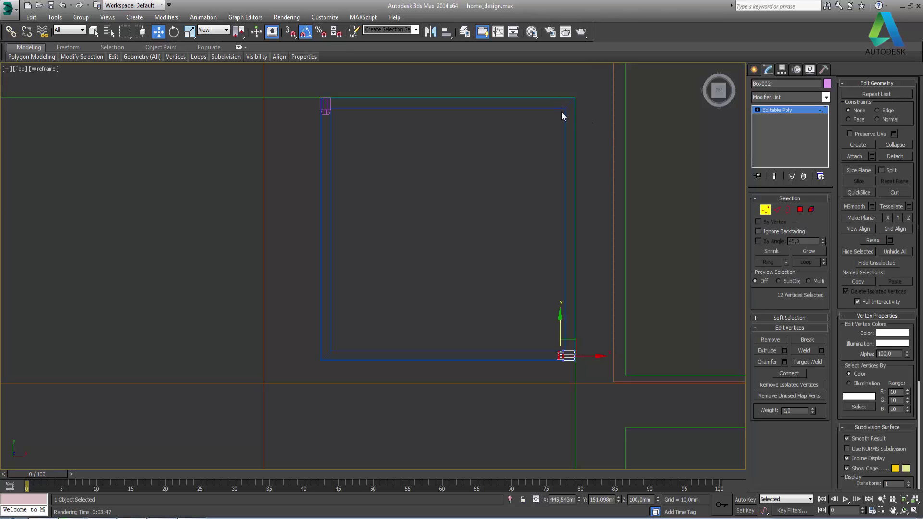
pyautogui.click(760, 214)
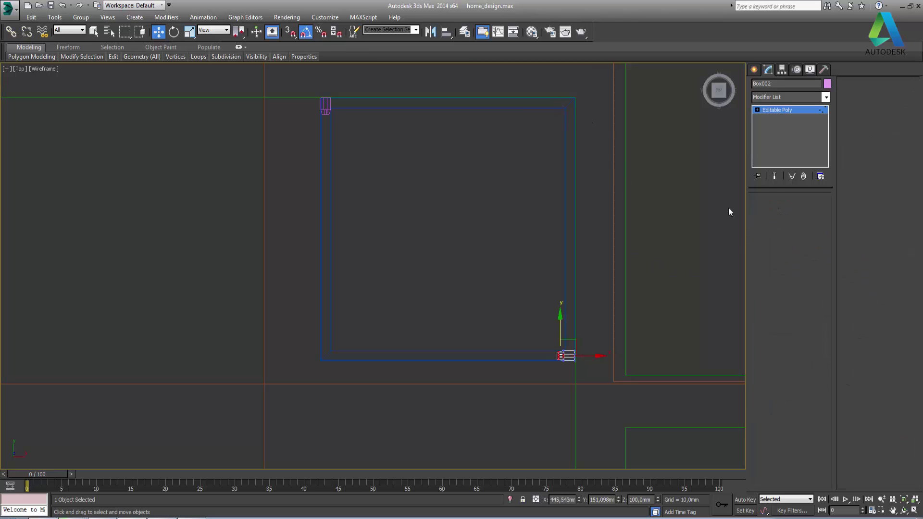
pyautogui.click(556, 109)
pyautogui.click(765, 209)
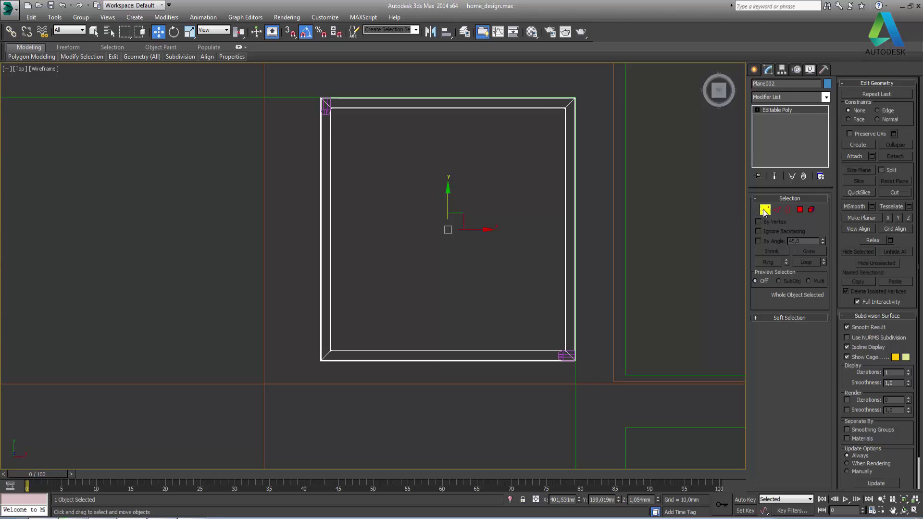
pyautogui.click(566, 111)
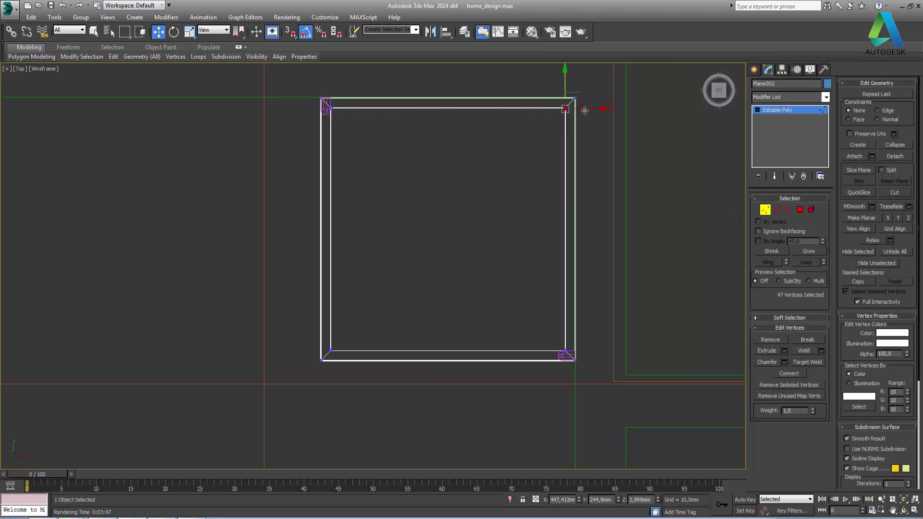
pyautogui.scroll(3, 578, 139)
pyautogui.scroll(2, 486, 244)
pyautogui.scroll(1, 480, 230)
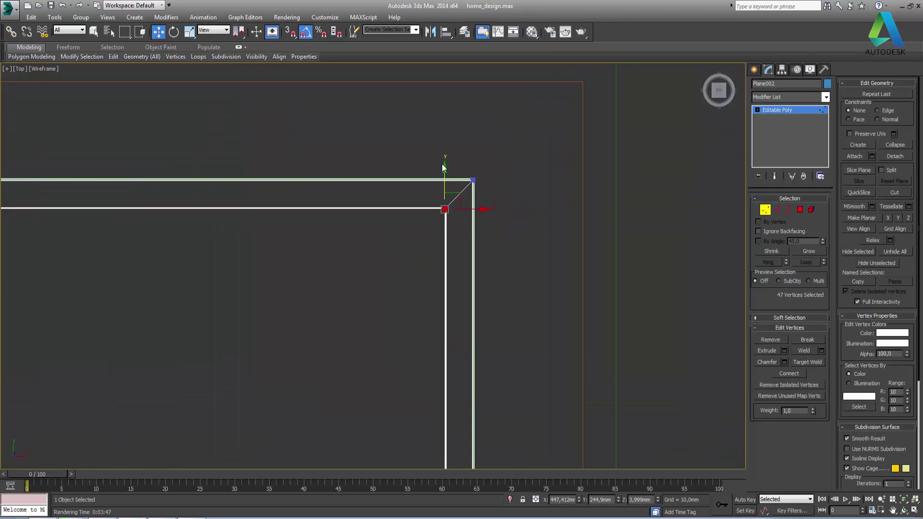
pyautogui.moveTo(445, 170); pyautogui.dragTo(445, 202)
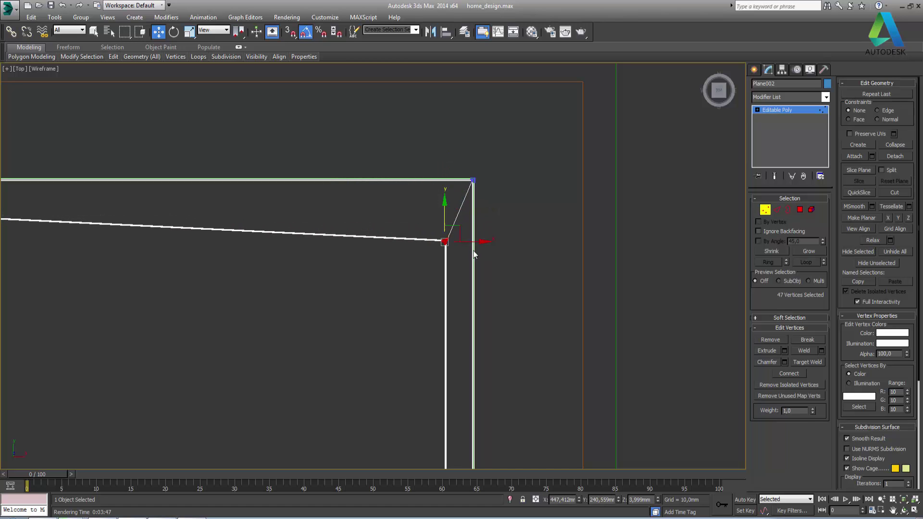
pyautogui.moveTo(469, 244); pyautogui.dragTo(445, 249)
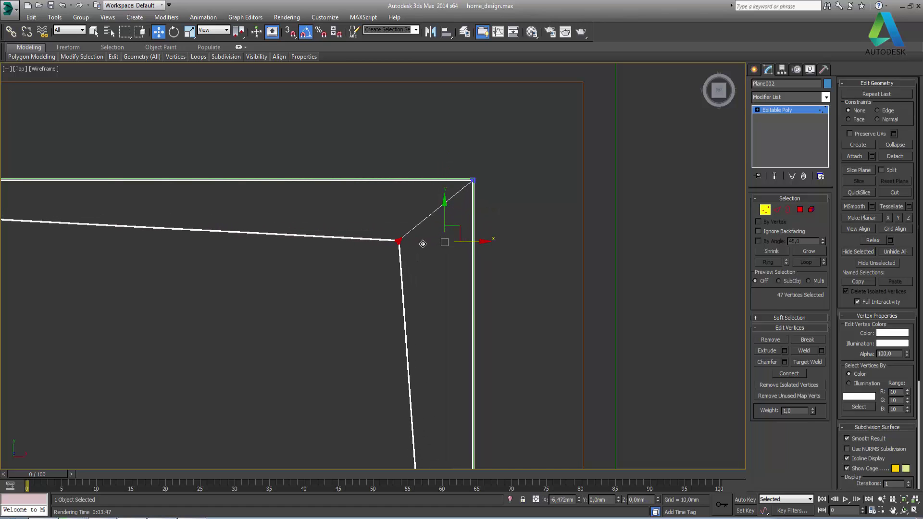
pyautogui.moveTo(433, 228); pyautogui.dragTo(403, 260)
# Place the vertex exactly at X 447,412, Y 244,9, then enter Edge level with nothing selected
pyautogui.scroll(-5, 420, 250)
pyautogui.scroll(-3, 418, 246)
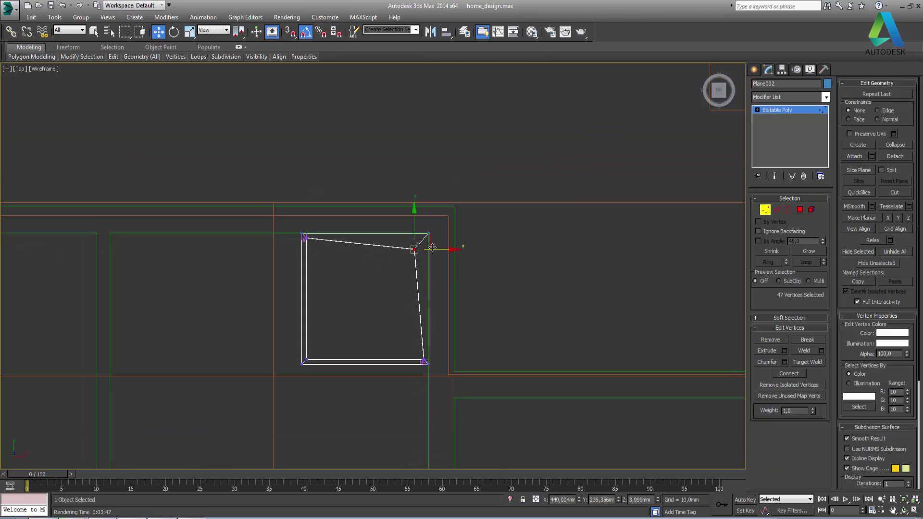
pyautogui.moveTo(423, 243); pyautogui.dragTo(494, 189, button='middle')
pyautogui.scroll(2, 495, 203)
pyautogui.scroll(2, 494, 203)
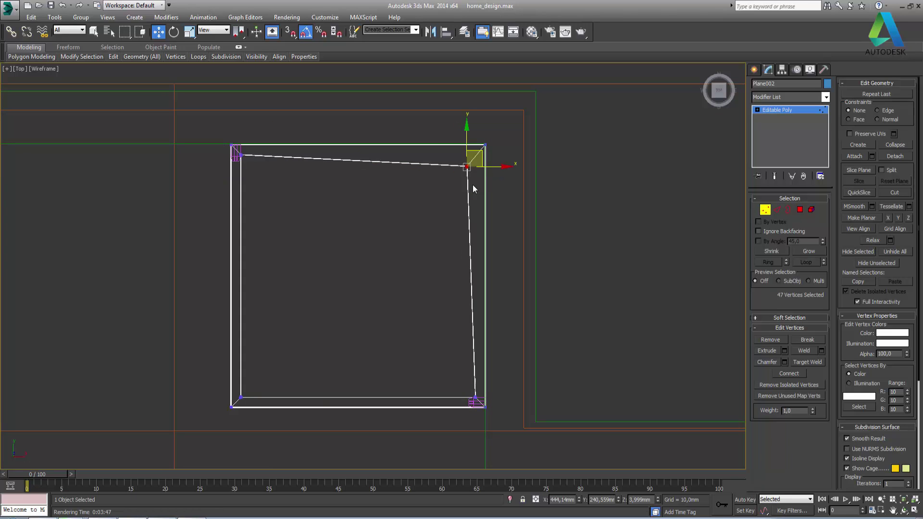
pyautogui.write('447,412')
pyautogui.press('Tab')
pyautogui.write('244,9')
pyautogui.press('Return')
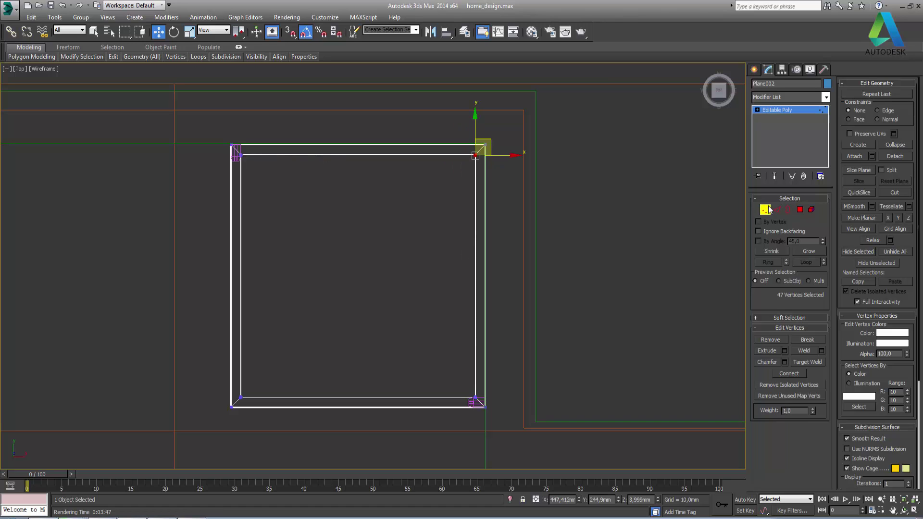
pyautogui.click(777, 210)
pyautogui.click(461, 170)
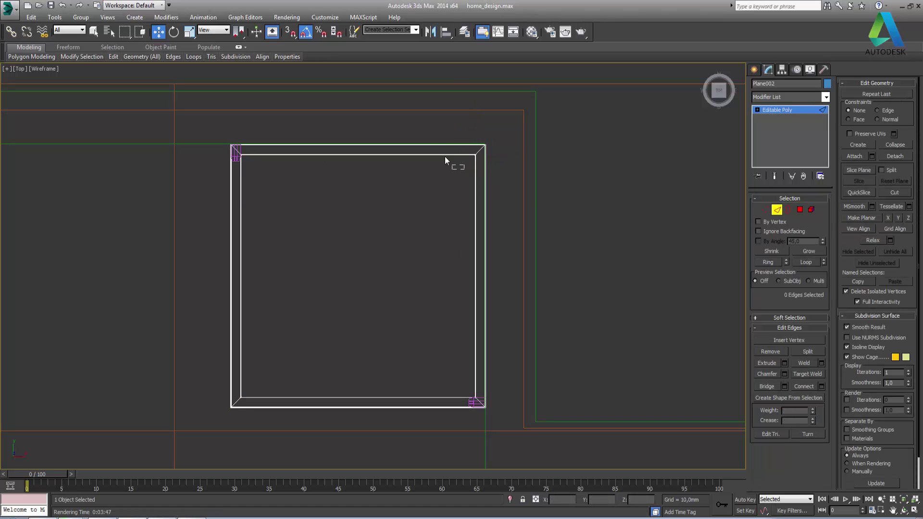
# Select the top and right border edges, preview Connect, then cancel and clear the selection
pyautogui.click(445, 156)
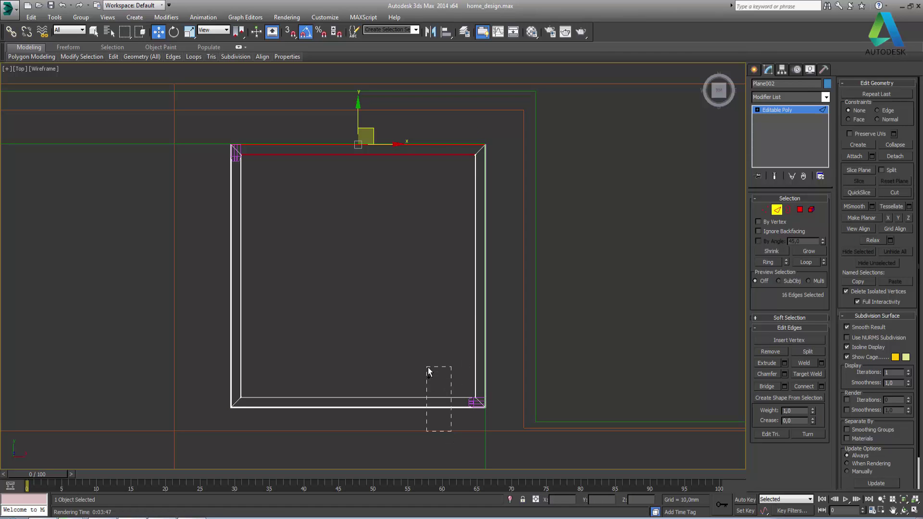
pyautogui.moveTo(431, 375); pyautogui.dragTo(437, 424)
pyautogui.keyDown('ctrl'); pyautogui.moveTo(435, 241); pyautogui.dragTo(435, 240); pyautogui.keyUp('ctrl')
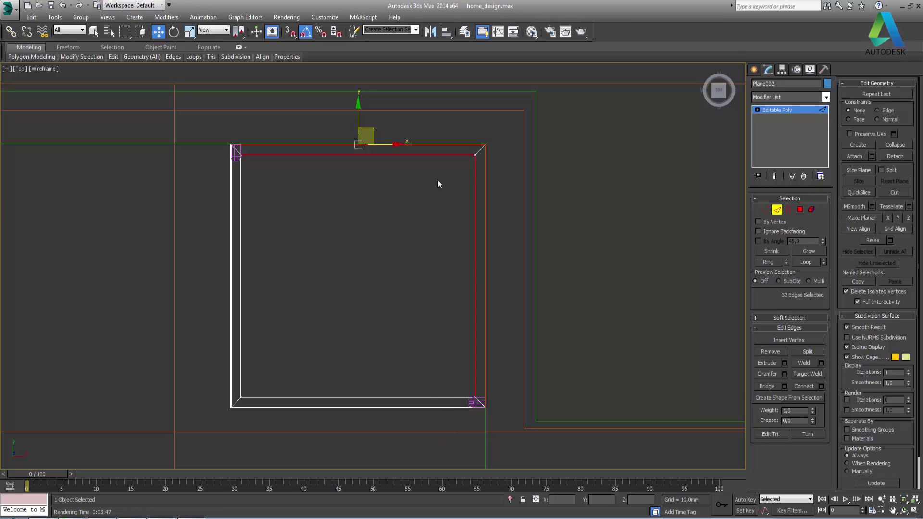
pyautogui.click(822, 387)
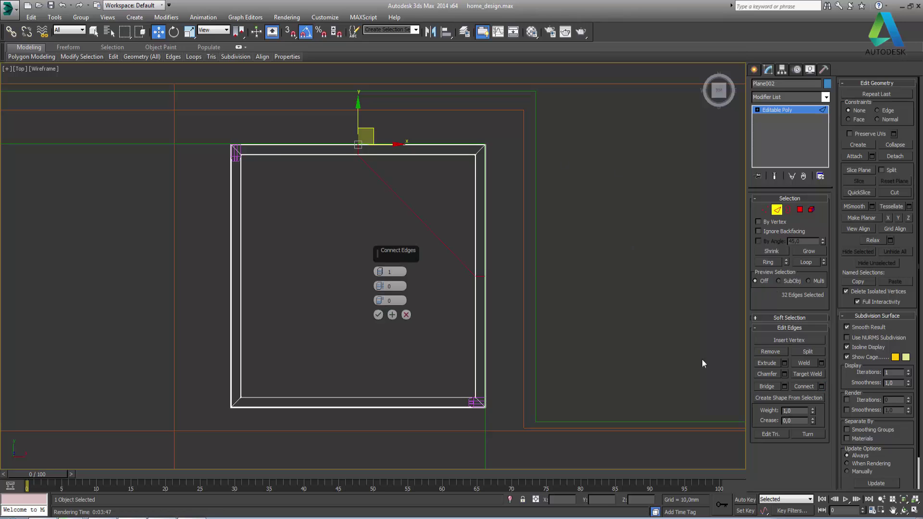
pyautogui.click(406, 315)
pyautogui.click(438, 203)
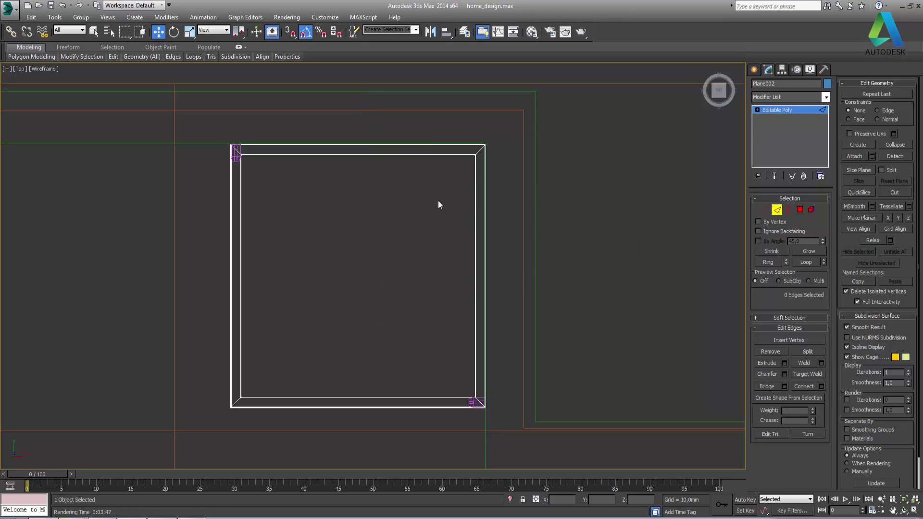
# Connect one new cross edge on each border strip and move it toward the corner
pyautogui.moveTo(412, 99); pyautogui.dragTo(412, 96)
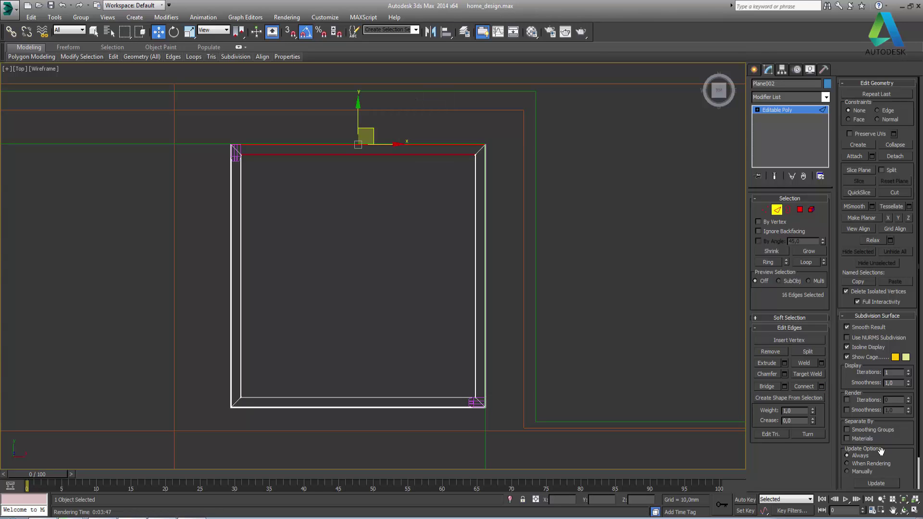
pyautogui.click(822, 387)
pyautogui.click(379, 313)
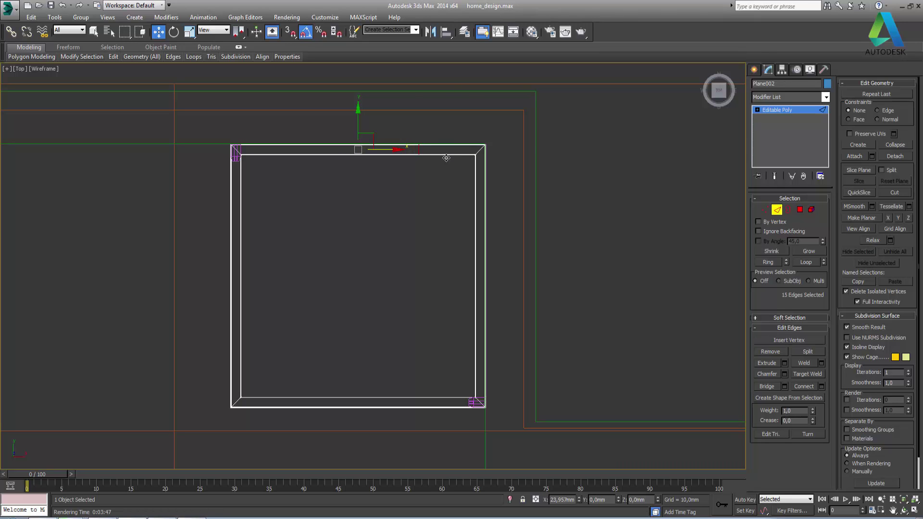
pyautogui.scroll(2, 464, 159)
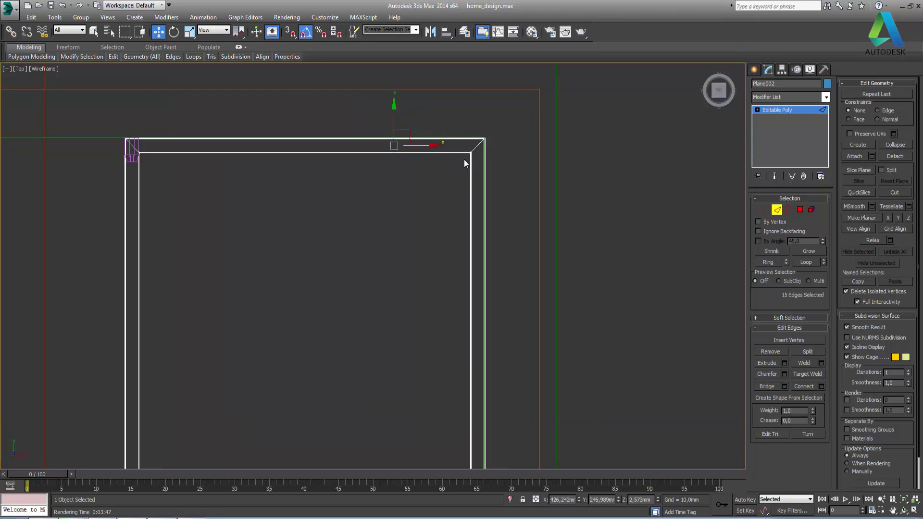
pyautogui.scroll(2, 464, 160)
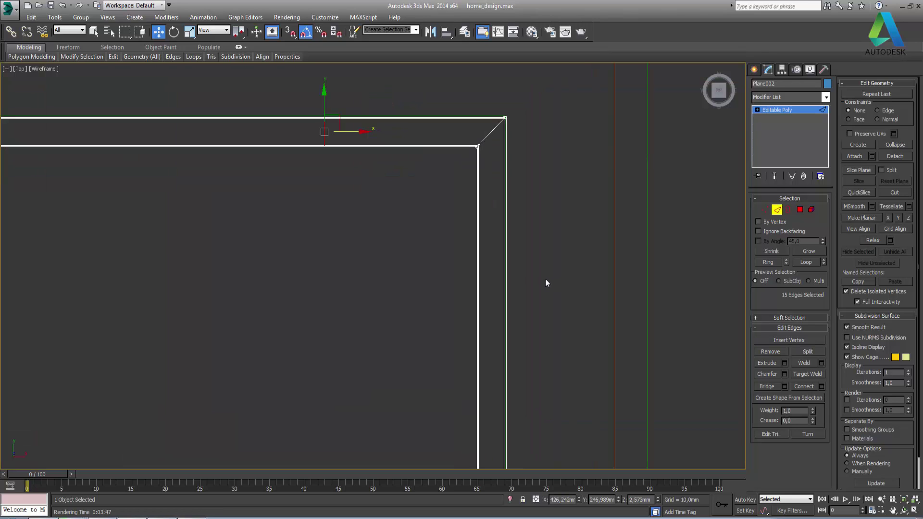
pyautogui.hotkey('ctrl', 'z')
pyautogui.click(822, 386)
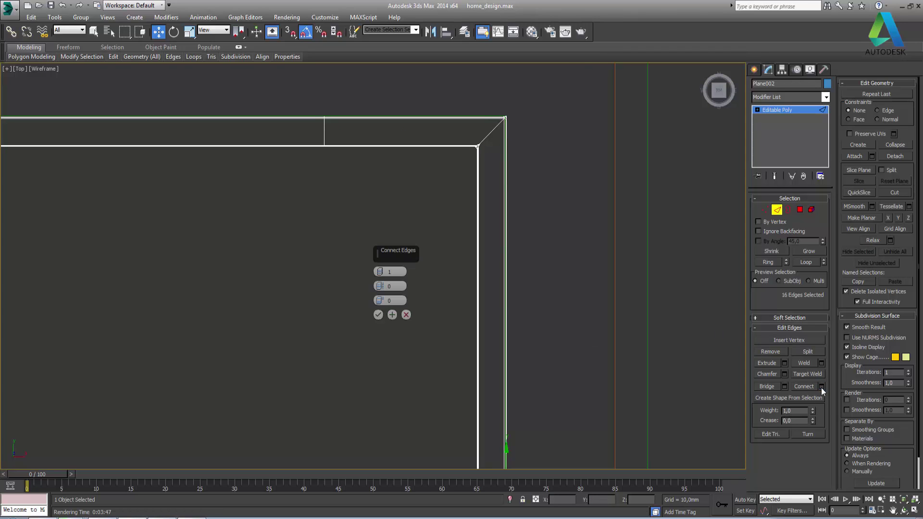
pyautogui.click(379, 315)
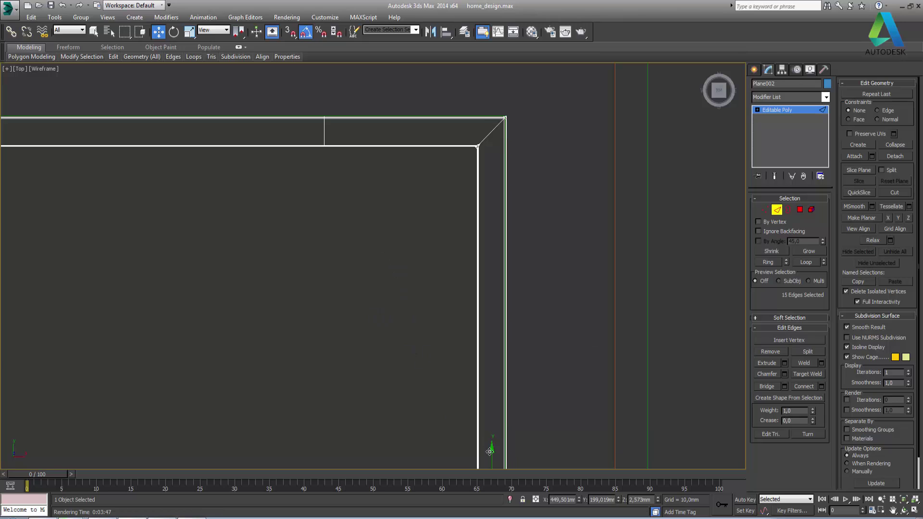
pyautogui.moveTo(509, 316); pyautogui.dragTo(506, 278)
# Pull the slab's outer corner vertex diagonally down-left toward the inner corner
pyautogui.click(765, 209)
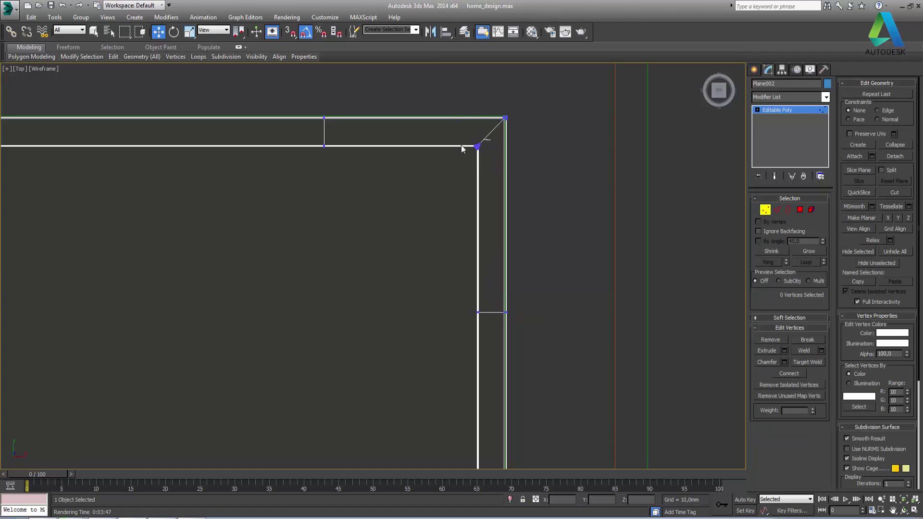
pyautogui.click(476, 146)
pyautogui.moveTo(486, 137); pyautogui.dragTo(417, 210)
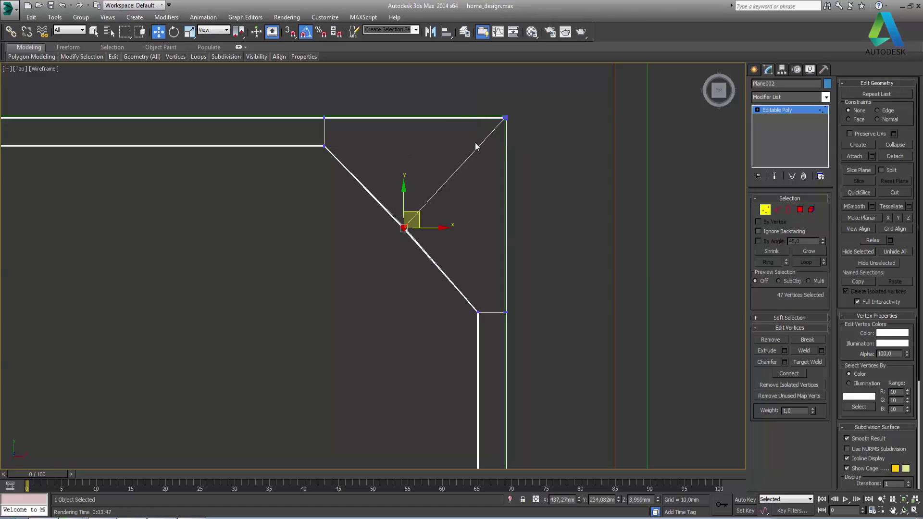
# Leave vertex editing, deselect Plane002 and pan the Top view to centre the slab
pyautogui.click(767, 211)
pyautogui.scroll(-5, 569, 214)
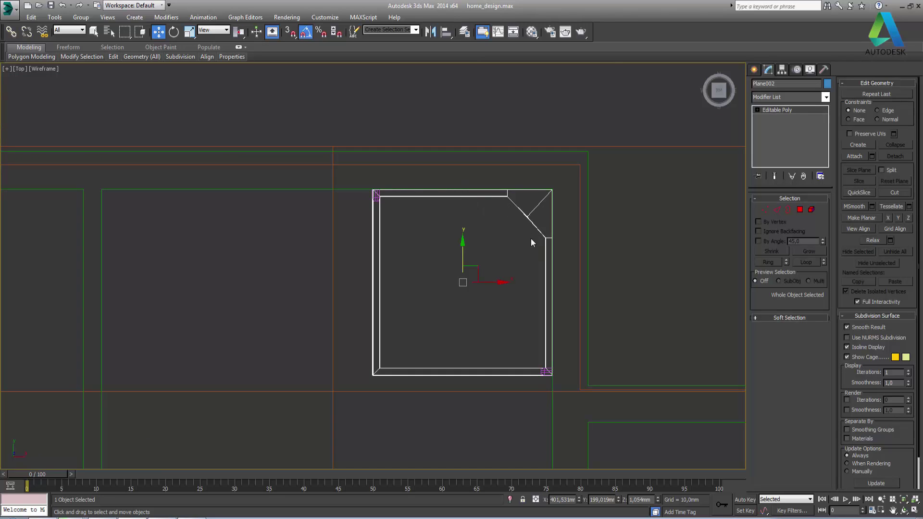
pyautogui.scroll(3, 523, 266)
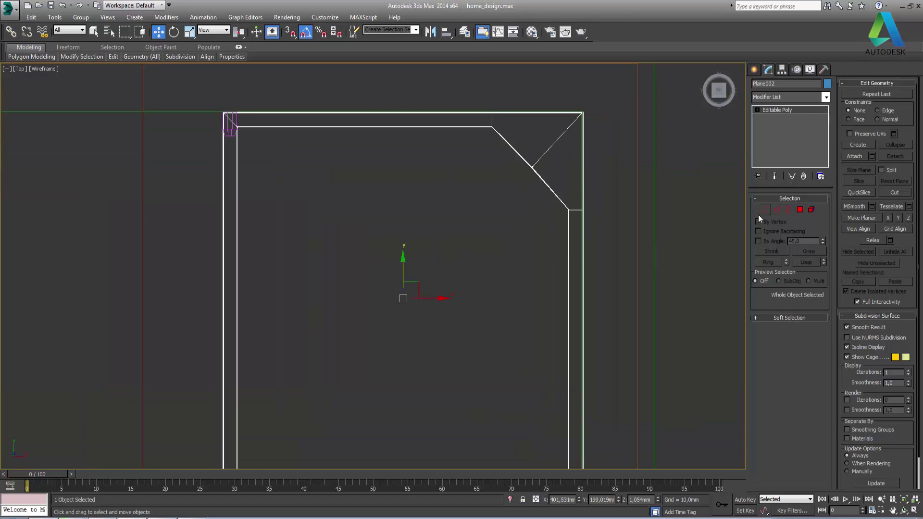
pyautogui.click(620, 276)
pyautogui.scroll(-2, 270, 178)
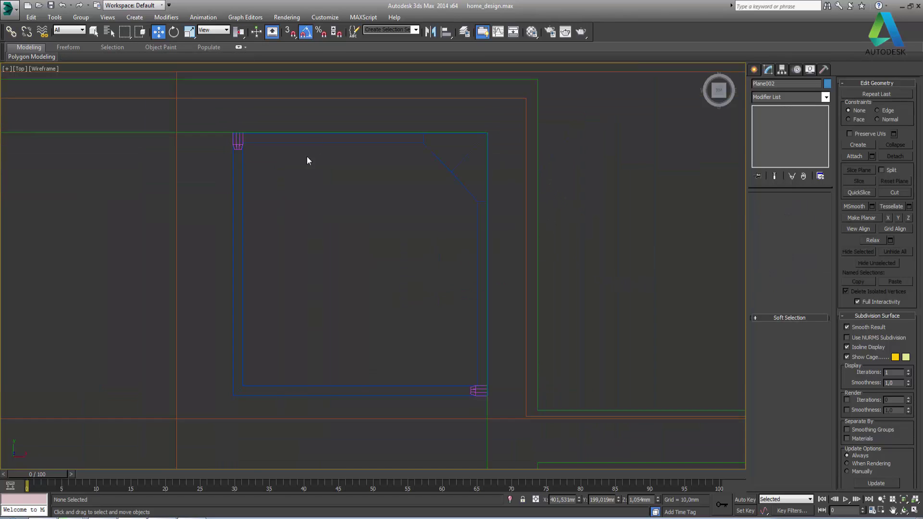
pyautogui.moveTo(307, 160); pyautogui.dragTo(389, 175, button='middle')
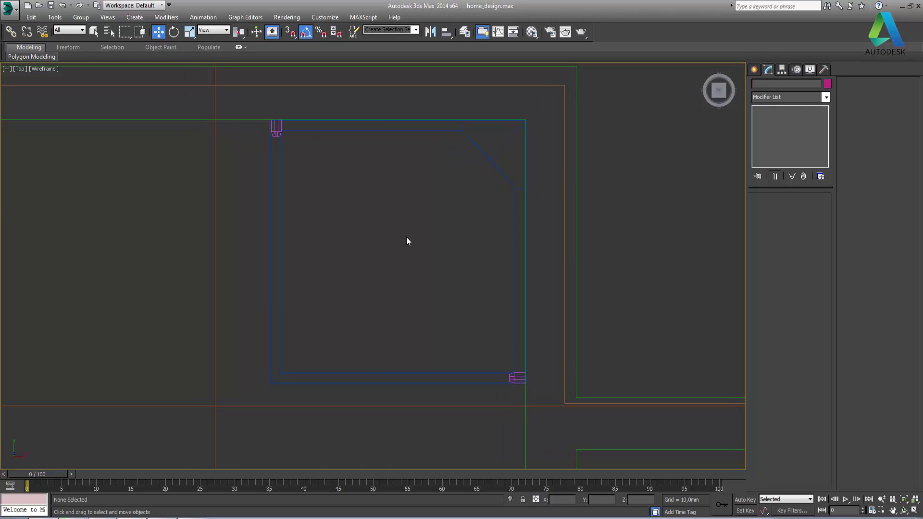
# Draw a thin box down the slab's left edge with a height of 200
pyautogui.click(755, 70)
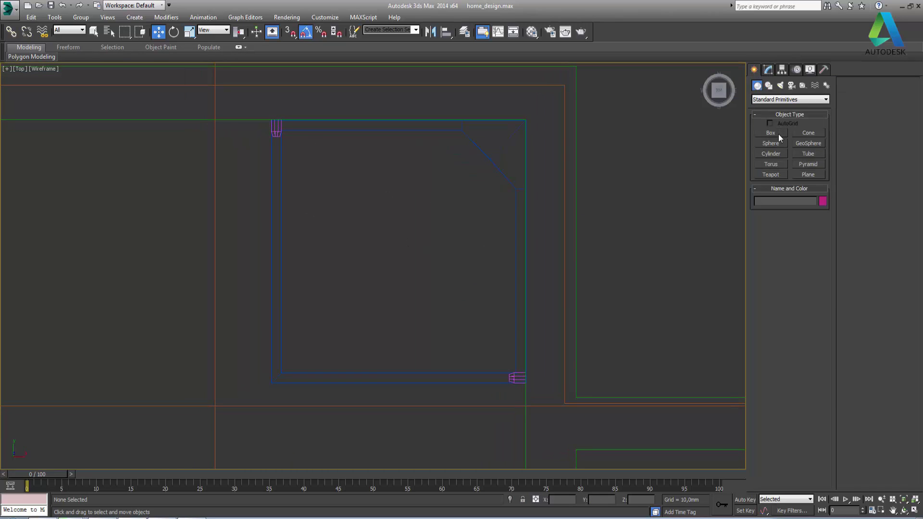
pyautogui.click(778, 134)
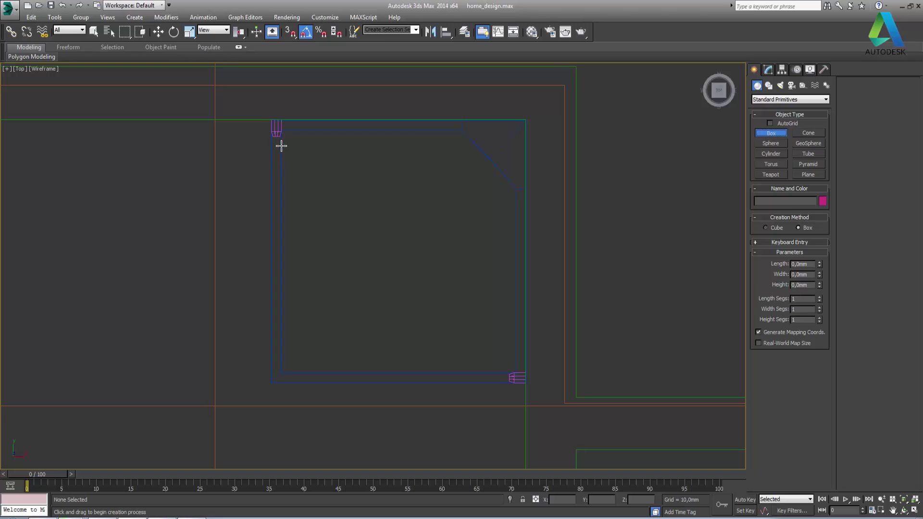
pyautogui.moveTo(280, 144); pyautogui.dragTo(328, 159, button='middle')
pyautogui.moveTo(323, 153); pyautogui.dragTo(325, 386)
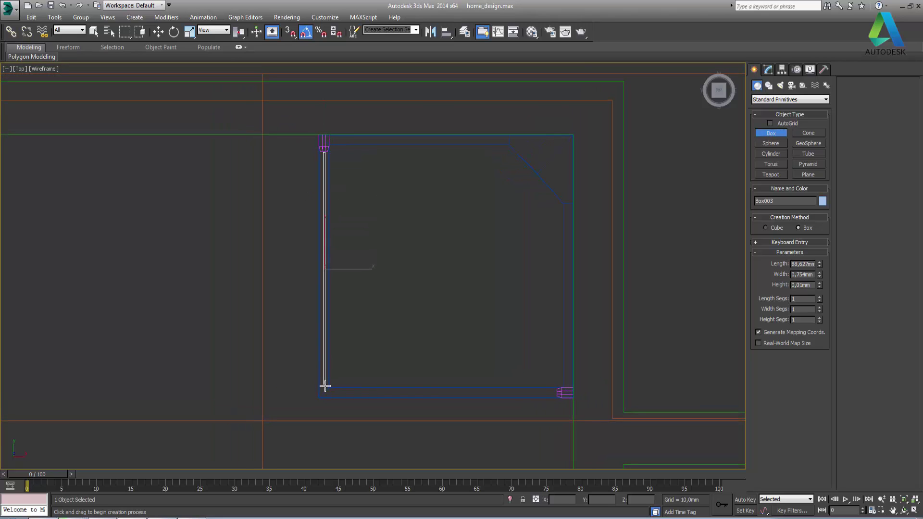
pyautogui.click(325, 360)
pyautogui.doubleClick(802, 285)
pyautogui.write('200')
pyautogui.press('Return')
# Move the new trim box up along the left edge so its end reaches the corner
pyautogui.press('w')
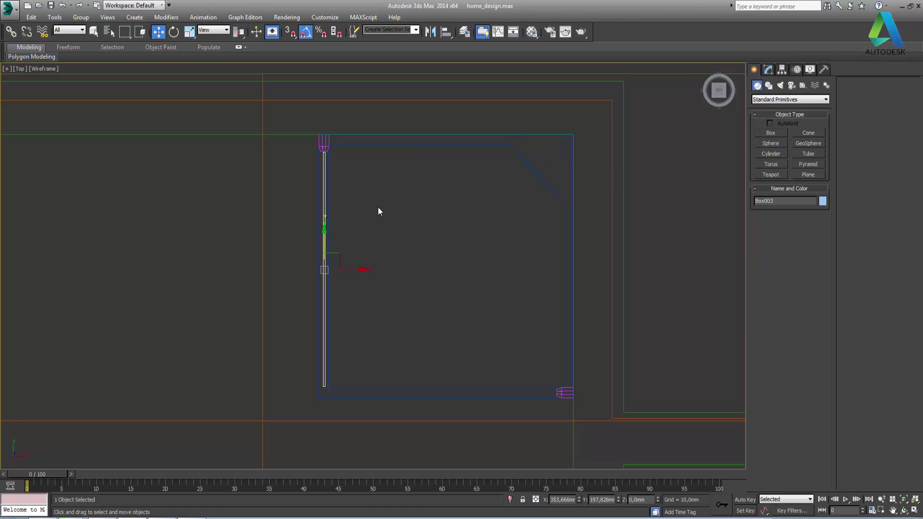
pyautogui.moveTo(359, 230); pyautogui.dragTo(388, 270, button='middle')
pyautogui.scroll(2, 370, 287)
pyautogui.scroll(2, 385, 274)
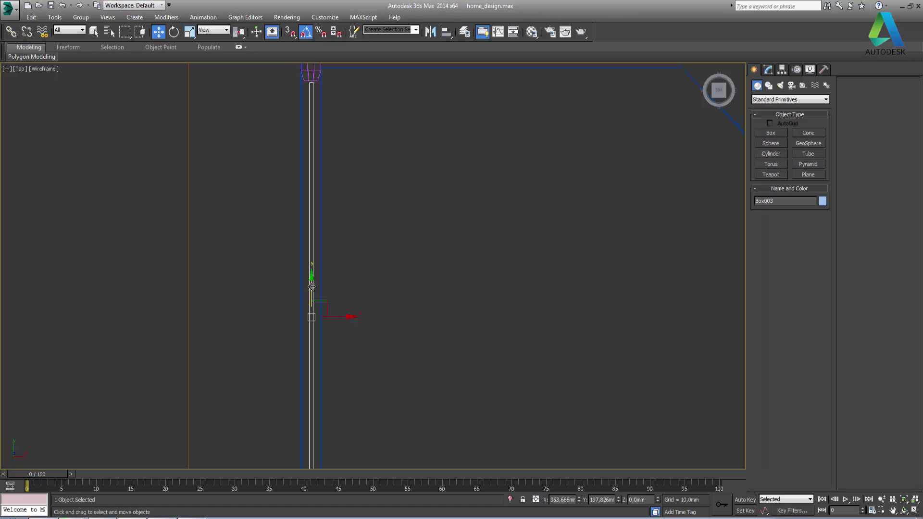
pyautogui.moveTo(312, 286); pyautogui.dragTo(308, 277)
pyautogui.moveTo(349, 123); pyautogui.dragTo(352, 137, button='middle')
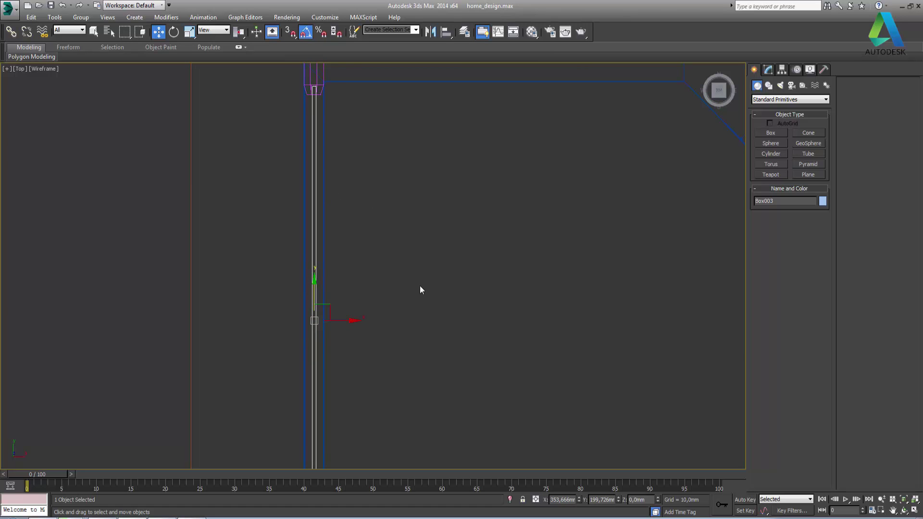
pyautogui.moveTo(437, 338); pyautogui.dragTo(465, 442, button='middle')
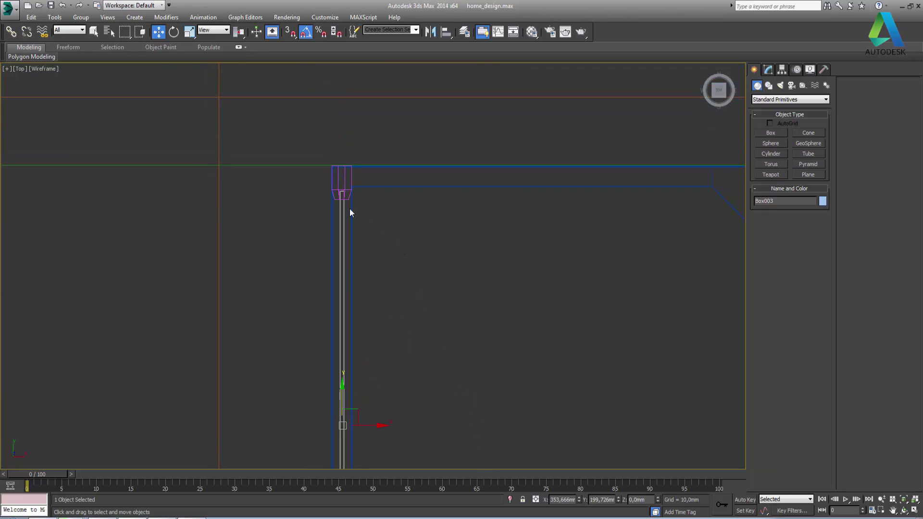
pyautogui.scroll(3, 350, 210)
pyautogui.scroll(2, 346, 208)
pyautogui.scroll(2, 339, 202)
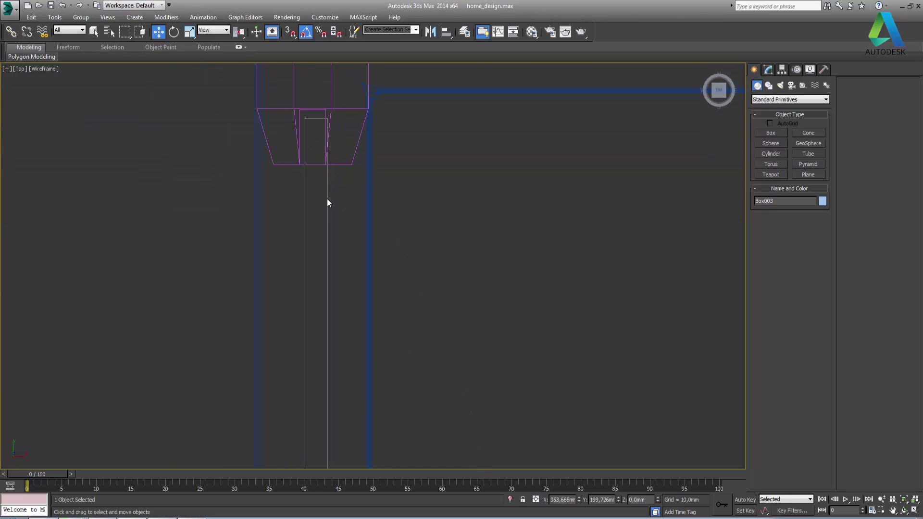
pyautogui.moveTo(323, 200); pyautogui.dragTo(323, 192)
pyautogui.scroll(-2, 353, 200)
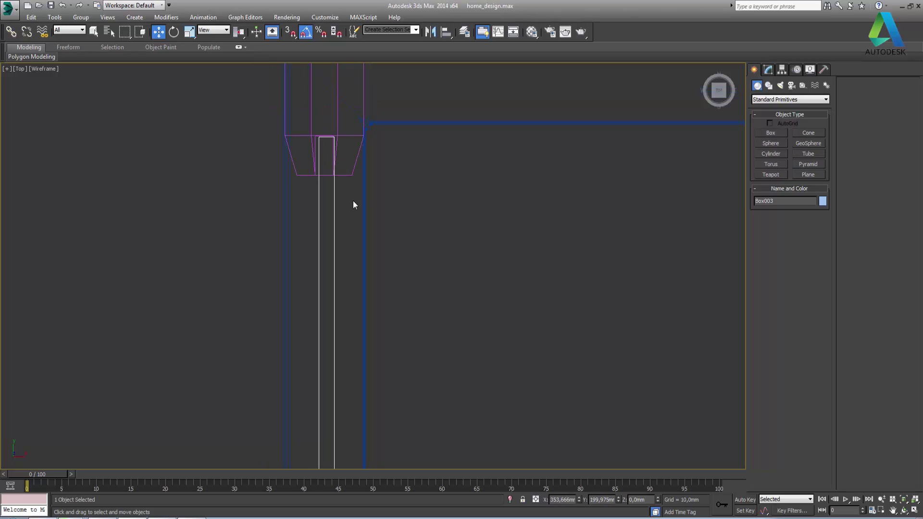
pyautogui.scroll(-2, 353, 200)
pyautogui.scroll(-1, 394, 234)
pyautogui.scroll(-1, 529, 289)
pyautogui.scroll(-1, 542, 262)
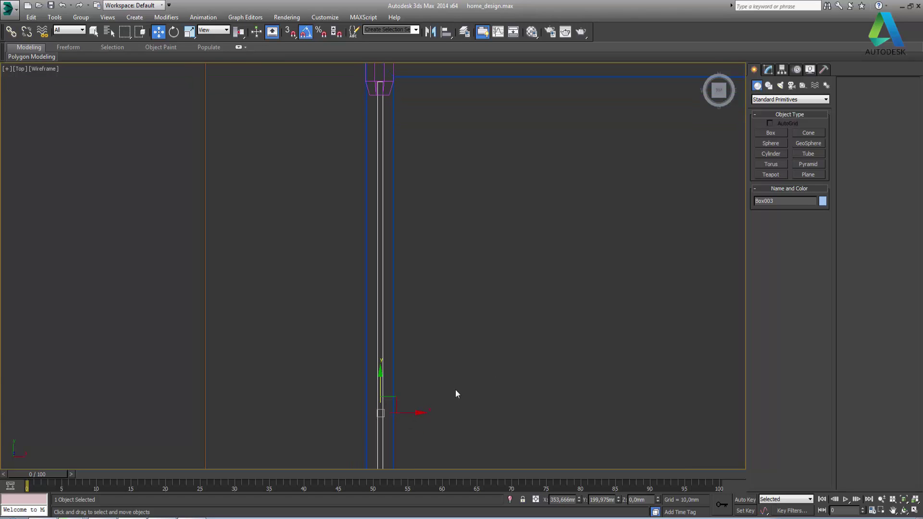
pyautogui.moveTo(410, 414); pyautogui.dragTo(409, 414)
# Fine-tune the box a fraction left at the corner and frame it in view
pyautogui.moveTo(431, 253); pyautogui.dragTo(468, 402, button='middle')
pyautogui.scroll(3, 388, 153)
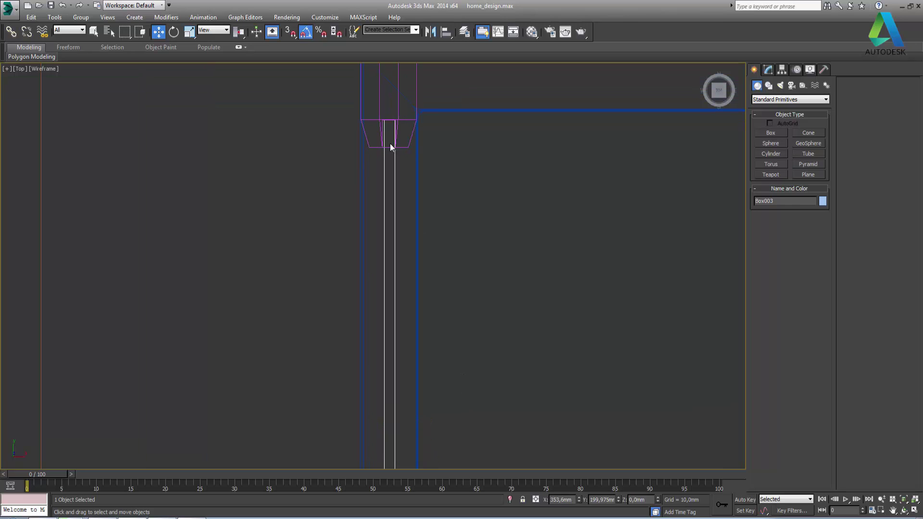
pyautogui.scroll(2, 388, 147)
pyautogui.scroll(4, 384, 174)
pyautogui.moveTo(454, 182)
pyautogui.mouseDown(button='middle')
pyautogui.moveTo(476, 325)
pyautogui.moveTo(447, 317)
pyautogui.mouseUp(button='middle')
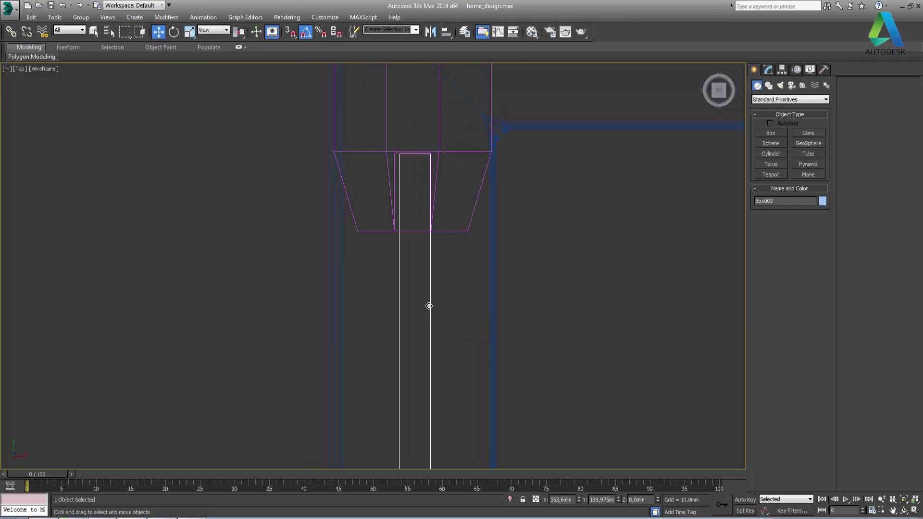
pyautogui.moveTo(429, 306); pyautogui.dragTo(430, 306)
pyautogui.scroll(-2, 431, 306)
pyautogui.scroll(-3, 430, 306)
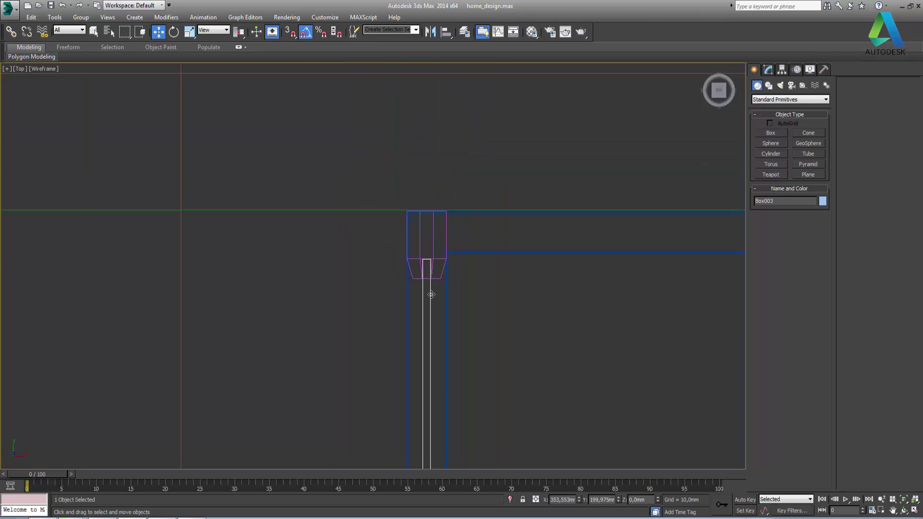
pyautogui.scroll(-3, 433, 308)
pyautogui.scroll(-2, 462, 313)
pyautogui.moveTo(576, 346); pyautogui.dragTo(419, 193, button='middle')
pyautogui.scroll(3, 358, 329)
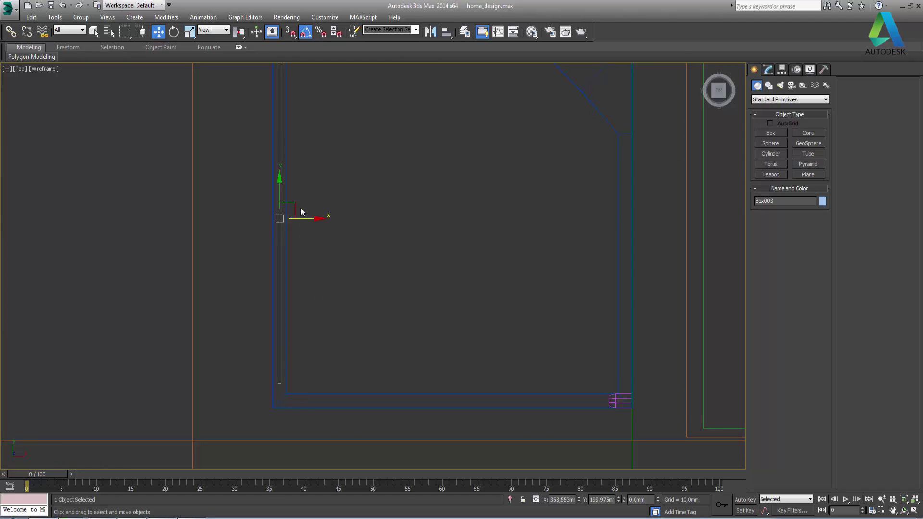
# Make a 90°-rotated horizontal copy of the trim box and delete the extra vertical copy
pyautogui.keyDown('shift'); pyautogui.moveTo(308, 218); pyautogui.dragTo(418, 219); pyautogui.keyUp('shift')
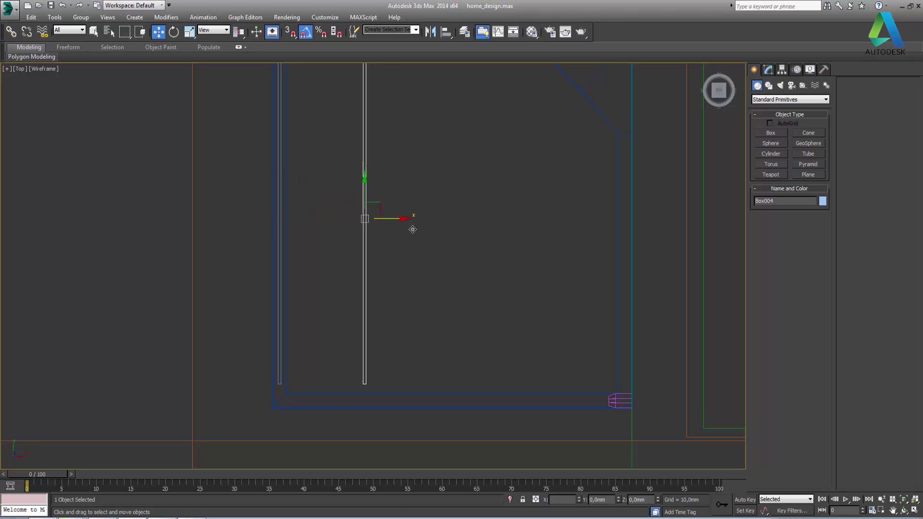
pyautogui.click(462, 304)
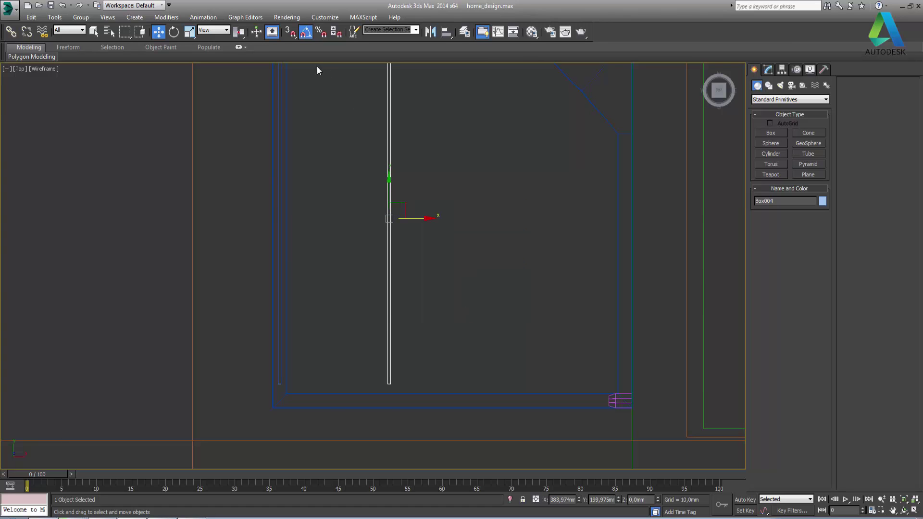
pyautogui.click(173, 32)
pyautogui.keyDown('shift'); pyautogui.moveTo(430, 198); pyautogui.dragTo(435, 211); pyautogui.keyUp('shift')
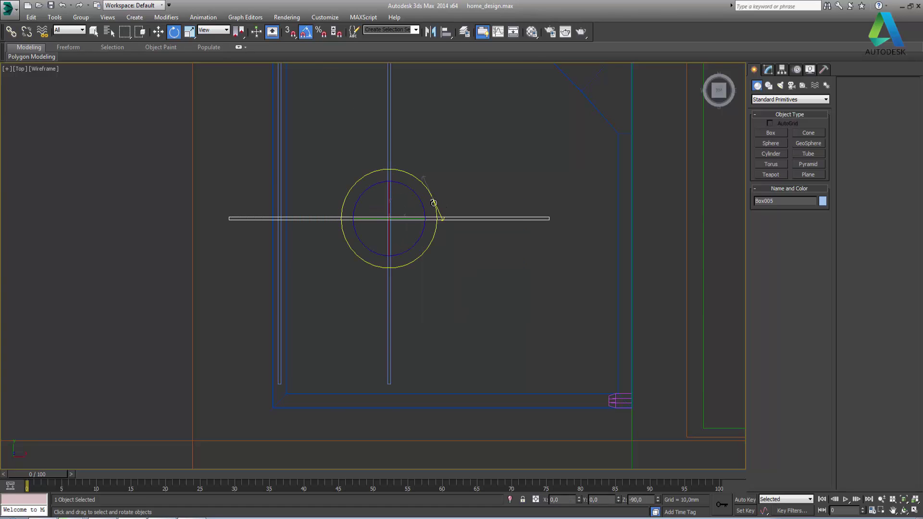
pyautogui.click(467, 307)
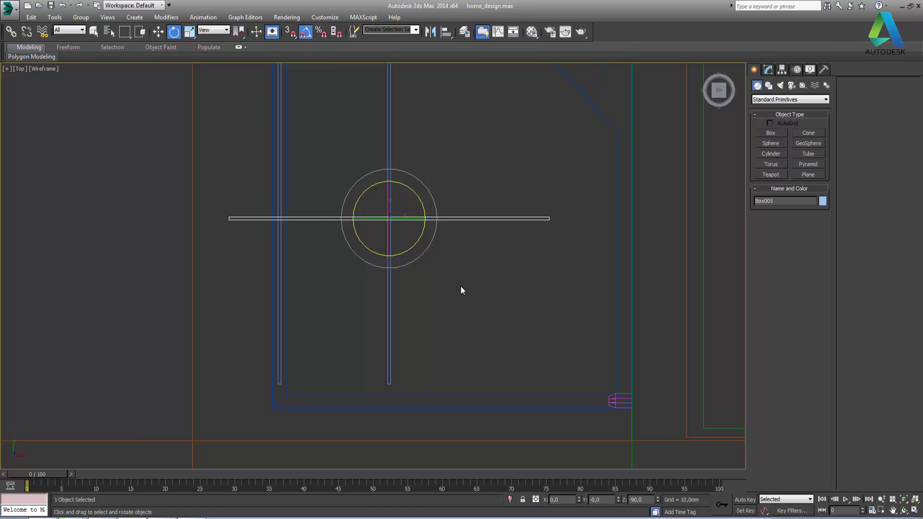
pyautogui.press('w')
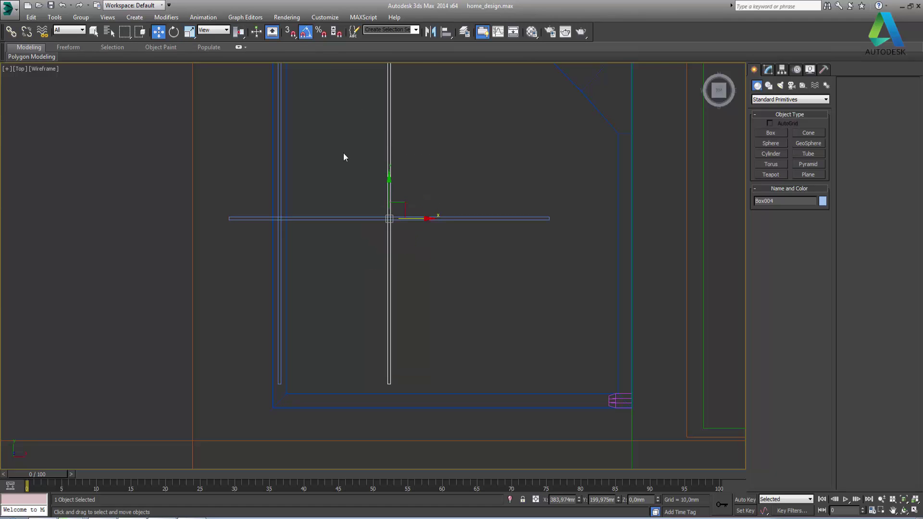
pyautogui.press('Delete')
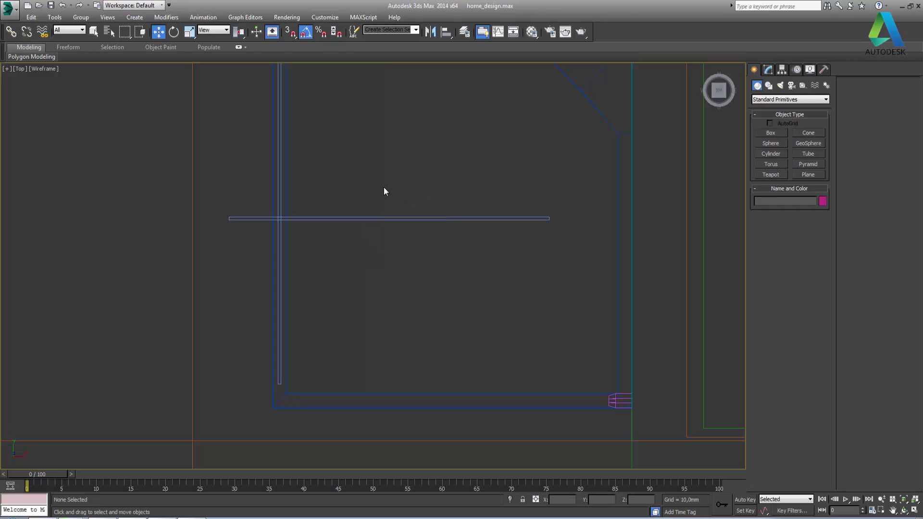
# Show viewport statistics, then move the horizontal box Box005 onto the slab's bottom edge
pyautogui.press('7')
pyautogui.click(428, 217)
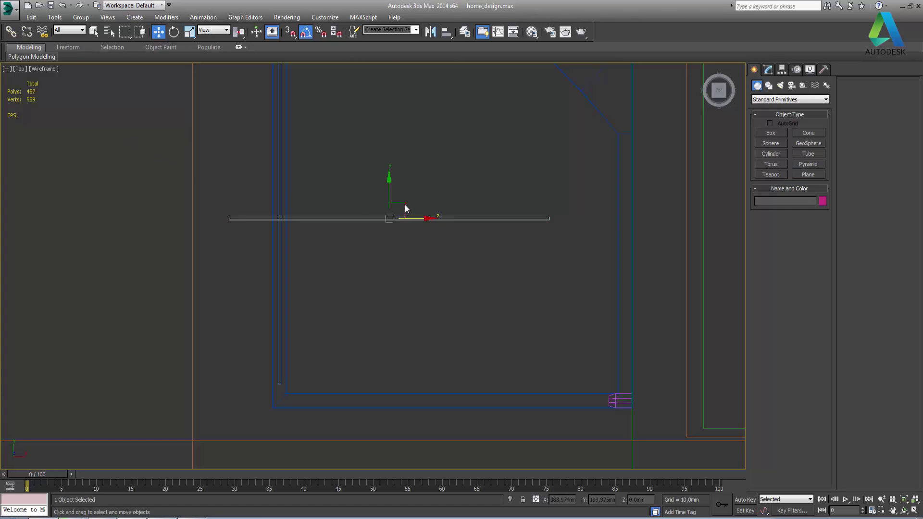
pyautogui.moveTo(405, 208); pyautogui.dragTo(536, 393)
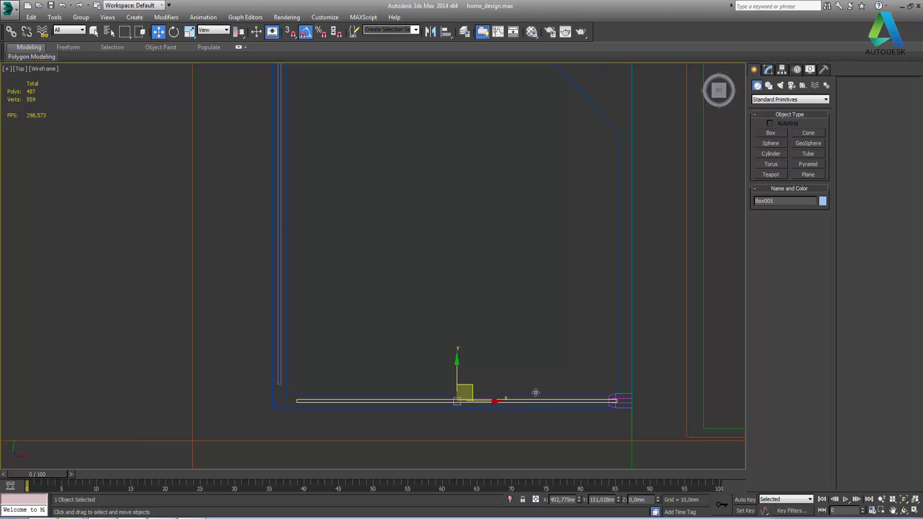
pyautogui.scroll(2, 622, 405)
pyautogui.scroll(2, 573, 367)
pyautogui.scroll(2, 573, 368)
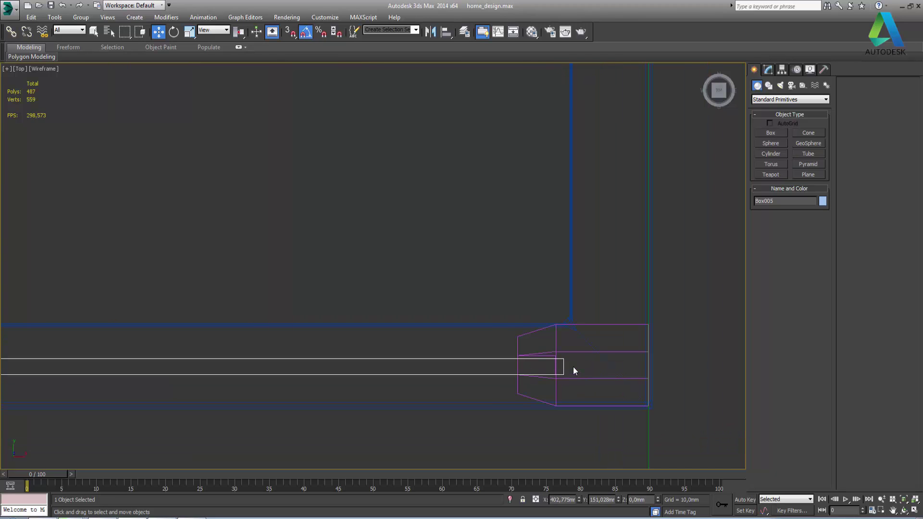
pyautogui.scroll(-2, 594, 344)
pyautogui.scroll(-1, 604, 291)
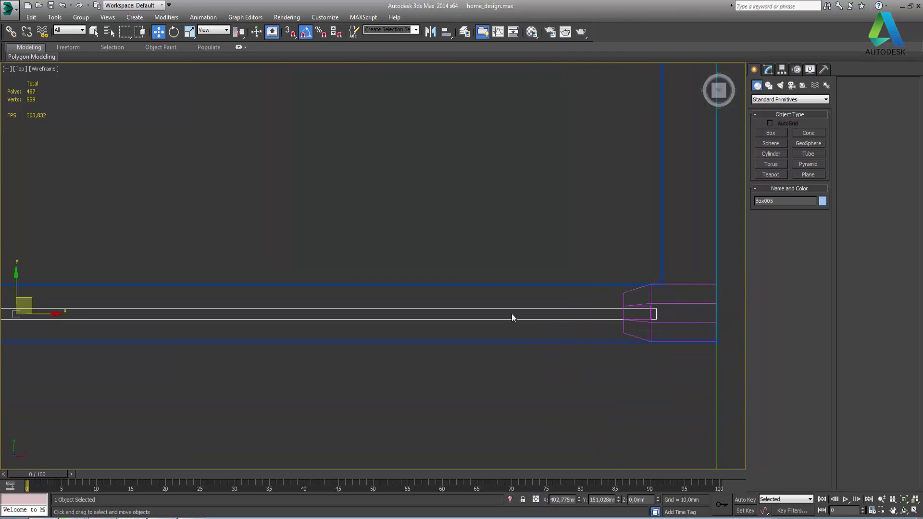
pyautogui.moveTo(13, 288); pyautogui.dragTo(12, 286)
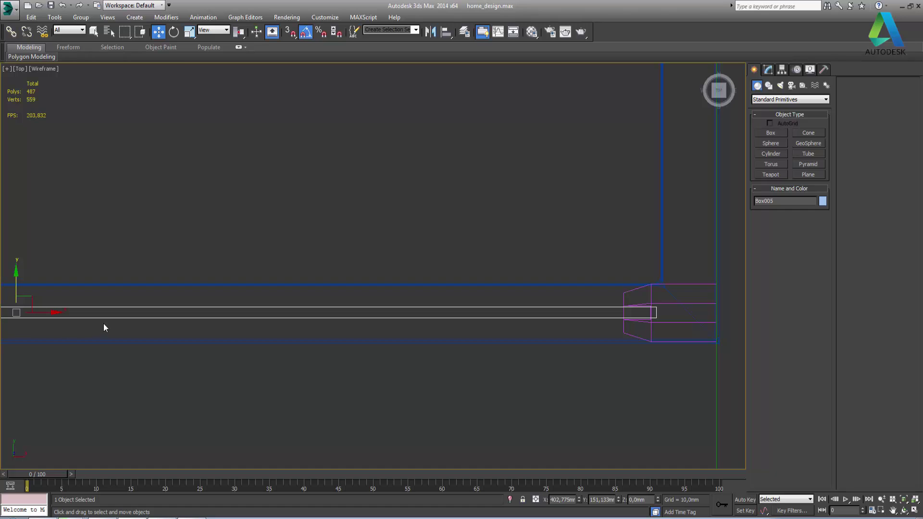
# Nudge Box005 slightly left and zoom out to see the whole box
pyautogui.moveTo(140, 327); pyautogui.dragTo(198, 327, button='middle')
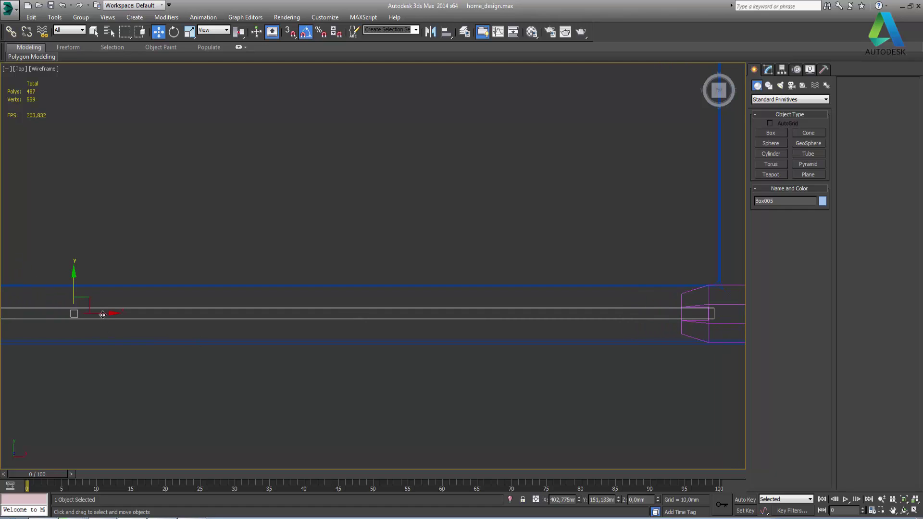
pyautogui.moveTo(103, 314); pyautogui.dragTo(96, 311)
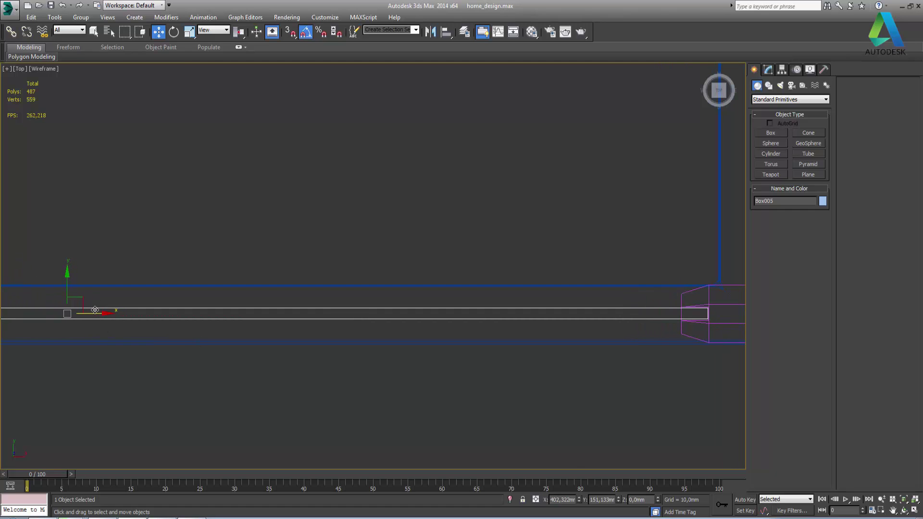
pyautogui.scroll(-3, 95, 310)
pyautogui.scroll(-2, 95, 310)
pyautogui.moveTo(140, 338); pyautogui.dragTo(298, 338, button='middle')
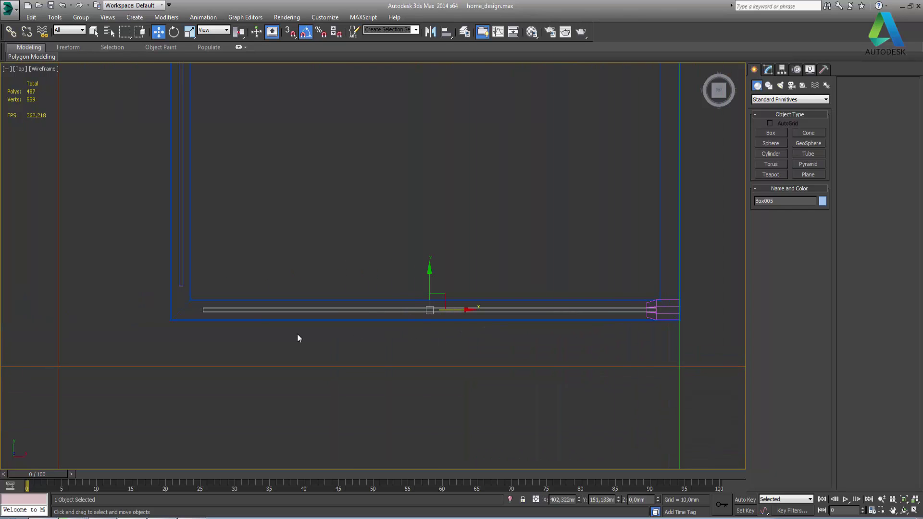
pyautogui.scroll(3, 251, 310)
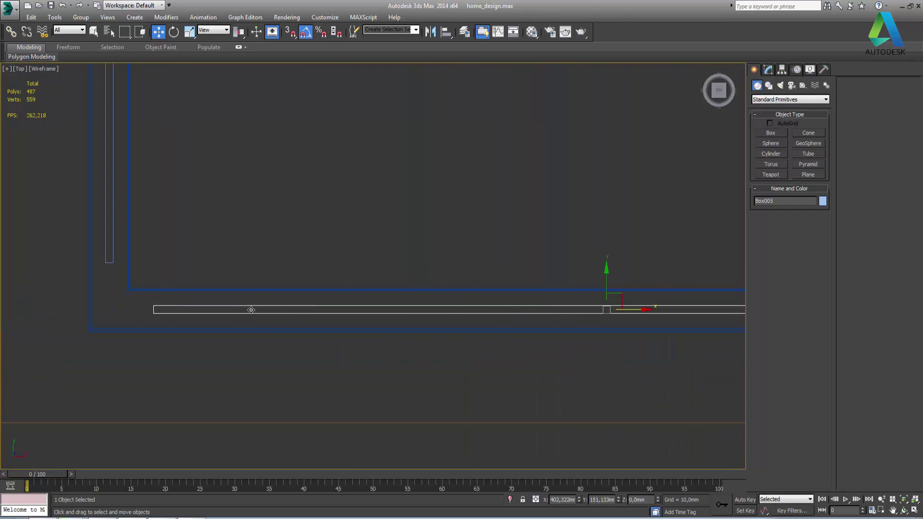
# Convert the horizontal trim box and Box003 to editable polys, selecting Box003's bottom vertices
pyautogui.rightClick(633, 312)
pyautogui.moveTo(674, 402)
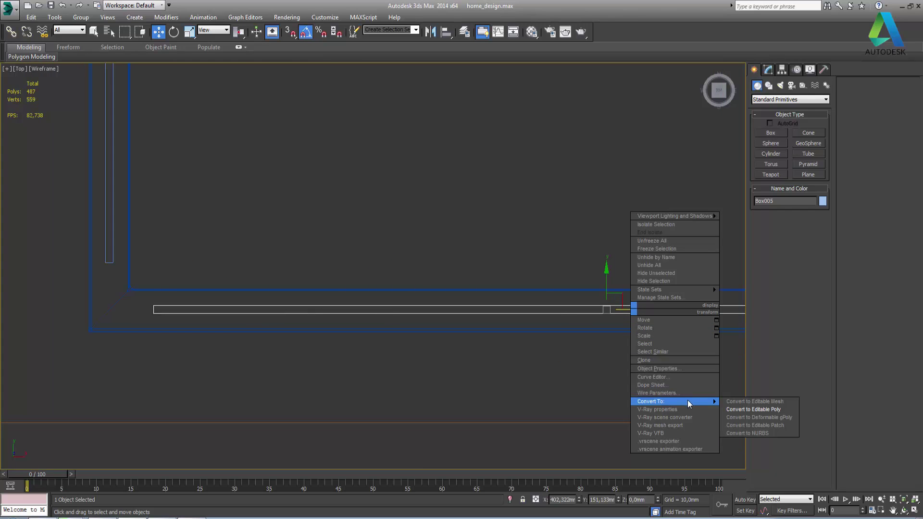
pyautogui.click(740, 410)
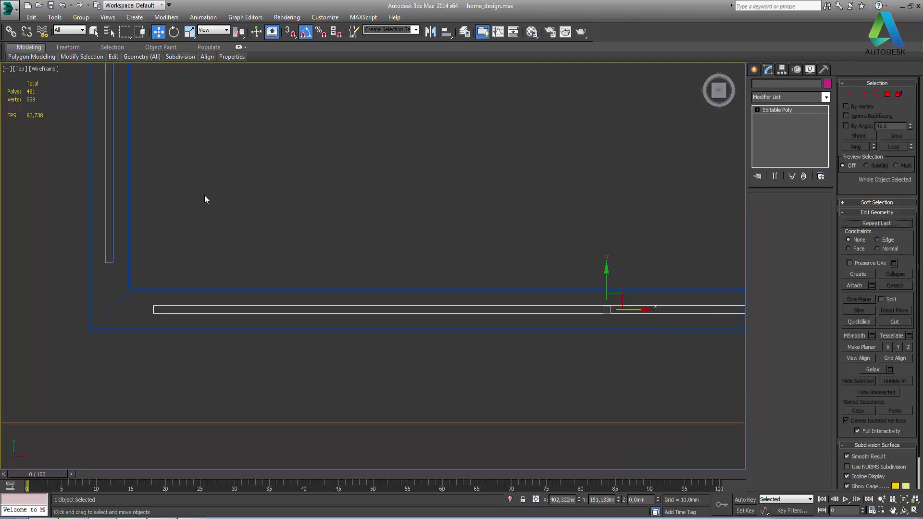
pyautogui.click(113, 263)
pyautogui.rightClick(113, 263)
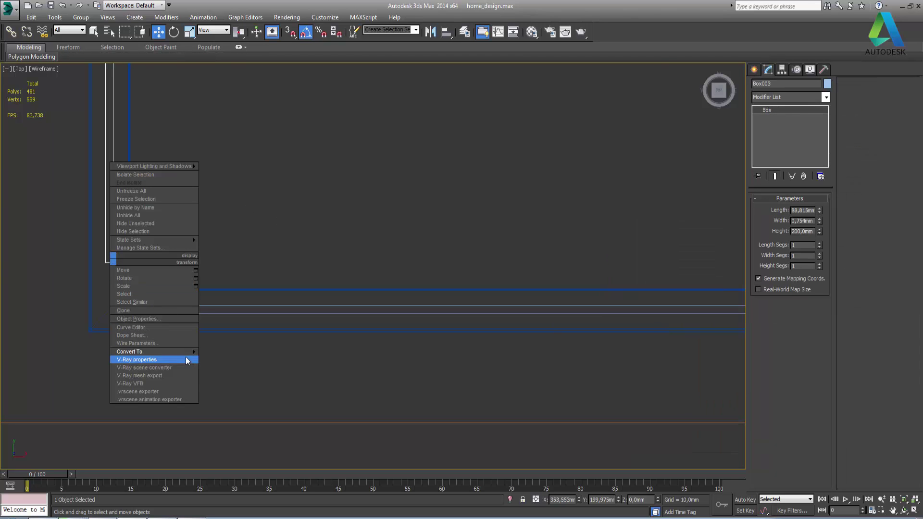
pyautogui.click(246, 360)
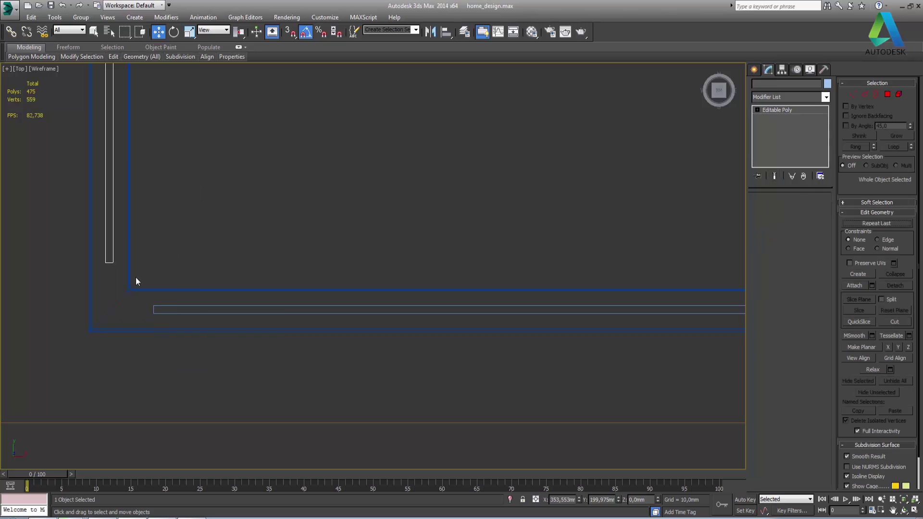
pyautogui.click(765, 209)
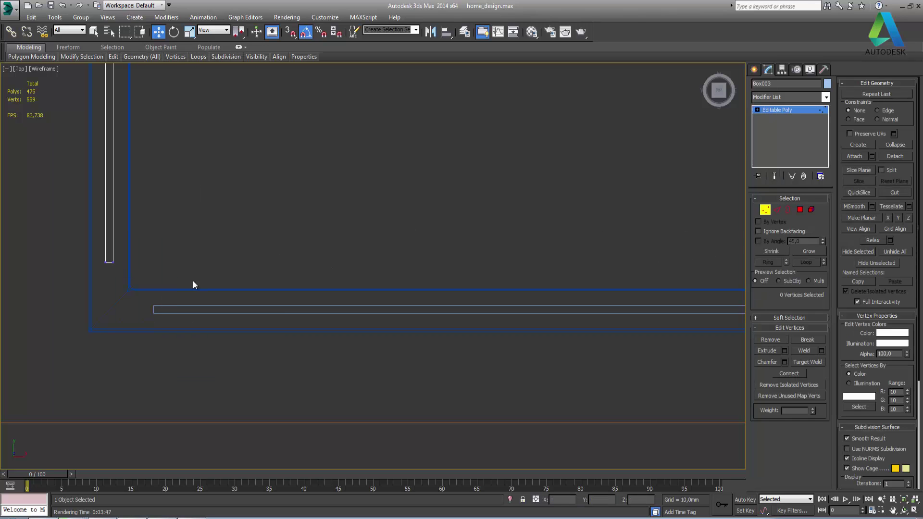
pyautogui.moveTo(154, 268)
pyautogui.mouseDown()
pyautogui.moveTo(87, 257)
pyautogui.moveTo(108, 279)
pyautogui.mouseUp()
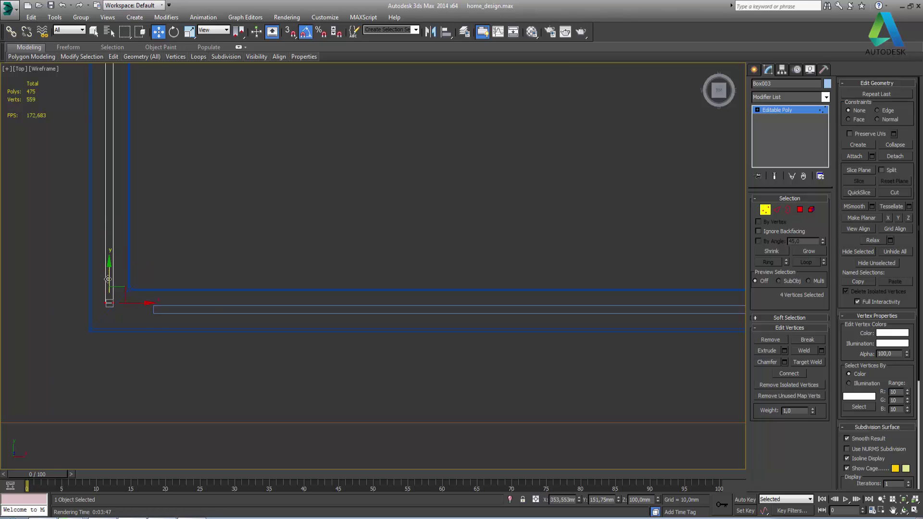
pyautogui.click(765, 212)
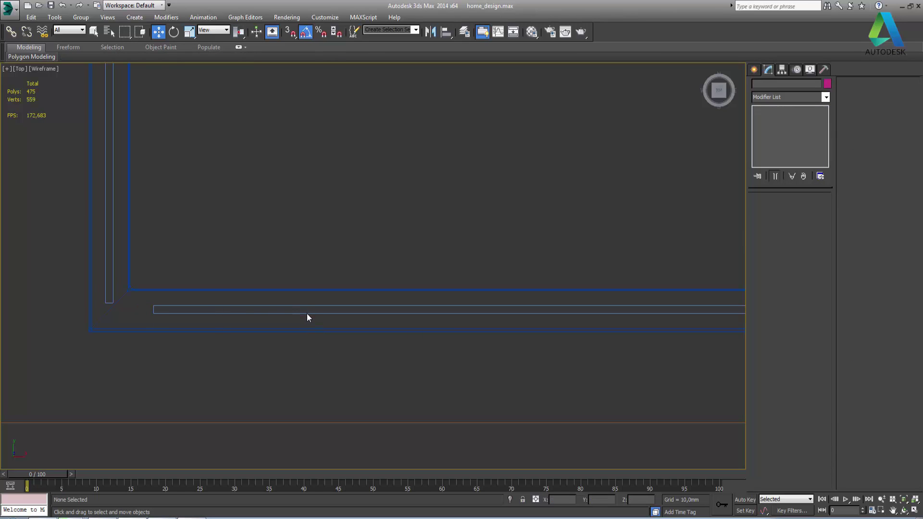
# Move Box005's left-end vertices toward the corner, lining them up with Box003's edge
pyautogui.click(307, 314)
pyautogui.click(766, 210)
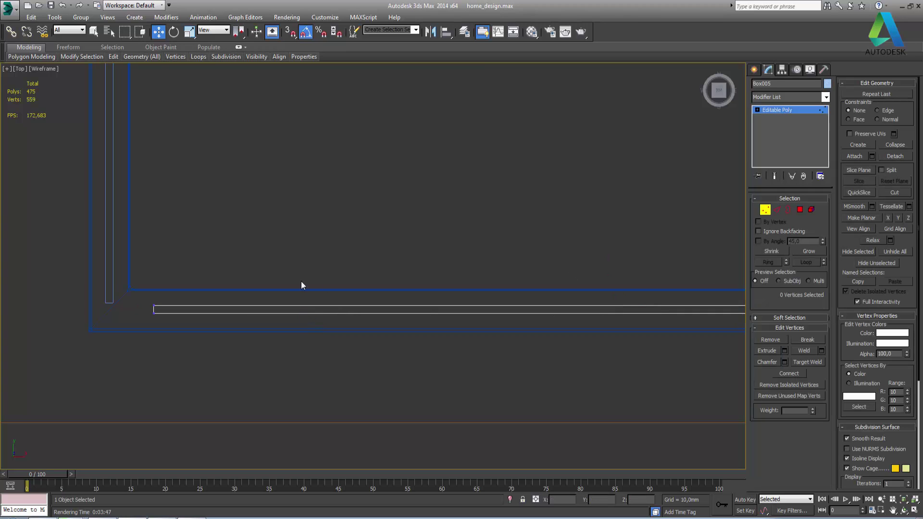
pyautogui.moveTo(161, 268); pyautogui.dragTo(147, 352)
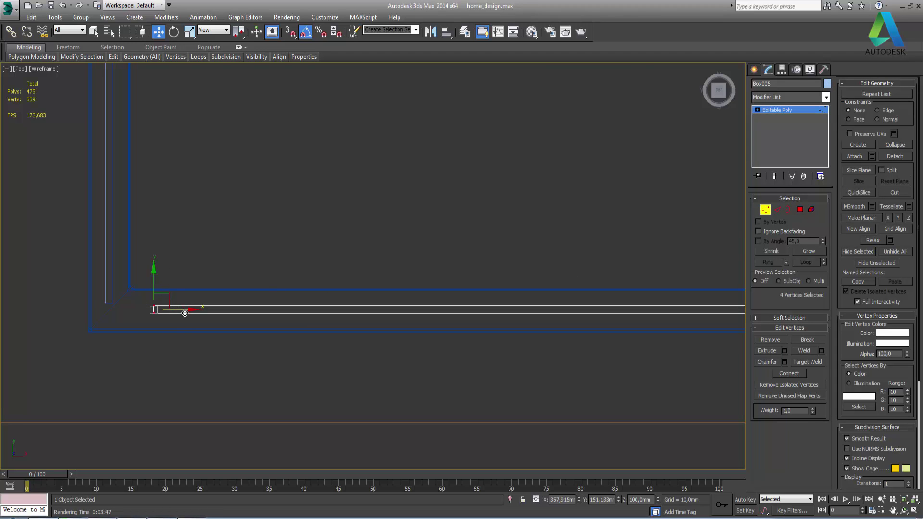
pyautogui.moveTo(182, 310); pyautogui.dragTo(143, 319)
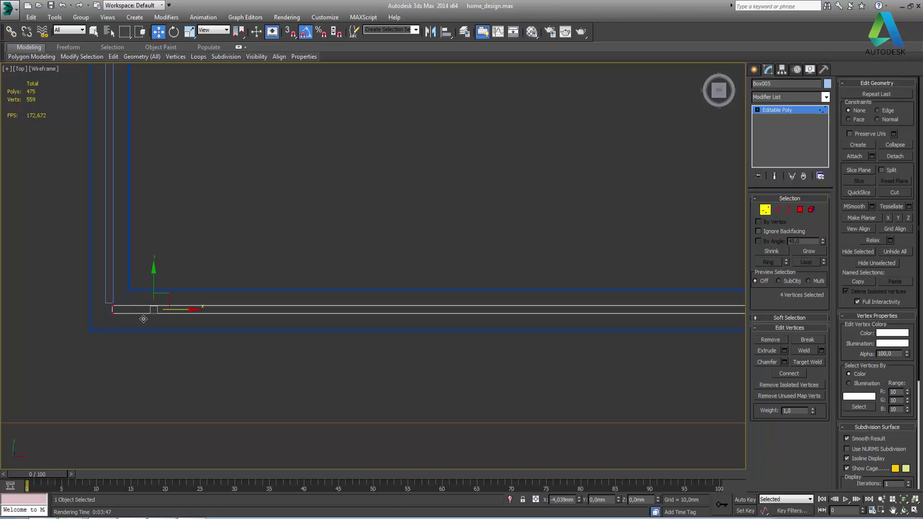
pyautogui.scroll(4, 70, 312)
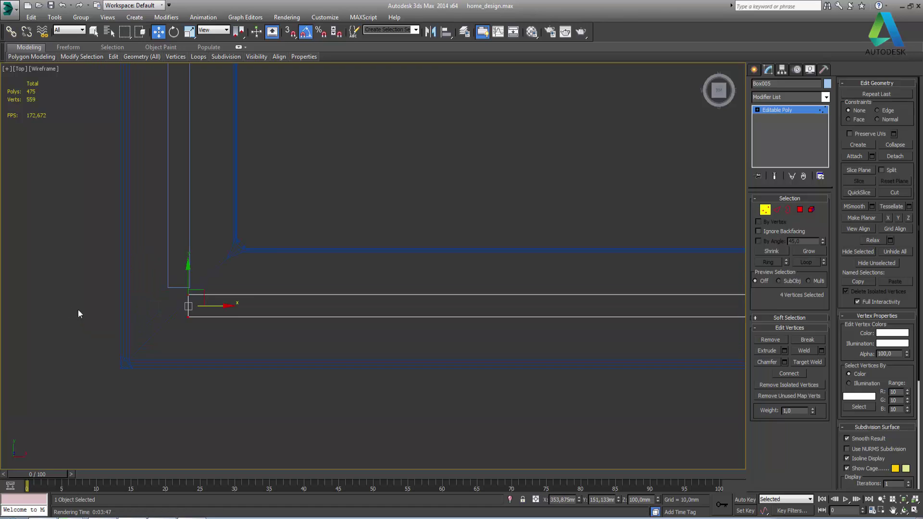
pyautogui.scroll(3, 78, 309)
pyautogui.scroll(3, 239, 242)
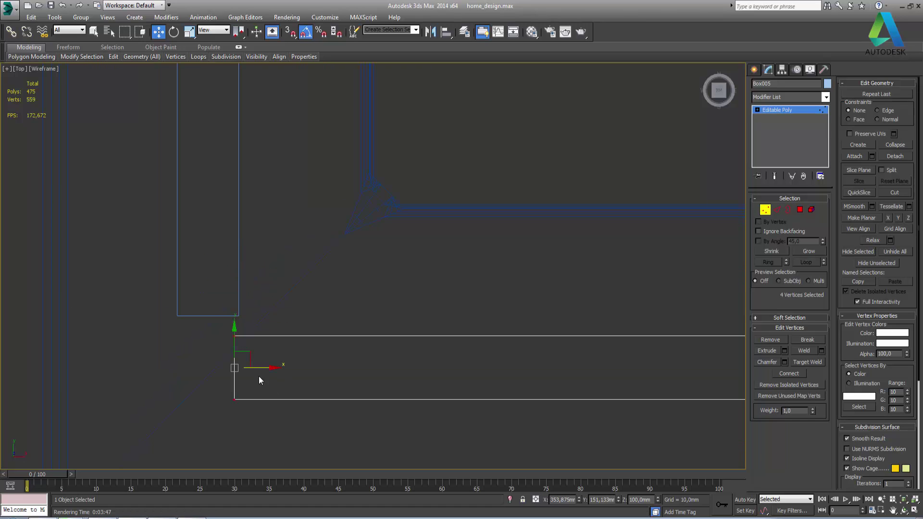
pyautogui.moveTo(257, 371); pyautogui.dragTo(269, 370)
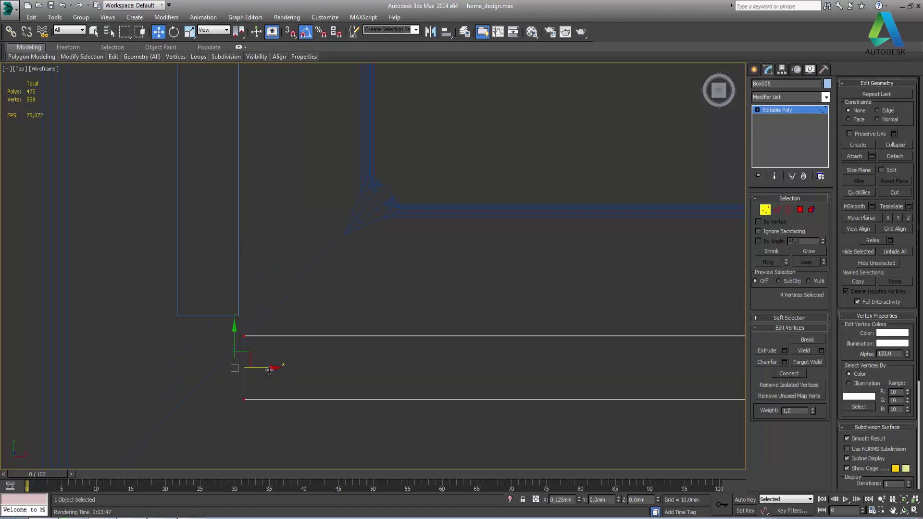
pyautogui.click(765, 210)
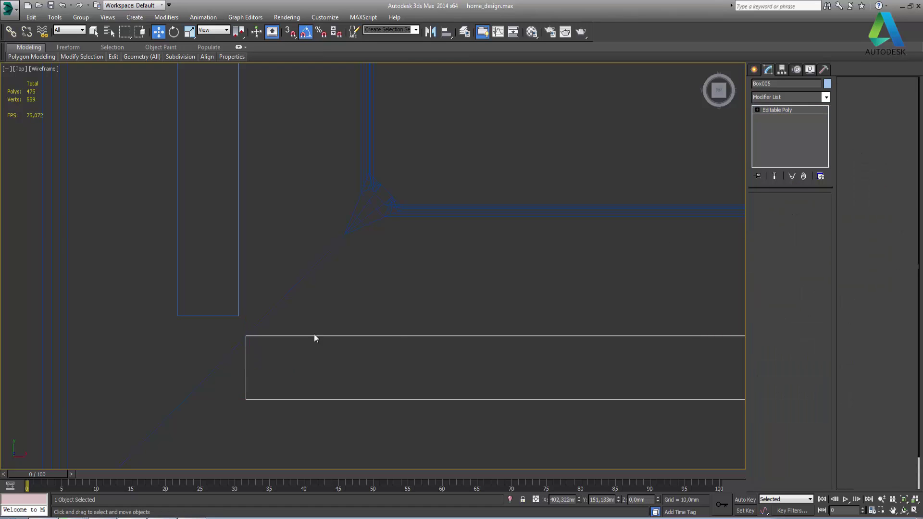
# Lower Box003's bottom-end vertices so it meets Box005 at the slab's lower-left corner
pyautogui.click(238, 307)
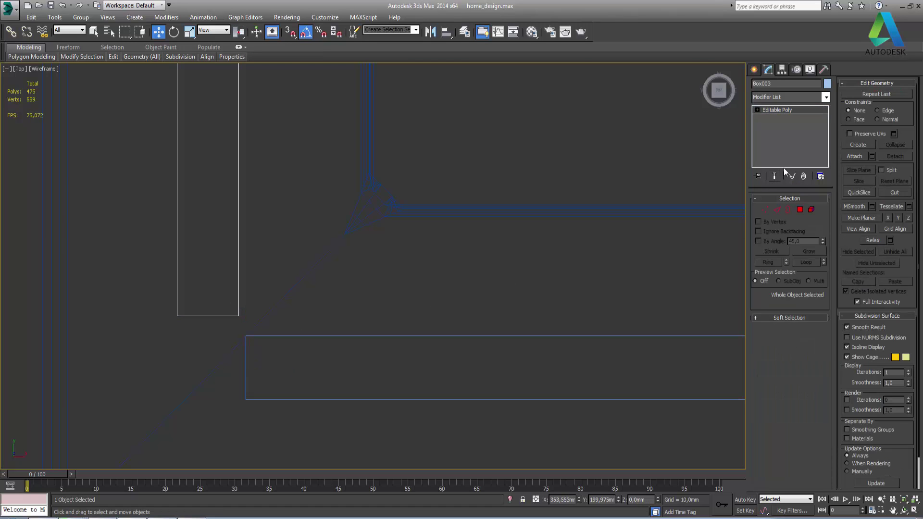
pyautogui.click(762, 210)
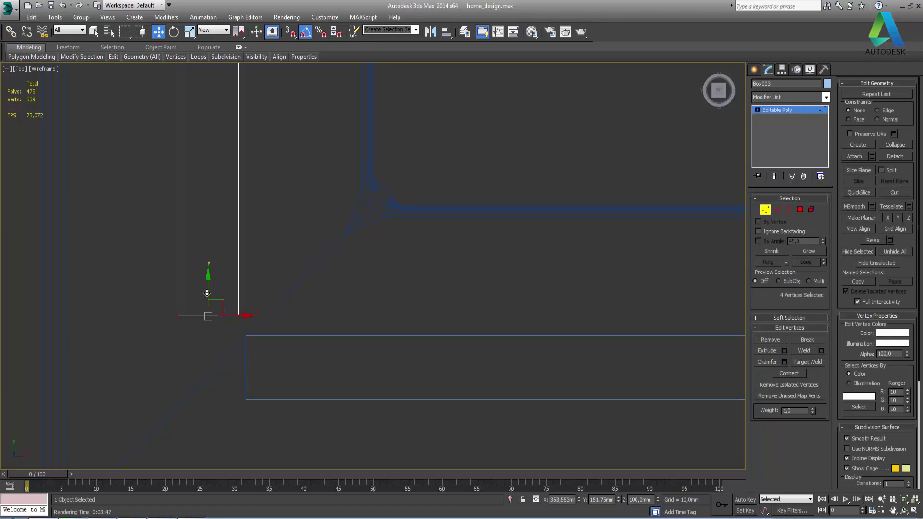
pyautogui.moveTo(205, 296); pyautogui.dragTo(201, 316)
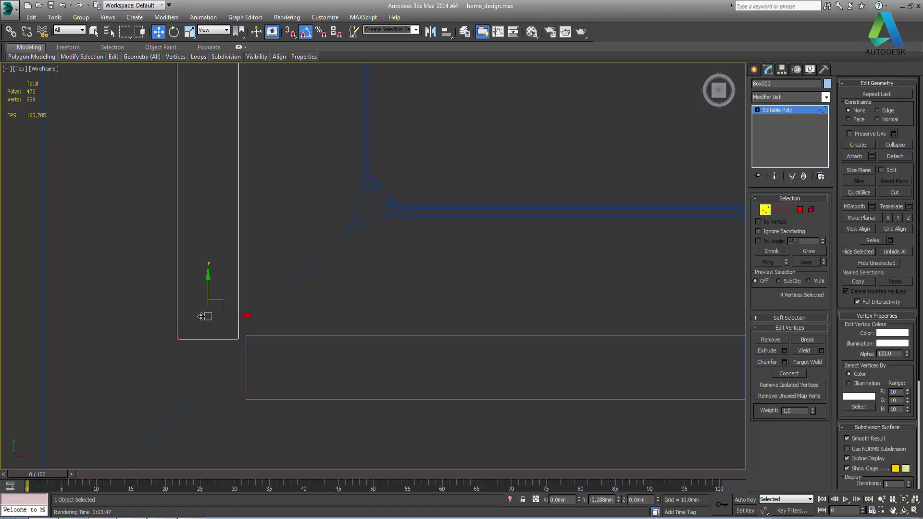
pyautogui.moveTo(201, 317); pyautogui.dragTo(201, 311)
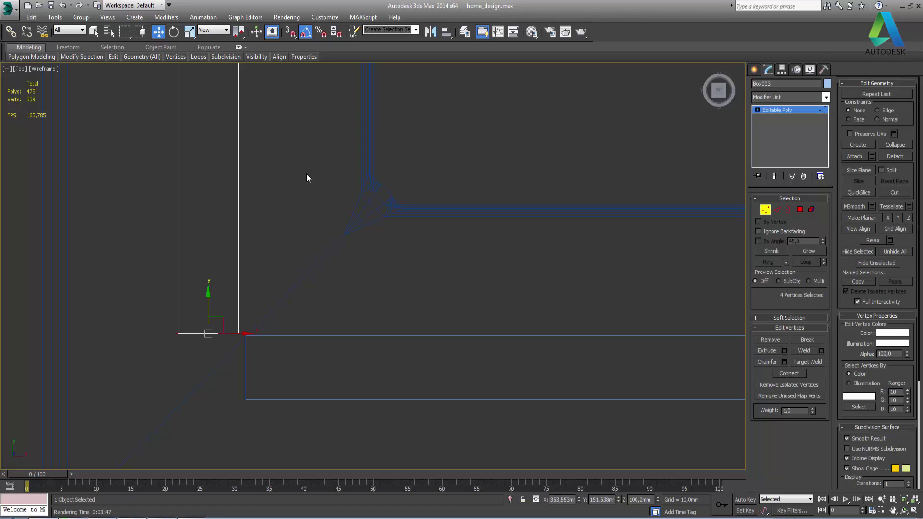
pyautogui.moveTo(313, 173); pyautogui.dragTo(295, 204, button='middle')
pyautogui.scroll(-3, 302, 209)
pyautogui.scroll(-3, 306, 208)
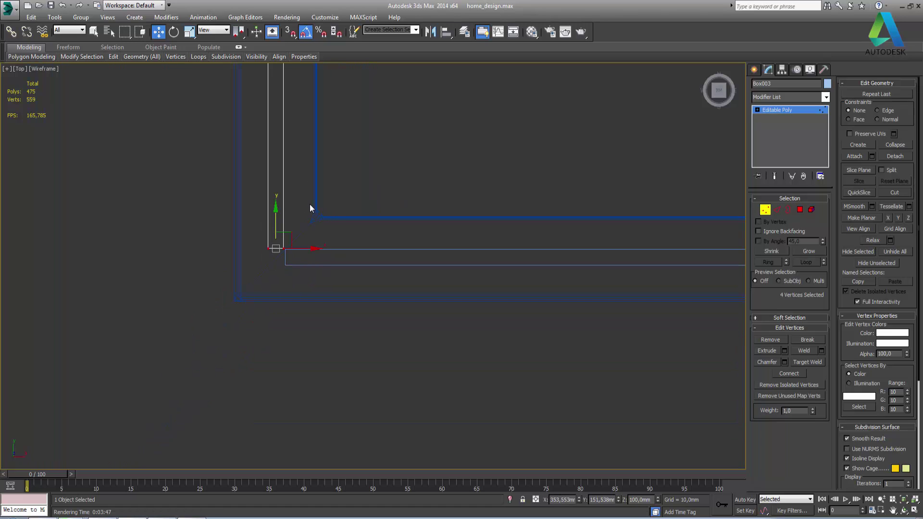
pyautogui.moveTo(438, 204); pyautogui.dragTo(367, 278, button='middle')
pyautogui.scroll(-1, 361, 249)
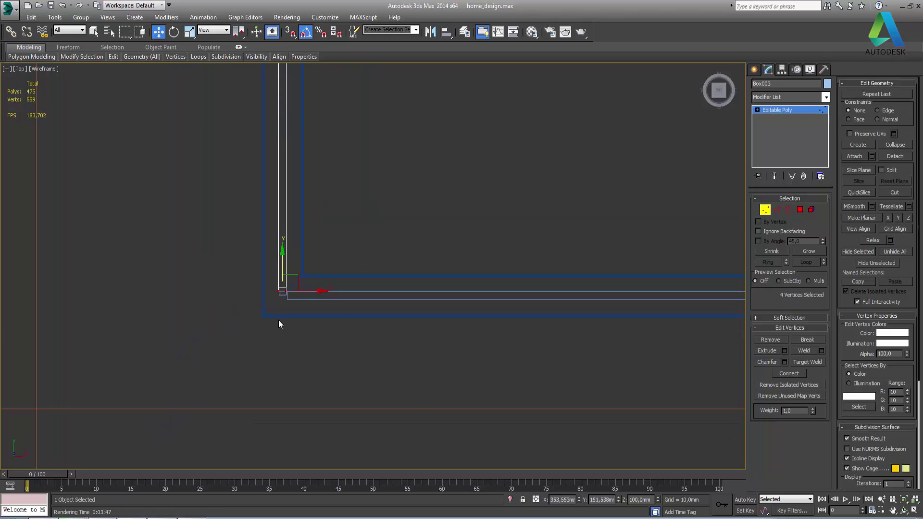
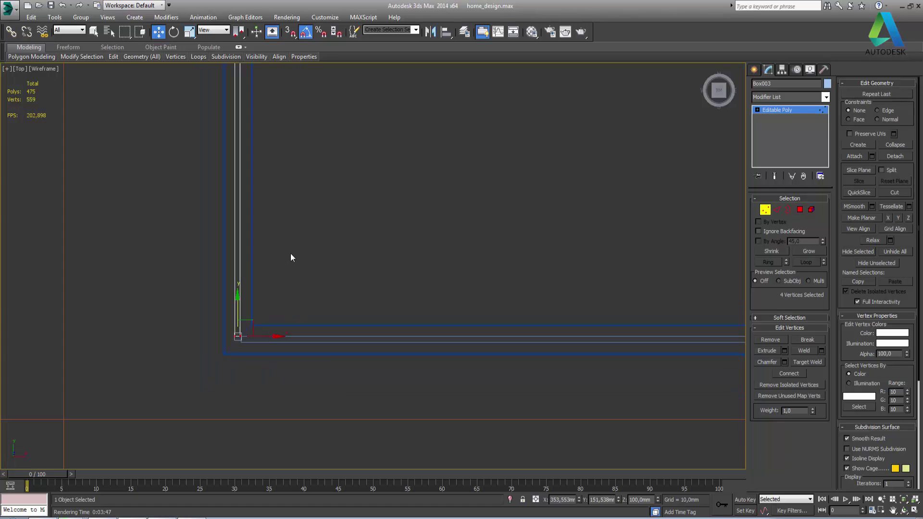
# Move Box003's bottom vertices down until the vertical box reaches the horizontal box
pyautogui.scroll(-2, 291, 256)
pyautogui.scroll(-2, 305, 255)
pyautogui.moveTo(357, 180); pyautogui.dragTo(358, 229, button='middle')
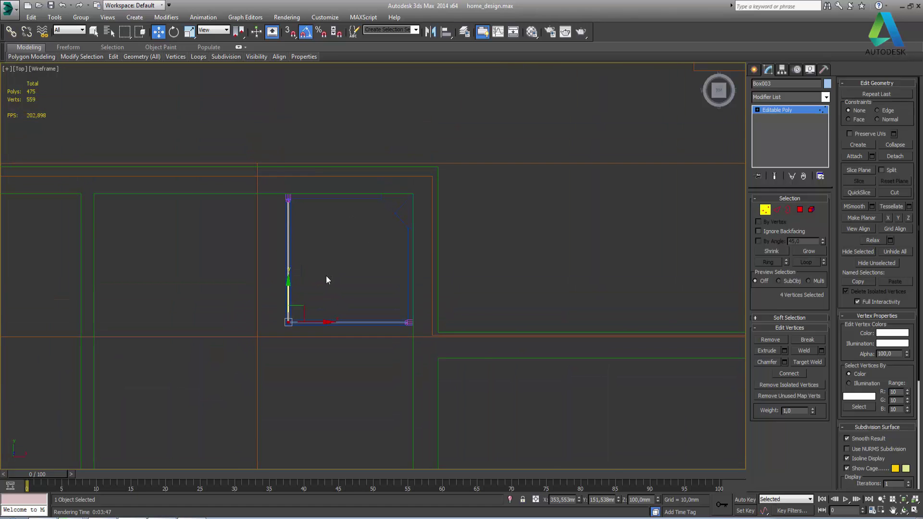
pyautogui.scroll(2, 326, 280)
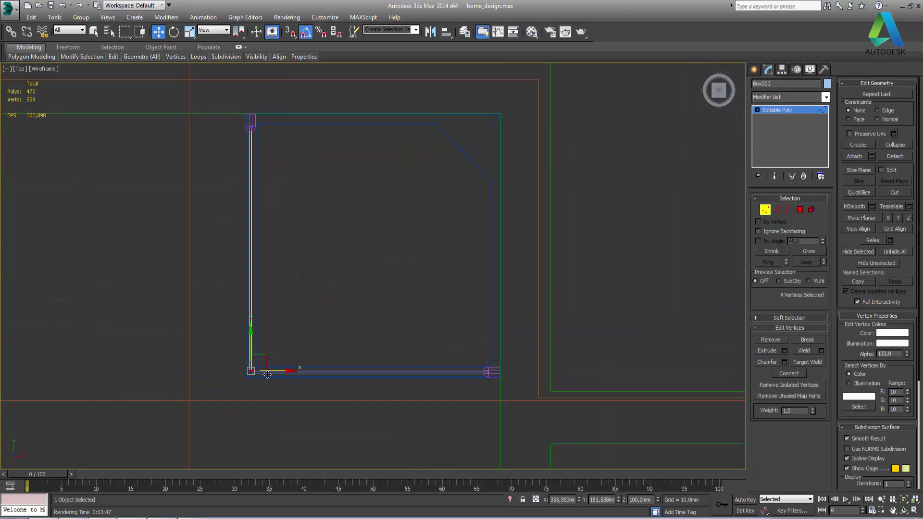
pyautogui.scroll(2, 267, 374)
pyautogui.scroll(2, 215, 373)
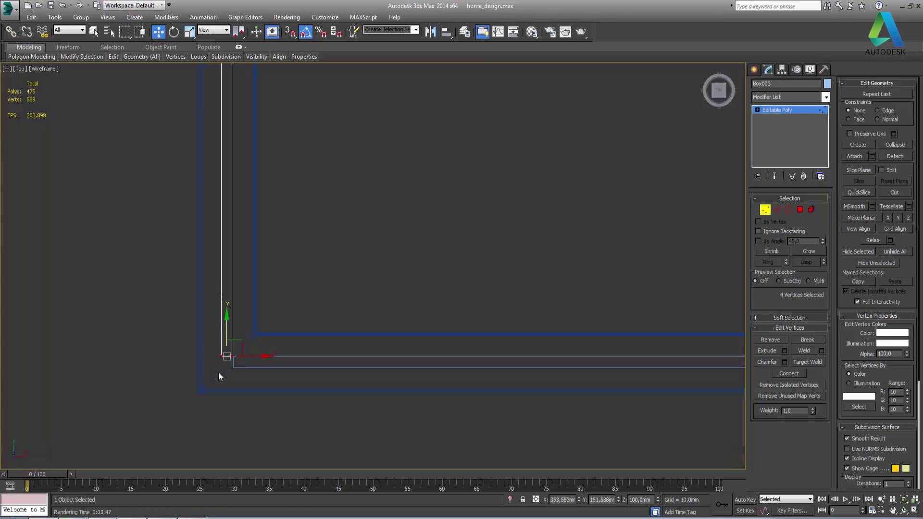
pyautogui.scroll(2, 218, 372)
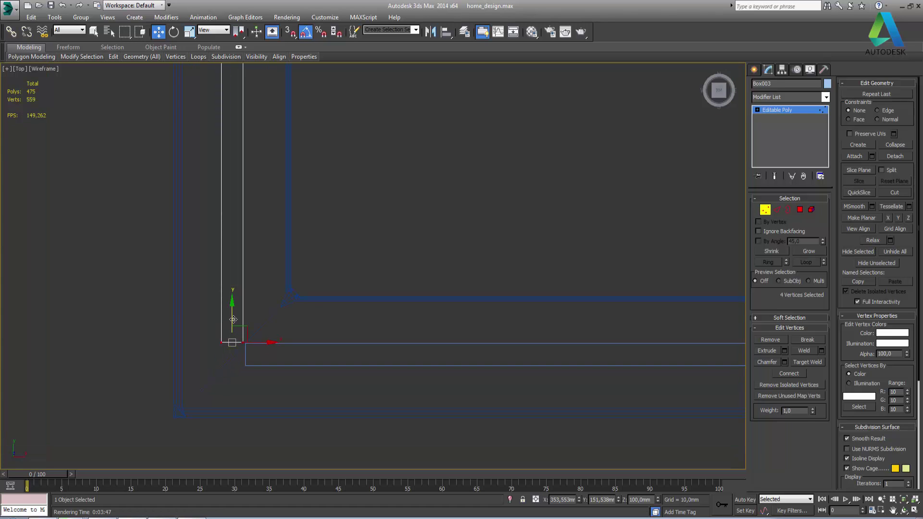
pyautogui.moveTo(233, 324); pyautogui.dragTo(231, 343)
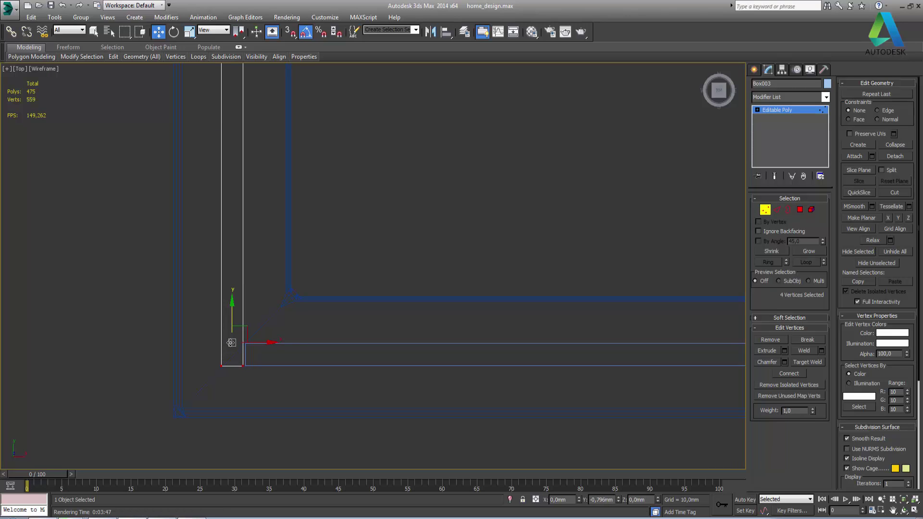
pyautogui.moveTo(232, 343); pyautogui.dragTo(232, 365)
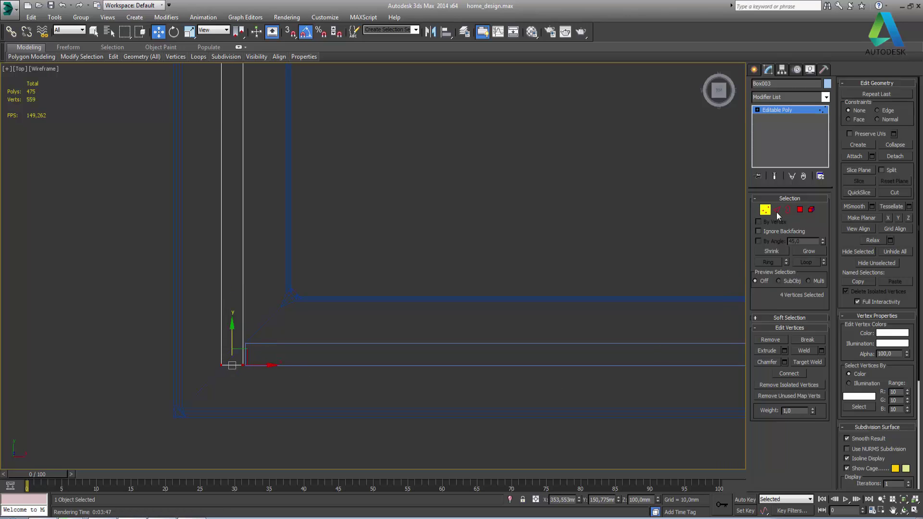
pyautogui.click(765, 210)
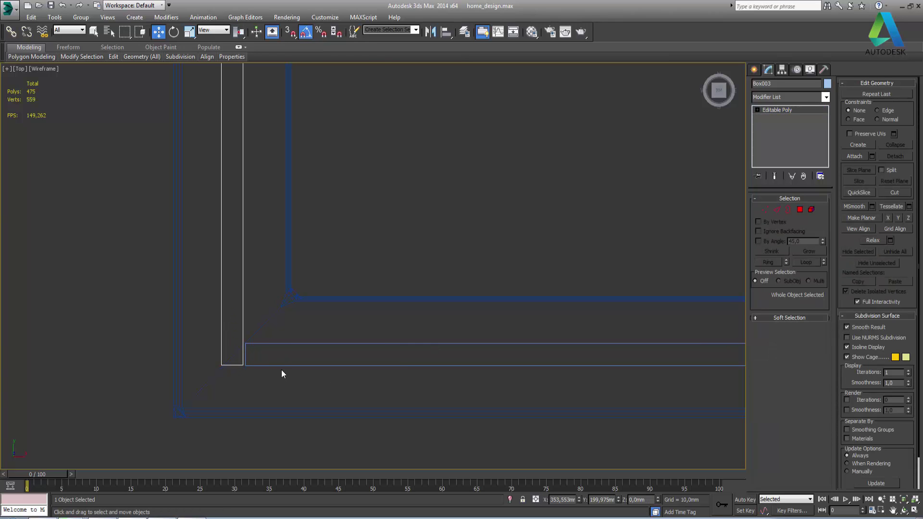
# Pull Box005's left-end vertices rightward, leaving a gap, and exit vertex editing
pyautogui.click(246, 351)
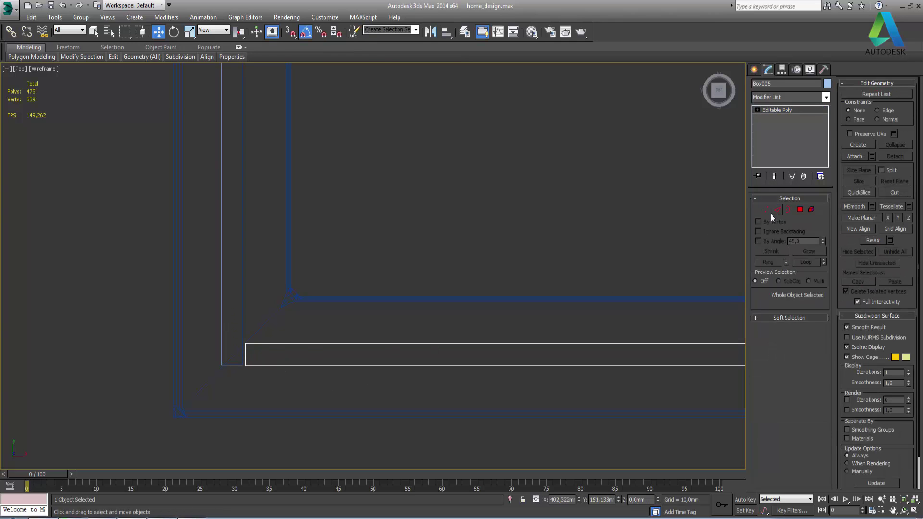
pyautogui.click(765, 210)
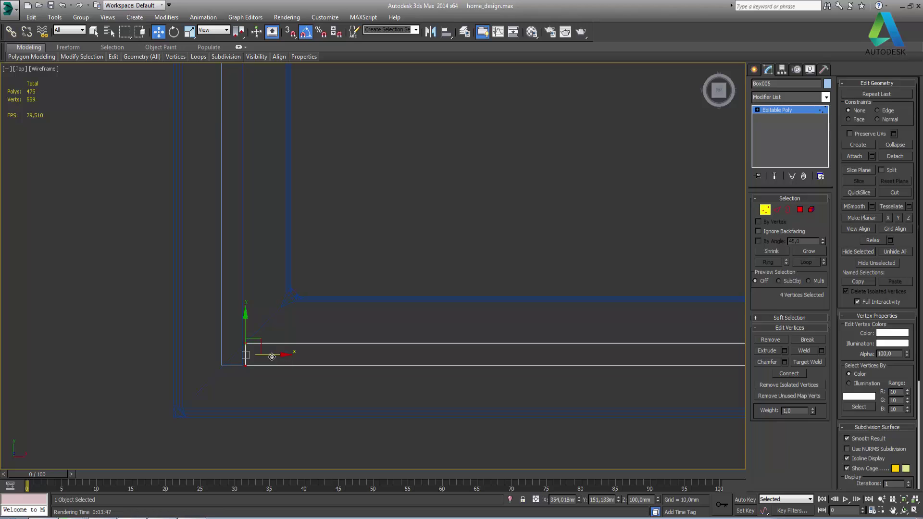
pyautogui.moveTo(273, 356); pyautogui.dragTo(286, 356)
pyautogui.click(763, 209)
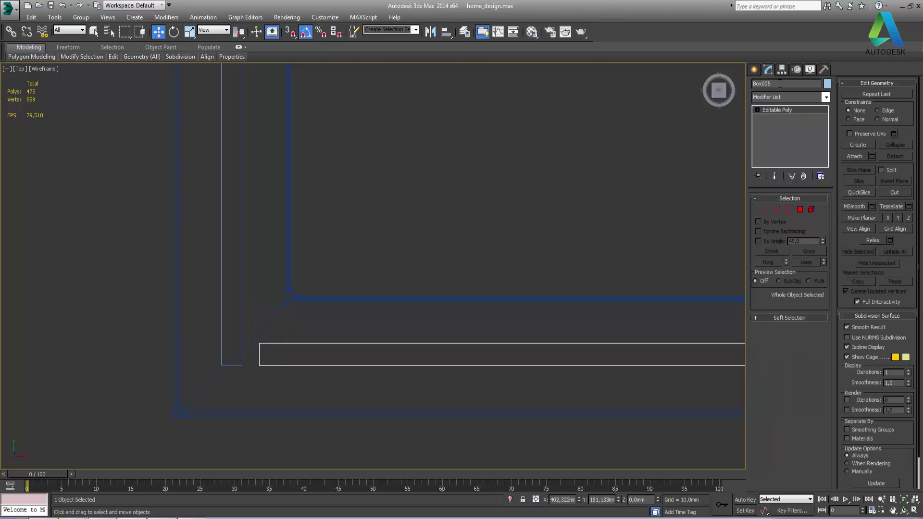
pyautogui.click(754, 70)
# Start a Line spline at the horizontal box's top edge near the junction
pyautogui.click(769, 86)
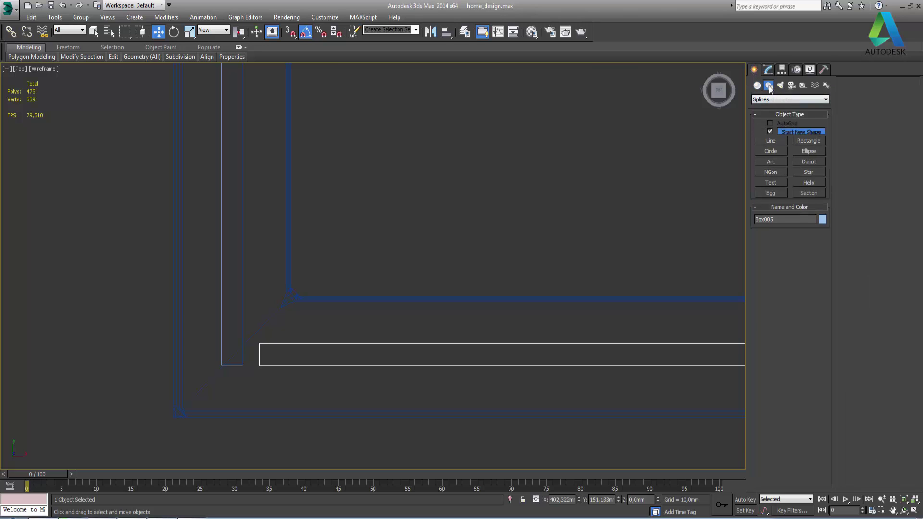
pyautogui.click(780, 142)
pyautogui.moveTo(288, 348)
pyautogui.mouseDown(button='middle')
pyautogui.moveTo(500, 229)
pyautogui.moveTo(349, 258)
pyautogui.mouseUp(button='middle')
pyautogui.scroll(3, 458, 243)
pyautogui.scroll(3, 470, 223)
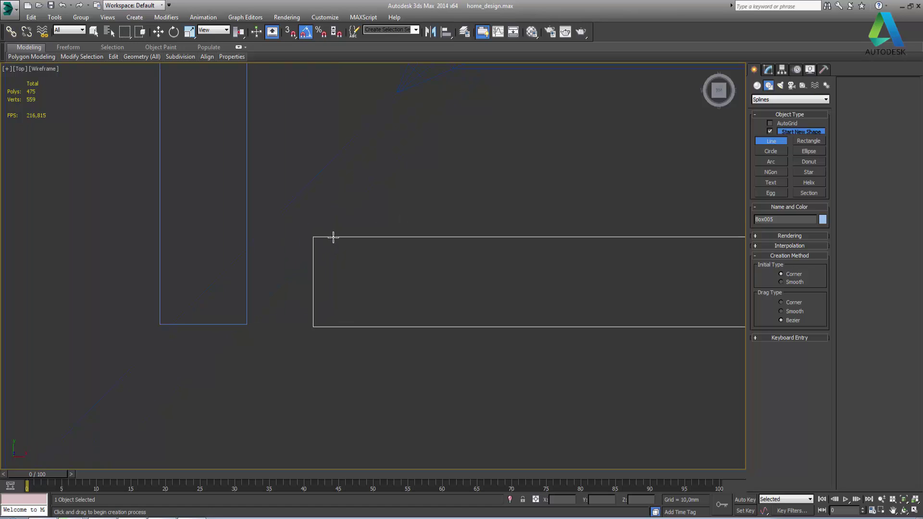
pyautogui.click(333, 237)
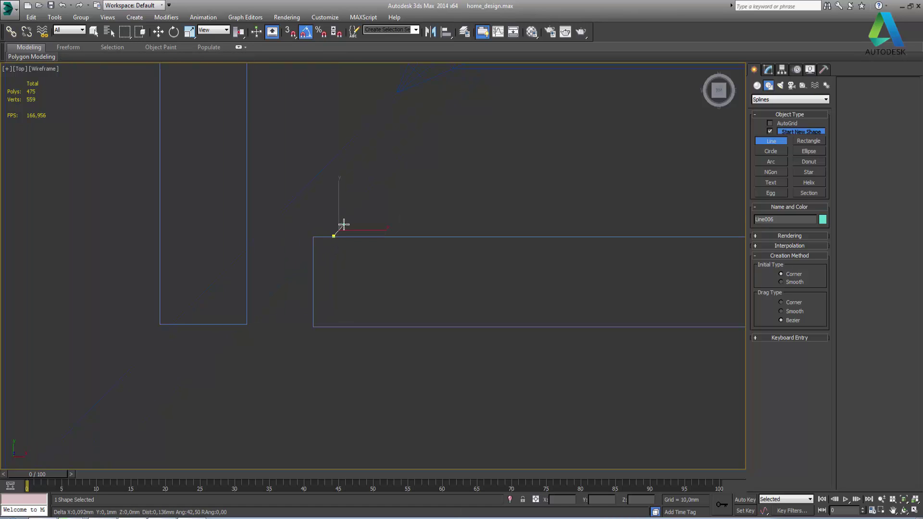
pyautogui.click(335, 226)
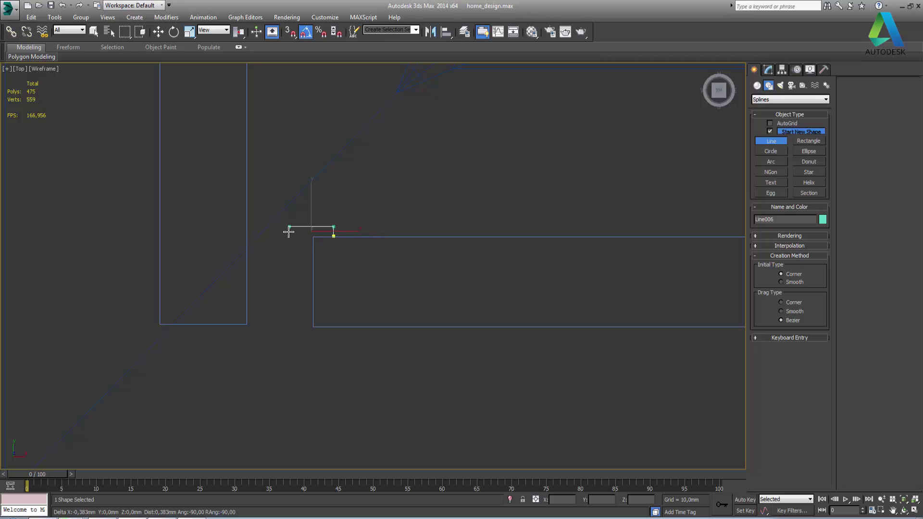
# Trace the bracket outline around the junction and close it as Line006
pyautogui.click(249, 233)
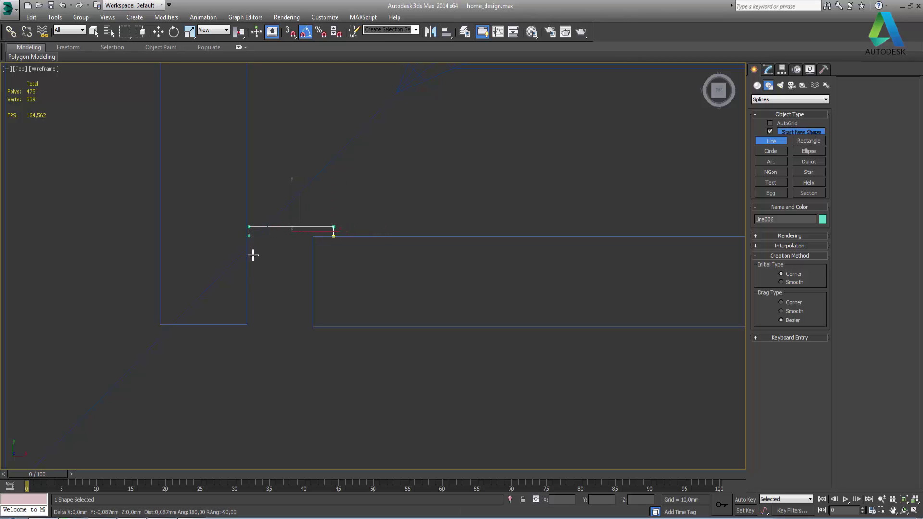
pyautogui.click(260, 363)
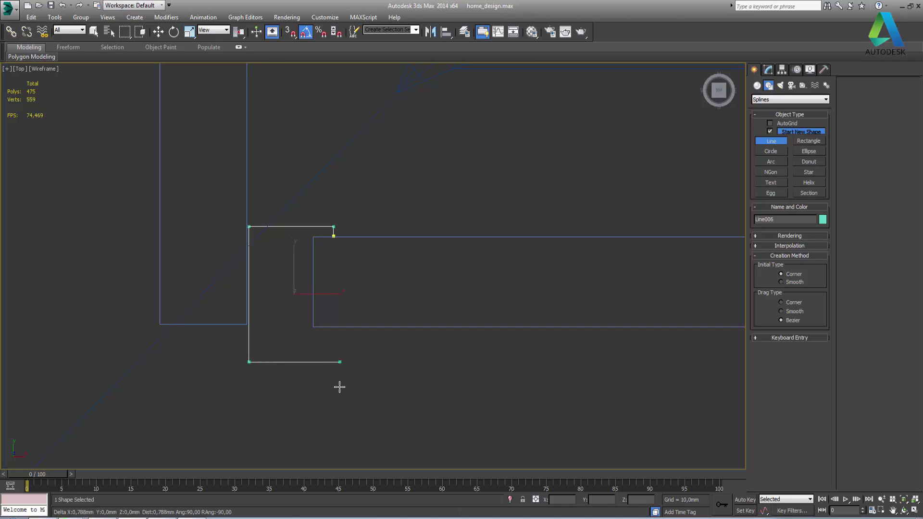
pyautogui.click(354, 332)
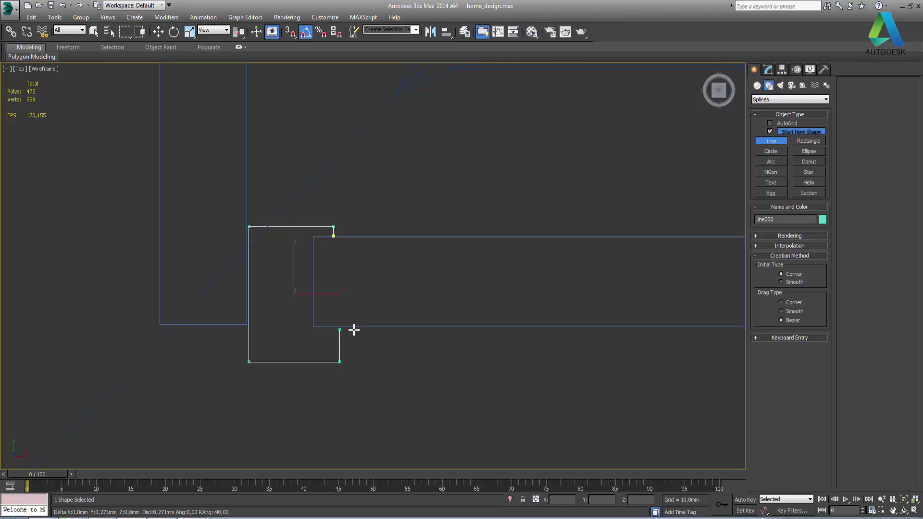
pyautogui.click(311, 332)
pyautogui.rightClick(312, 332)
pyautogui.click(333, 236)
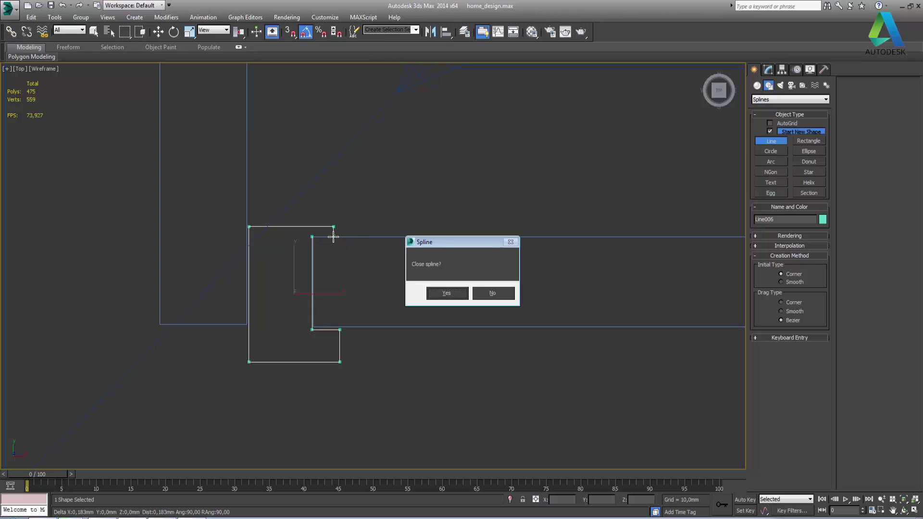
pyautogui.click(445, 294)
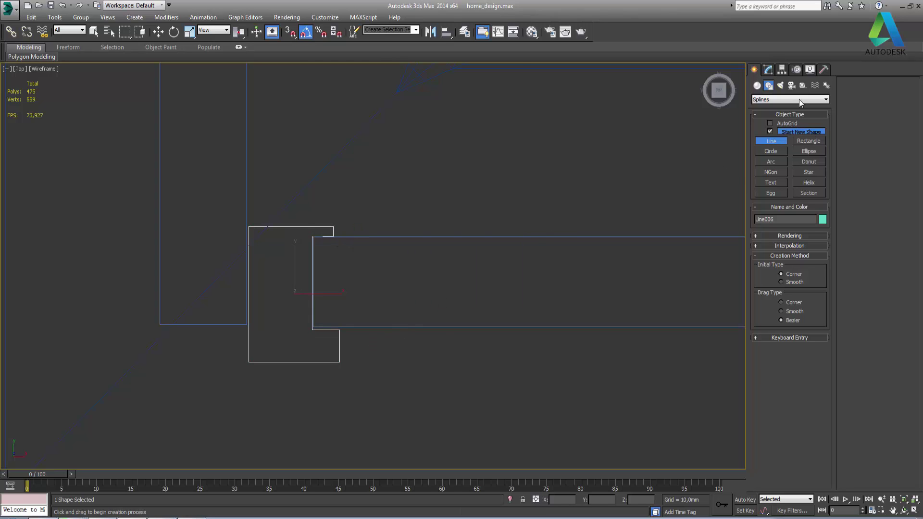
# In Line006's vertex mode, raise the outline's bottom corner vertices
pyautogui.click(768, 69)
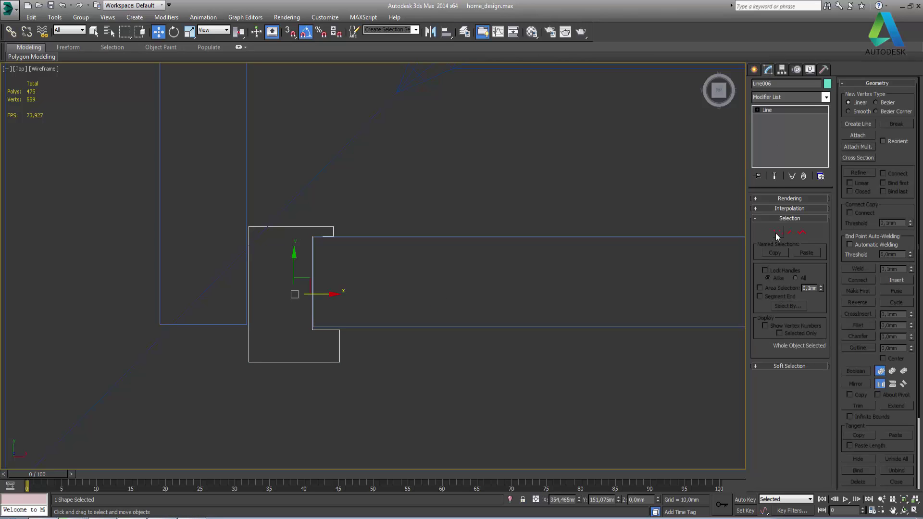
pyautogui.click(778, 232)
pyautogui.moveTo(393, 394); pyautogui.dragTo(244, 358)
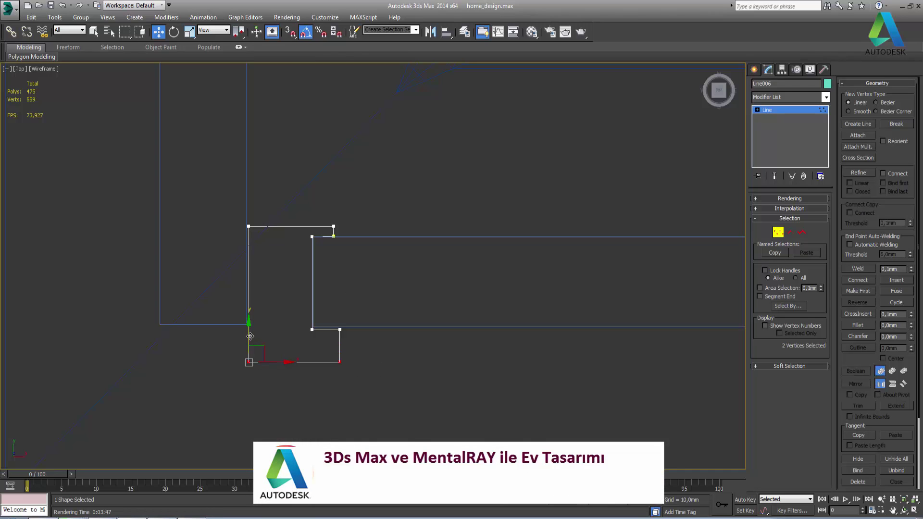
pyautogui.moveTo(252, 335); pyautogui.dragTo(257, 314)
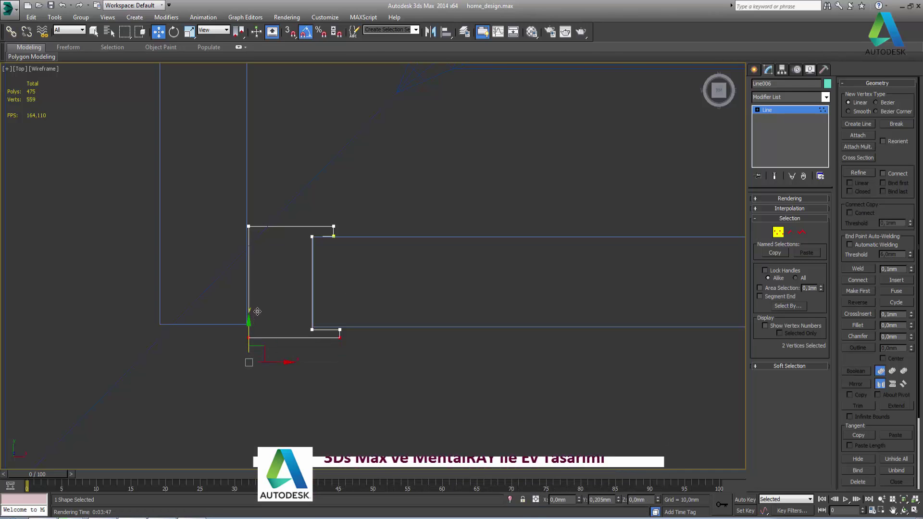
# Select the top and bottom vertices, try raising the bottom edge further, then undo
pyautogui.moveTo(225, 211); pyautogui.dragTo(362, 232)
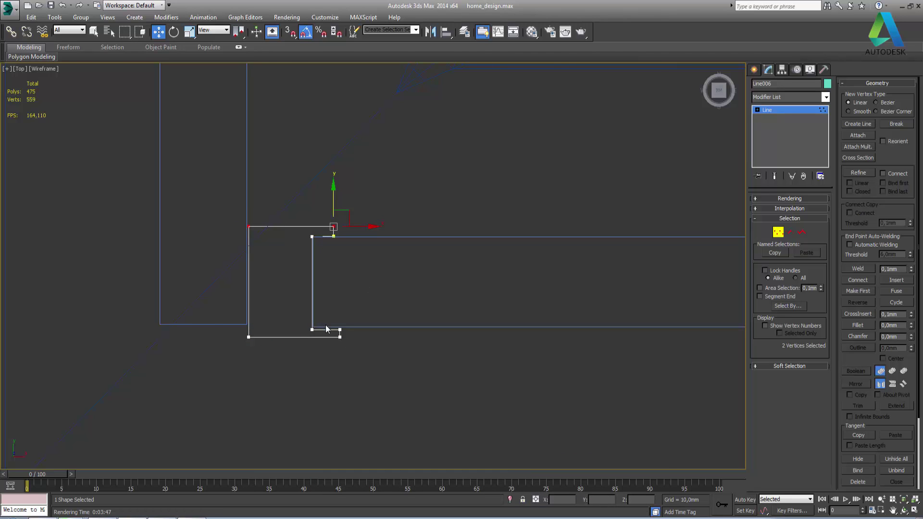
pyautogui.scroll(3, 325, 325)
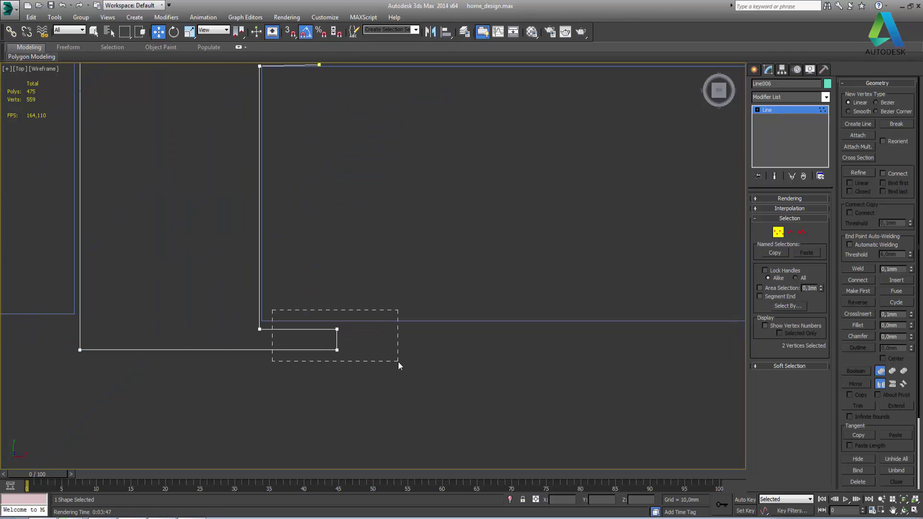
pyautogui.moveTo(386, 345); pyautogui.dragTo(398, 362)
pyautogui.scroll(2, 369, 351)
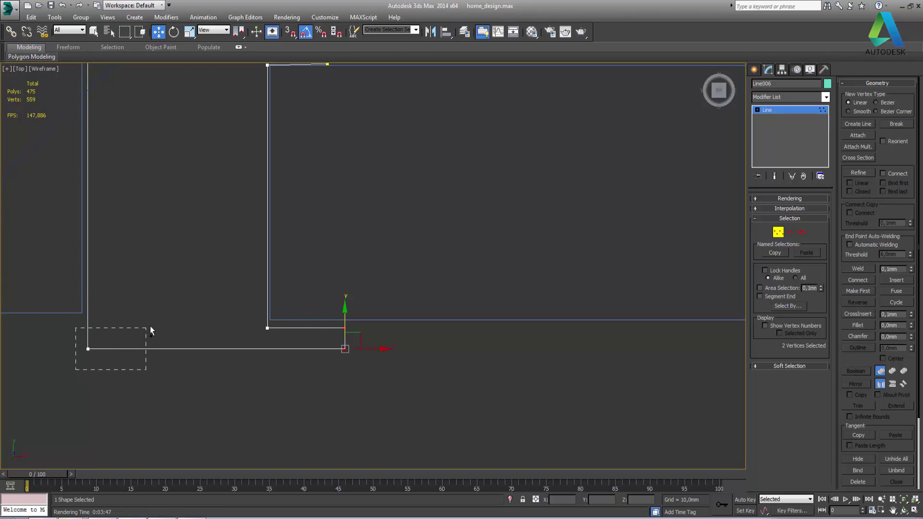
pyautogui.keyDown('ctrl'); pyautogui.moveTo(150, 327); pyautogui.dragTo(150, 327); pyautogui.keyUp('ctrl')
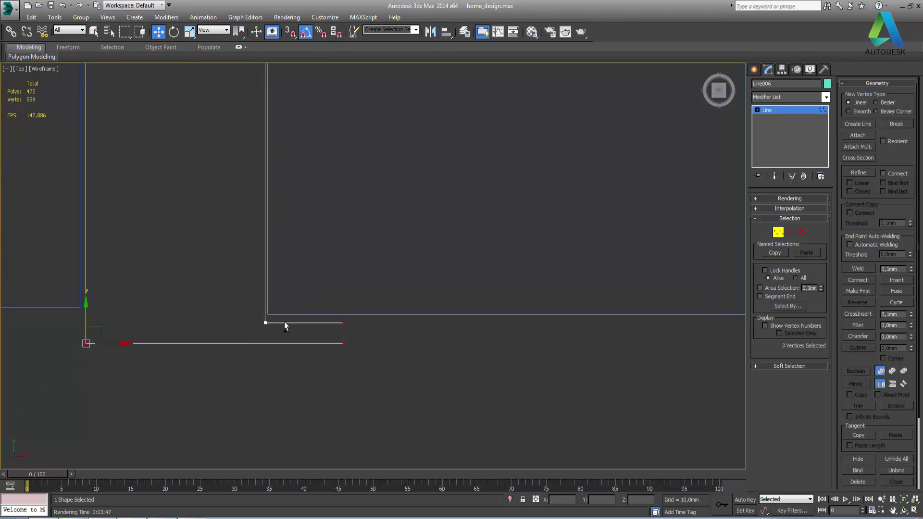
pyautogui.scroll(3, 284, 321)
pyautogui.moveTo(292, 292); pyautogui.dragTo(280, 363)
pyautogui.scroll(-2, 274, 308)
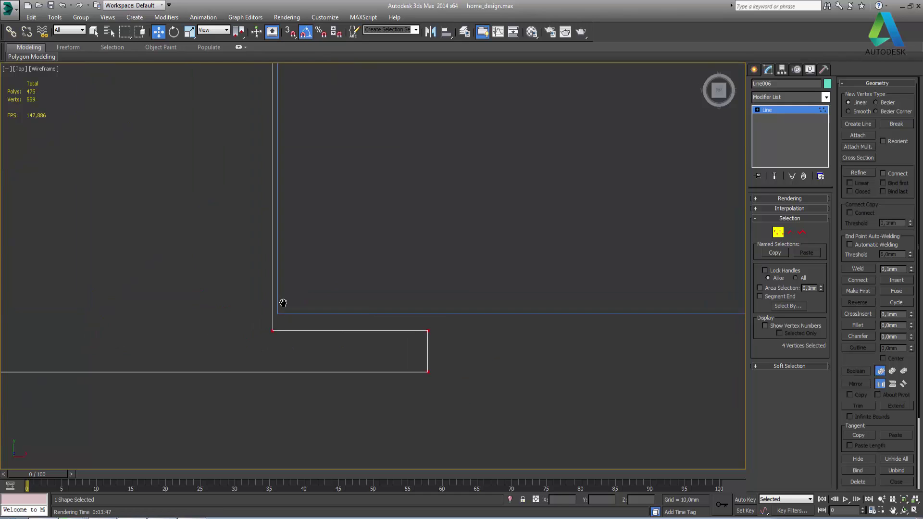
pyautogui.moveTo(241, 338); pyautogui.dragTo(414, 309, button='middle')
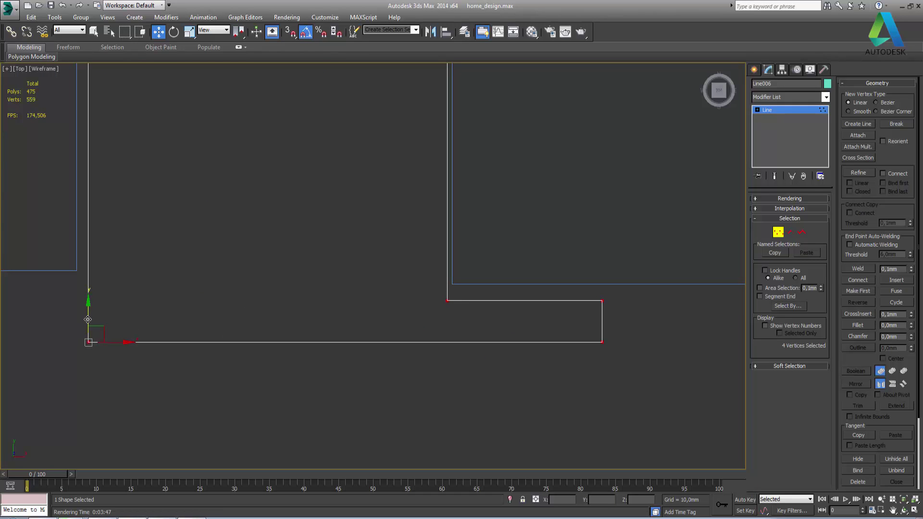
pyautogui.moveTo(88, 320); pyautogui.dragTo(91, 306)
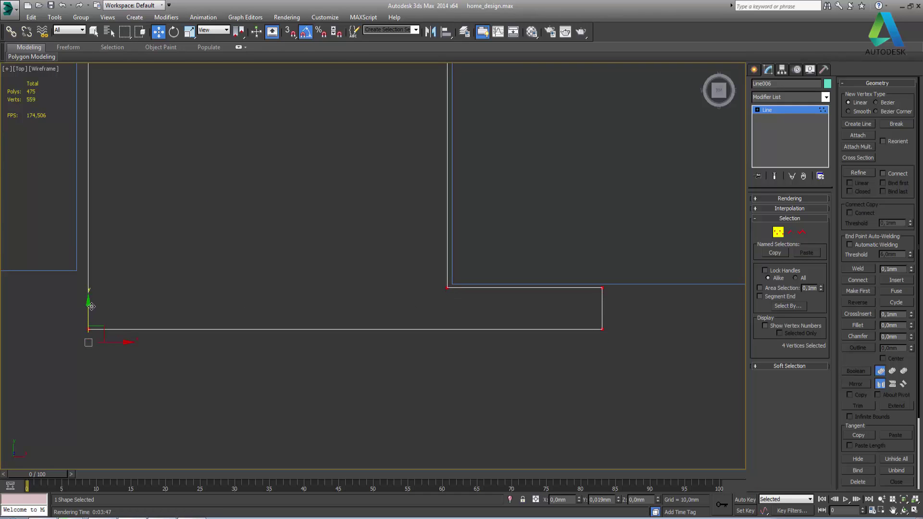
pyautogui.hotkey('ctrl', 'z')
# Recentre the top view and move the bottom-edge vertices slightly upward
pyautogui.scroll(-4, 397, 273)
pyautogui.scroll(-2, 385, 270)
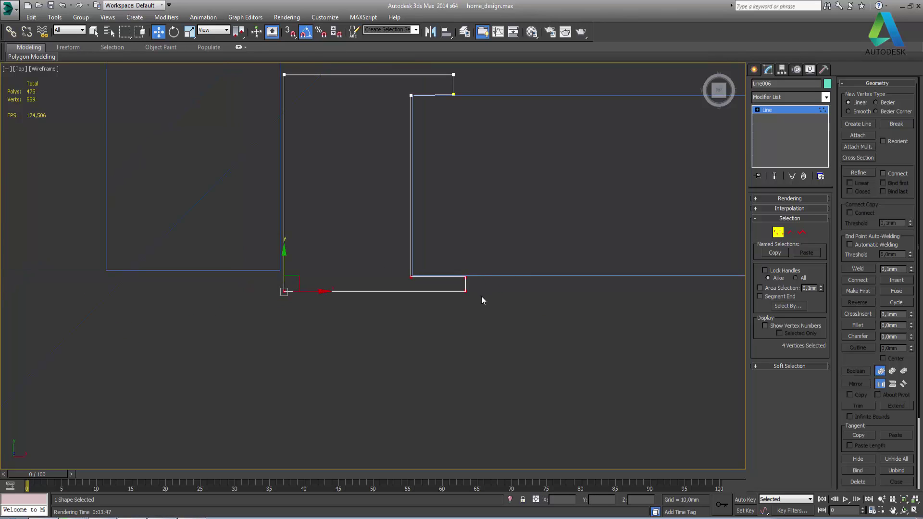
pyautogui.moveTo(482, 258); pyautogui.dragTo(418, 431, button='middle')
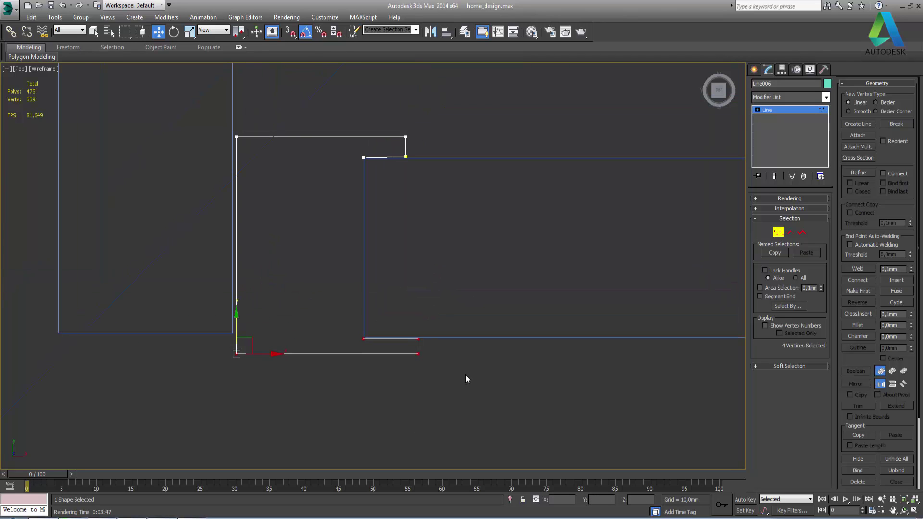
pyautogui.moveTo(466, 375); pyautogui.dragTo(182, 353)
pyautogui.moveTo(237, 336); pyautogui.dragTo(237, 318)
# Move the outline's top-edge vertices down
pyautogui.moveTo(223, 124); pyautogui.dragTo(468, 145)
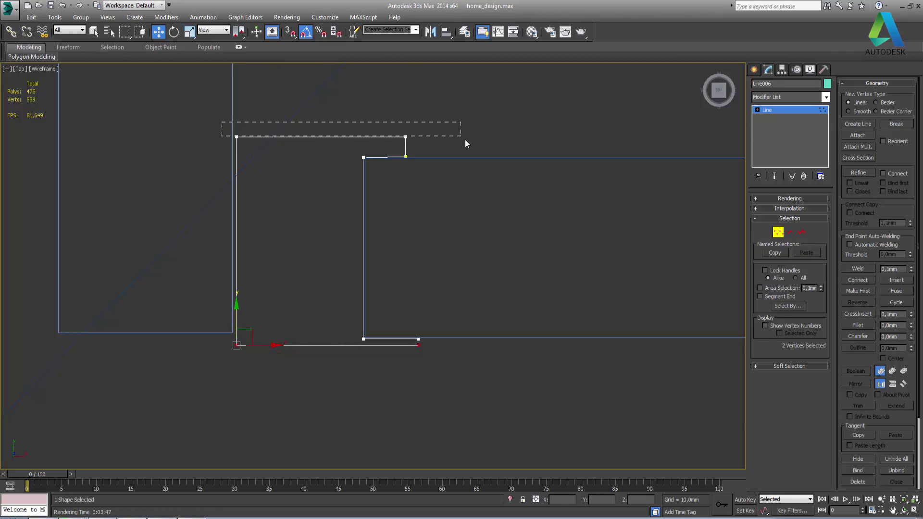
pyautogui.moveTo(406, 110); pyautogui.dragTo(406, 118)
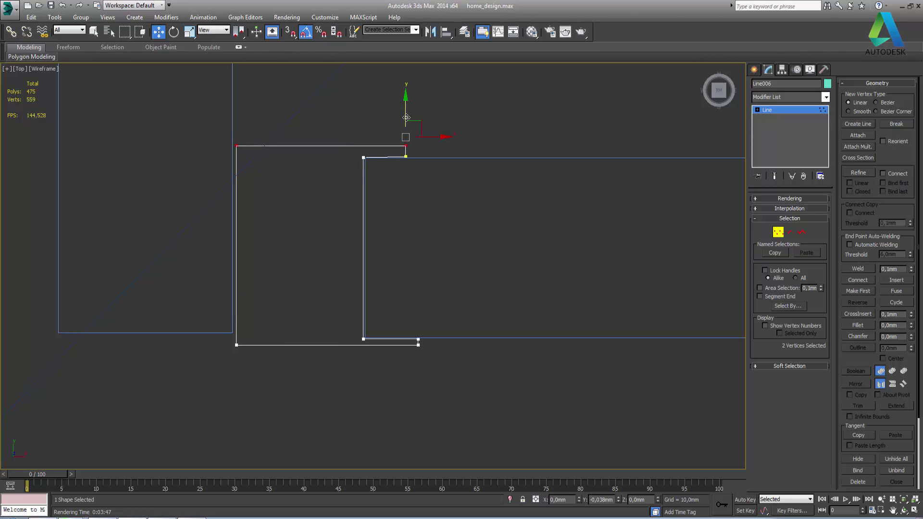
pyautogui.scroll(2, 374, 133)
pyautogui.scroll(4, 374, 134)
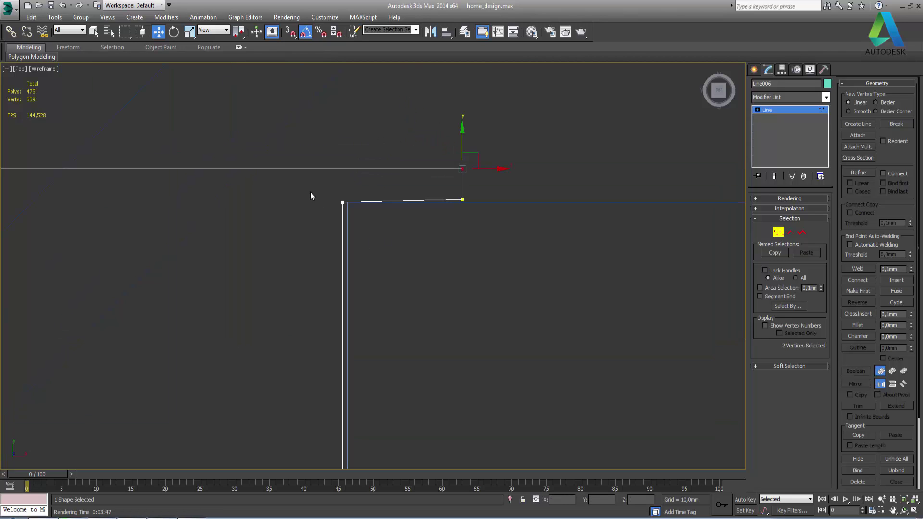
# Align the inner corner vertex with the wall corner and select the two left vertices
pyautogui.moveTo(310, 192); pyautogui.dragTo(388, 218)
pyautogui.moveTo(343, 177); pyautogui.dragTo(343, 171)
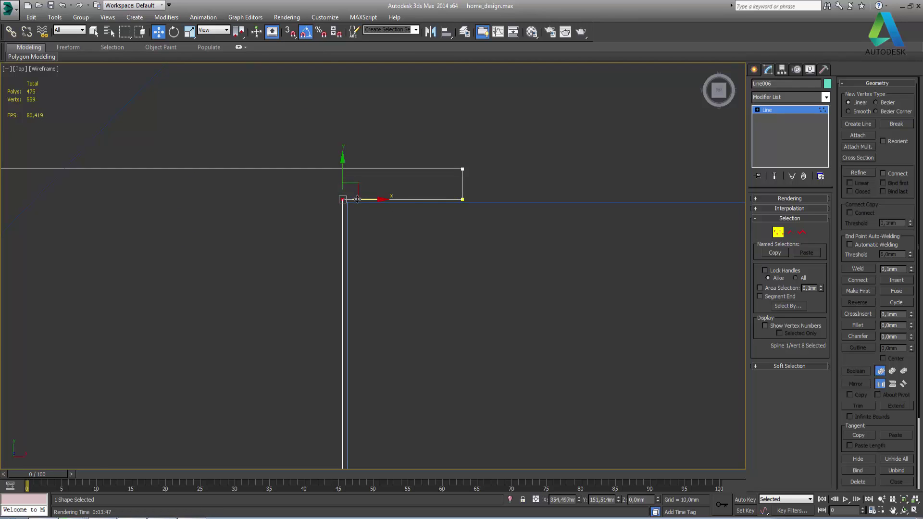
pyautogui.scroll(-4, 357, 199)
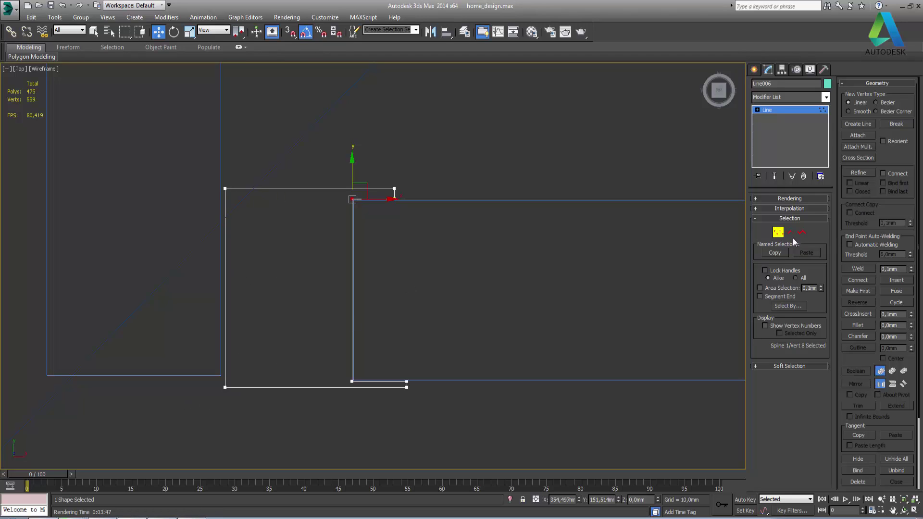
pyautogui.moveTo(205, 181); pyautogui.dragTo(253, 428)
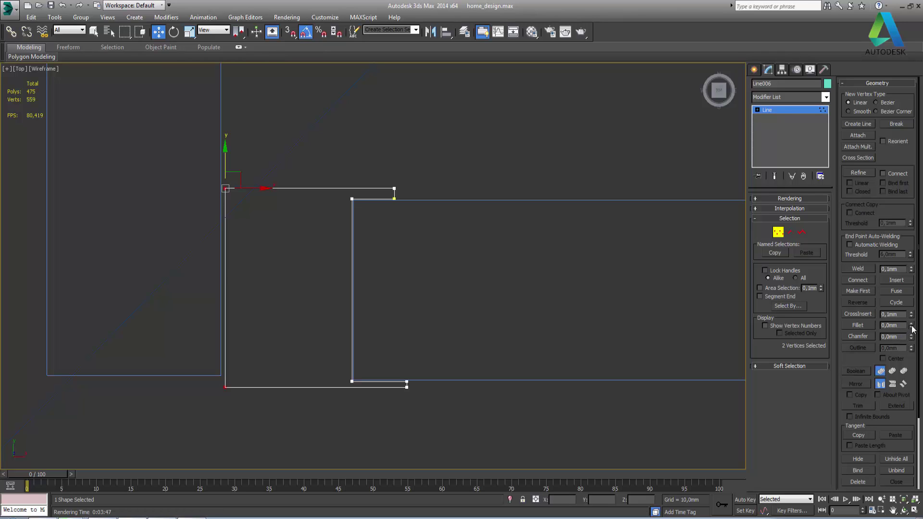
# Try a 0,5 fillet on the two left corners, then undo the oversized result
pyautogui.moveTo(912, 327); pyautogui.dragTo(913, 328)
pyautogui.doubleClick(888, 325)
pyautogui.write('0,5')
pyautogui.press('Return')
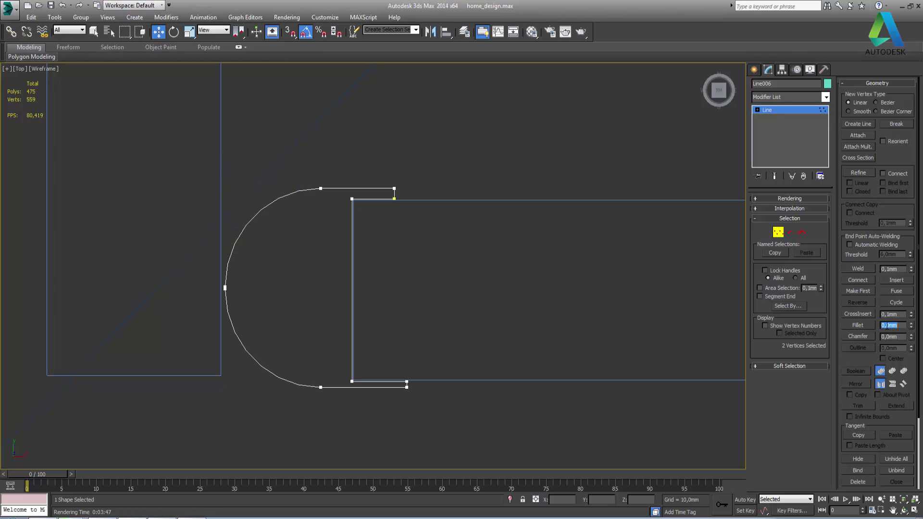
pyautogui.hotkey('ctrl', 'z')
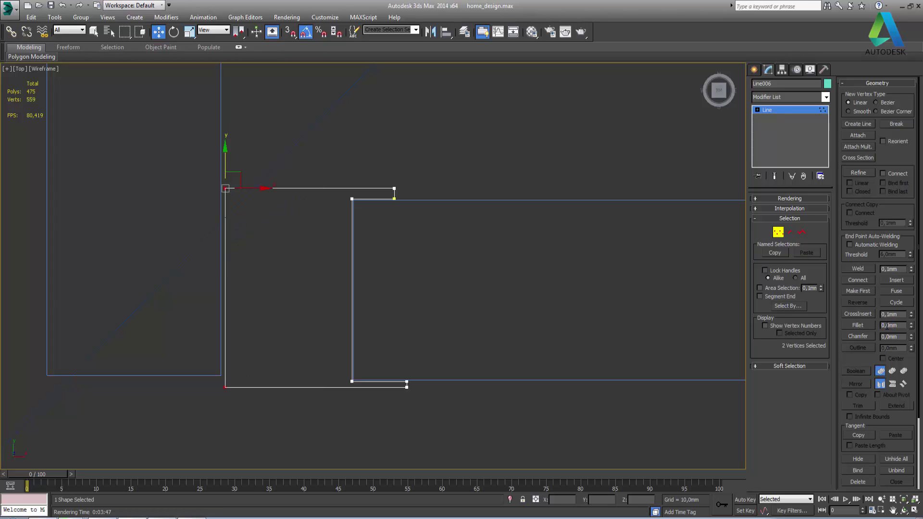
pyautogui.doubleClick(883, 326)
pyautogui.write('0,')
pyautogui.press('Return')
# Fillet the two left corners with radius 50 and exit vertex mode
pyautogui.click(225, 188)
pyautogui.click(883, 325)
pyautogui.write('50')
pyautogui.press('Return')
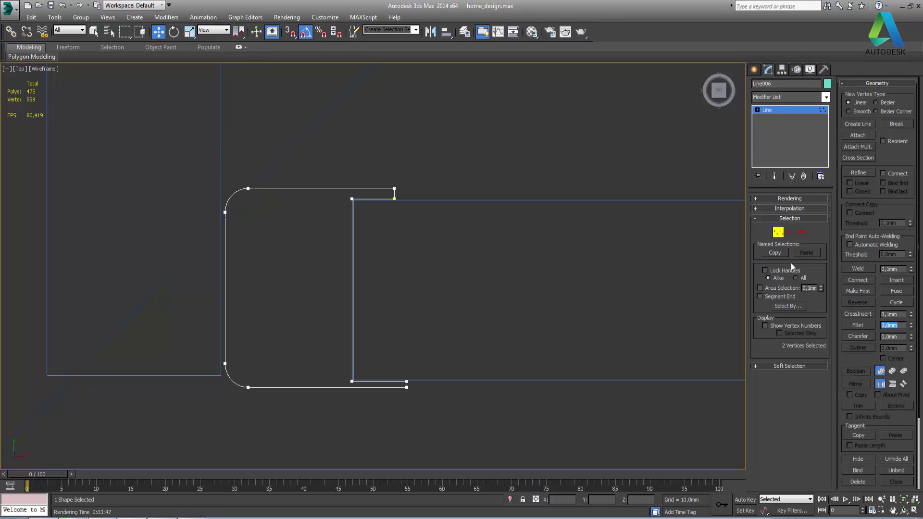
pyautogui.click(788, 264)
pyautogui.click(778, 232)
# Add an Extrude modifier to Line006 with Amount 200 mm
pyautogui.click(781, 97)
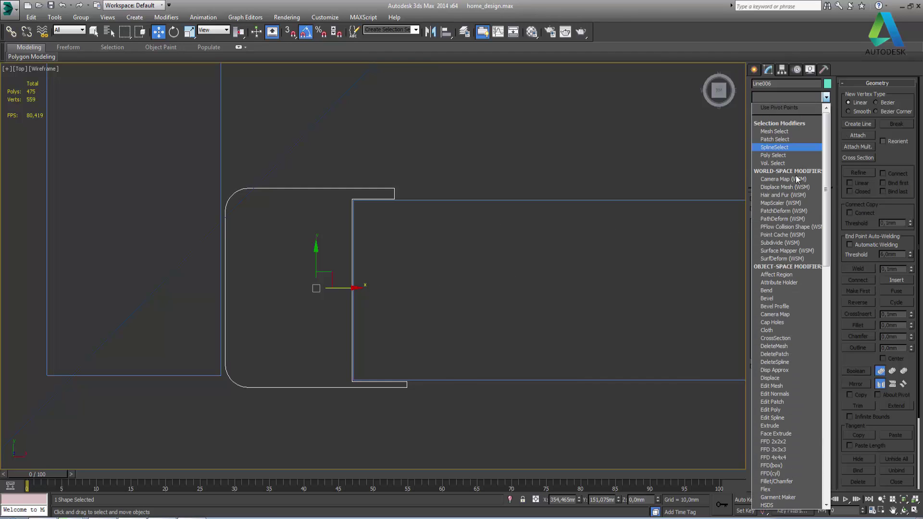
pyautogui.click(794, 425)
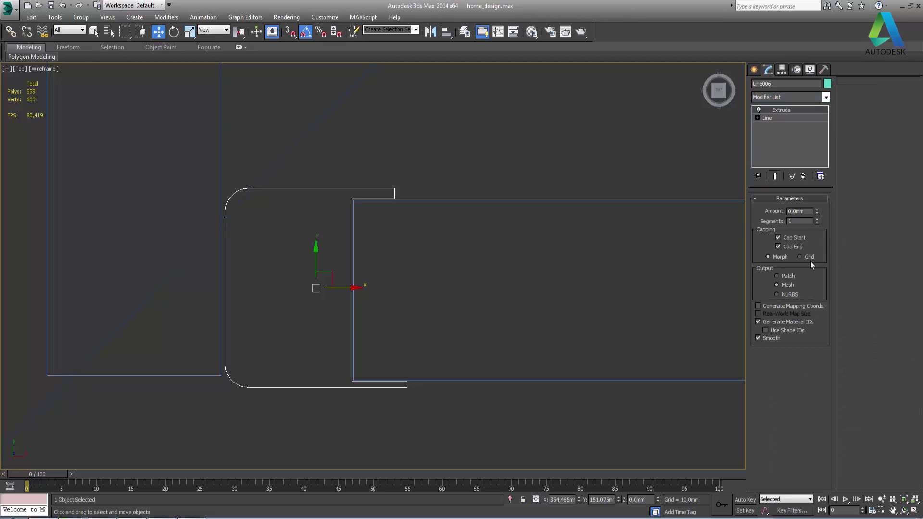
pyautogui.doubleClick(797, 212)
pyautogui.write('200')
pyautogui.press('Return')
pyautogui.doubleClick(796, 222)
pyautogui.write('5')
# Zoom out and pan the Top view toward the room corner
pyautogui.scroll(-1, 433, 231)
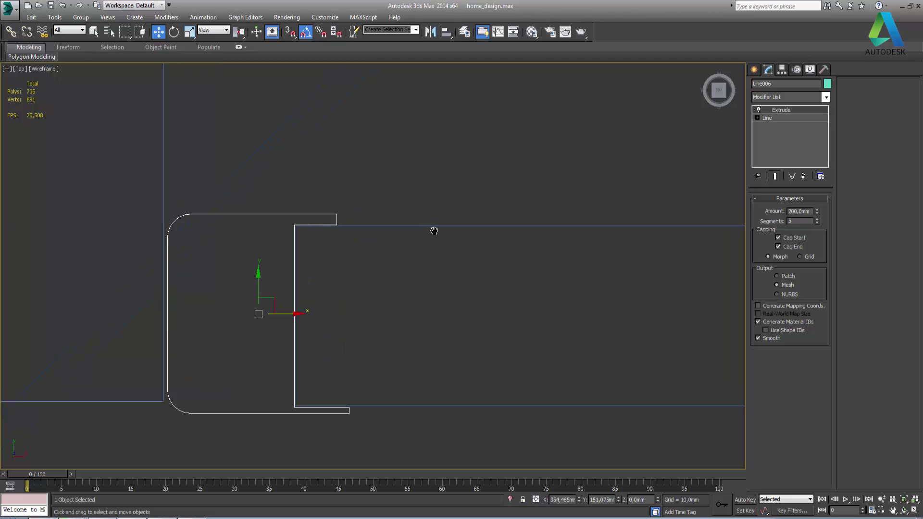
pyautogui.scroll(-2, 434, 232)
pyautogui.scroll(-2, 434, 232)
pyautogui.scroll(-2, 439, 232)
pyautogui.scroll(-2, 439, 234)
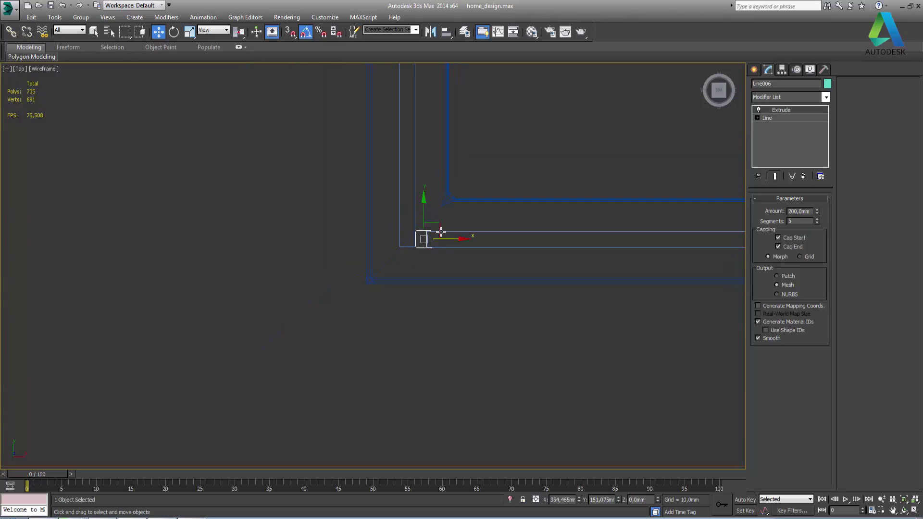
pyautogui.scroll(-2, 439, 237)
pyautogui.scroll(-1, 525, 217)
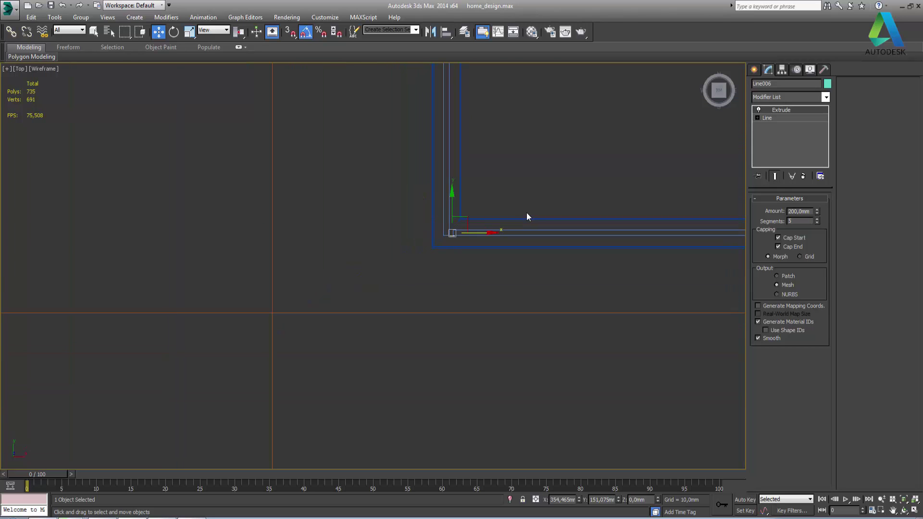
pyautogui.scroll(-2, 527, 214)
pyautogui.moveTo(522, 234); pyautogui.dragTo(422, 283, button='middle')
pyautogui.scroll(-1, 421, 283)
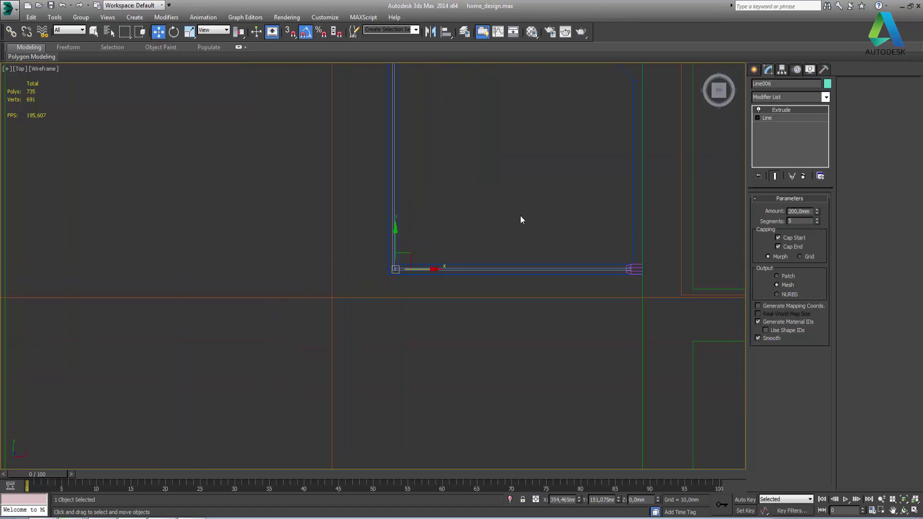
pyautogui.scroll(-1, 364, 339)
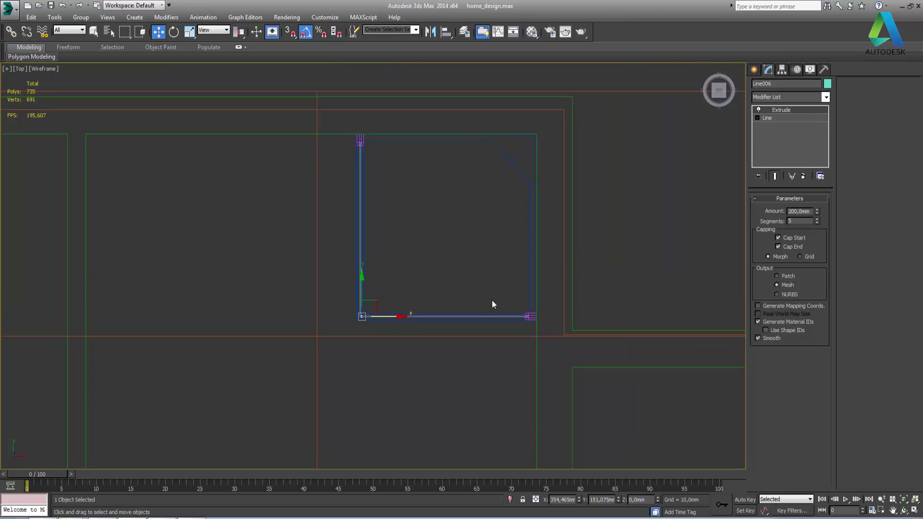
pyautogui.scroll(1, 517, 275)
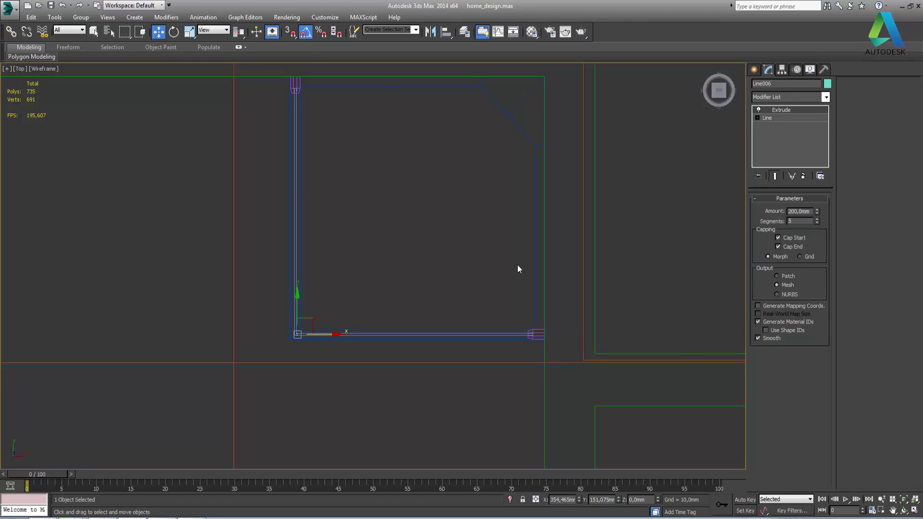
pyautogui.scroll(1, 518, 270)
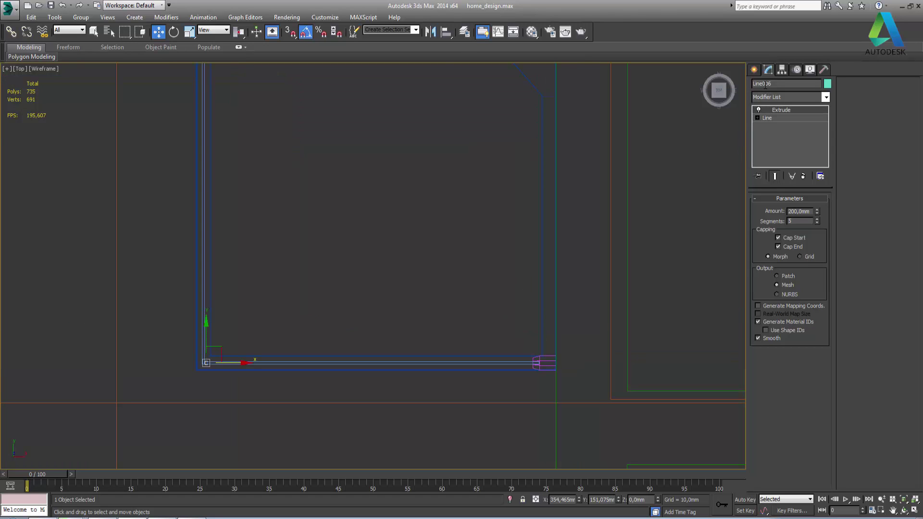
# Draw a small standard-primitive sphere near the wall
pyautogui.click(755, 71)
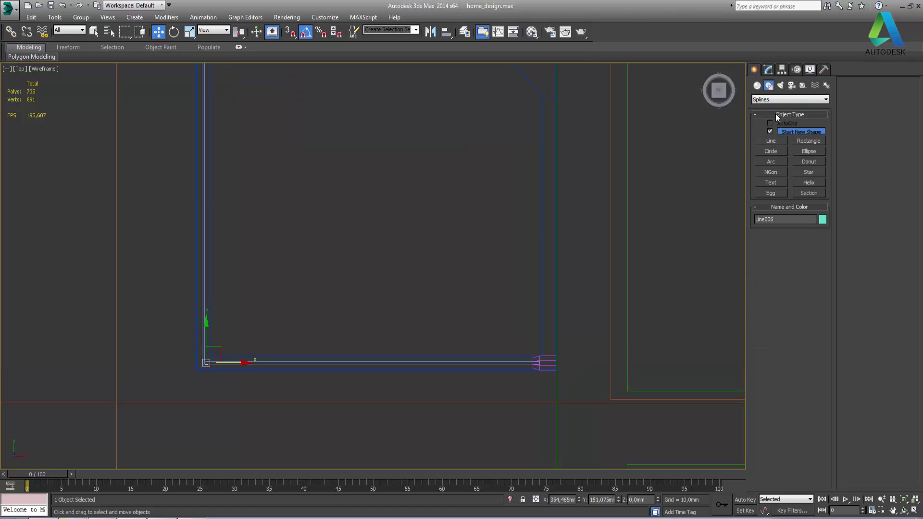
pyautogui.click(758, 86)
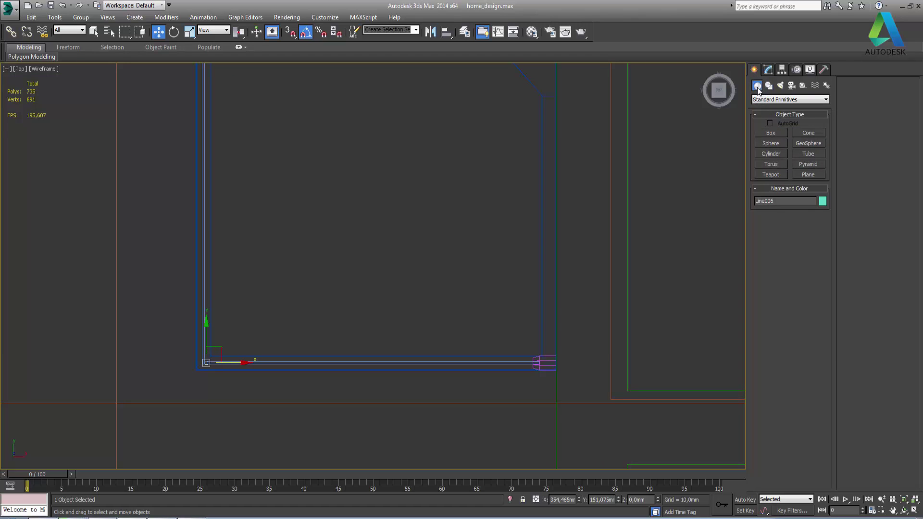
pyautogui.click(771, 144)
pyautogui.moveTo(481, 307)
pyautogui.mouseDown()
pyautogui.moveTo(495, 321)
pyautogui.moveTo(523, 306)
pyautogui.mouseUp()
pyautogui.press('w')
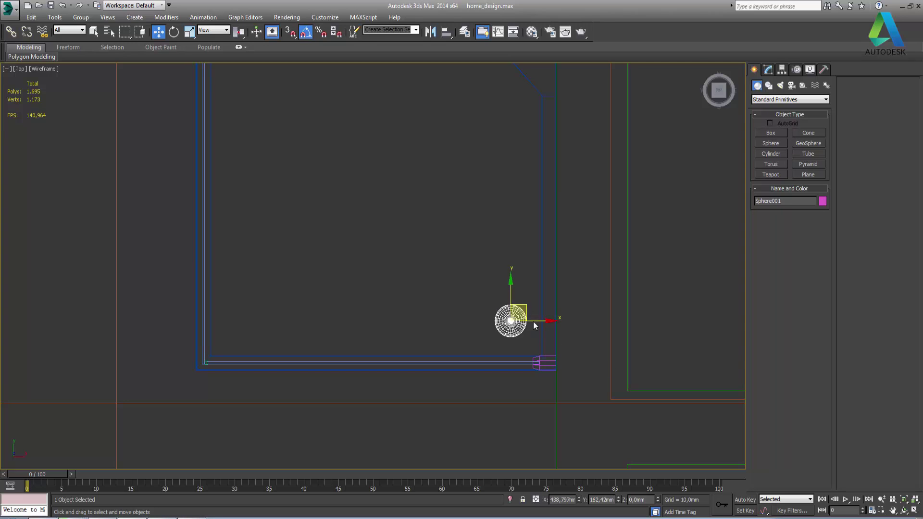
# Convert Sphere001 to Editable Poly and maximize the Front viewport, zooming in
pyautogui.rightClick(531, 317)
pyautogui.moveTo(574, 411)
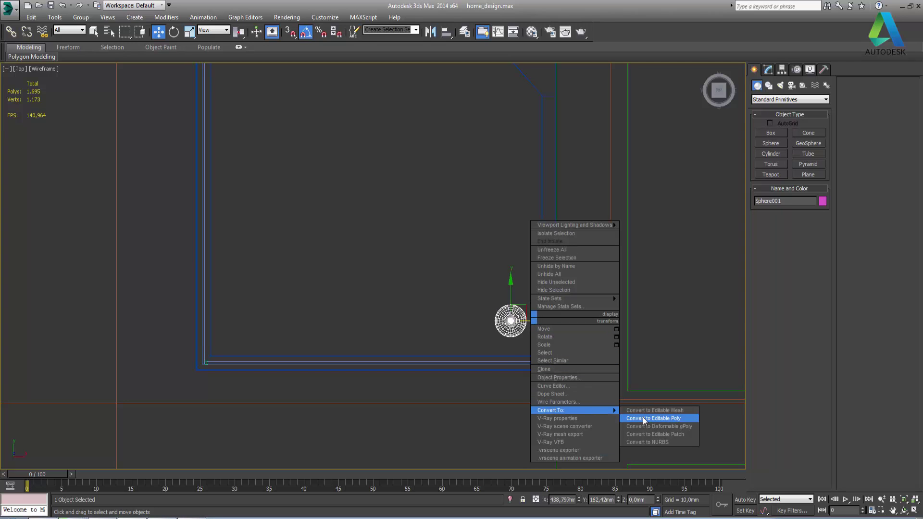
pyautogui.click(642, 418)
pyautogui.click(915, 514)
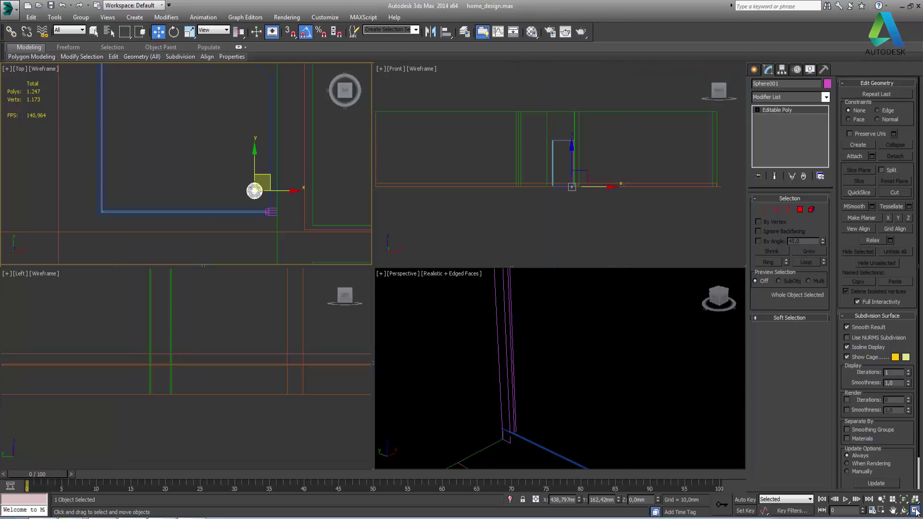
pyautogui.rightClick(626, 174)
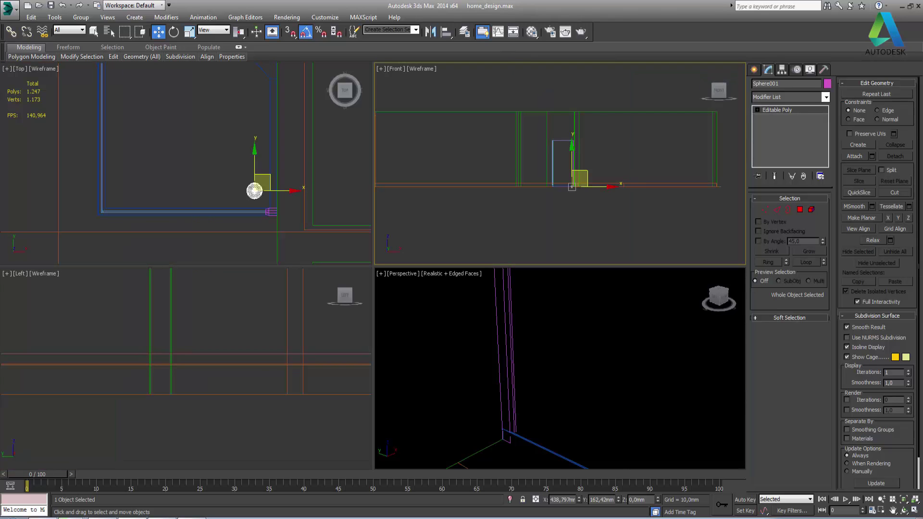
pyautogui.click(916, 513)
pyautogui.scroll(2, 394, 307)
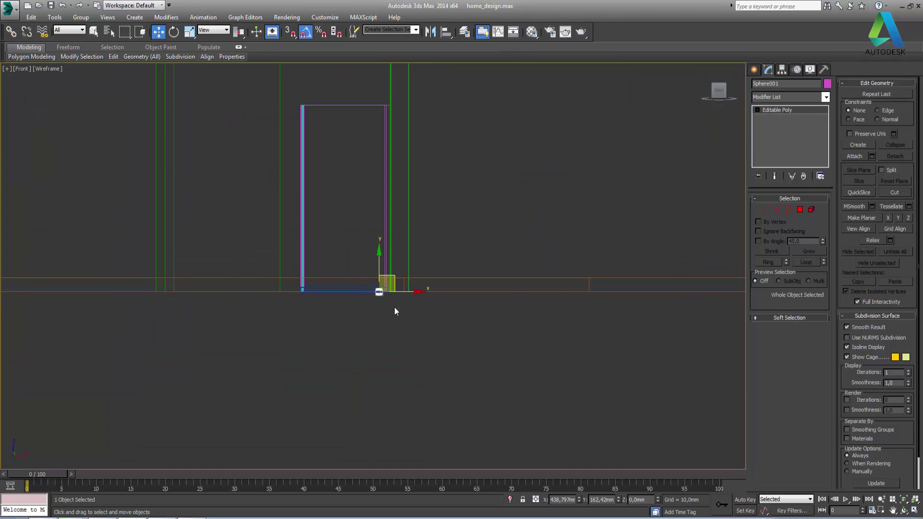
pyautogui.scroll(2, 391, 310)
pyautogui.scroll(2, 391, 315)
pyautogui.scroll(2, 391, 319)
pyautogui.scroll(3, 390, 325)
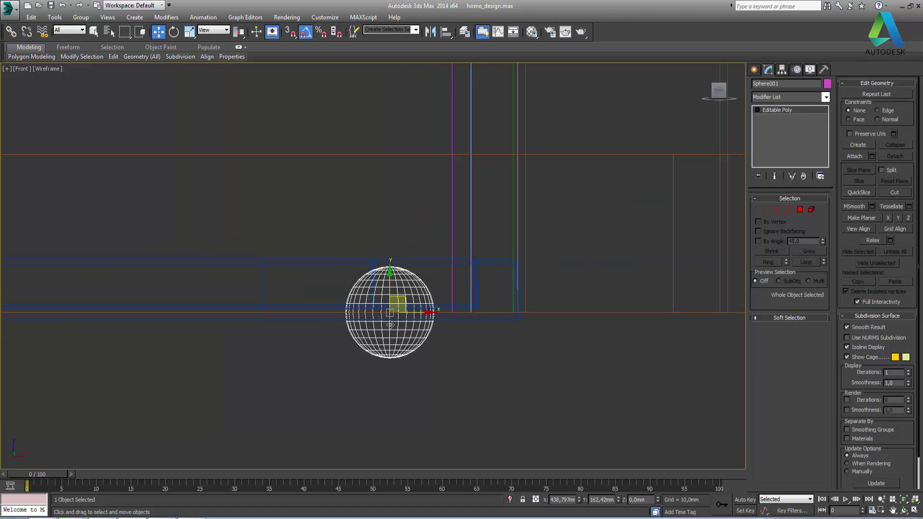
# Delete the sphere's lower-half vertices to leave a dome
pyautogui.click(765, 210)
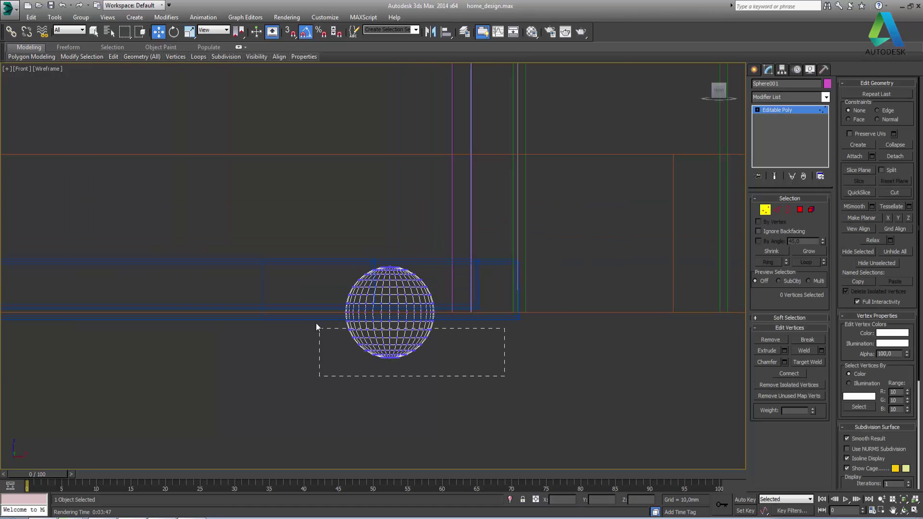
pyautogui.moveTo(316, 326); pyautogui.dragTo(314, 323)
pyautogui.press('Delete')
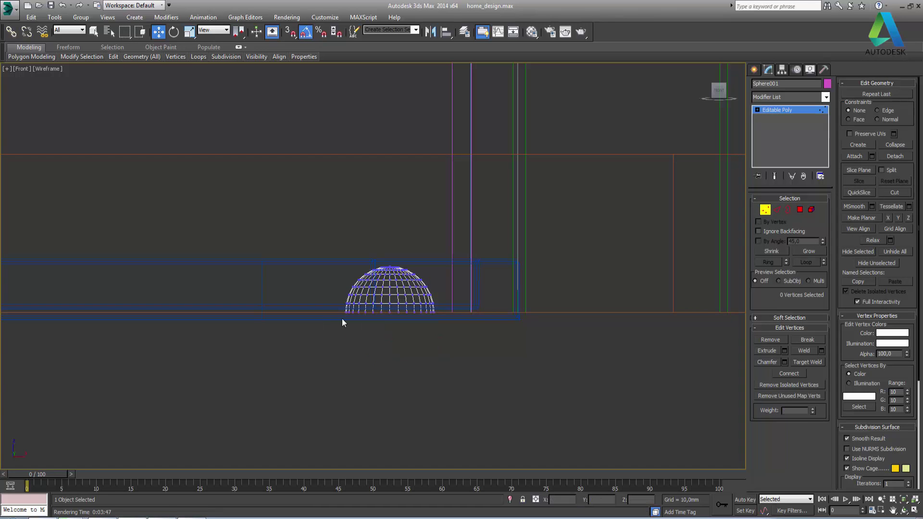
pyautogui.scroll(4, 407, 296)
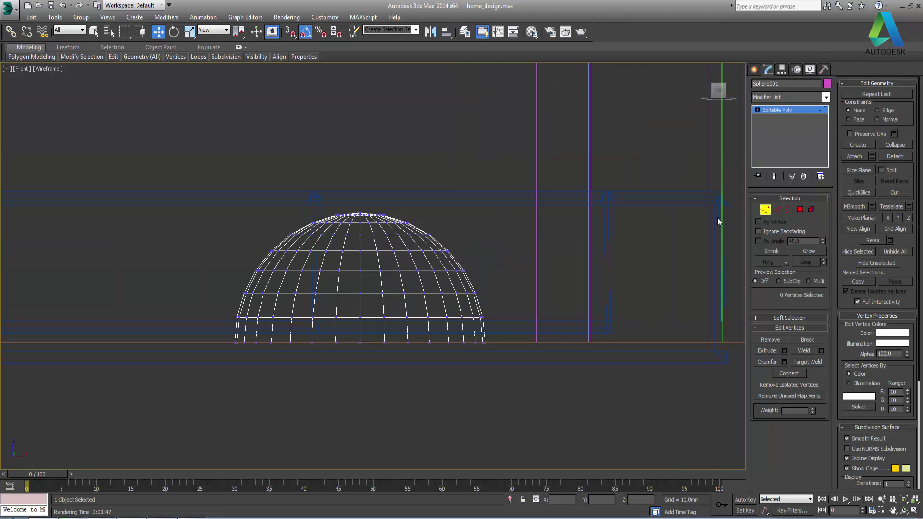
pyautogui.click(763, 212)
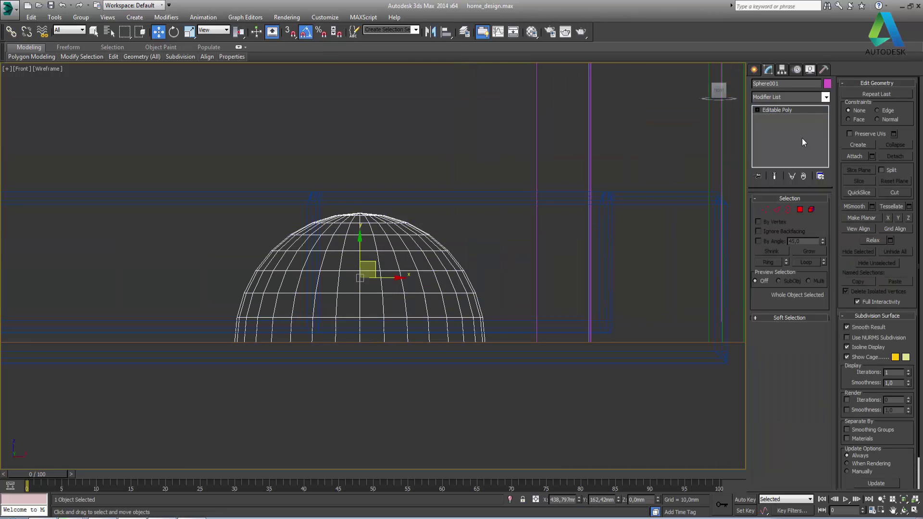
# Add an FFD 4x4x4 modifier and lower its top control-point rows
pyautogui.click(793, 97)
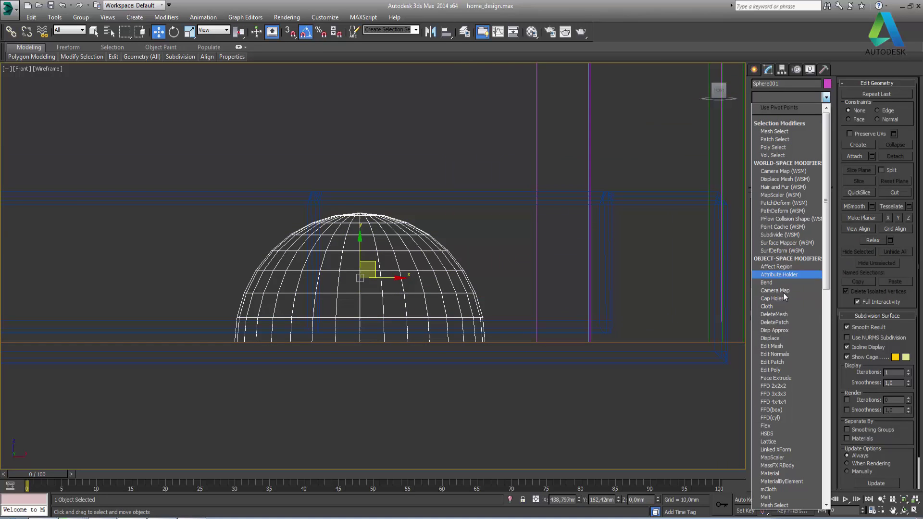
pyautogui.click(794, 400)
pyautogui.click(767, 110)
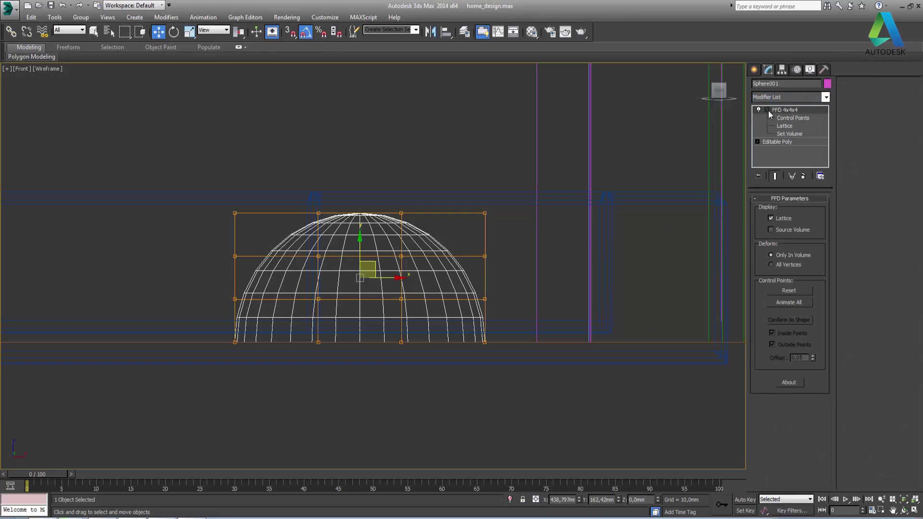
pyautogui.click(795, 118)
pyautogui.moveTo(192, 176); pyautogui.dragTo(538, 318)
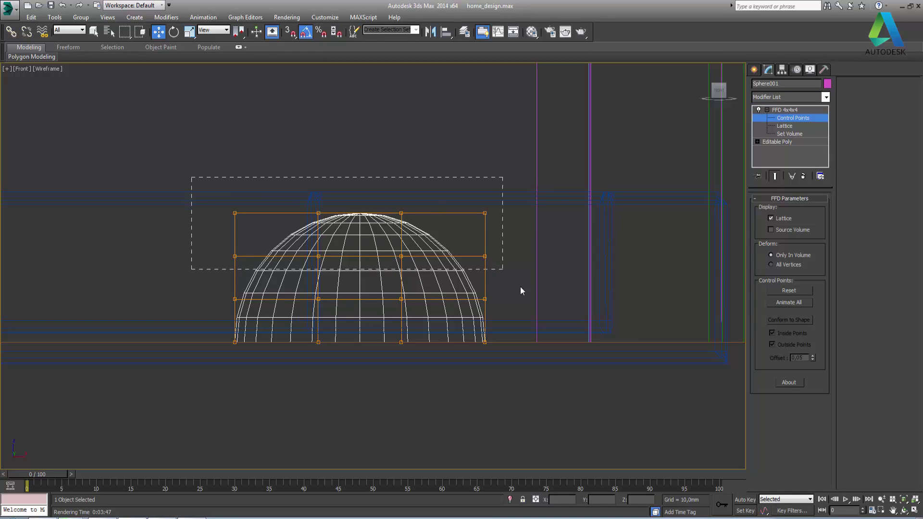
pyautogui.moveTo(361, 230); pyautogui.dragTo(361, 264)
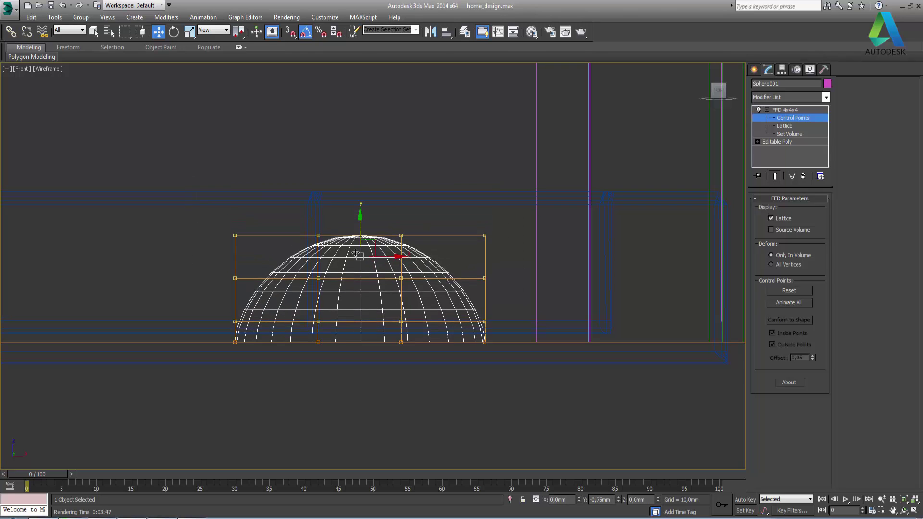
# Lower the top two rows, then the top row, flattening the dome further
pyautogui.moveTo(160, 182); pyautogui.dragTo(521, 328)
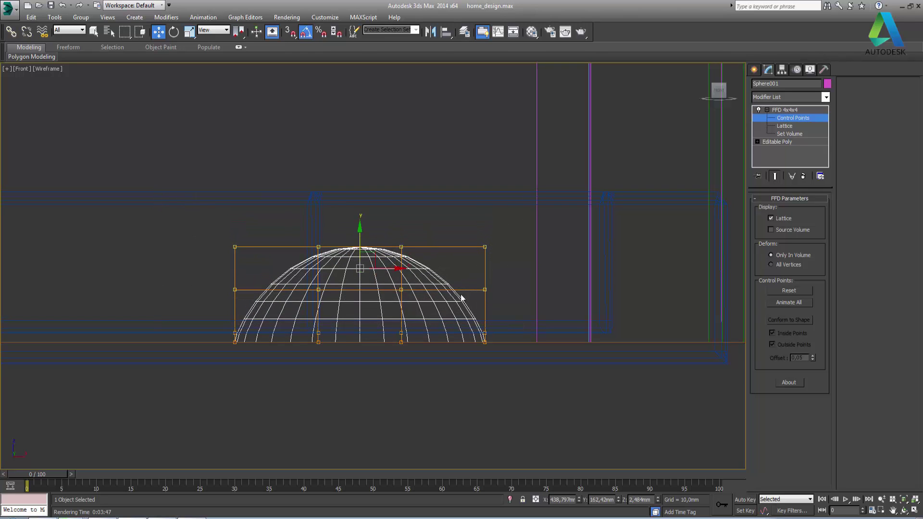
pyautogui.moveTo(358, 235); pyautogui.dragTo(359, 265)
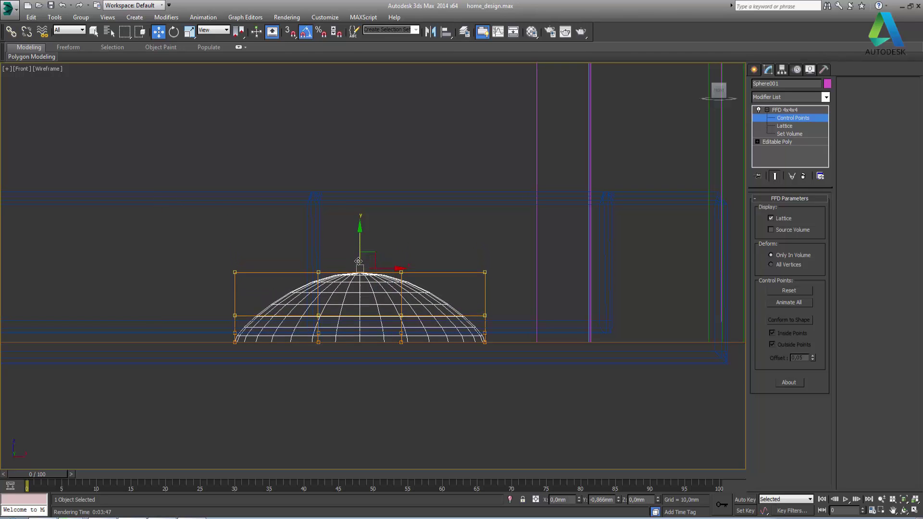
pyautogui.moveTo(225, 236)
pyautogui.mouseDown()
pyautogui.moveTo(489, 319)
pyautogui.moveTo(511, 306)
pyautogui.mouseUp()
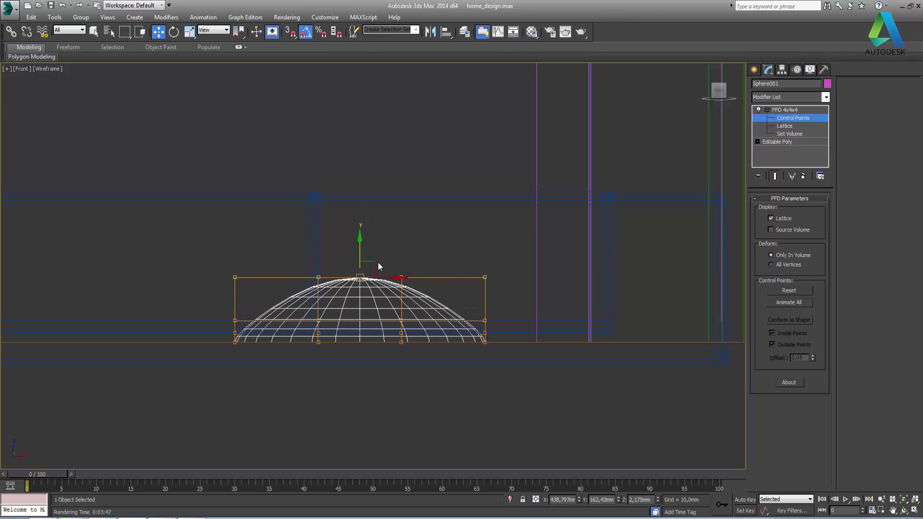
pyautogui.moveTo(360, 248); pyautogui.dragTo(359, 286)
pyautogui.click(784, 109)
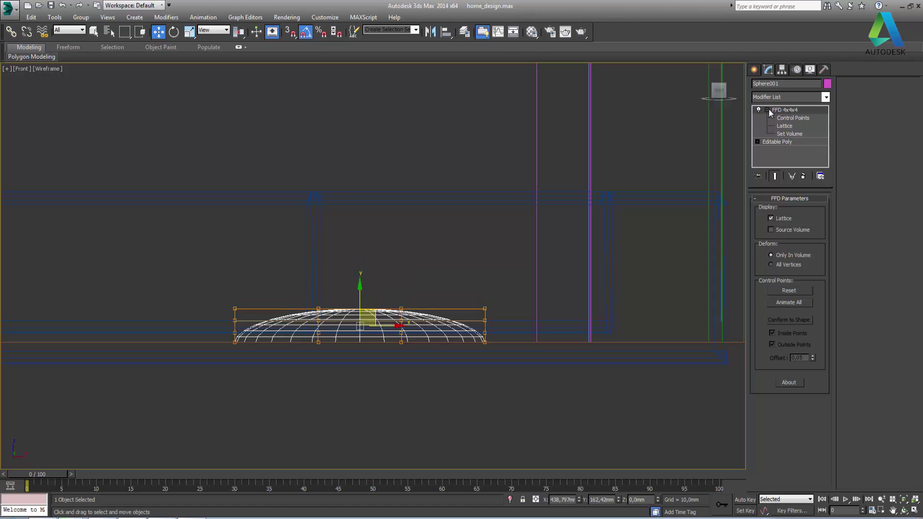
pyautogui.click(767, 109)
# Raise the flattened dome slightly and restore the four-viewport layout
pyautogui.click(496, 315)
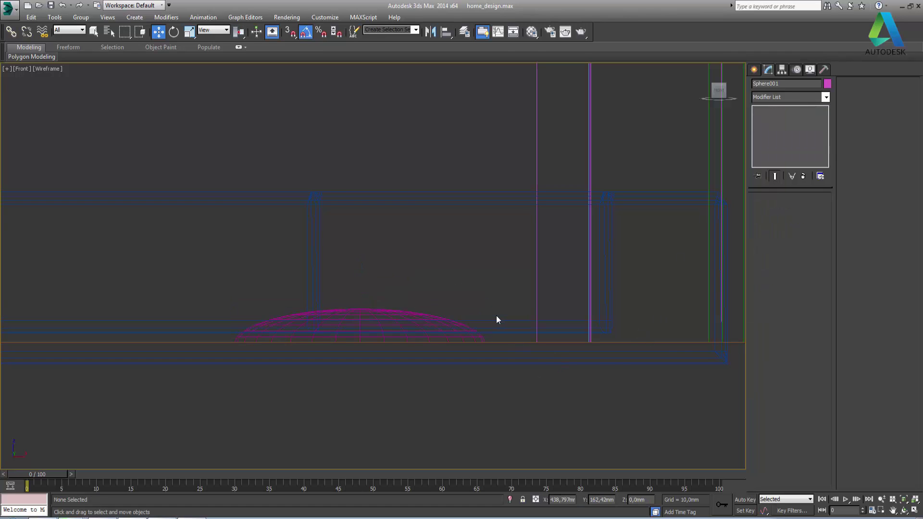
pyautogui.scroll(-3, 495, 312)
pyautogui.scroll(4, 453, 306)
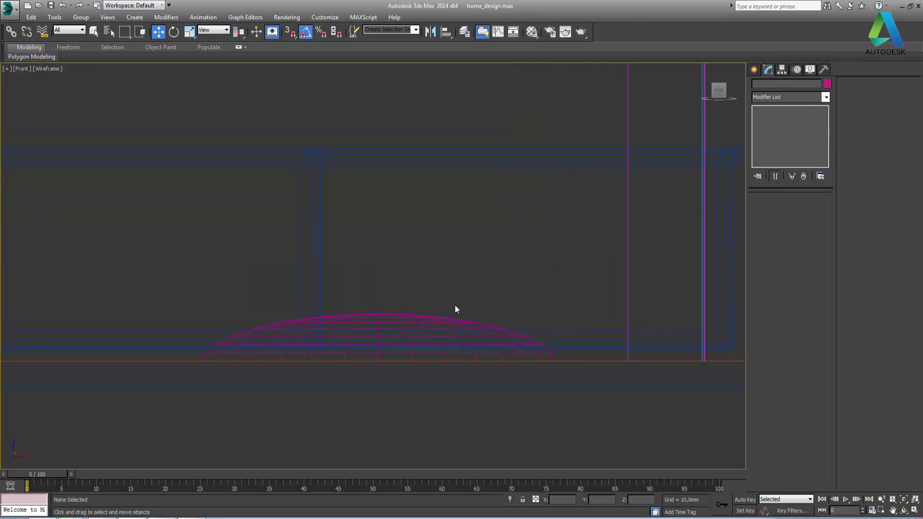
pyautogui.click(411, 323)
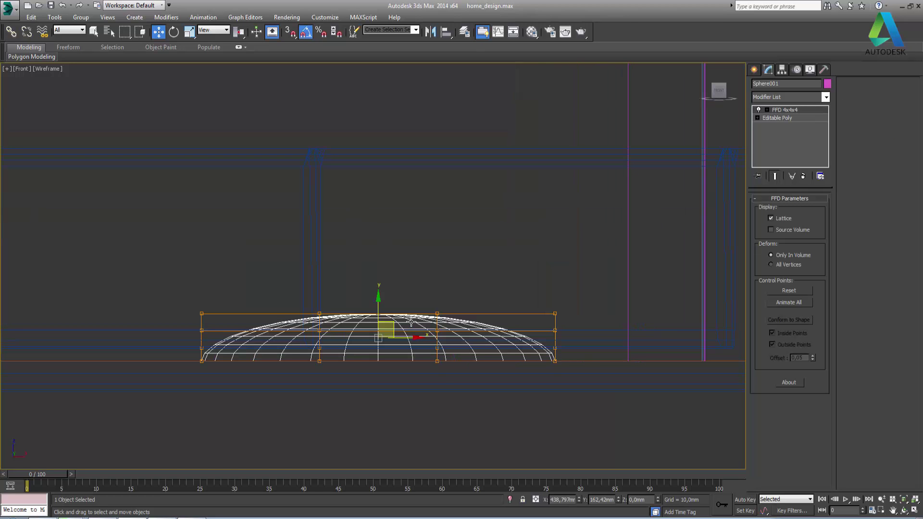
pyautogui.moveTo(380, 314); pyautogui.dragTo(380, 278)
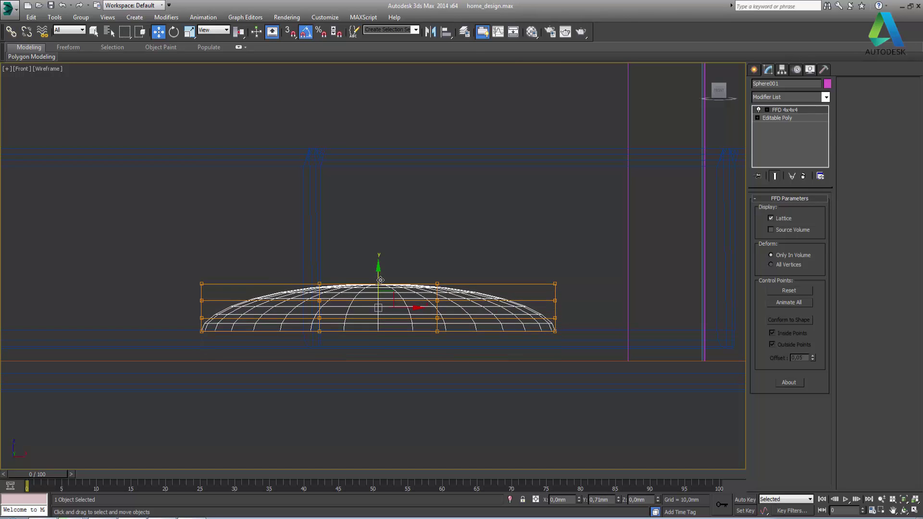
pyautogui.click(916, 511)
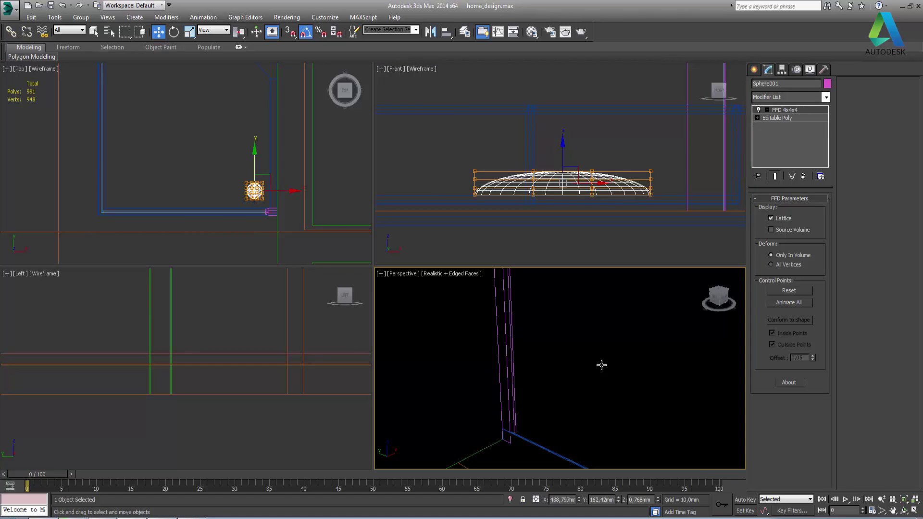
# Zoom out and maximize the Perspective view, framing the room's wall corner and floor
pyautogui.click(880, 500)
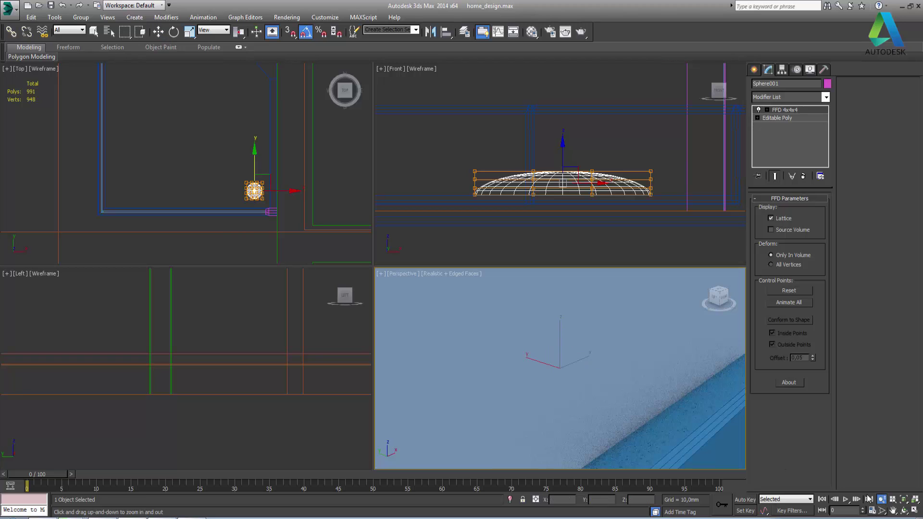
pyautogui.moveTo(590, 368)
pyautogui.mouseDown()
pyautogui.moveTo(547, 354)
pyautogui.moveTo(481, 388)
pyautogui.mouseUp()
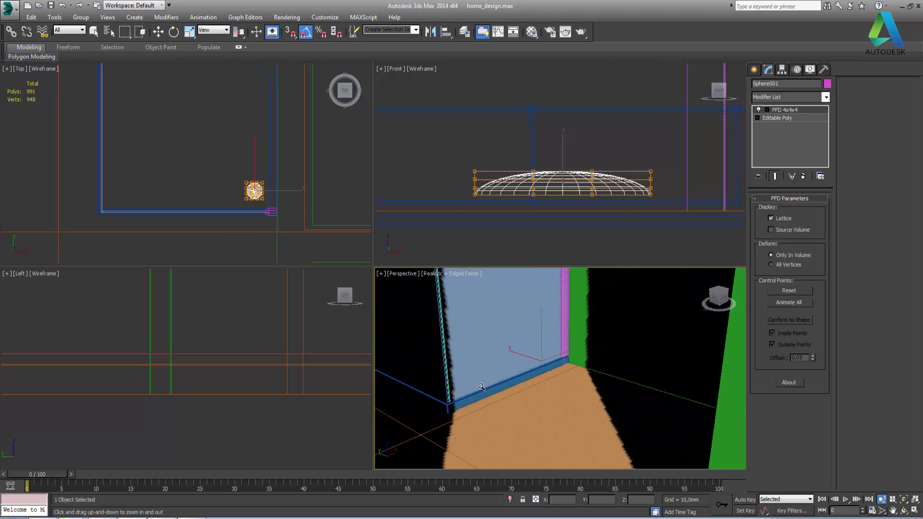
pyautogui.click(916, 512)
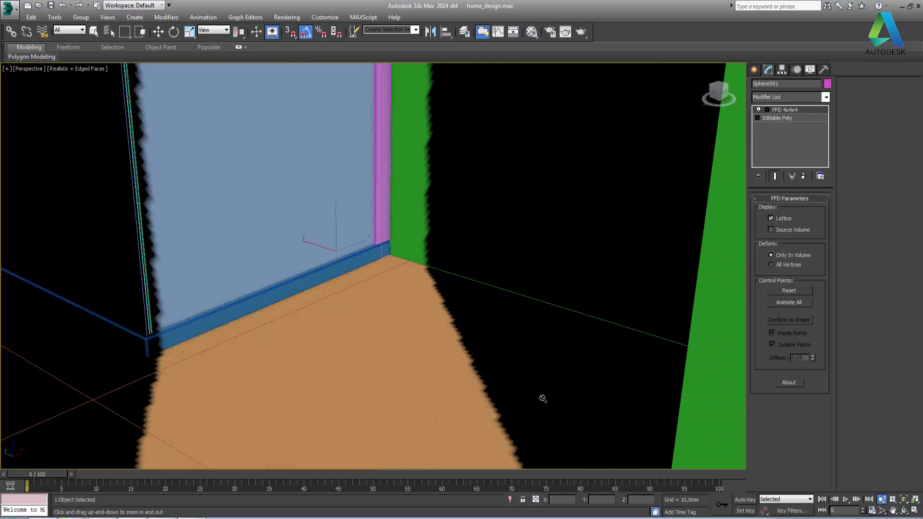
pyautogui.moveTo(315, 301)
pyautogui.mouseDown(button='middle')
pyautogui.moveTo(305, 237)
pyautogui.moveTo(353, 315)
pyautogui.moveTo(380, 332)
pyautogui.mouseUp(button='middle')
pyautogui.scroll(5, 380, 331)
pyautogui.scroll(1, 449, 361)
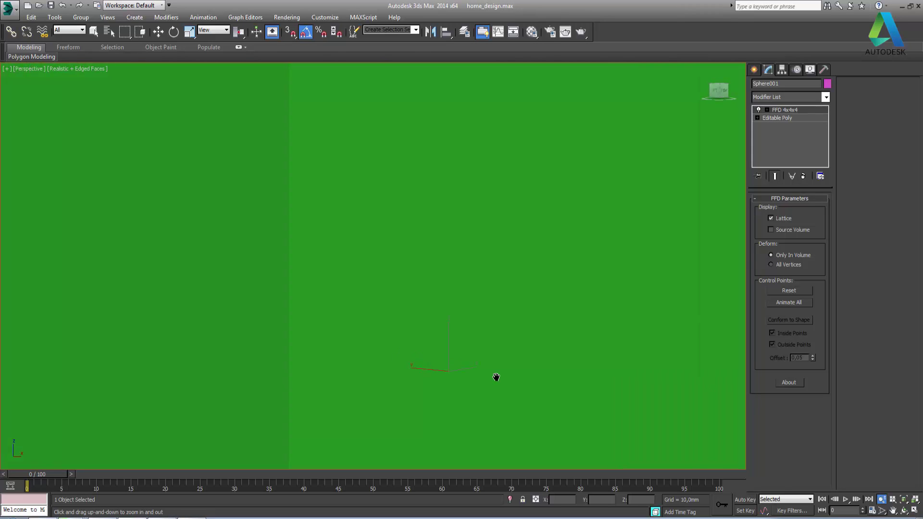
pyautogui.scroll(-2, 419, 299)
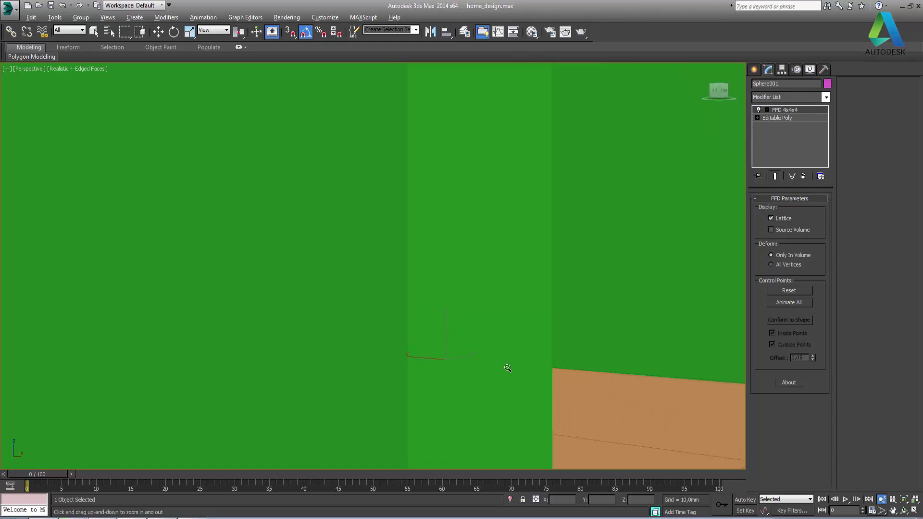
pyautogui.moveTo(548, 387); pyautogui.dragTo(541, 392, button='middle')
pyautogui.scroll(4, 481, 385)
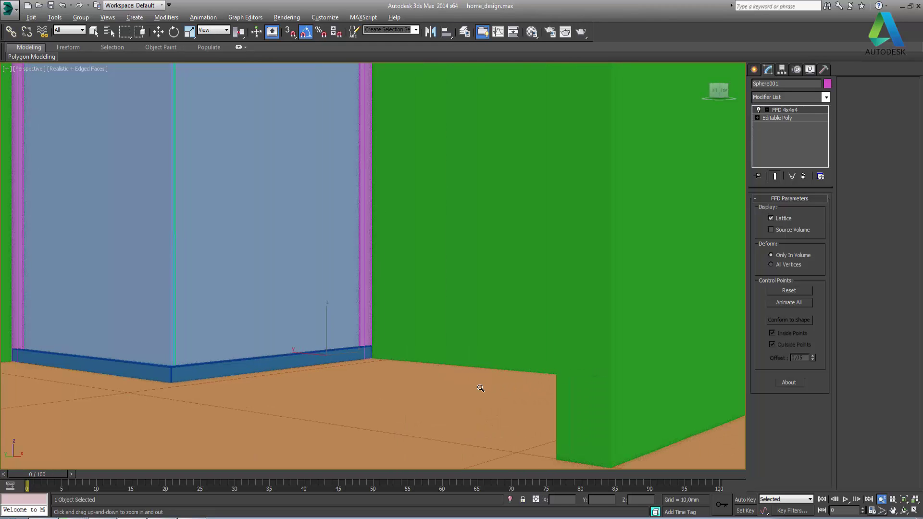
pyautogui.scroll(1, 471, 385)
pyautogui.scroll(2, 464, 387)
pyautogui.scroll(2, 467, 387)
pyautogui.scroll(1, 472, 388)
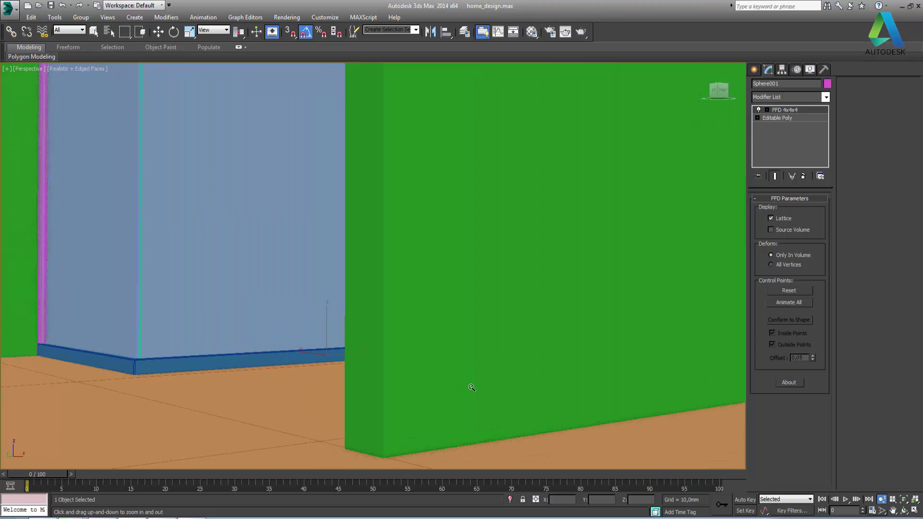
pyautogui.scroll(2, 472, 386)
pyautogui.scroll(1, 433, 371)
pyautogui.scroll(-2, 263, 270)
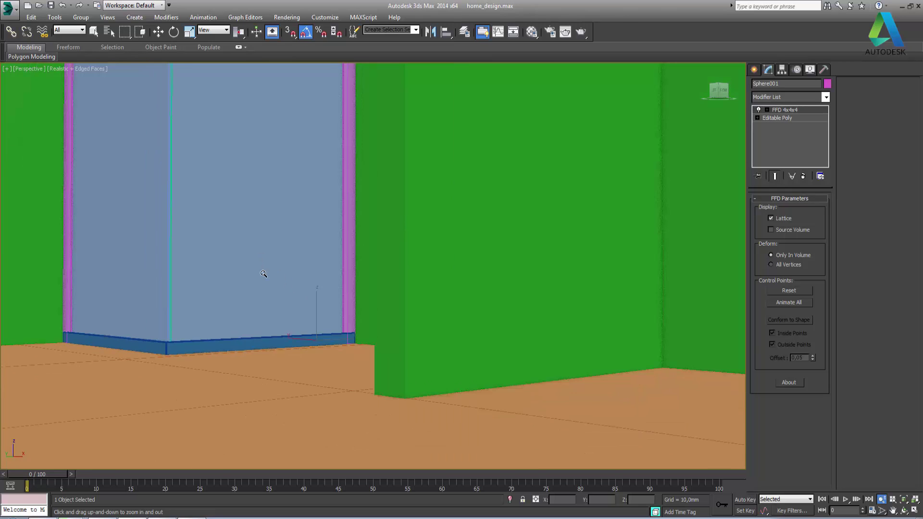
pyautogui.scroll(-1, 264, 275)
# Pan and orbit around the blue wall to an overhead view of the rooms
pyautogui.moveTo(337, 295)
pyautogui.mouseDown(button='middle')
pyautogui.moveTo(326, 357)
pyautogui.moveTo(258, 266)
pyautogui.mouseUp(button='middle')
pyautogui.scroll(1, 257, 268)
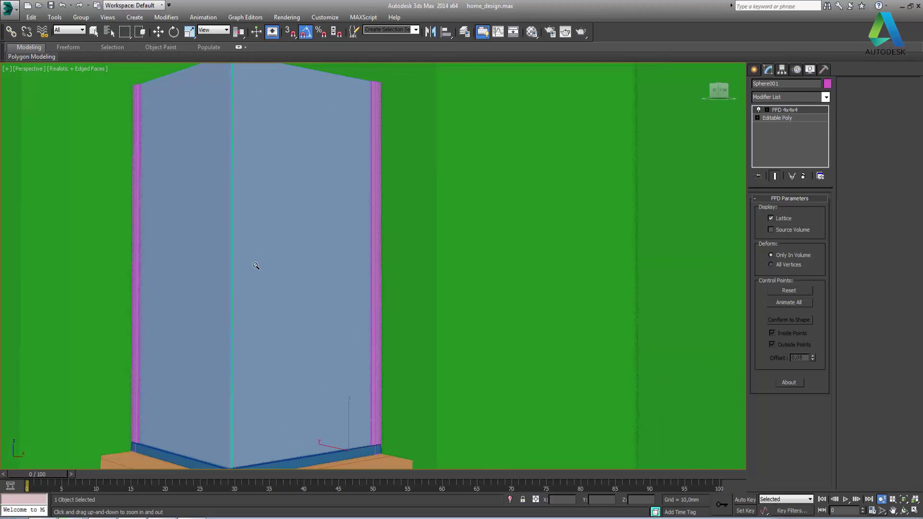
pyautogui.scroll(2, 257, 268)
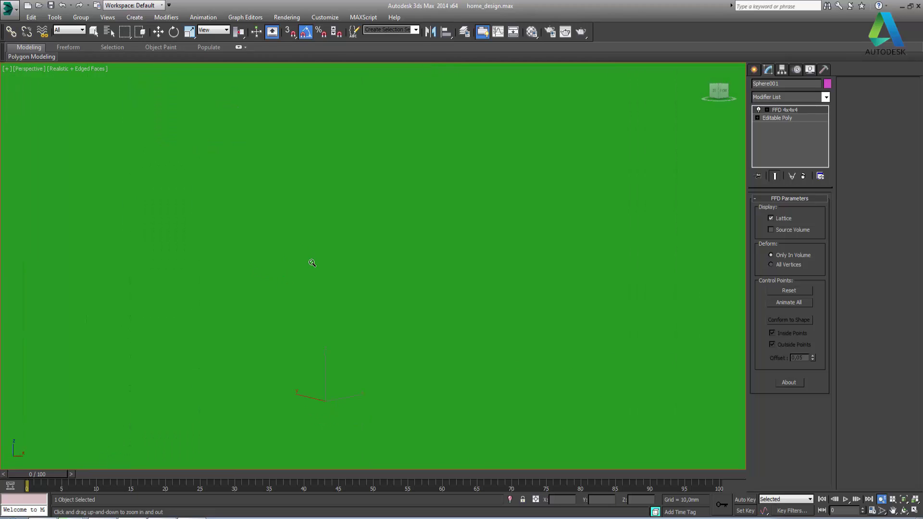
pyautogui.scroll(-3, 317, 283)
pyautogui.moveTo(317, 283)
pyautogui.keyDown('alt'); pyautogui.mouseDown(button='middle')
pyautogui.moveTo(299, 282)
pyautogui.moveTo(275, 301)
pyautogui.moveTo(372, 268)
pyautogui.mouseUp(button='middle'); pyautogui.keyUp('alt')
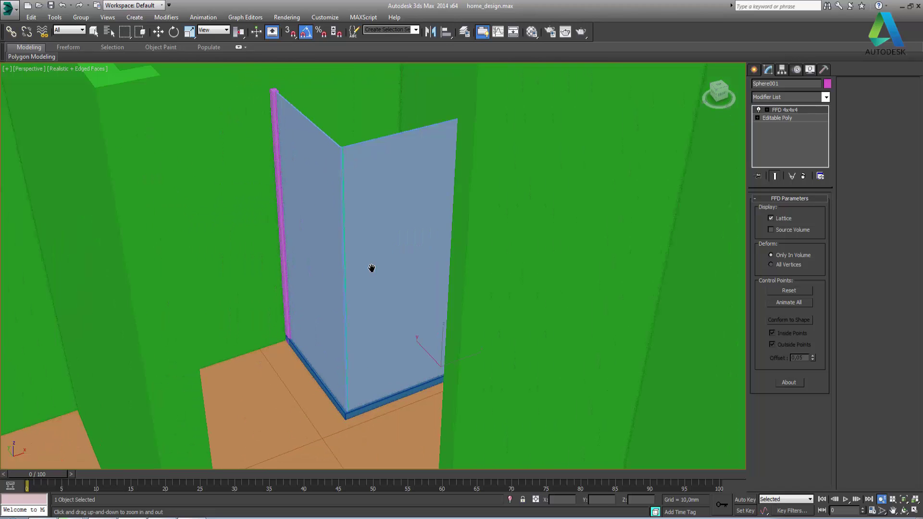
pyautogui.moveTo(326, 273)
pyautogui.mouseDown()
pyautogui.moveTo(334, 283)
pyautogui.moveTo(326, 292)
pyautogui.mouseUp()
pyautogui.moveTo(293, 298)
pyautogui.keyDown('alt'); pyautogui.mouseDown(button='middle')
pyautogui.moveTo(279, 305)
pyautogui.moveTo(282, 313)
pyautogui.moveTo(358, 305)
pyautogui.moveTo(359, 315)
pyautogui.mouseUp(button='middle'); pyautogui.keyUp('alt')
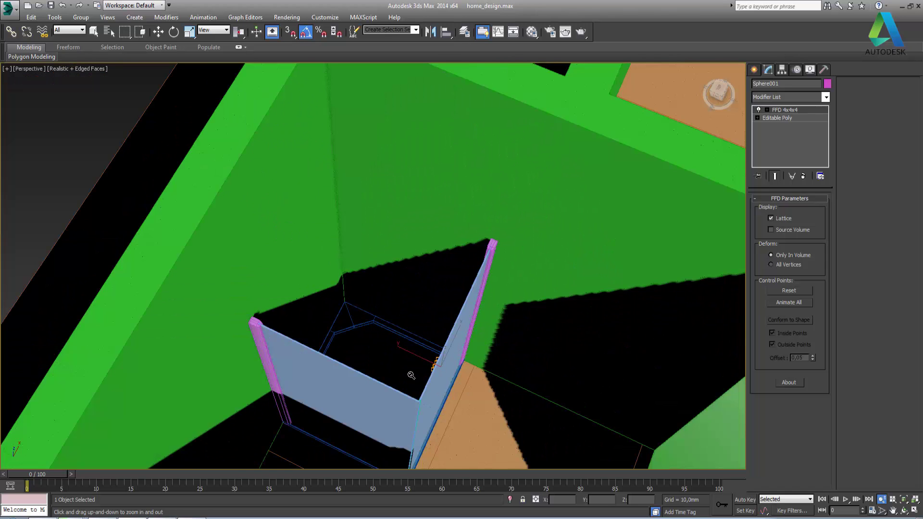
pyautogui.moveTo(411, 373)
pyautogui.keyDown('alt'); pyautogui.mouseDown(button='middle')
pyautogui.moveTo(380, 233)
pyautogui.moveTo(389, 248)
pyautogui.mouseUp(button='middle'); pyautogui.keyUp('alt')
pyautogui.moveTo(389, 249); pyautogui.dragTo(401, 294)
pyautogui.keyDown('alt'); pyautogui.moveTo(434, 280); pyautogui.dragTo(393, 294, button='middle'); pyautogui.keyUp('alt')
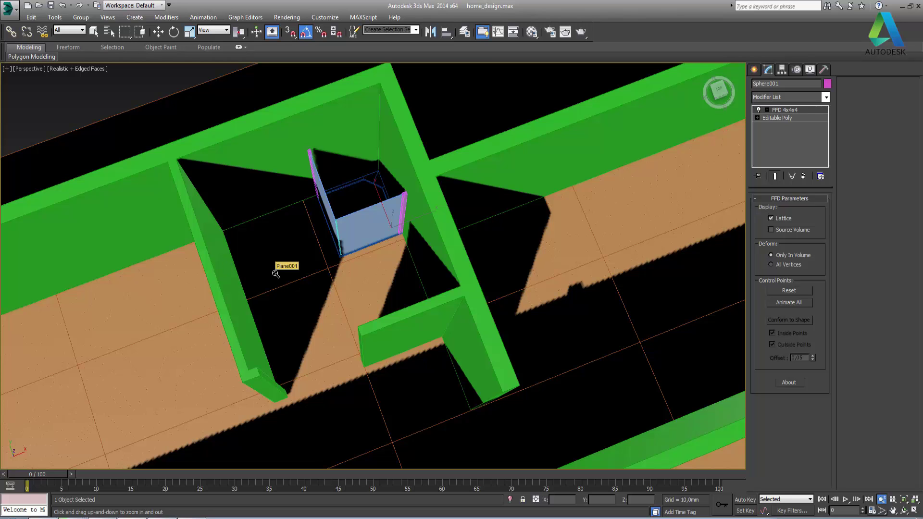
pyautogui.press('w')
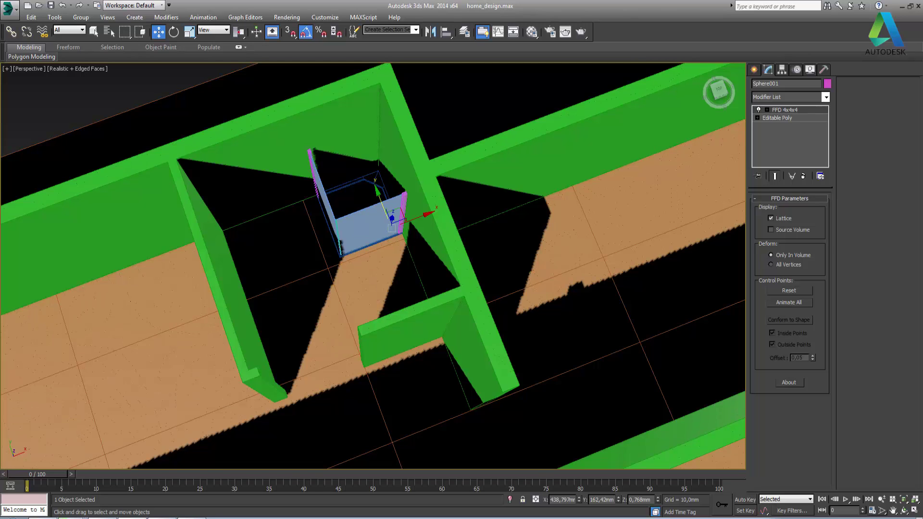
# Maximize the Top view over the room, clear the selection and start the Box tool
pyautogui.click(915, 513)
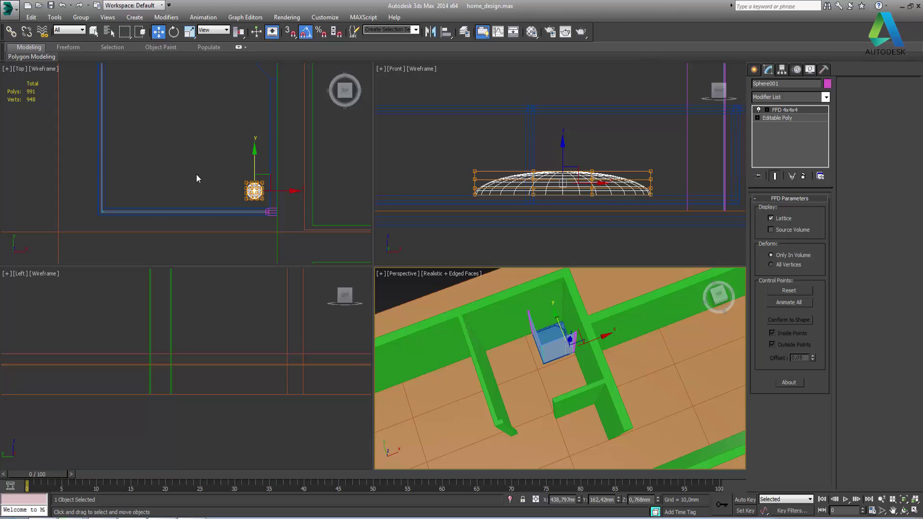
pyautogui.rightClick(229, 162)
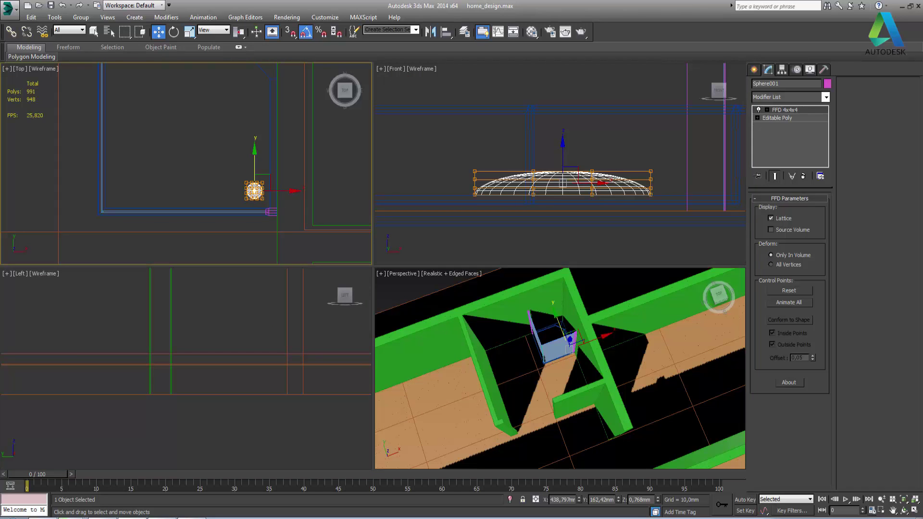
pyautogui.click(915, 512)
pyautogui.moveTo(318, 219)
pyautogui.mouseDown(button='middle')
pyautogui.moveTo(479, 304)
pyautogui.moveTo(321, 245)
pyautogui.moveTo(366, 223)
pyautogui.moveTo(456, 144)
pyautogui.moveTo(452, 164)
pyautogui.mouseUp(button='middle')
pyautogui.click(294, 225)
pyautogui.scroll(-4, 294, 225)
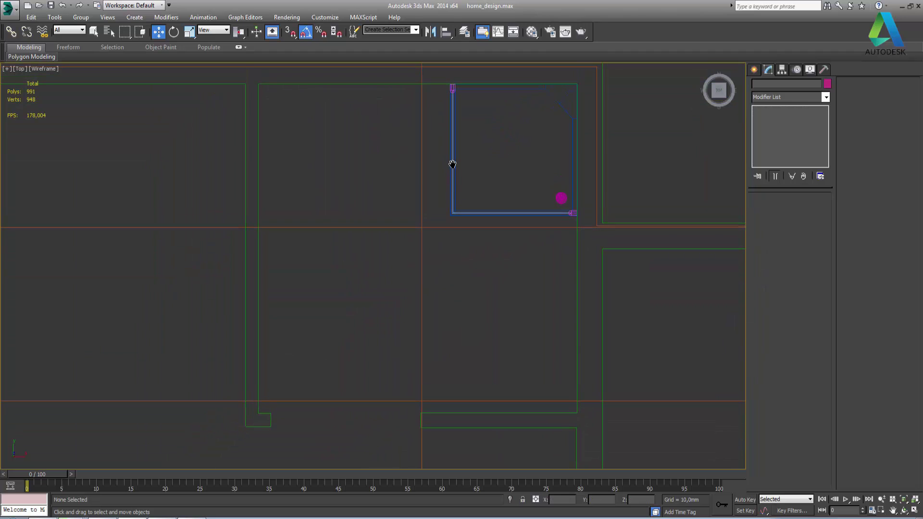
pyautogui.click(755, 69)
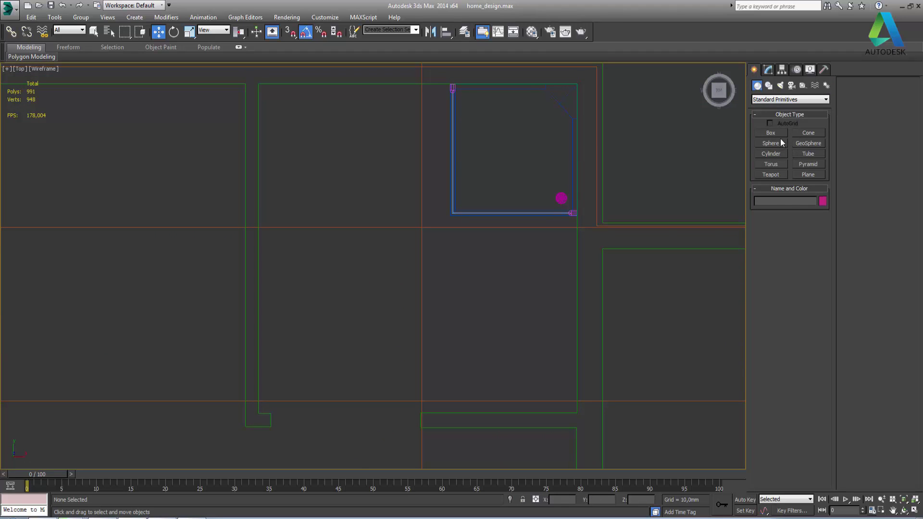
pyautogui.click(777, 137)
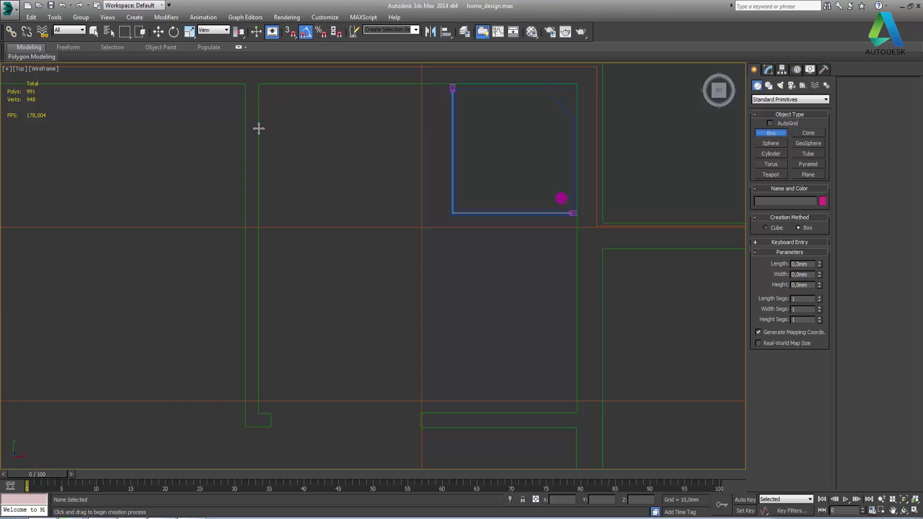
# Draw a thin box in the Top view and set its width to 60mm
pyautogui.moveTo(258, 130); pyautogui.dragTo(311, 302)
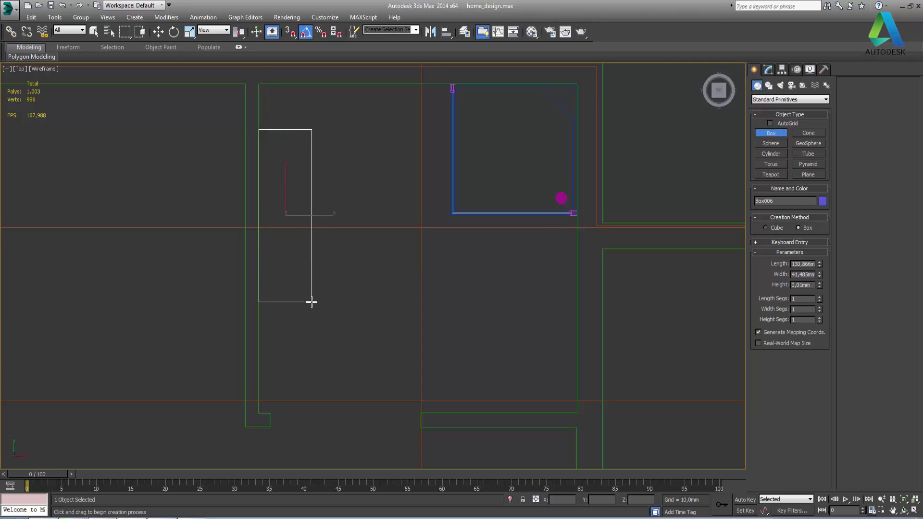
pyautogui.moveTo(311, 302)
pyautogui.mouseDown()
pyautogui.moveTo(312, 333)
pyautogui.moveTo(319, 334)
pyautogui.mouseUp()
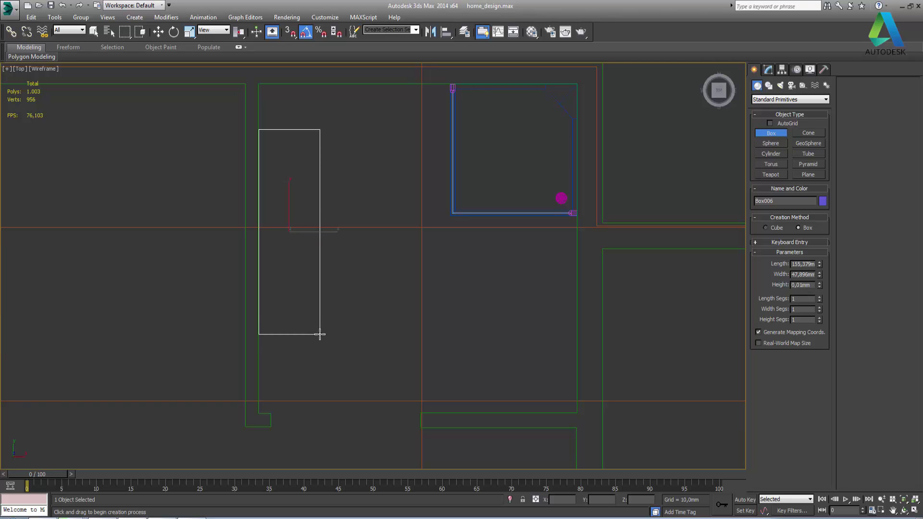
pyautogui.click(315, 325)
pyautogui.doubleClick(803, 275)
pyautogui.write('50')
pyautogui.press('Return')
pyautogui.write('60')
pyautogui.press('Return')
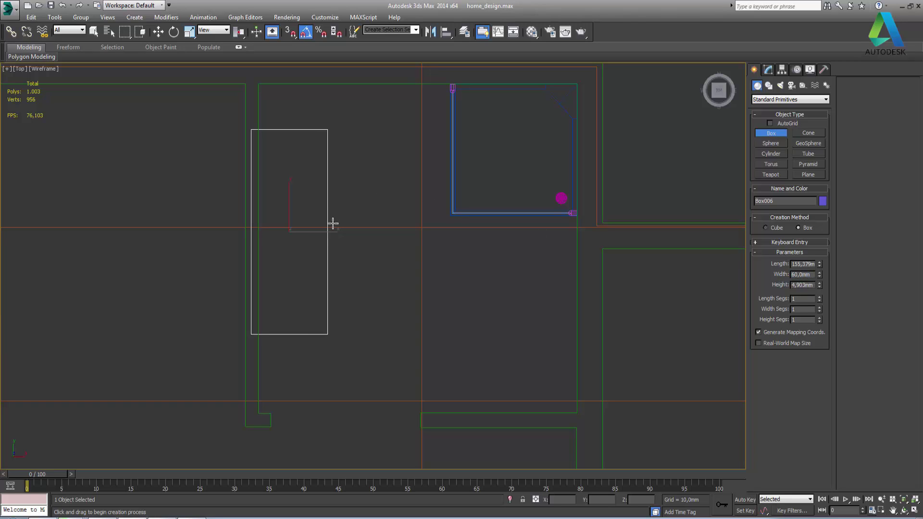
# Nudge the box slightly right, set its length to 150mm and deselect it
pyautogui.press('w')
pyautogui.moveTo(312, 232); pyautogui.dragTo(320, 231)
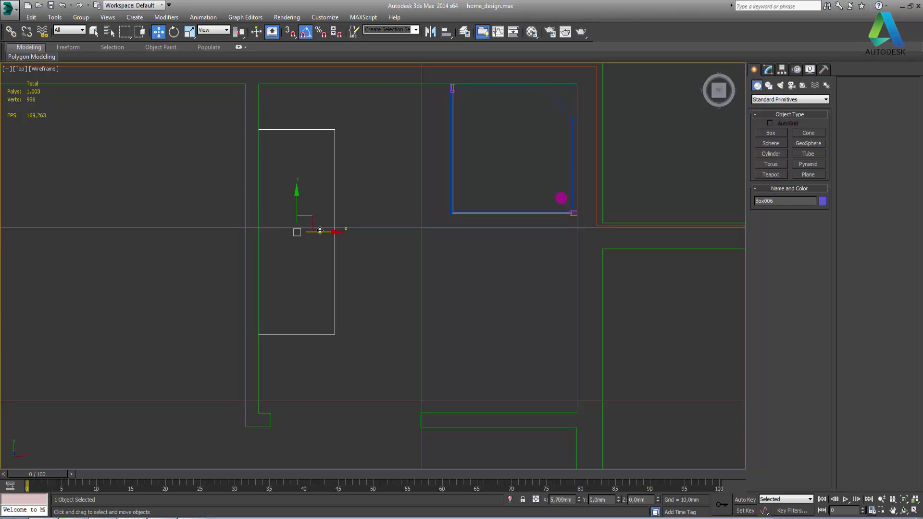
pyautogui.moveTo(320, 231); pyautogui.dragTo(318, 230)
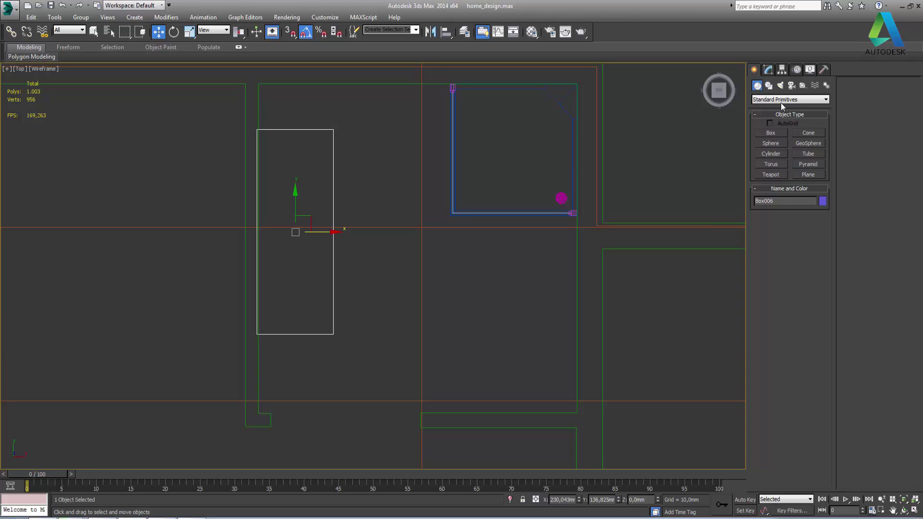
pyautogui.click(769, 71)
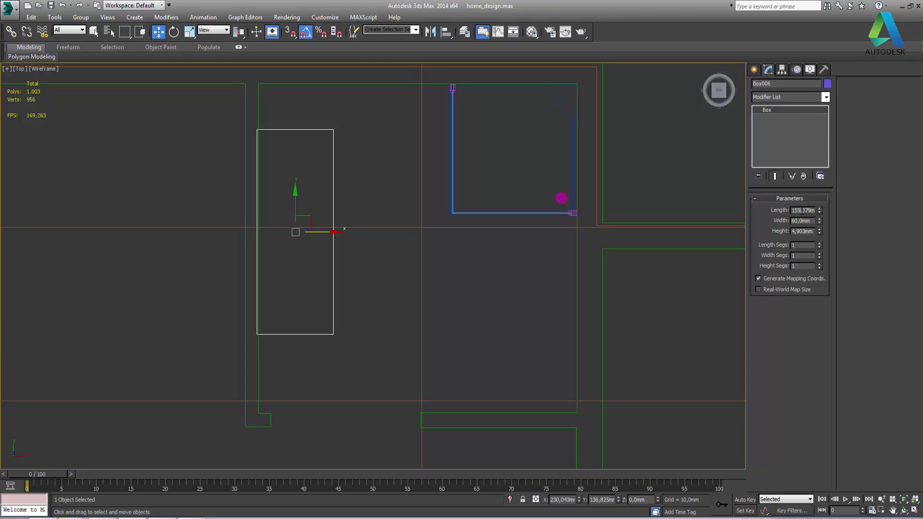
pyautogui.doubleClick(800, 210)
pyautogui.write('150')
pyautogui.press('Return')
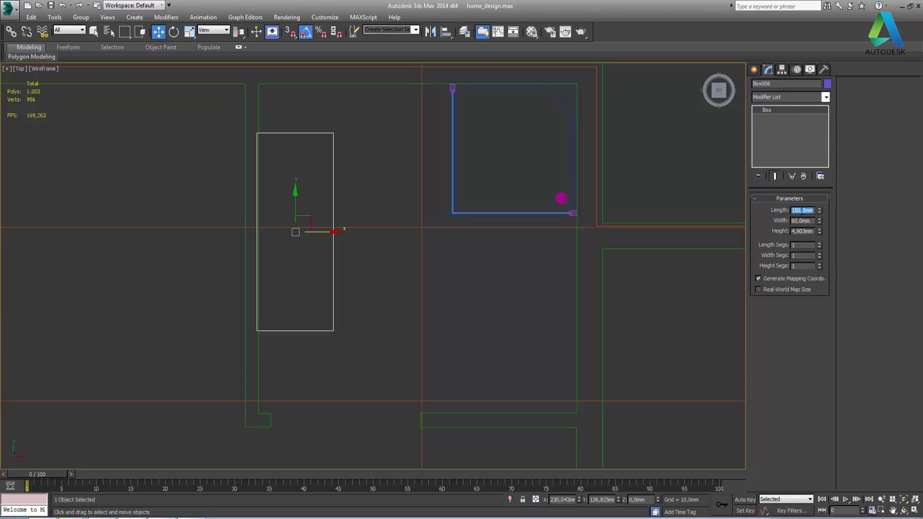
pyautogui.click(374, 275)
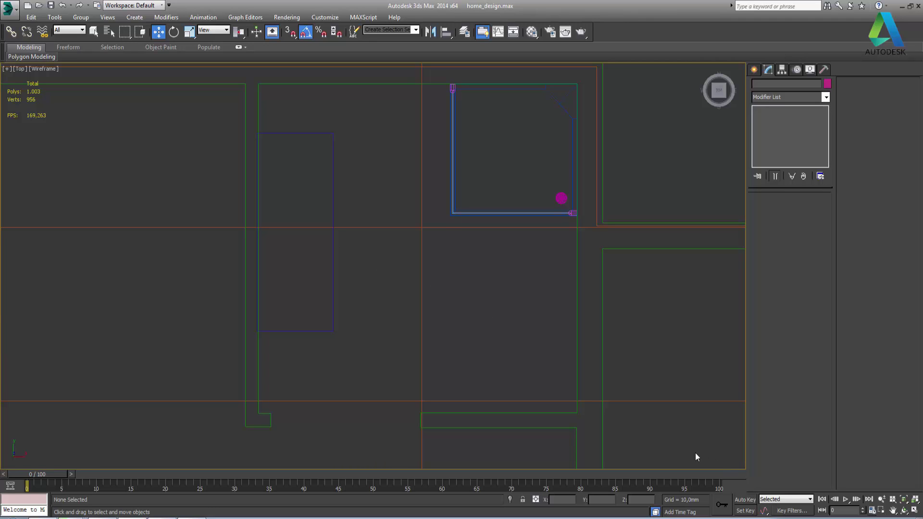
# Restore four views and zoom and pan the Front view onto the door frame
pyautogui.click(915, 511)
pyautogui.scroll(-2, 561, 146)
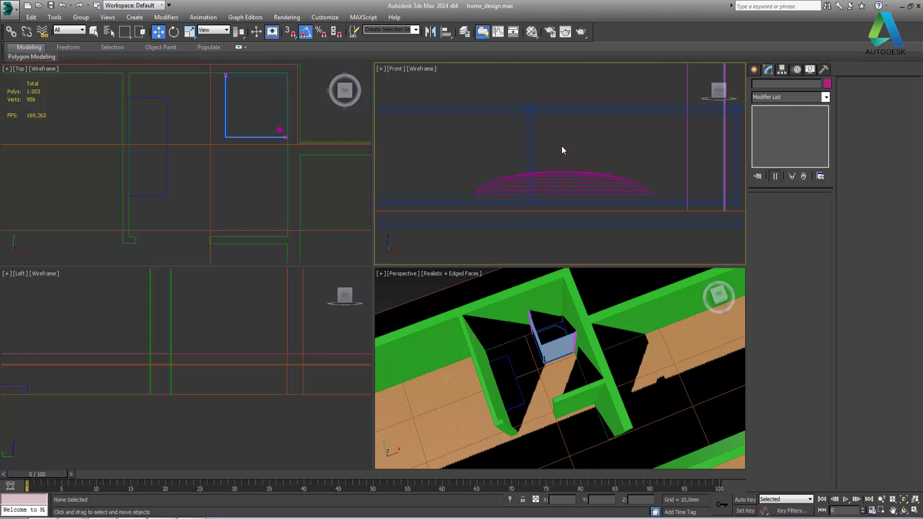
pyautogui.scroll(-3, 562, 147)
pyautogui.scroll(-3, 571, 151)
pyautogui.scroll(-3, 572, 152)
pyautogui.scroll(-2, 572, 153)
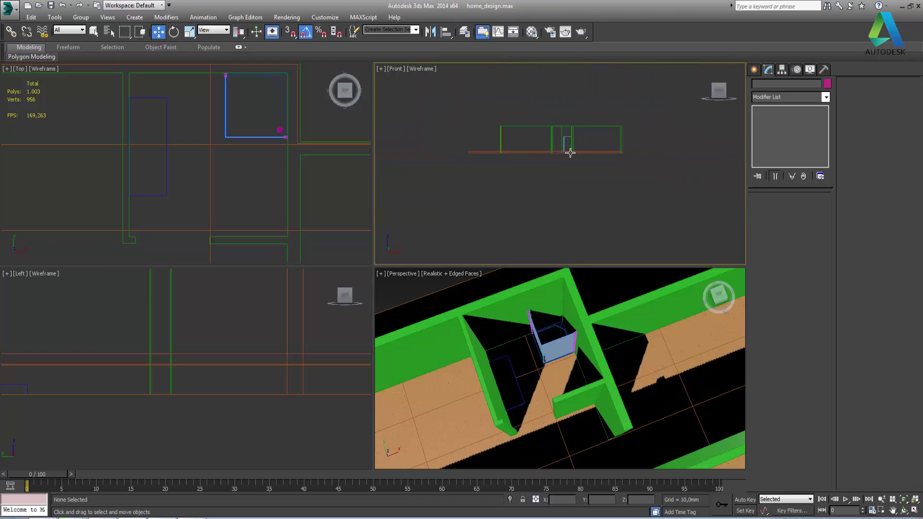
pyautogui.scroll(3, 569, 156)
pyautogui.scroll(2, 570, 156)
pyautogui.moveTo(544, 143); pyautogui.dragTo(595, 189, button='middle')
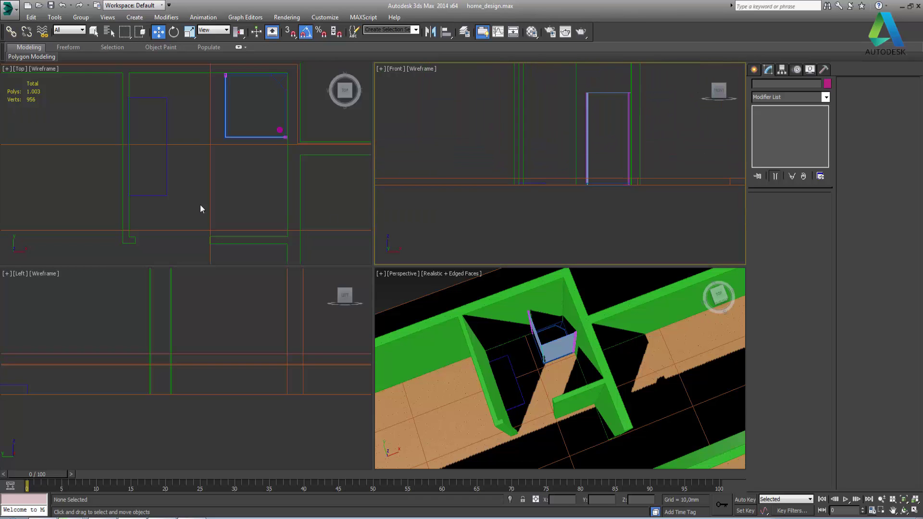
# Select the flat box, maximize the Front view and raise the box about 70mm
pyautogui.click(167, 184)
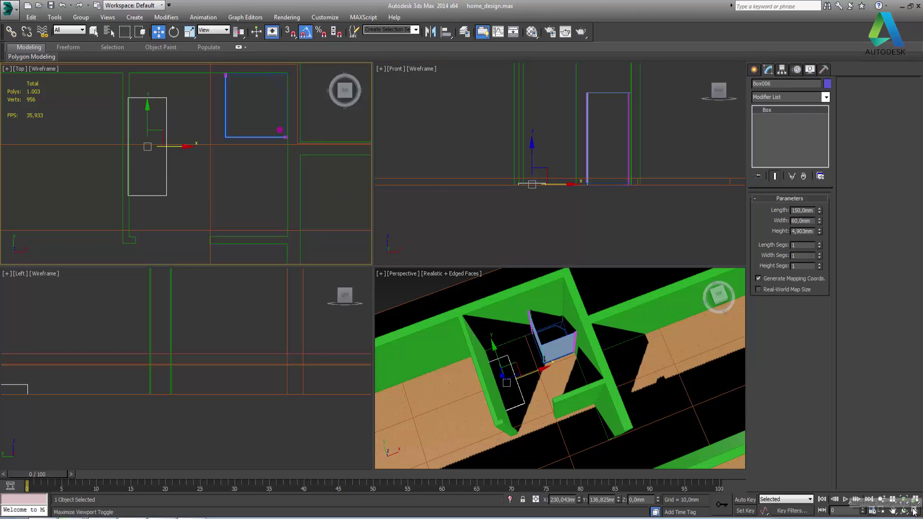
pyautogui.hotkey('alt', 'w')
pyautogui.click(892, 500)
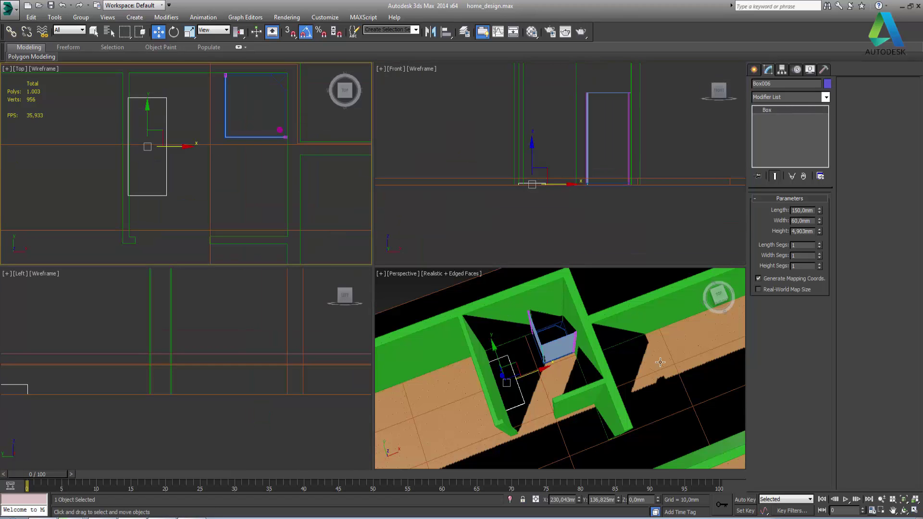
pyautogui.click(915, 513)
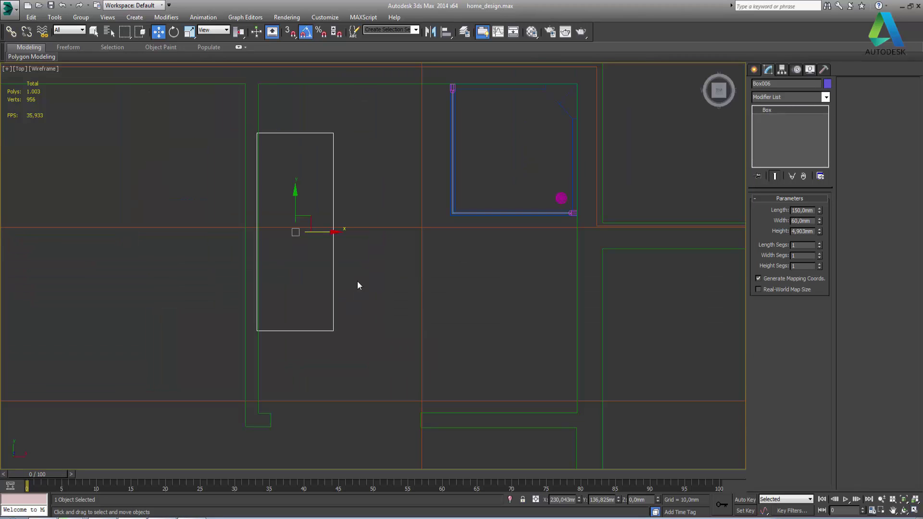
pyautogui.click(916, 512)
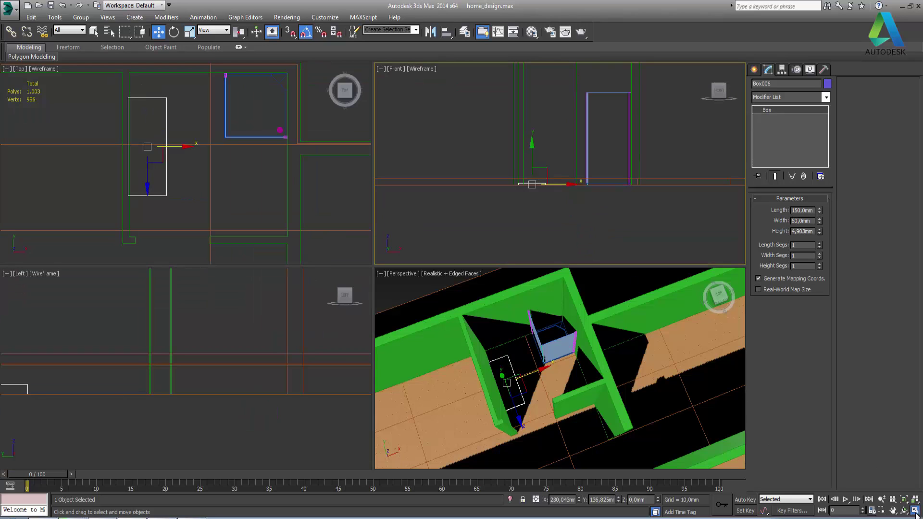
pyautogui.hotkey('alt', 'w')
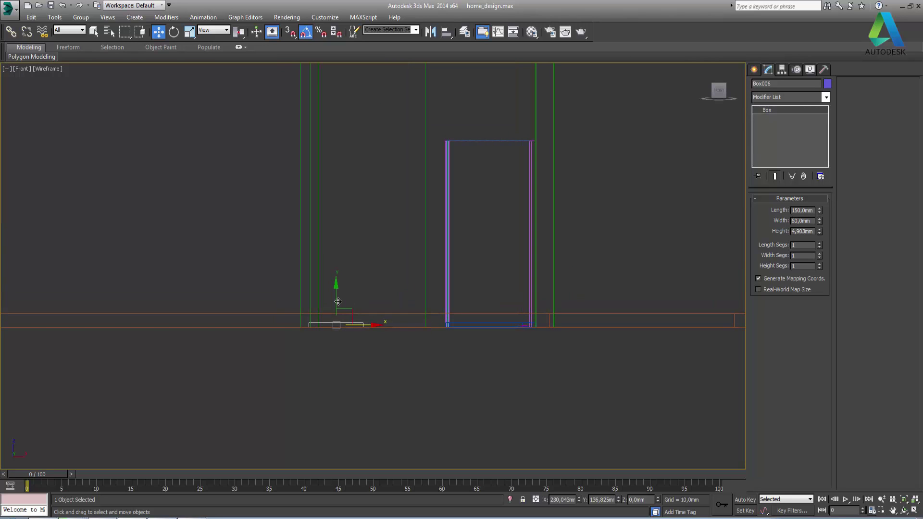
pyautogui.moveTo(336, 296); pyautogui.dragTo(337, 230)
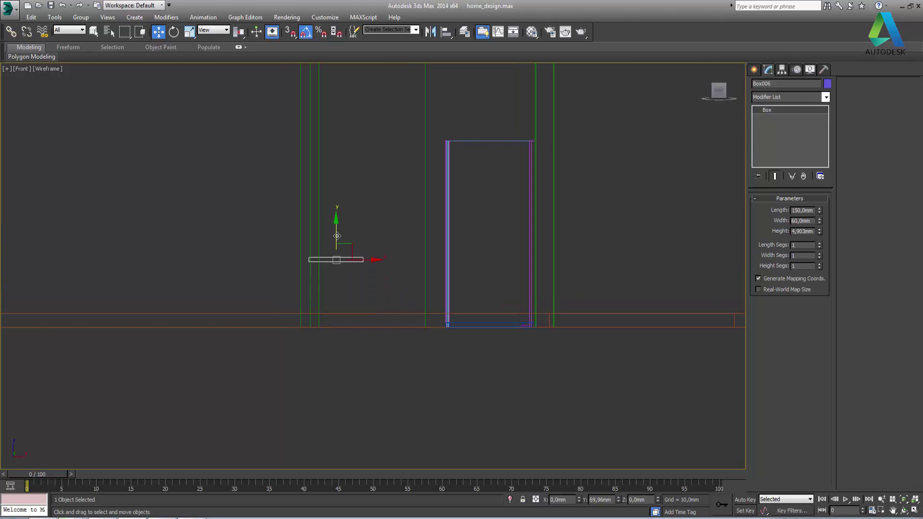
# Draw a thin vertical rectangle spline in the Front view with length 85mm
pyautogui.click(754, 70)
pyautogui.click(769, 85)
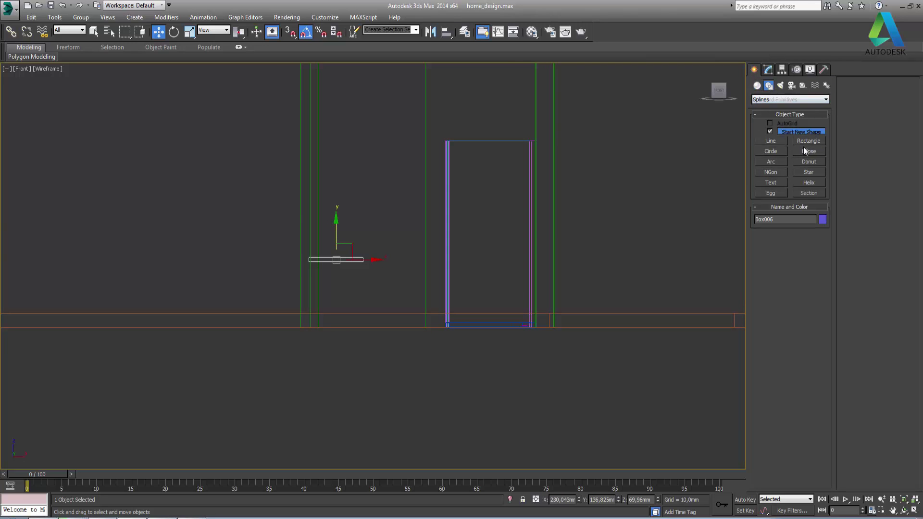
pyautogui.click(809, 143)
pyautogui.moveTo(400, 221); pyautogui.dragTo(409, 278)
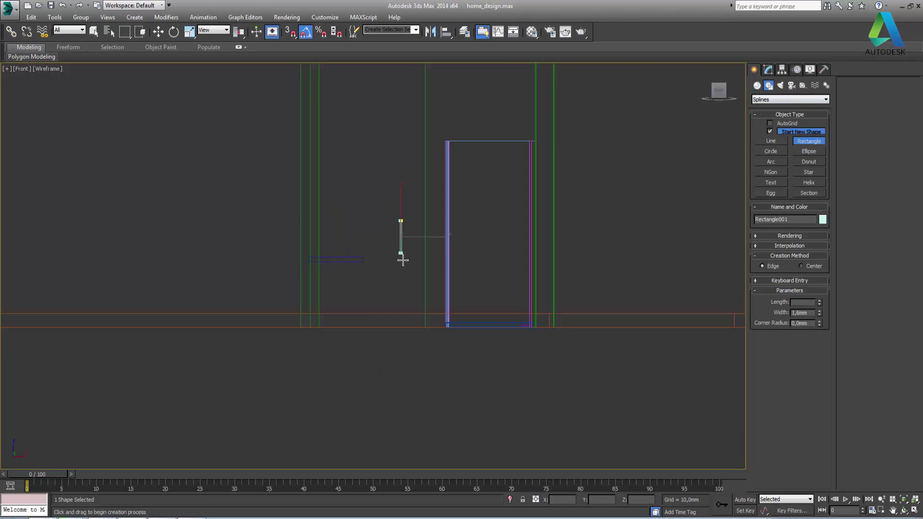
pyautogui.doubleClick(804, 302)
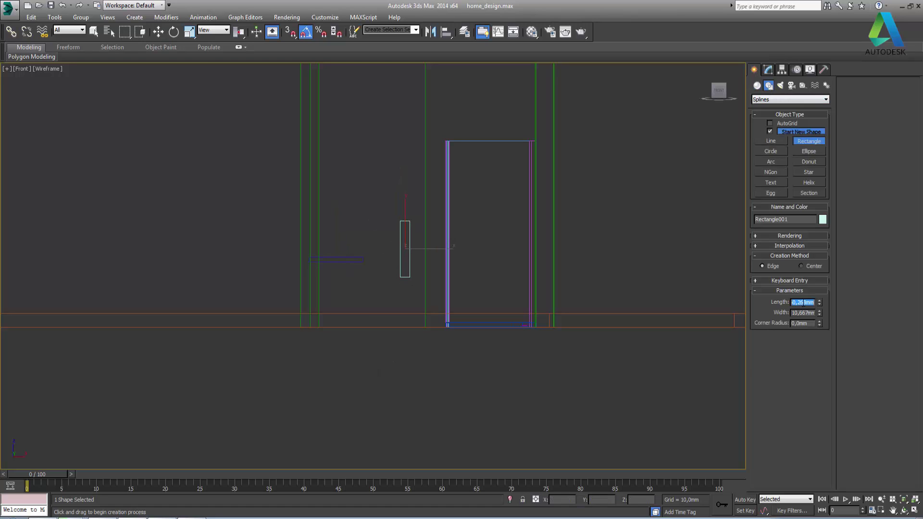
pyautogui.write('85')
pyautogui.press('Return')
pyautogui.rightClick(370, 277)
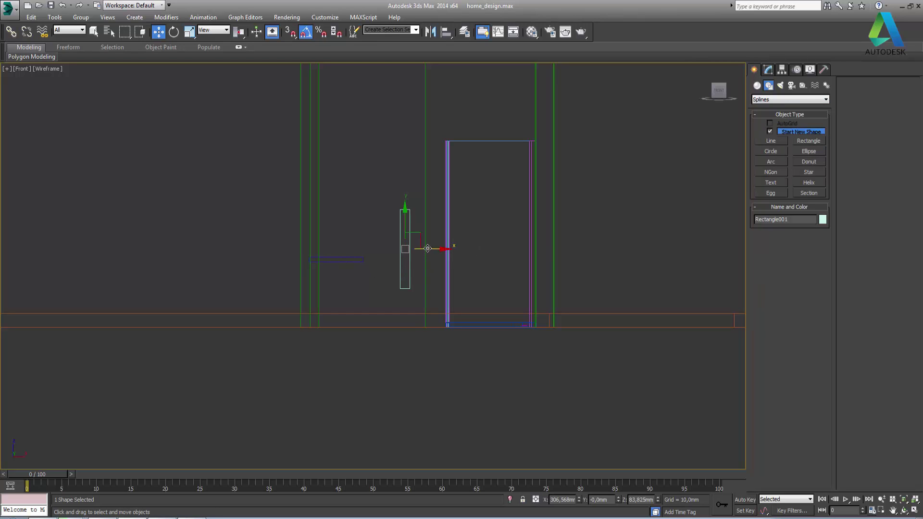
# Move the rectangle beneath the flat box and raise the box to sit on it
pyautogui.moveTo(424, 249)
pyautogui.mouseDown()
pyautogui.moveTo(330, 236)
pyautogui.moveTo(321, 260)
pyautogui.mouseUp()
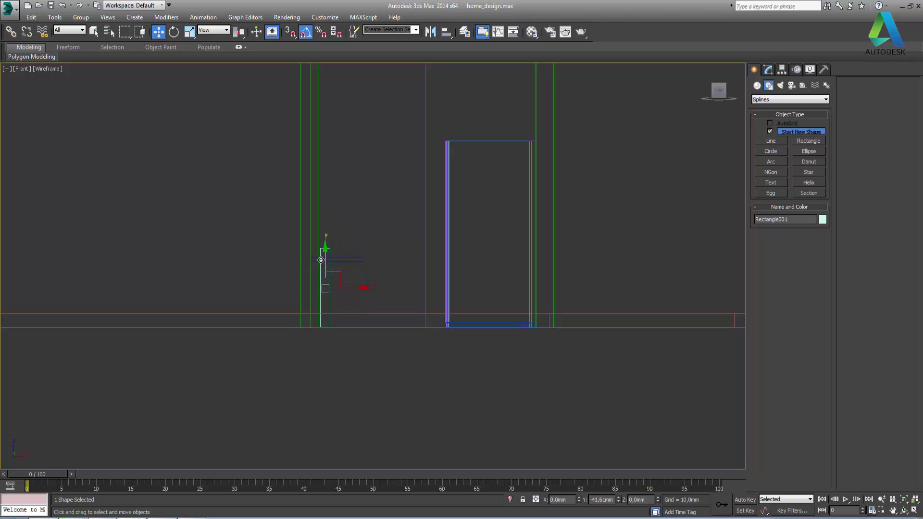
pyautogui.scroll(1, 333, 267)
pyautogui.scroll(1, 351, 256)
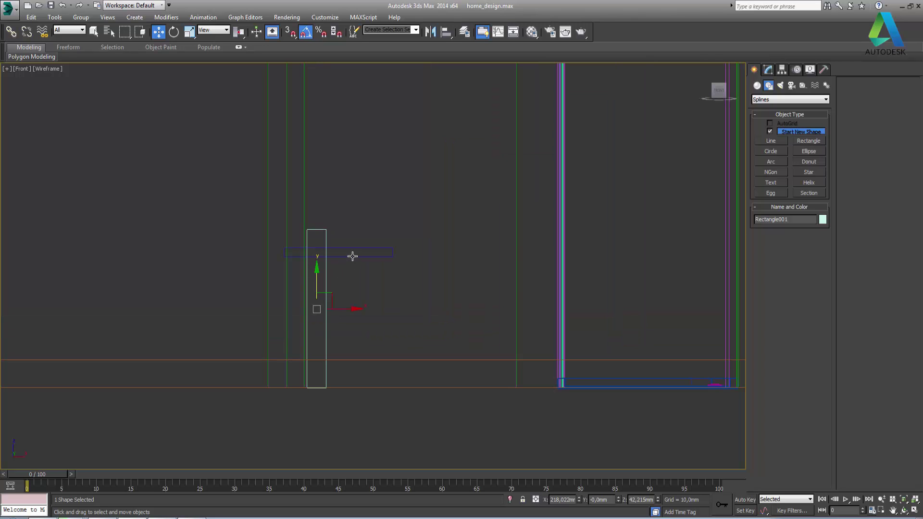
pyautogui.click(353, 257)
pyautogui.moveTo(340, 225); pyautogui.dragTo(341, 205)
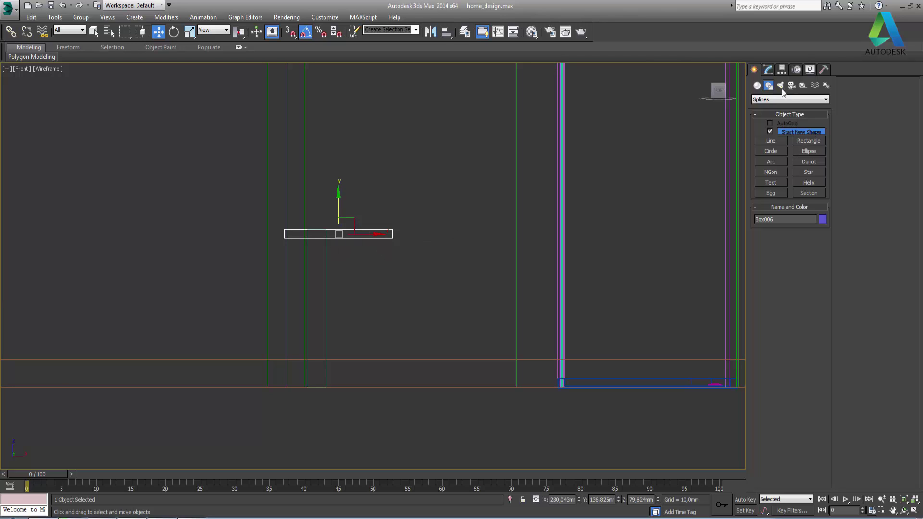
# Set the flat box height to 7mm, after trying 6, 10 and 8, then deselect it
pyautogui.click(768, 70)
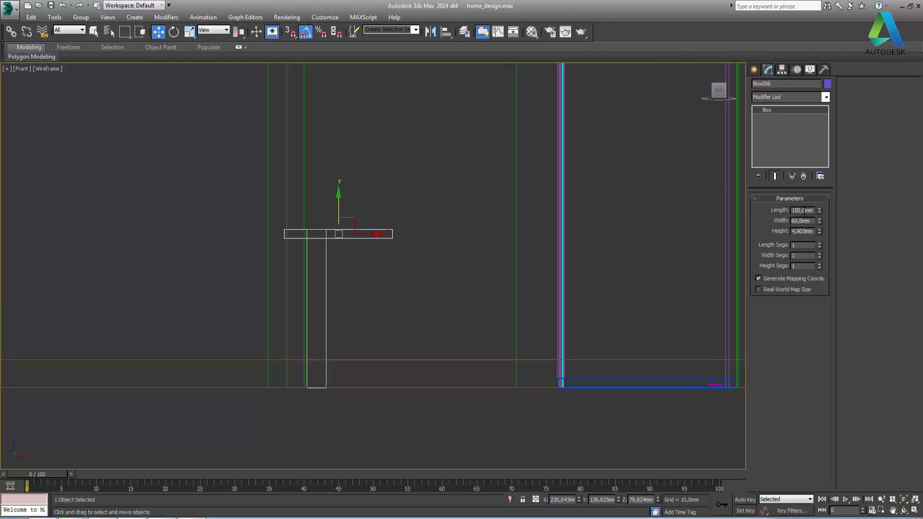
pyautogui.doubleClick(800, 232)
pyautogui.write('6')
pyautogui.press('Return')
pyautogui.write('10')
pyautogui.press('Return')
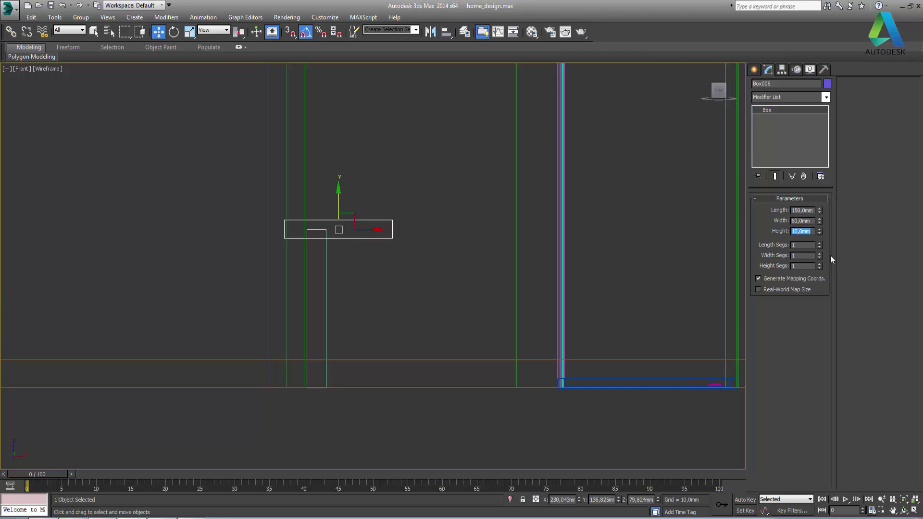
pyautogui.write('8')
pyautogui.press('Return')
pyautogui.write('7')
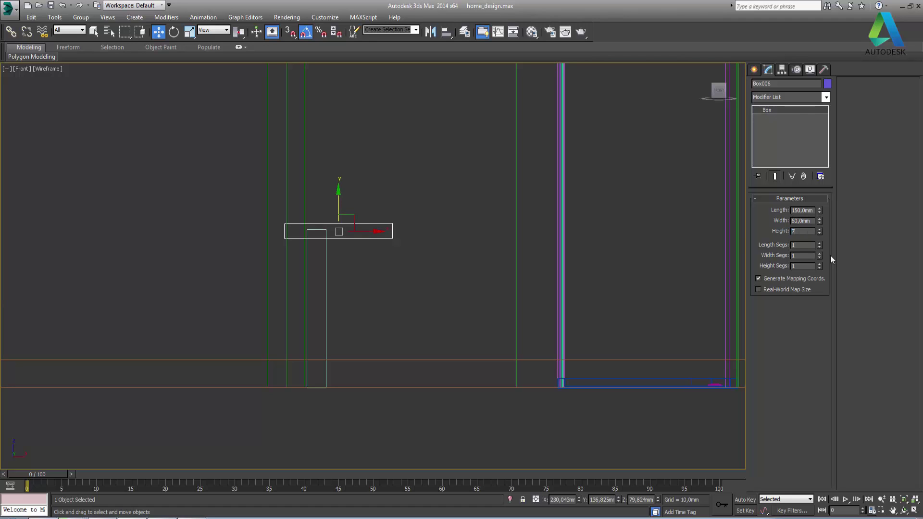
pyautogui.press('Return')
pyautogui.click(831, 257)
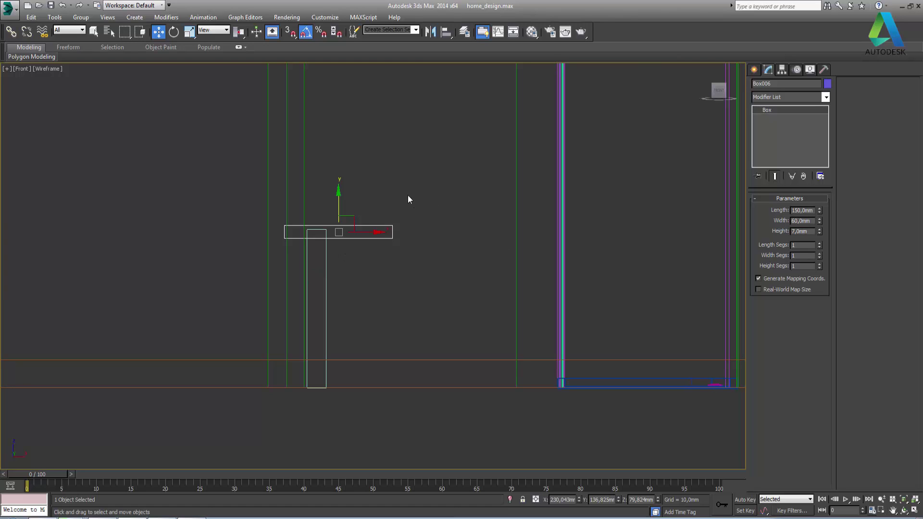
pyautogui.click(351, 198)
pyautogui.scroll(2, 351, 197)
pyautogui.scroll(2, 351, 197)
pyautogui.scroll(2, 343, 241)
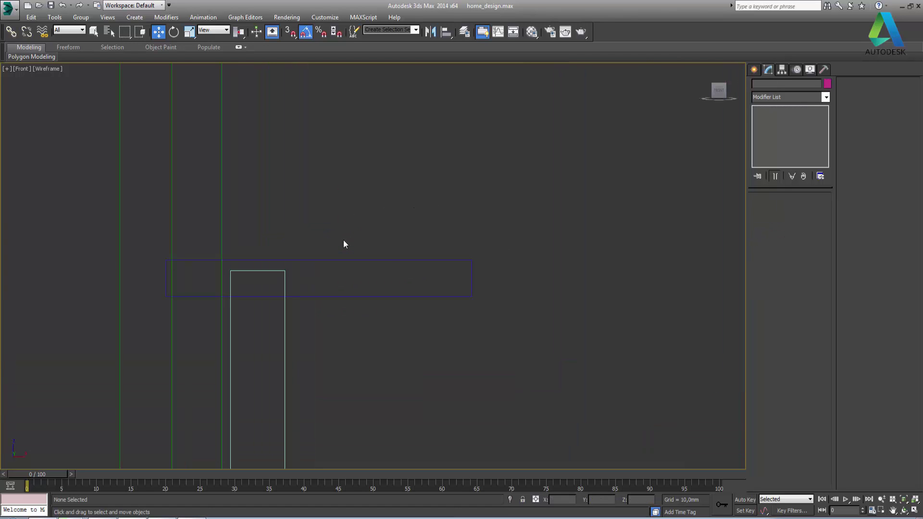
# Draw Line007, a thin profile bending from a horizontal strip up into a diagonal
pyautogui.click(754, 70)
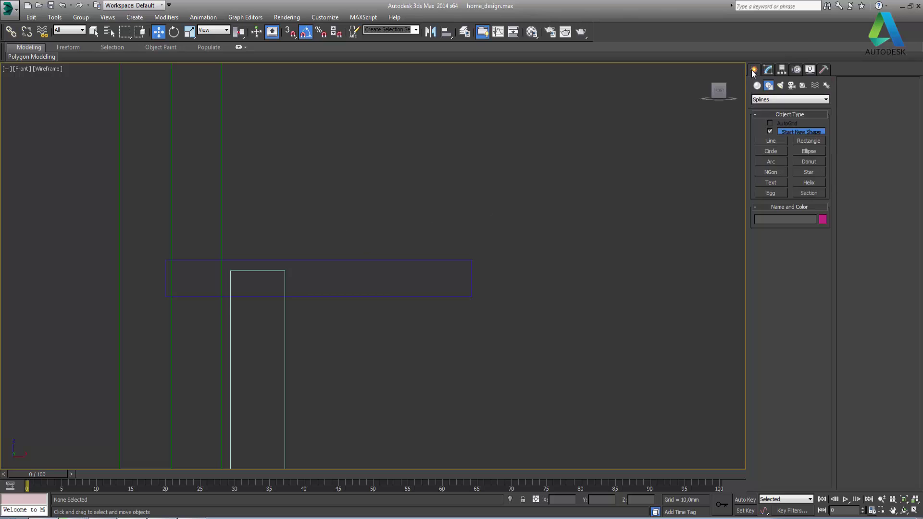
pyautogui.click(771, 140)
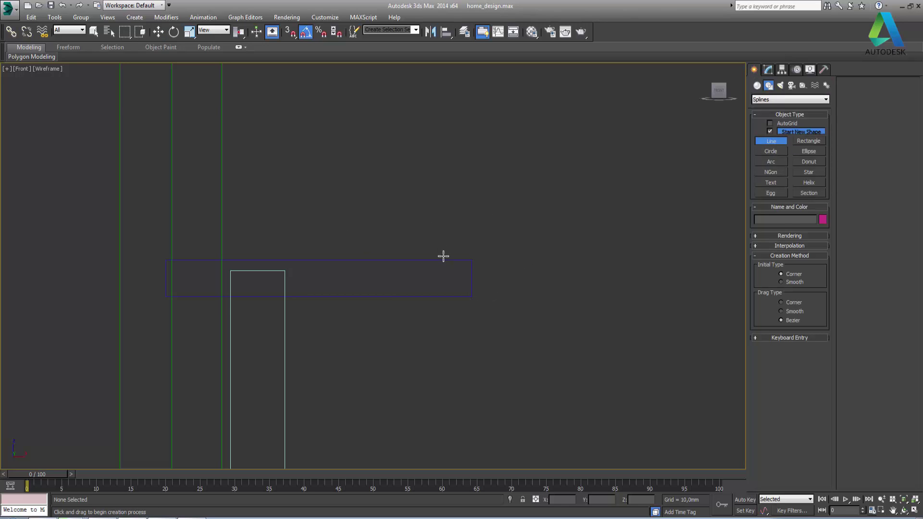
pyautogui.click(393, 260)
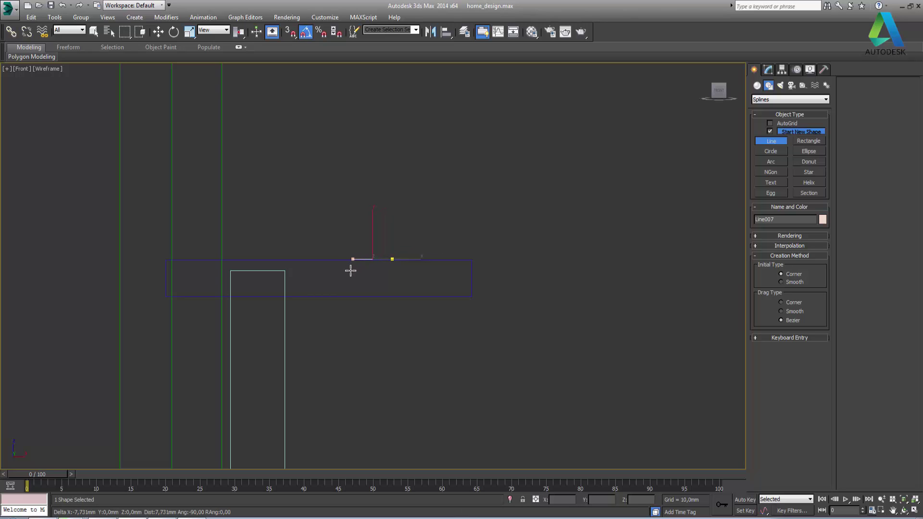
pyautogui.click(353, 259)
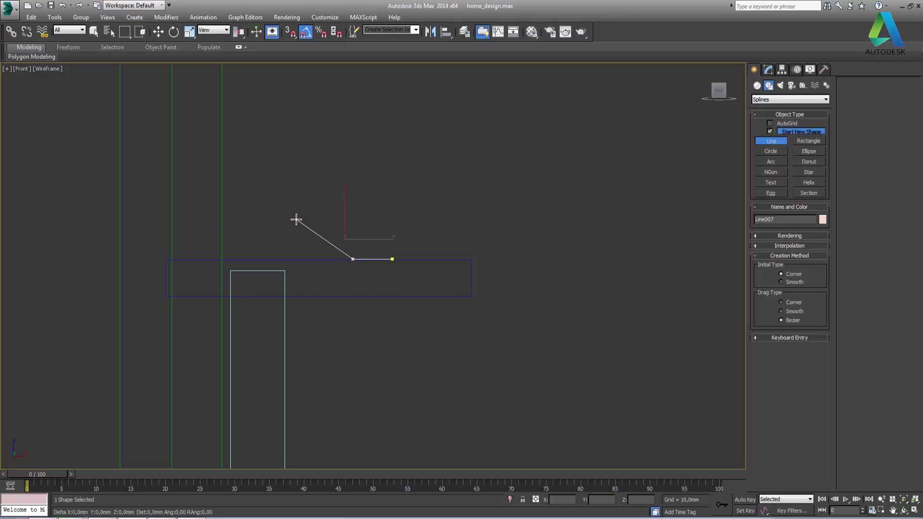
pyautogui.click(297, 220)
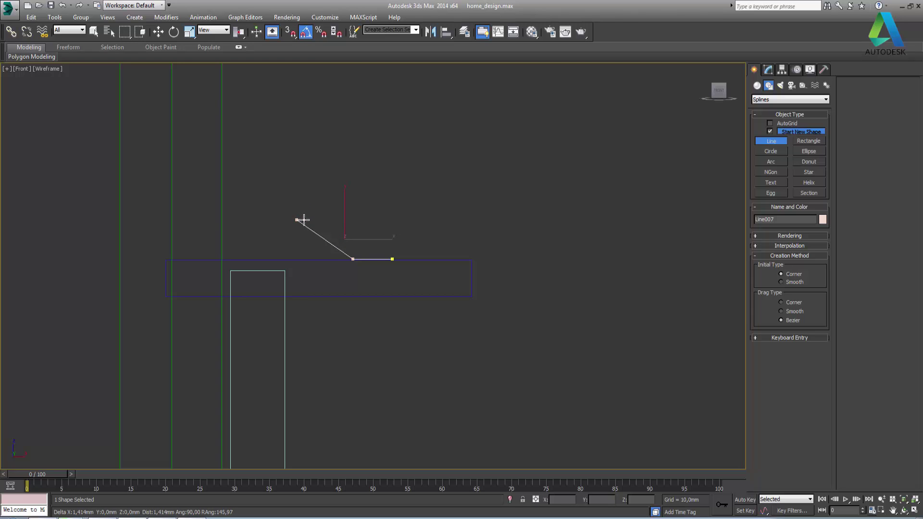
pyautogui.scroll(3, 300, 219)
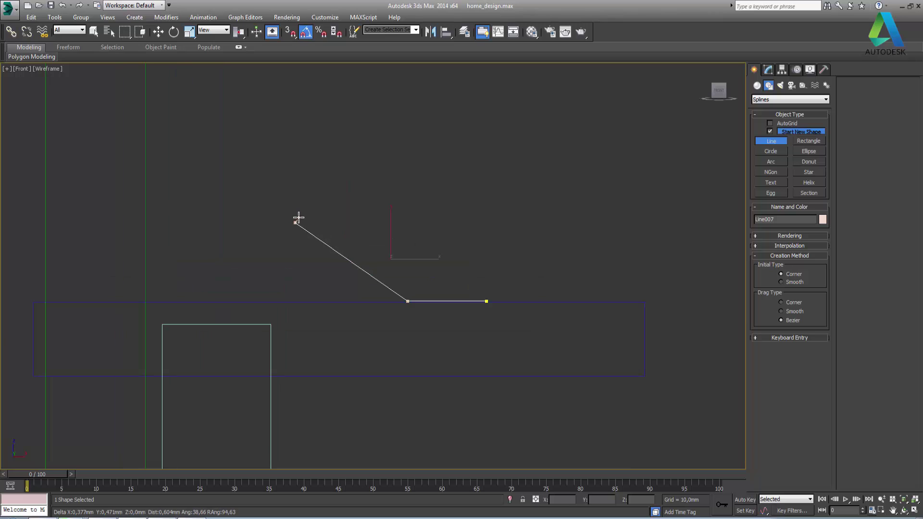
pyautogui.scroll(2, 299, 219)
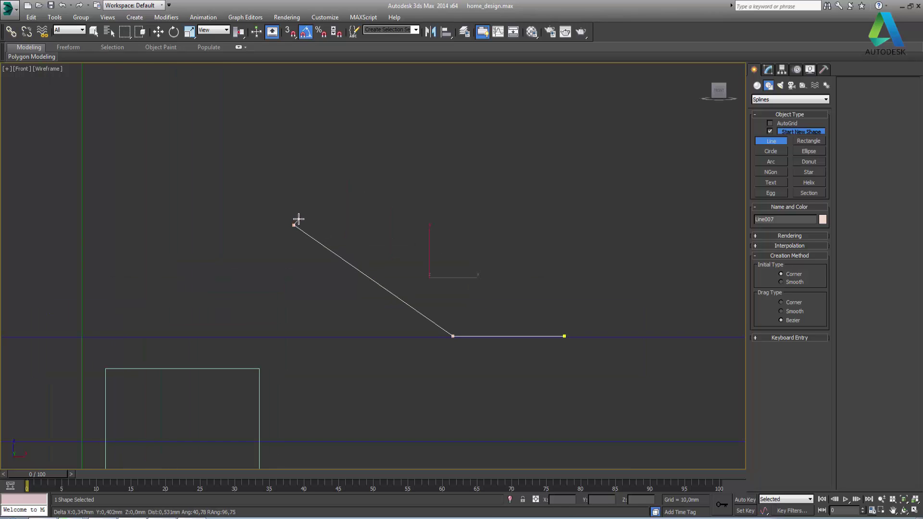
pyautogui.click(298, 219)
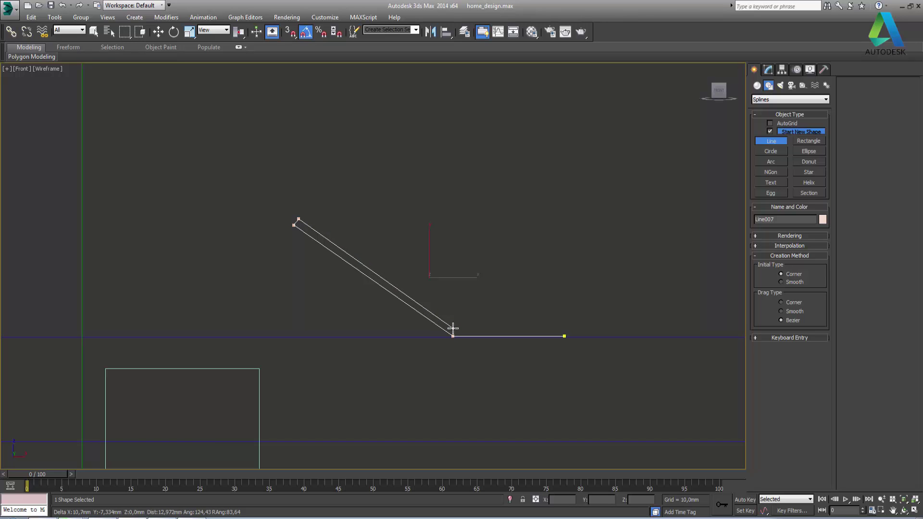
pyautogui.click(454, 329)
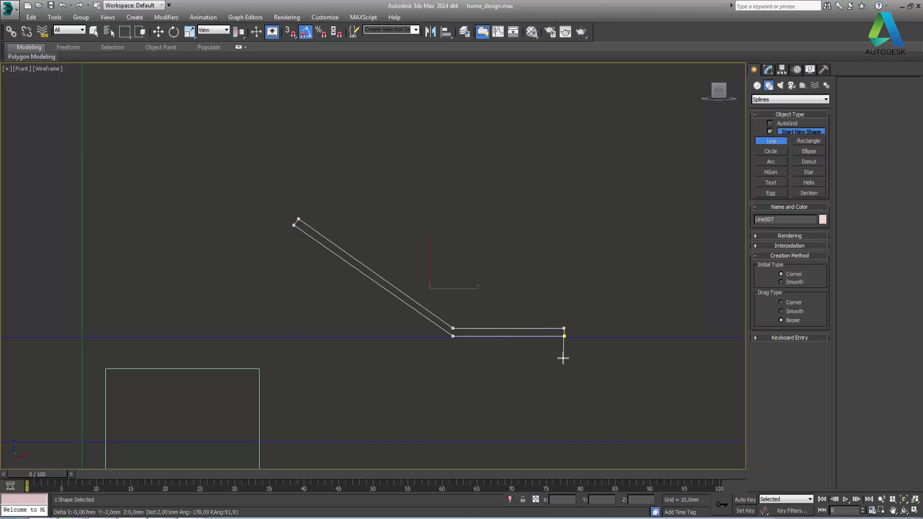
pyautogui.rightClick(562, 358)
pyautogui.scroll(2, 558, 334)
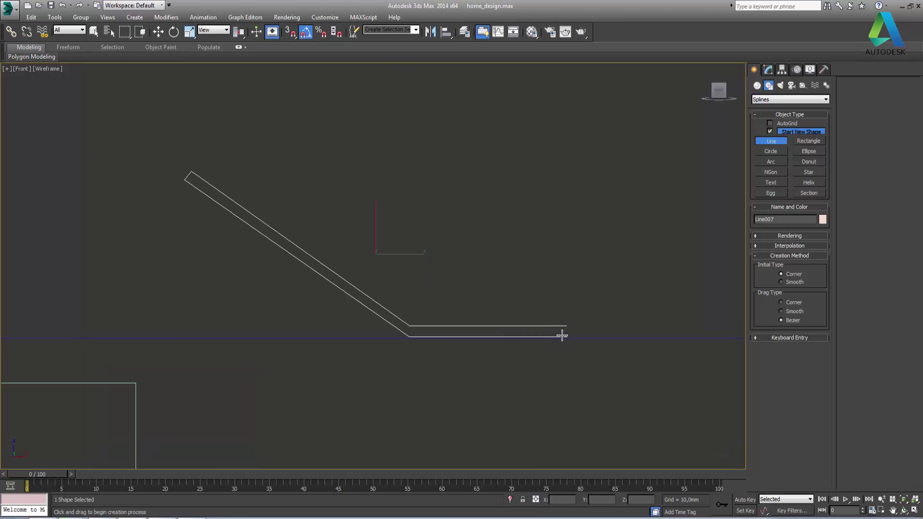
pyautogui.scroll(3, 560, 334)
# Make Line007's two upper end vertices Bezier Corner and fillet them round
pyautogui.press('w')
pyautogui.click(769, 69)
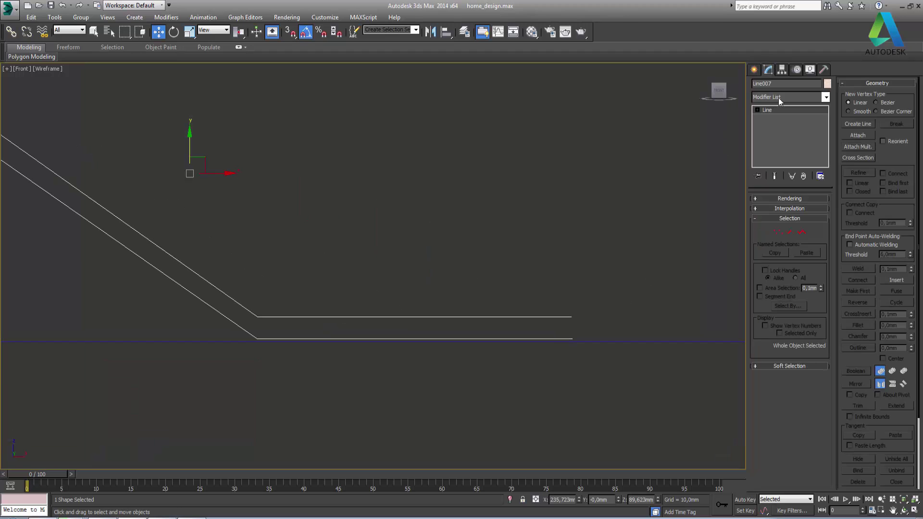
pyautogui.click(778, 233)
pyautogui.moveTo(161, 222); pyautogui.dragTo(439, 320, button='middle')
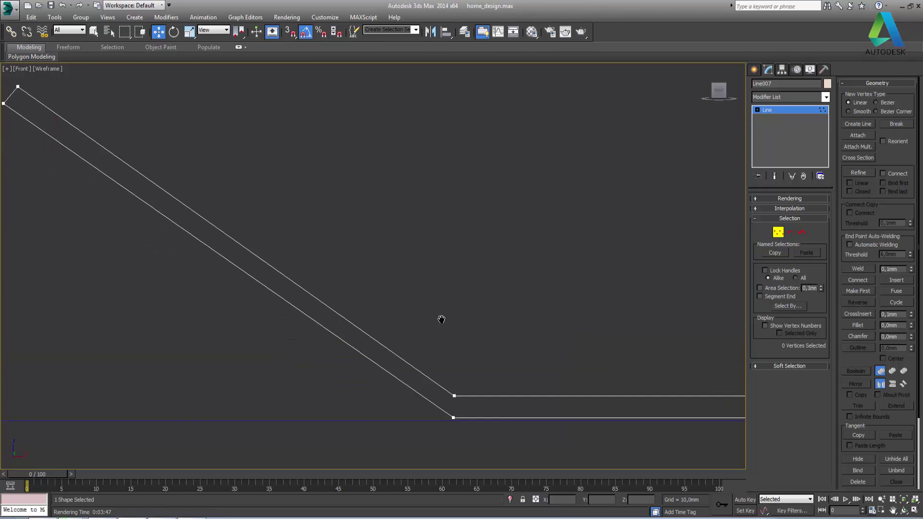
pyautogui.moveTo(2, 73); pyautogui.dragTo(156, 143, button='middle')
pyautogui.moveTo(199, 210); pyautogui.dragTo(182, 195)
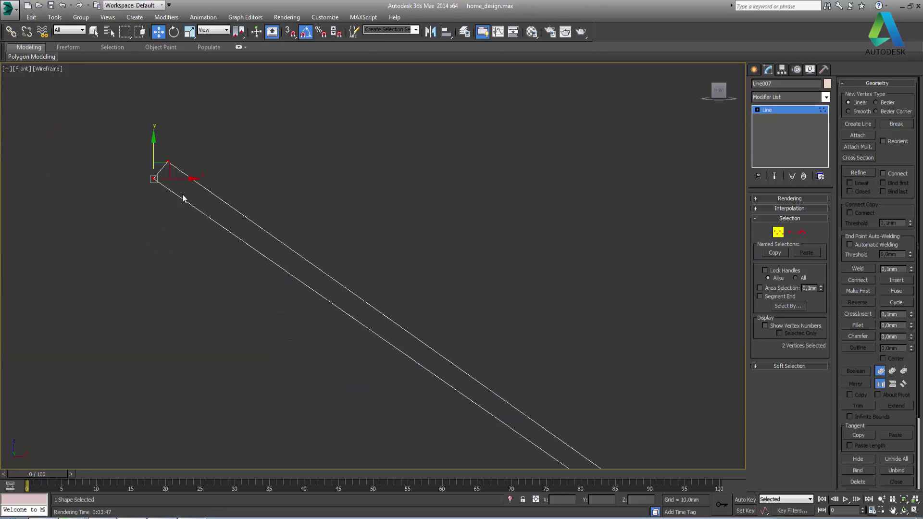
pyautogui.rightClick(176, 178)
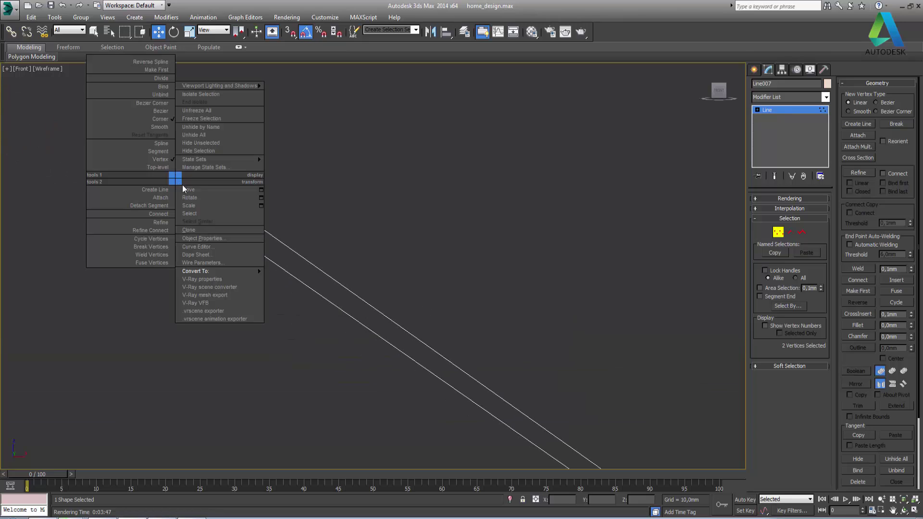
pyautogui.click(158, 104)
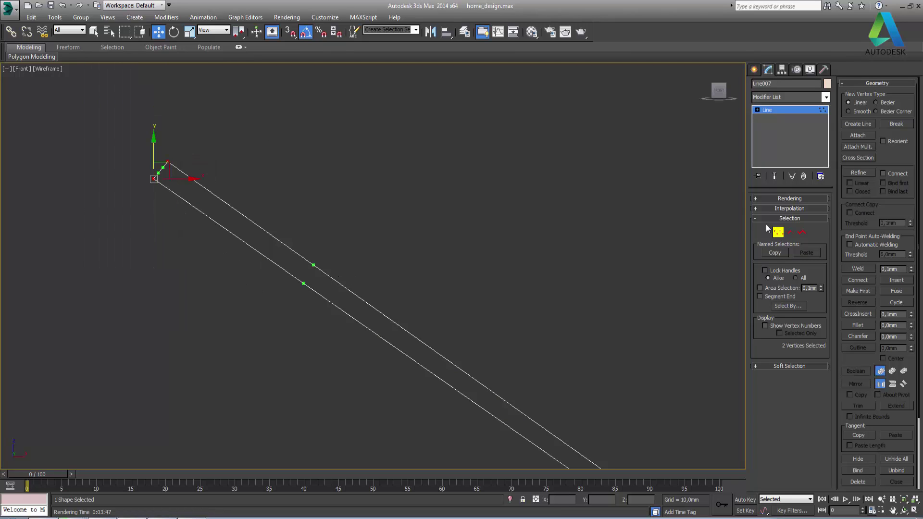
pyautogui.click(911, 324)
# Fillet the inner bend vertex into a smooth curve and leave Vertex mode
pyautogui.moveTo(558, 236); pyautogui.dragTo(400, 200, button='middle')
pyautogui.scroll(-3, 400, 200)
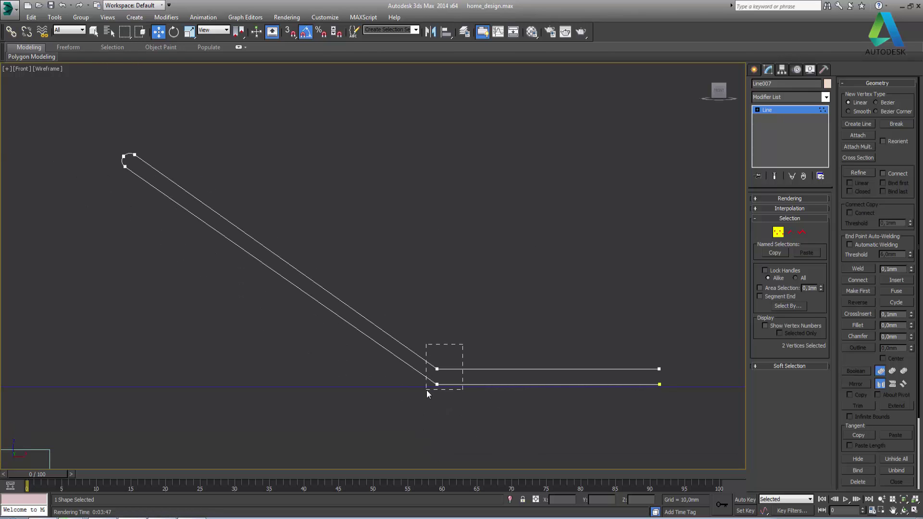
pyautogui.moveTo(437, 384); pyautogui.dragTo(433, 378)
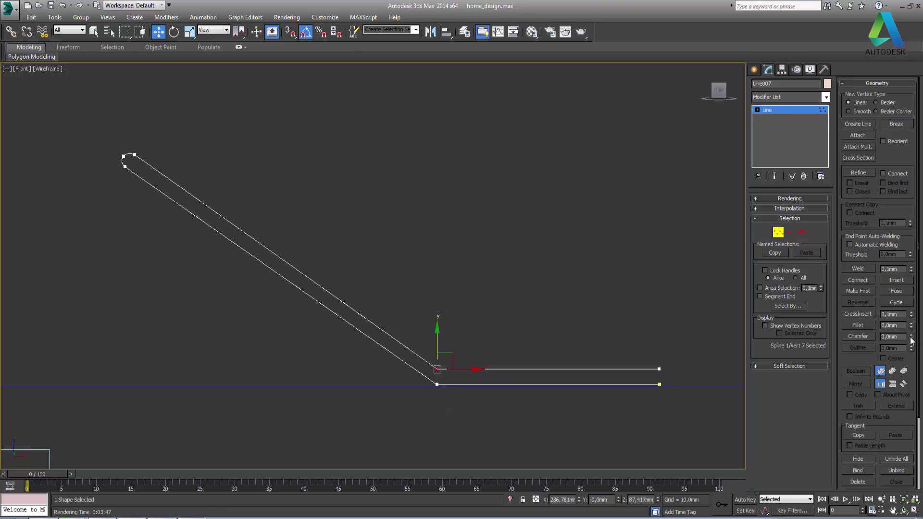
pyautogui.moveTo(911, 326); pyautogui.dragTo(910, 326)
pyautogui.moveTo(912, 326); pyautogui.dragTo(911, 322)
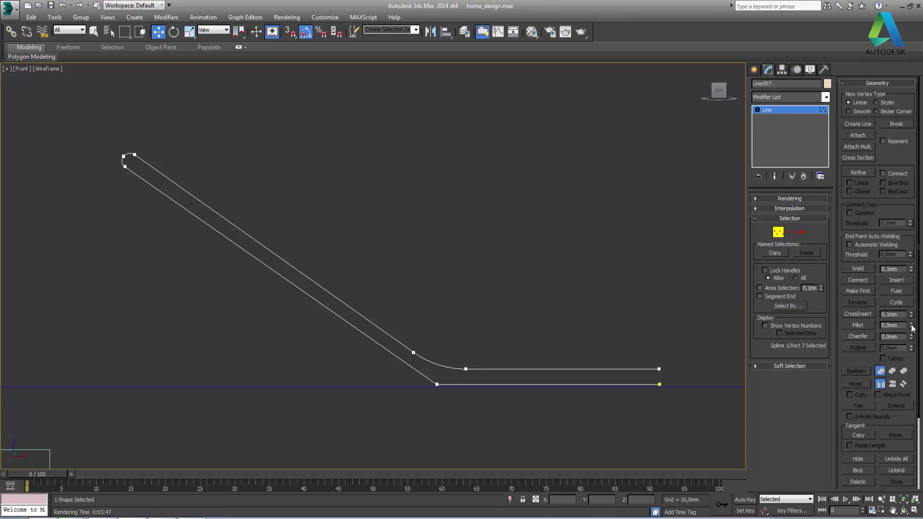
pyautogui.click(778, 233)
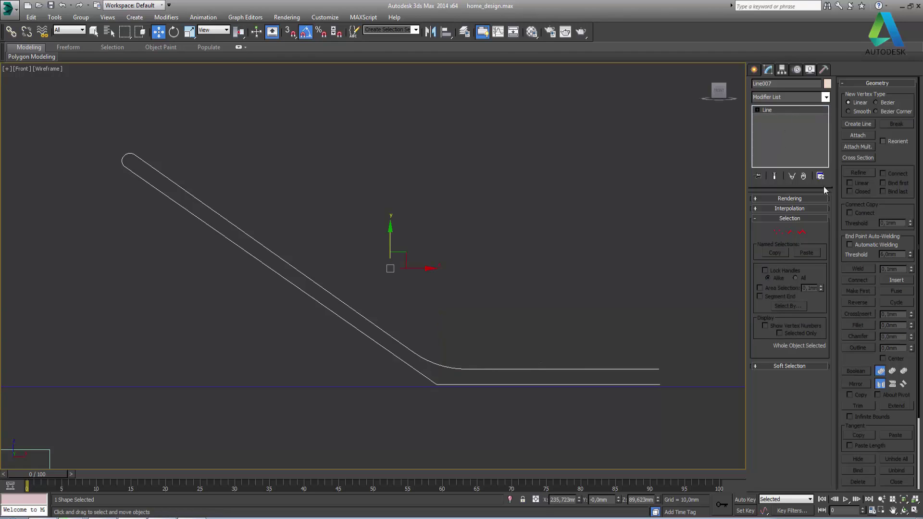
# Lathe Line007 into a bowl, aligned to the profile edge, welded core, 32 segments
pyautogui.click(783, 99)
pyautogui.press('l')
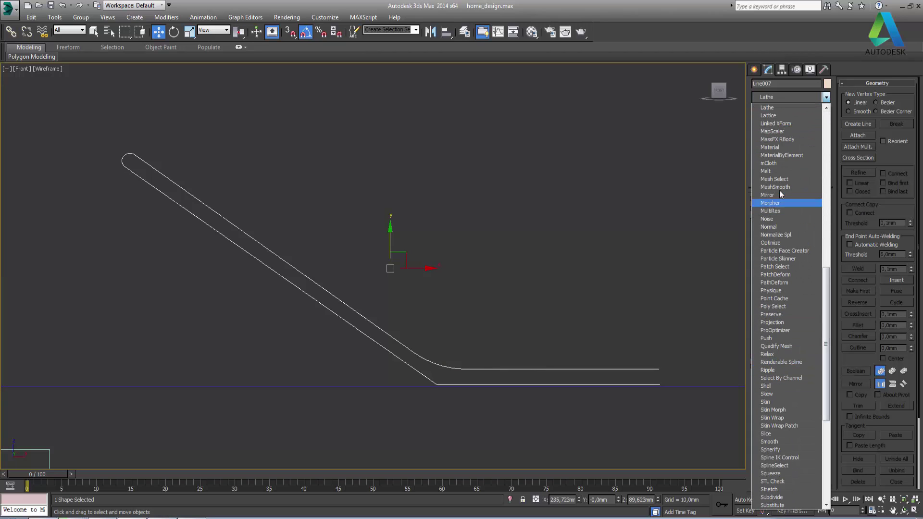
pyautogui.click(769, 108)
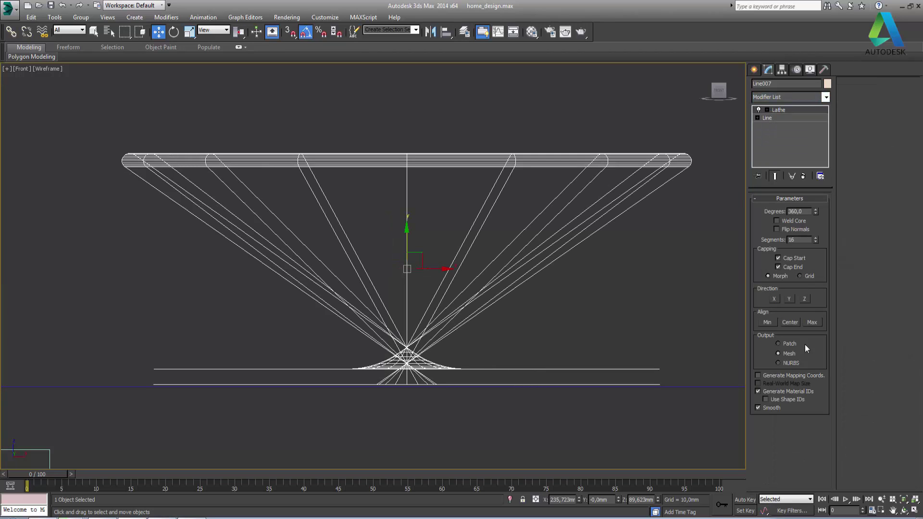
pyautogui.click(813, 323)
pyautogui.click(792, 222)
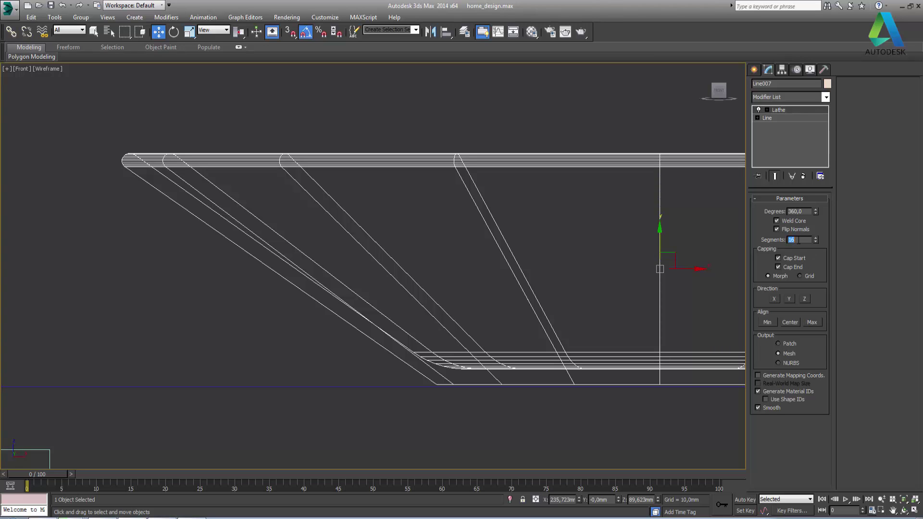
pyautogui.write('32')
pyautogui.press('Return')
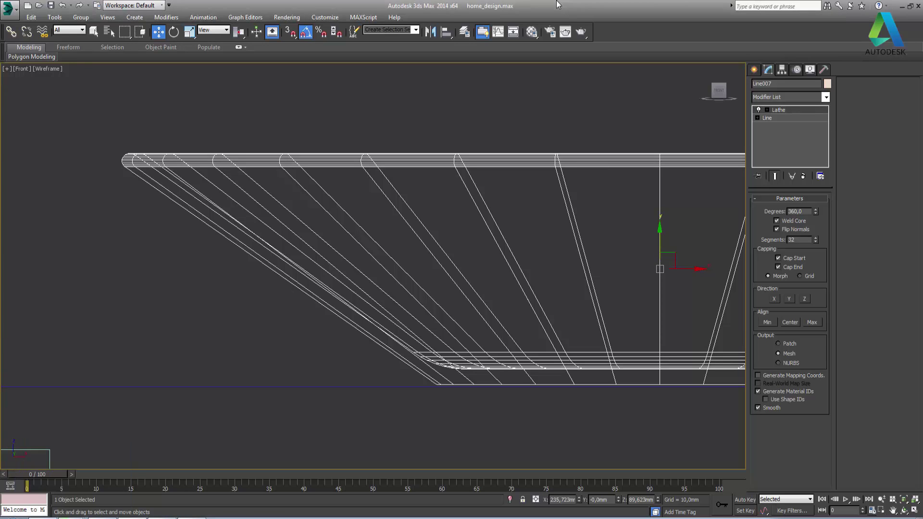
# Frame the lathed bowl lamp and slide it left along X in the Front view
pyautogui.scroll(-2, 495, 245)
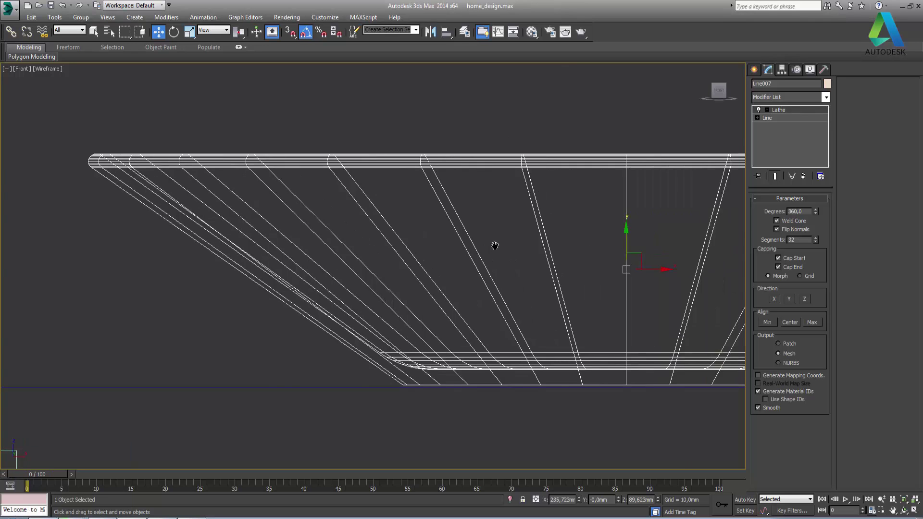
pyautogui.scroll(-2, 336, 262)
pyautogui.scroll(-2, 367, 261)
pyautogui.scroll(-2, 377, 266)
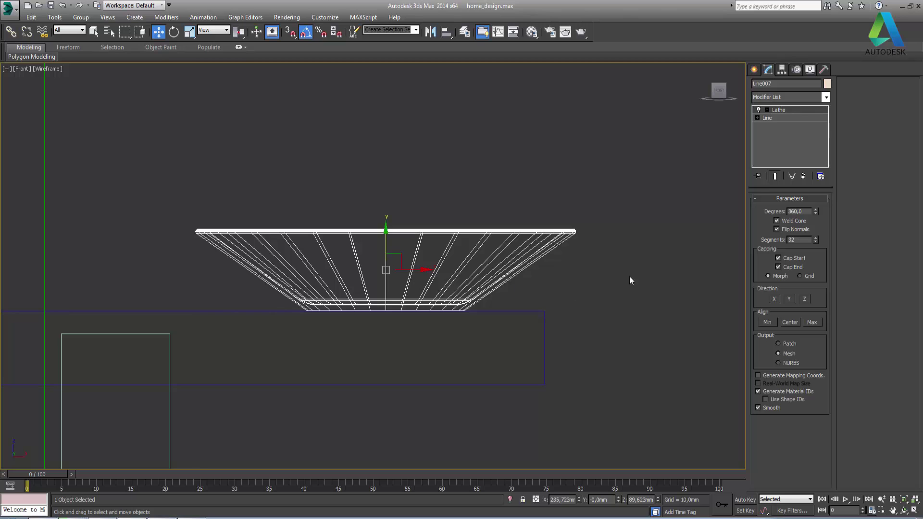
pyautogui.moveTo(428, 260); pyautogui.dragTo(486, 283, button='middle')
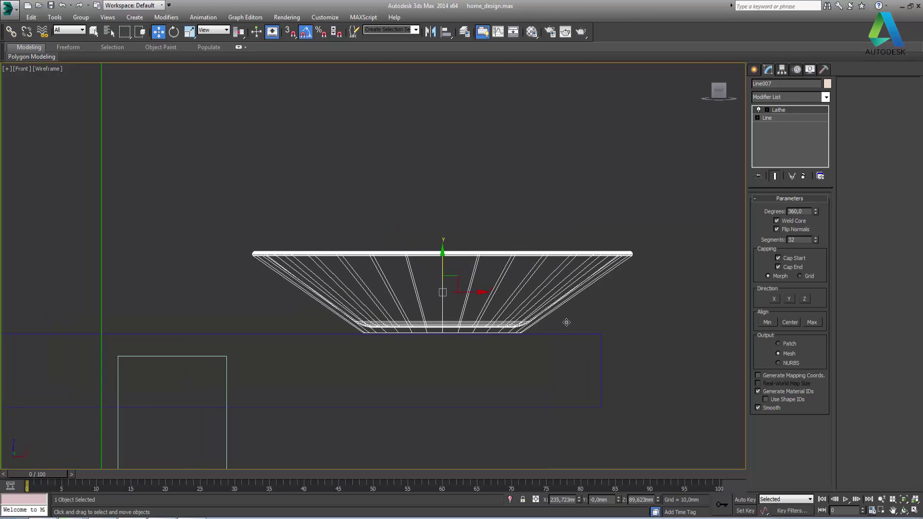
pyautogui.moveTo(471, 292); pyautogui.dragTo(417, 293)
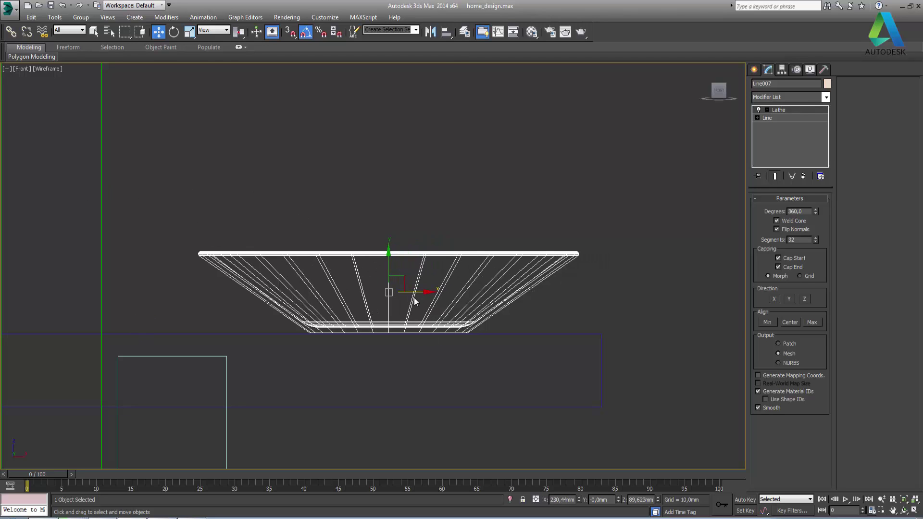
pyautogui.moveTo(422, 294); pyautogui.dragTo(224, 292)
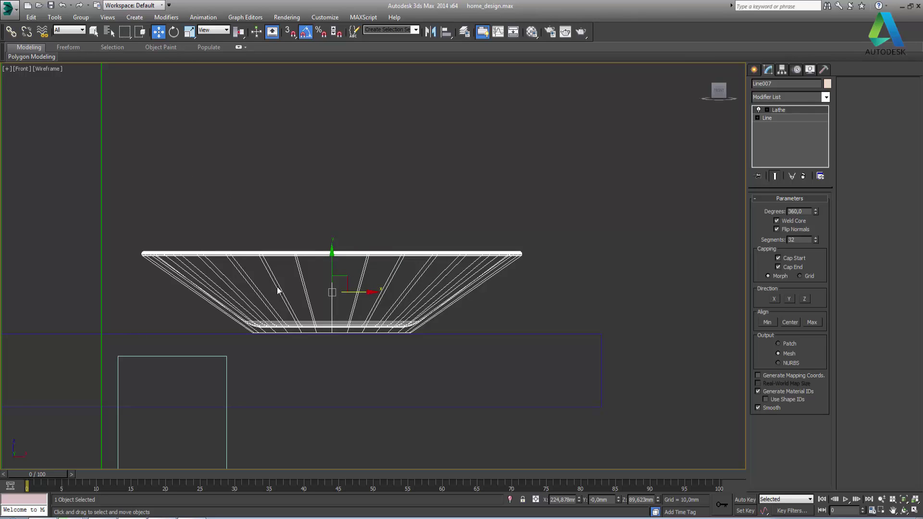
pyautogui.click(910, 512)
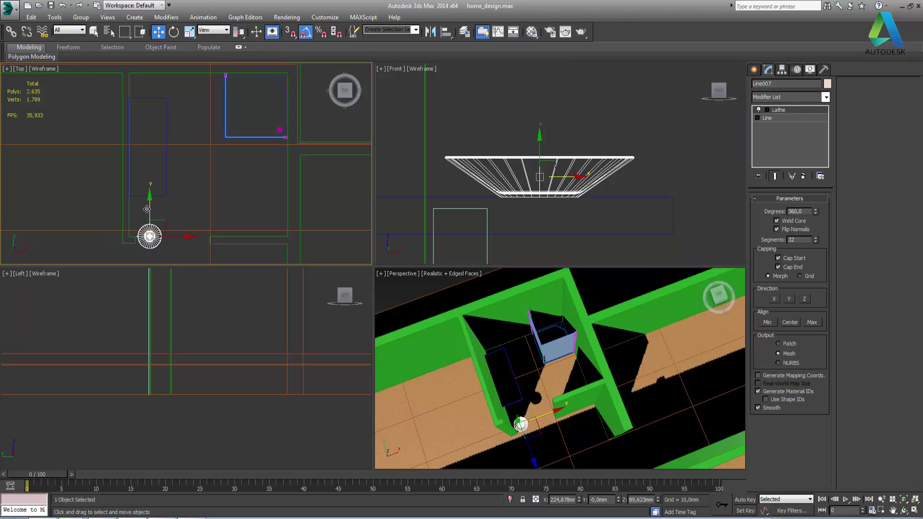
# Move the lamp up along Y and clone it as copy Line008, then maximize Perspective
pyautogui.moveTo(151, 210); pyautogui.dragTo(152, 145)
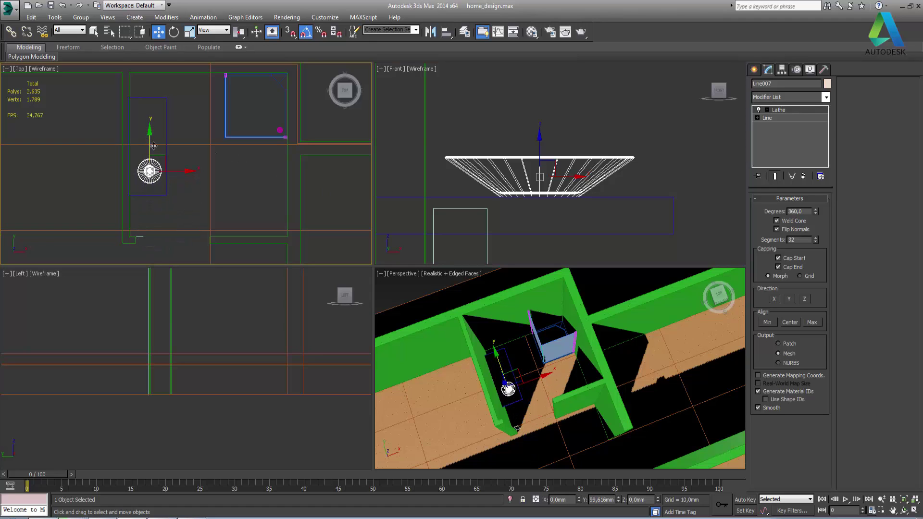
pyautogui.scroll(2, 146, 154)
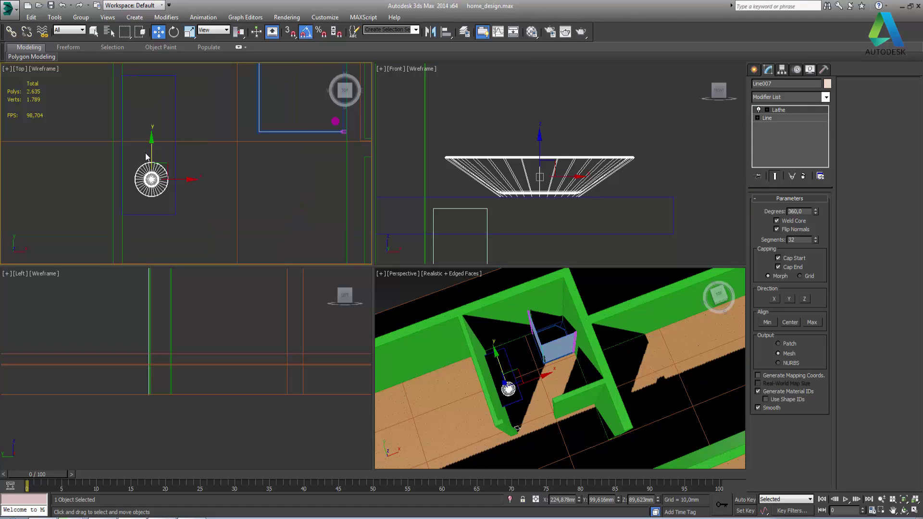
pyautogui.keyDown('shift'); pyautogui.moveTo(151, 150); pyautogui.dragTo(156, 80); pyautogui.keyUp('shift')
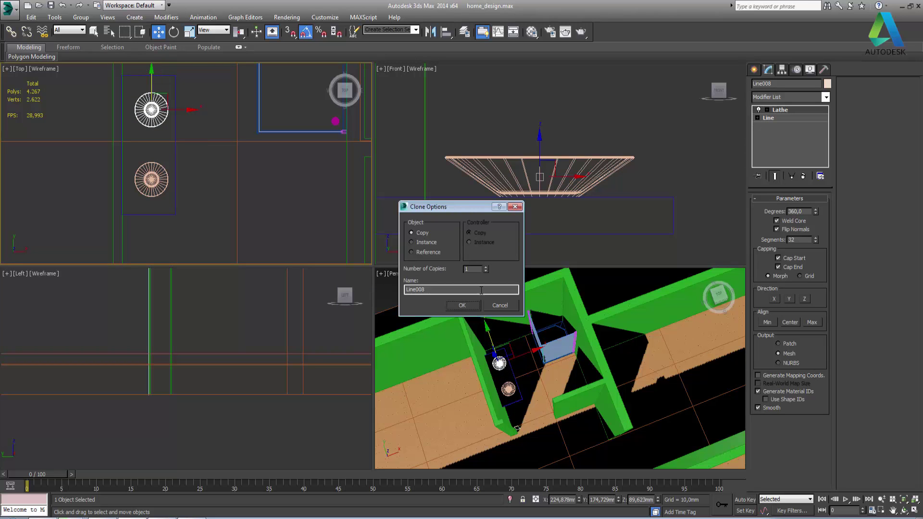
pyautogui.click(462, 306)
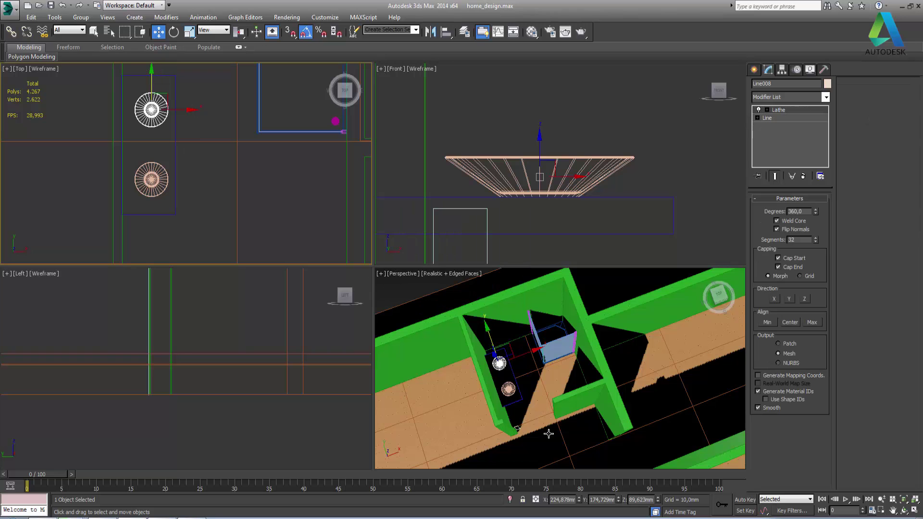
pyautogui.click(518, 368)
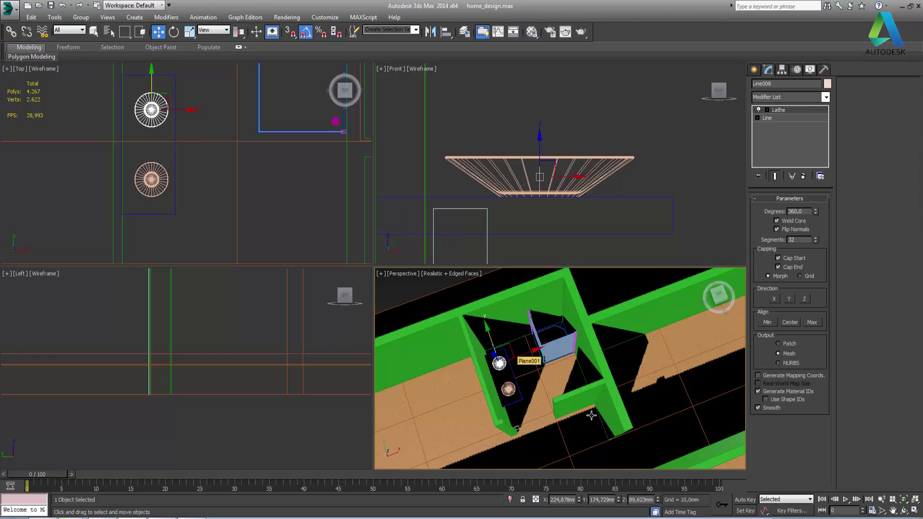
pyautogui.click(915, 513)
# Frame and orbit Line008, try Lathe segments 64 and 128, then return to 32
pyautogui.press('z')
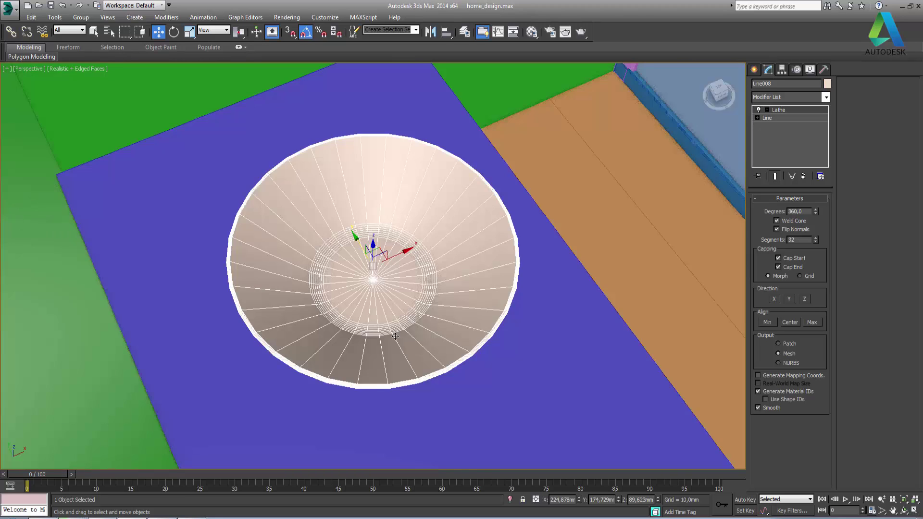
pyautogui.keyDown('alt'); pyautogui.moveTo(395, 336); pyautogui.dragTo(323, 303, button='middle'); pyautogui.keyUp('alt')
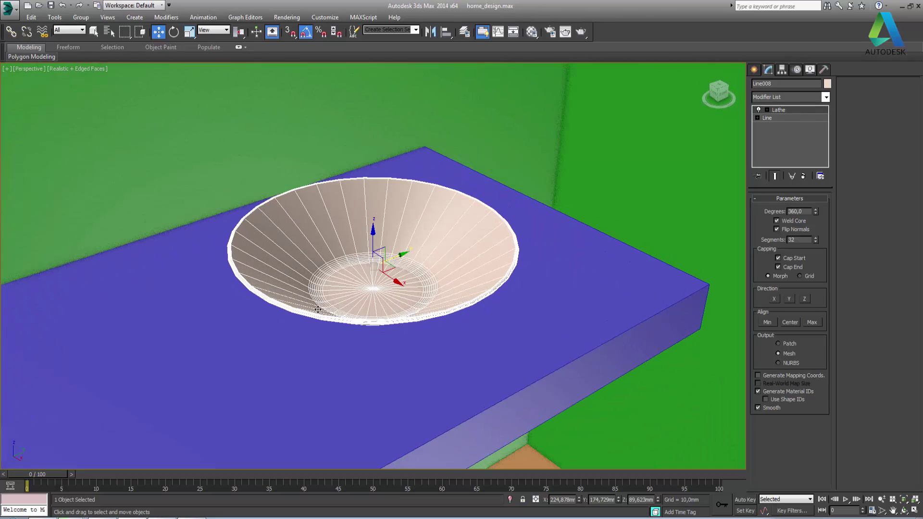
pyautogui.doubleClick(802, 241)
pyautogui.write('64')
pyautogui.press('Return')
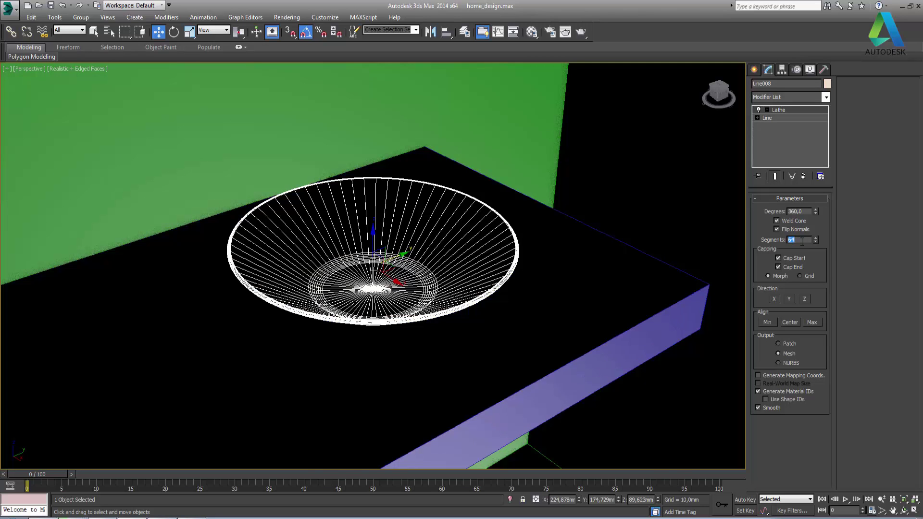
pyautogui.write('8')
pyautogui.press('Return')
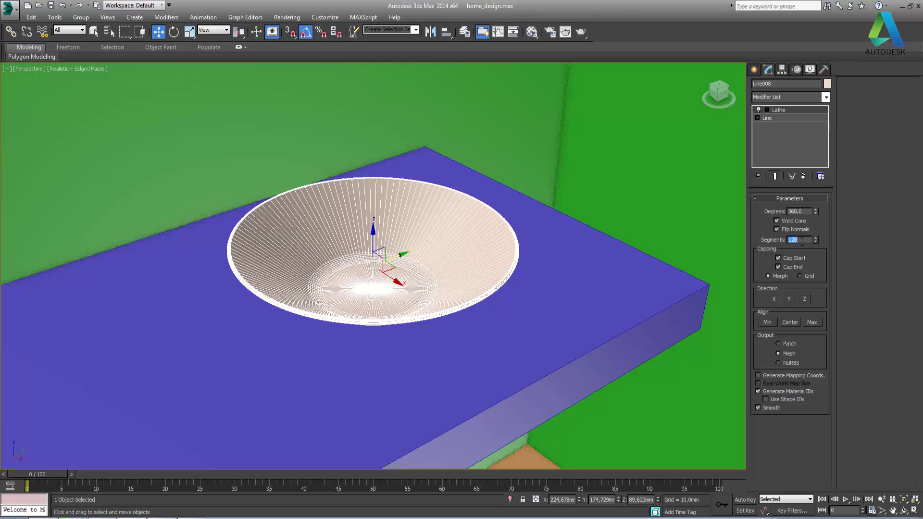
pyautogui.write('32')
pyautogui.press('Return')
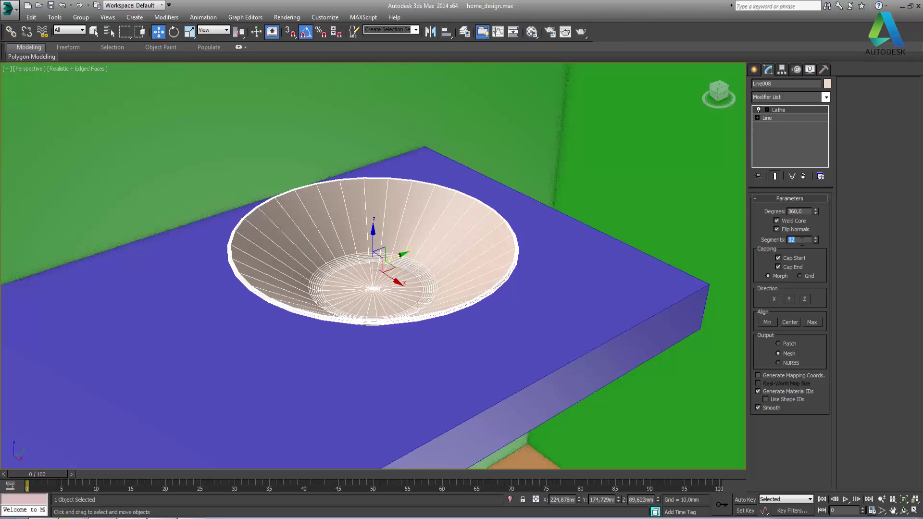
# Convert the bowl to Editable Poly and connect 3 pinched edge loops across its side edge ring
pyautogui.rightClick(396, 223)
pyautogui.moveTo(425, 310)
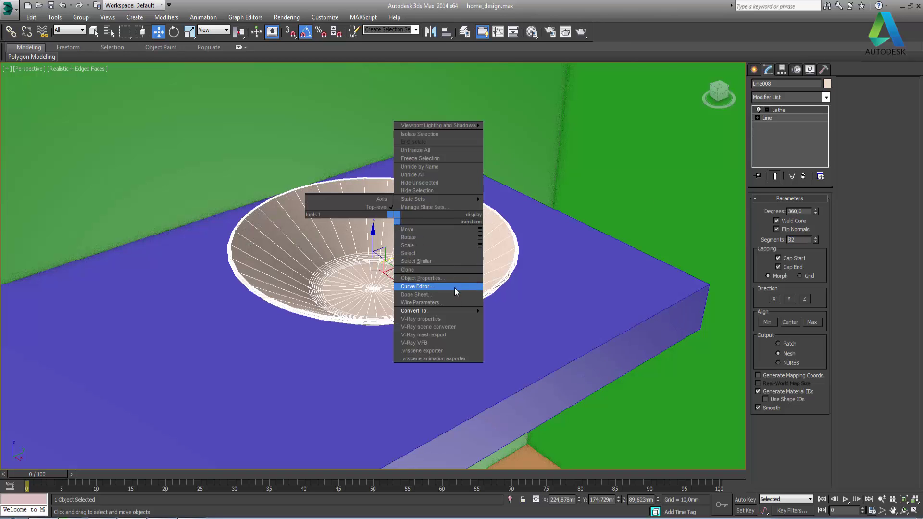
pyautogui.click(498, 320)
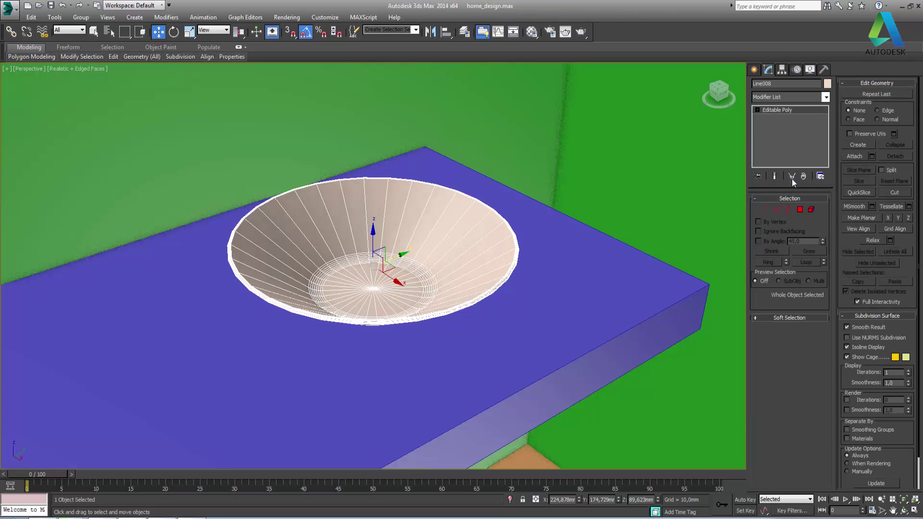
pyautogui.click(778, 209)
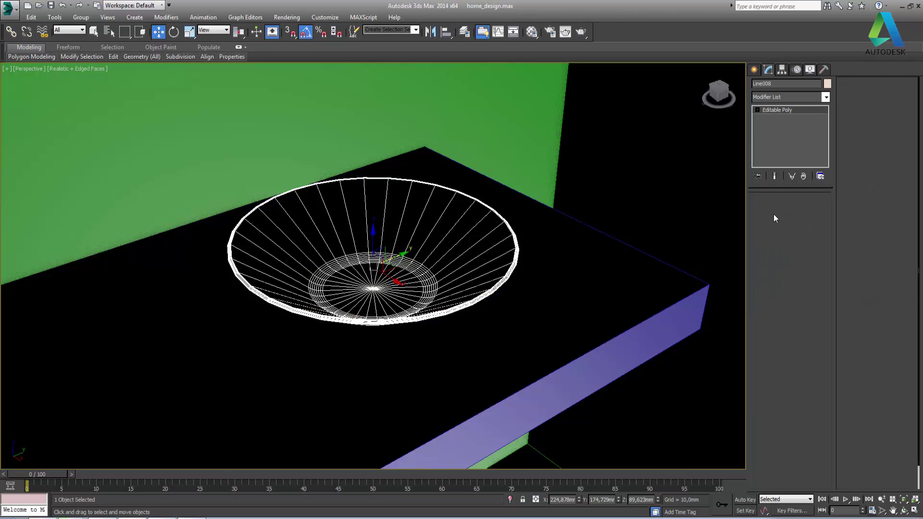
pyautogui.click(363, 202)
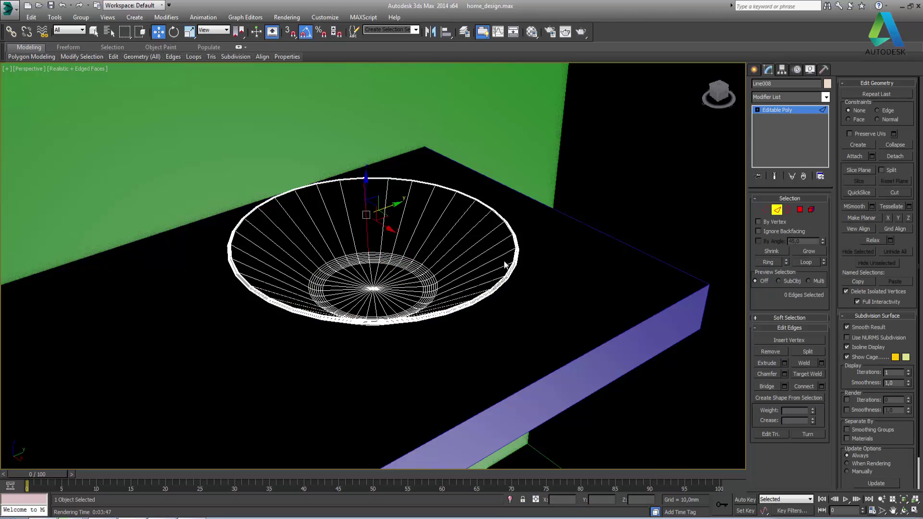
pyautogui.click(769, 264)
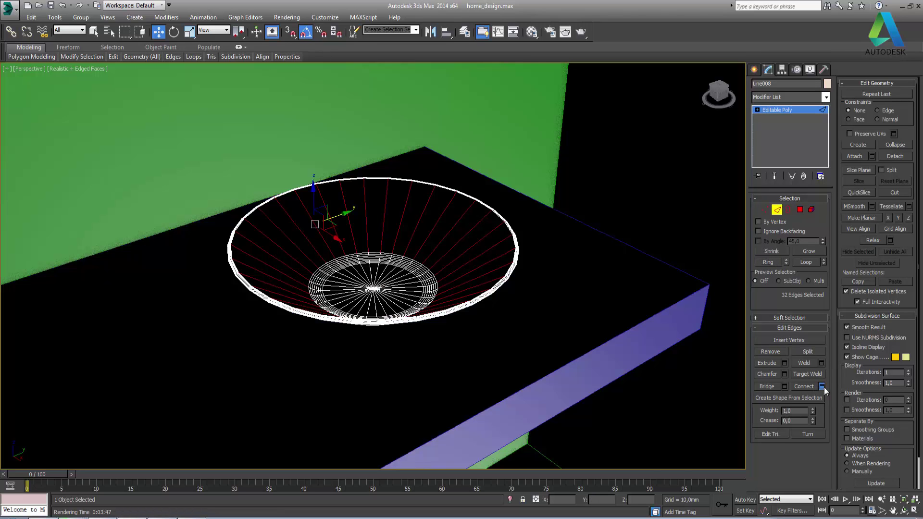
pyautogui.click(822, 387)
pyautogui.click(381, 271)
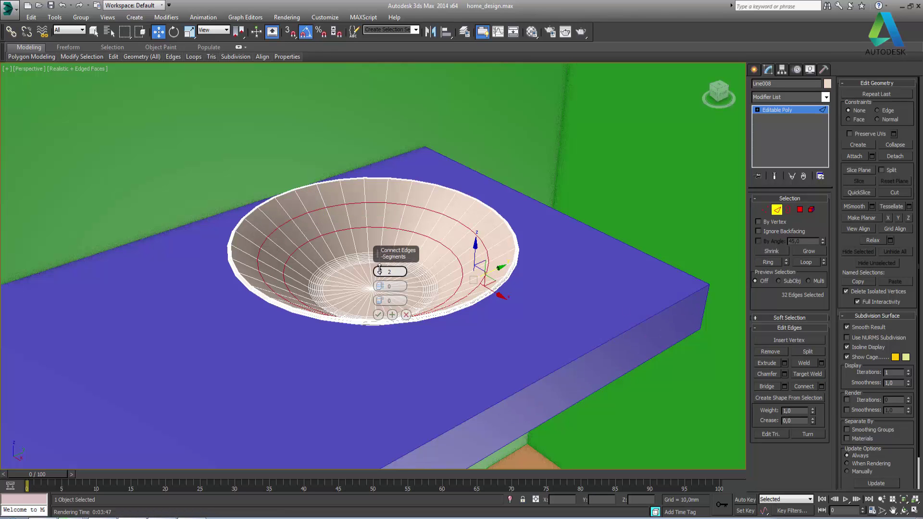
pyautogui.click(381, 271)
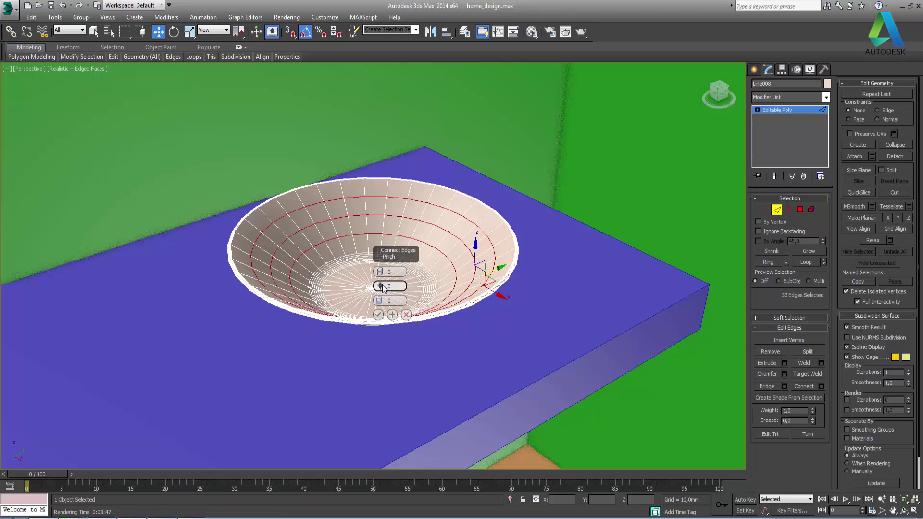
pyautogui.moveTo(380, 286); pyautogui.dragTo(383, 183)
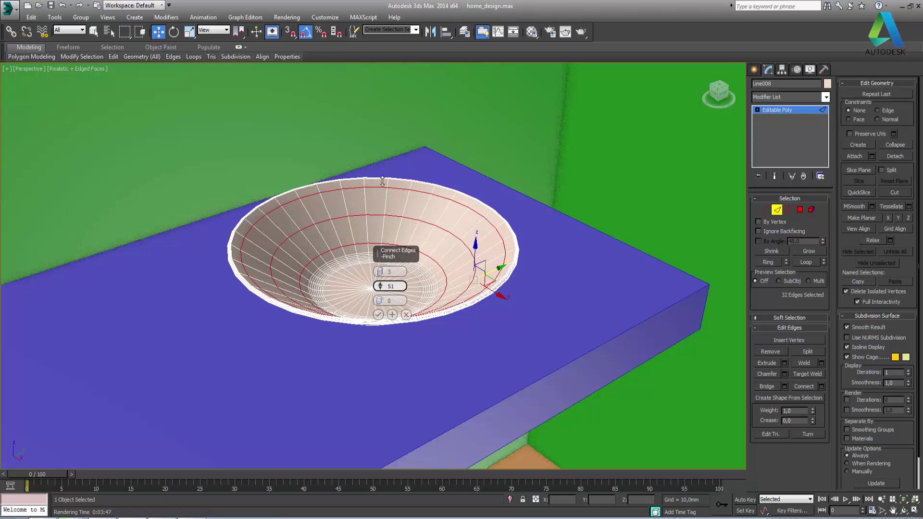
pyautogui.click(378, 315)
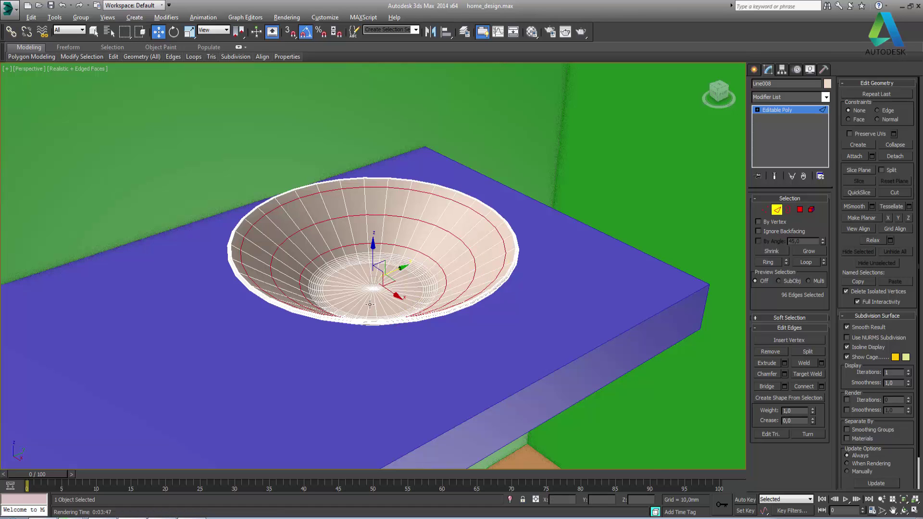
# In wireframe, connect new edge loops across the edge ring in the bowl's base
pyautogui.hotkey('alt', 'x')
pyautogui.click(376, 309)
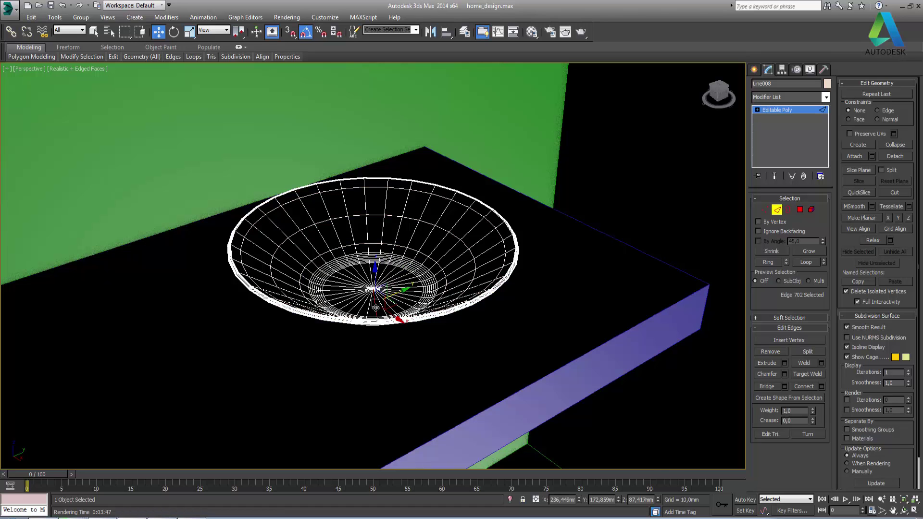
pyautogui.click(768, 262)
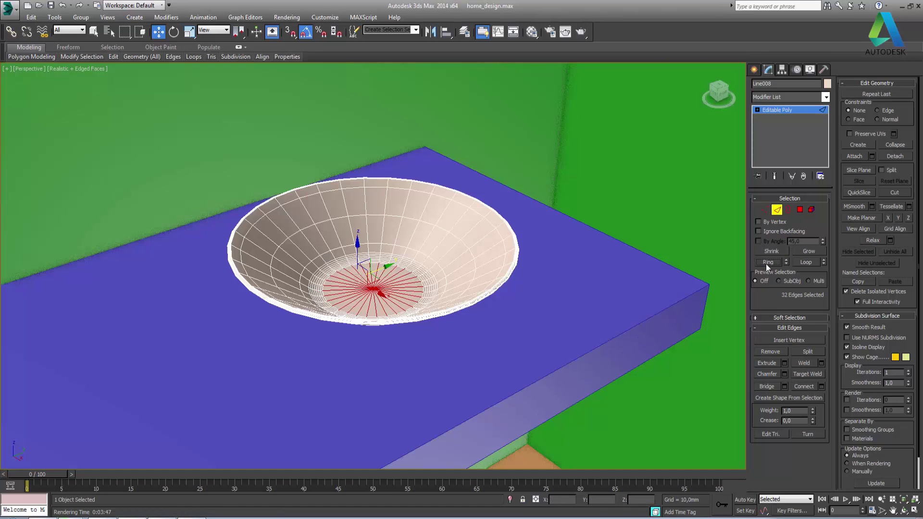
pyautogui.click(821, 386)
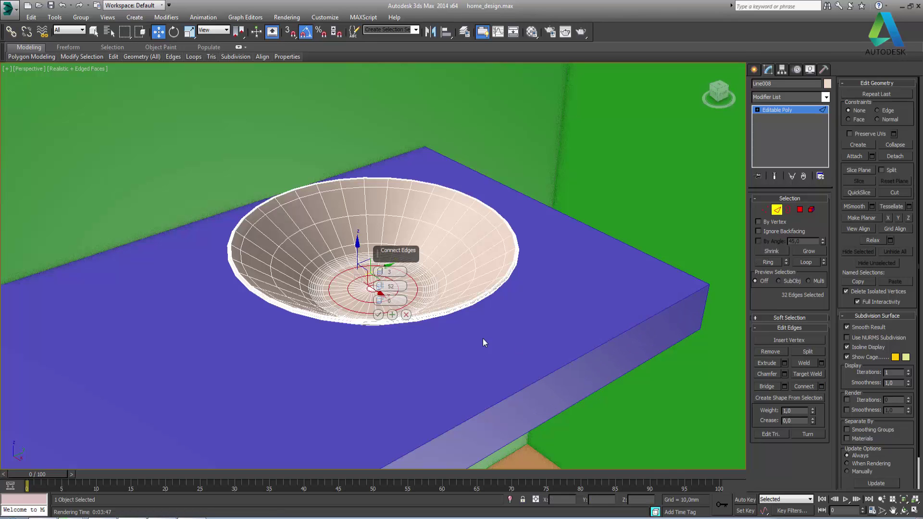
pyautogui.moveTo(380, 285); pyautogui.dragTo(382, 323)
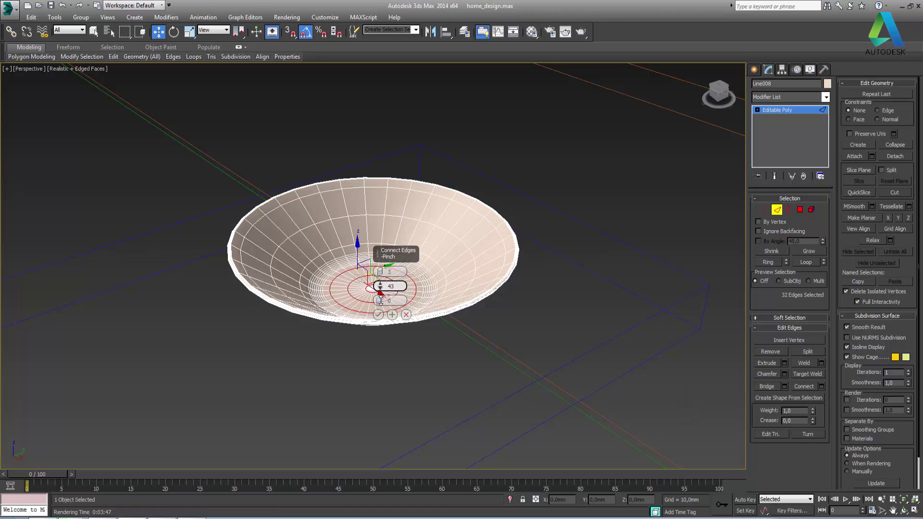
pyautogui.click(378, 315)
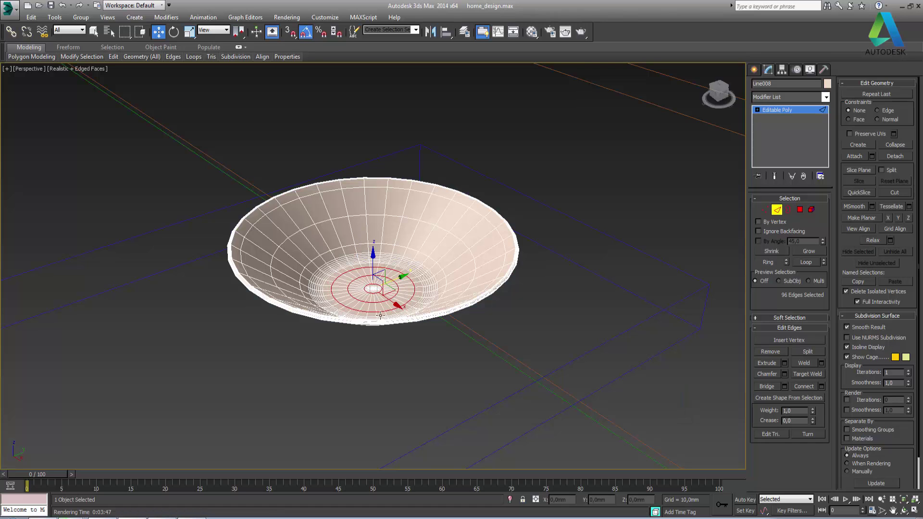
pyautogui.keyDown('alt'); pyautogui.moveTo(378, 316); pyautogui.dragTo(387, 295, button='middle'); pyautogui.keyUp('alt')
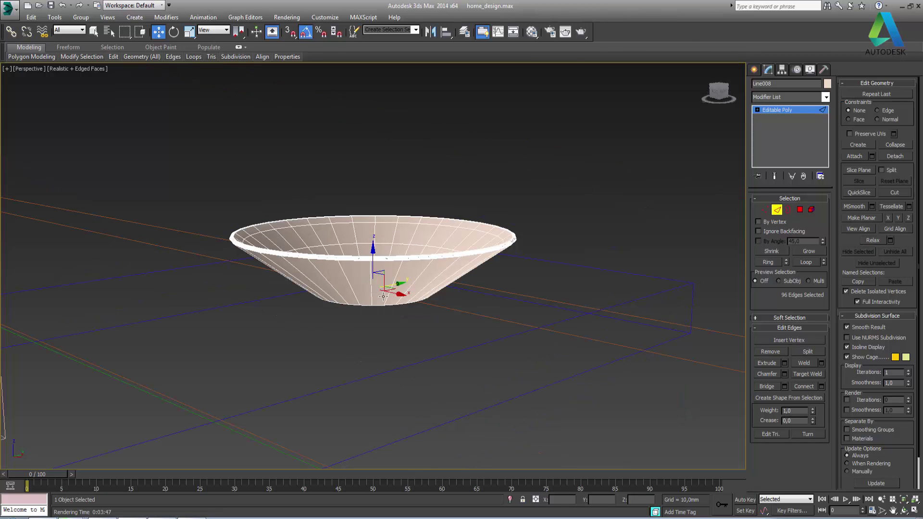
# Connect pinched edge loops around the bowl's outer side edge ring, then exit Edge mode
pyautogui.click(396, 277)
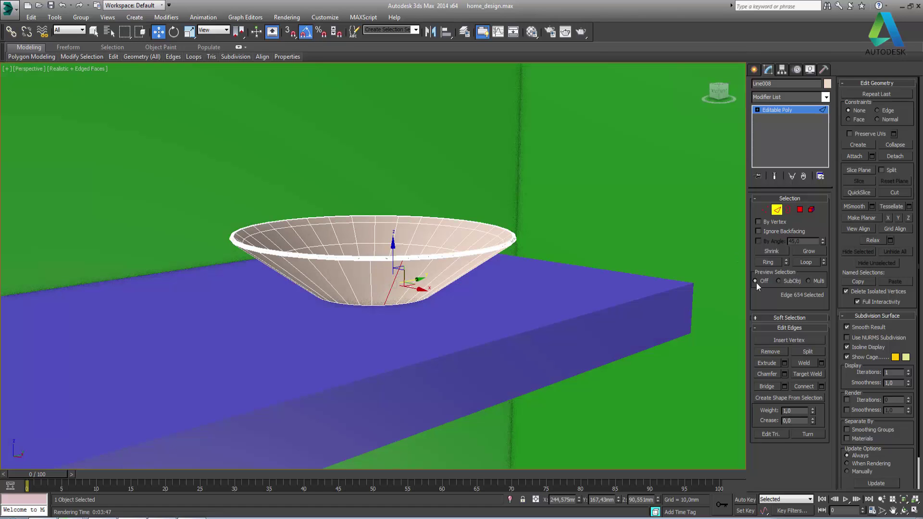
pyautogui.click(768, 262)
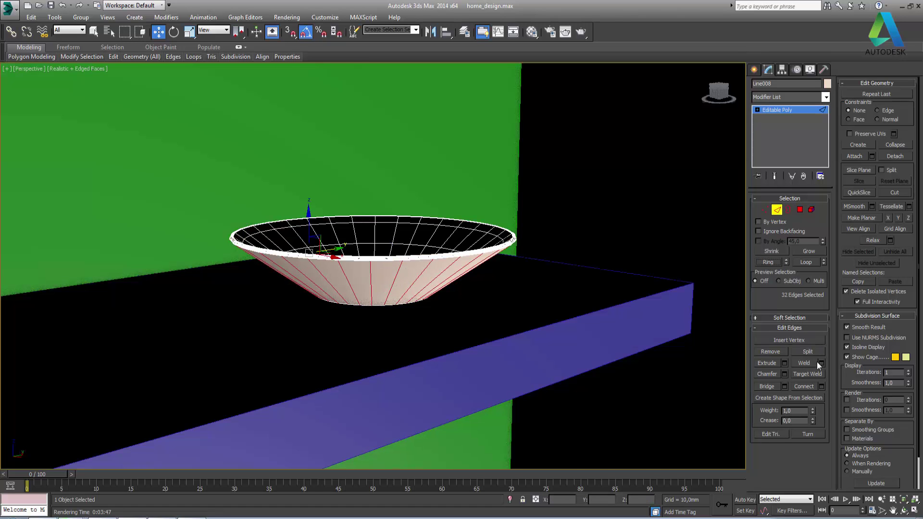
pyautogui.click(821, 386)
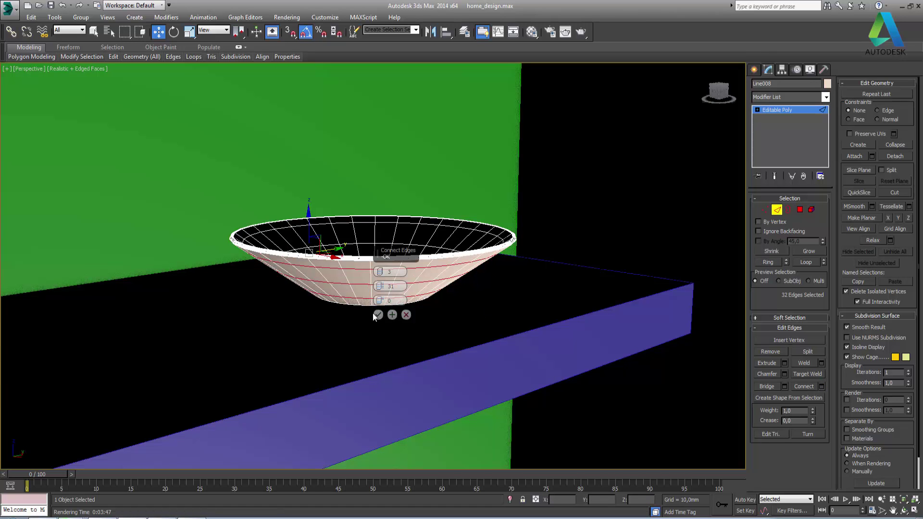
pyautogui.moveTo(380, 289); pyautogui.dragTo(384, 286)
pyautogui.press('Return')
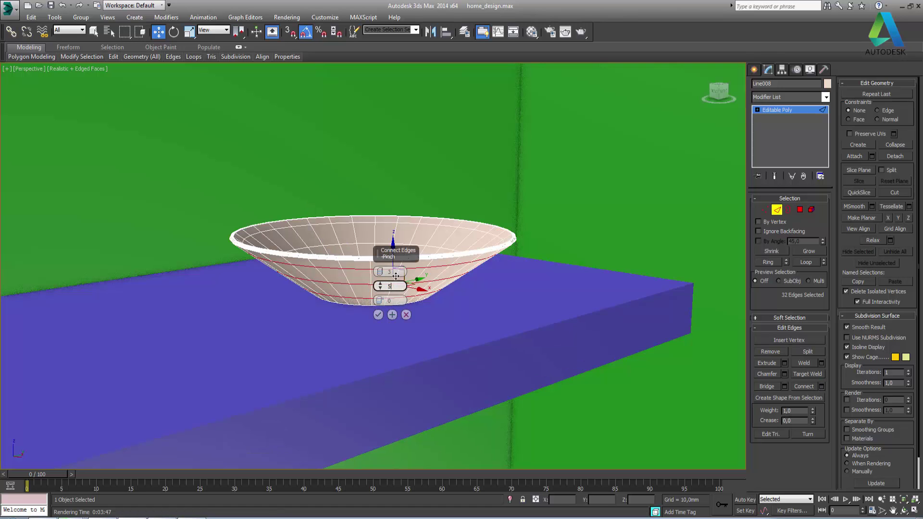
pyautogui.write('2')
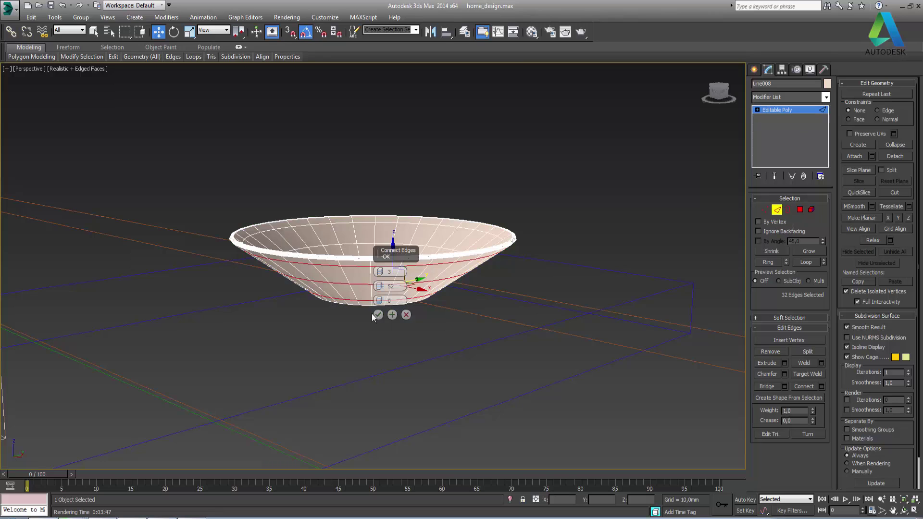
pyautogui.click(375, 315)
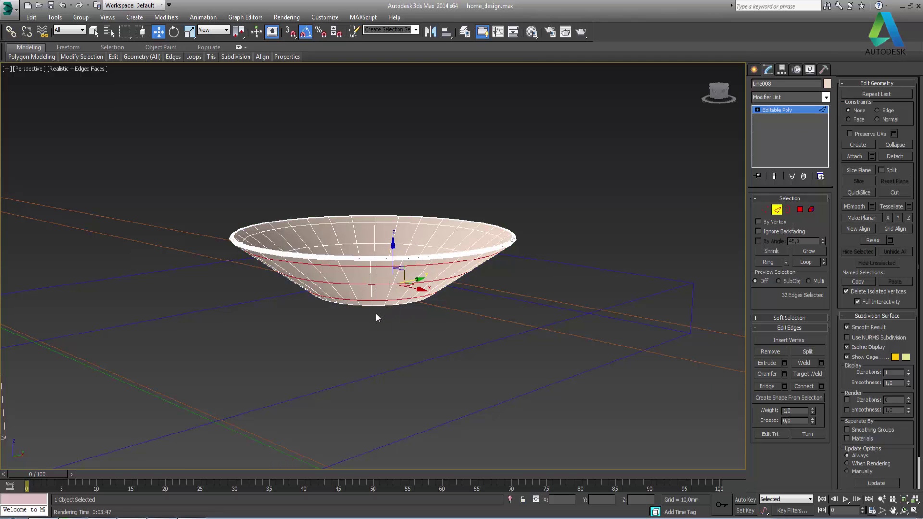
pyautogui.click(776, 211)
pyautogui.click(788, 97)
# Add TurboSmooth with 2 iterations to Line008, then orbit and pan the Perspective view
pyautogui.press('t')
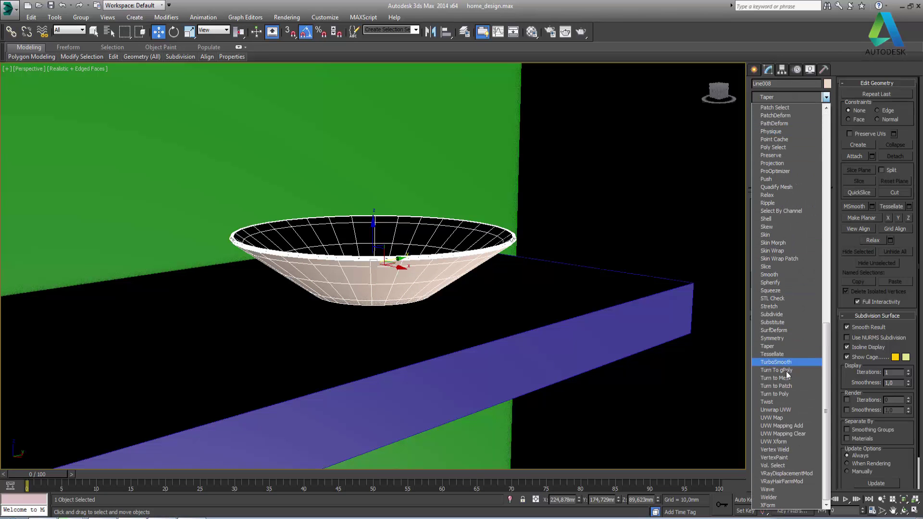
pyautogui.click(792, 363)
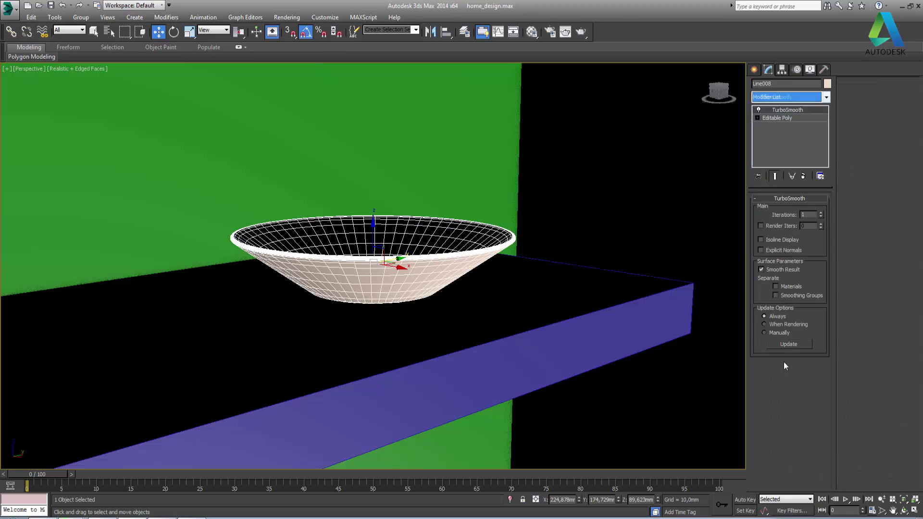
pyautogui.click(821, 213)
pyautogui.moveTo(446, 224)
pyautogui.keyDown('alt'); pyautogui.mouseDown(button='middle')
pyautogui.moveTo(439, 253)
pyautogui.moveTo(290, 233)
pyautogui.mouseUp(button='middle'); pyautogui.keyUp('alt')
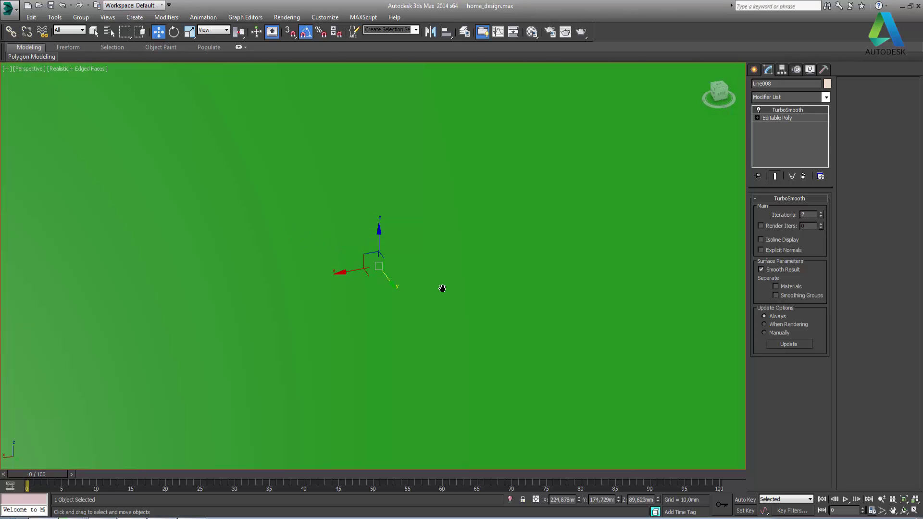
pyautogui.moveTo(441, 289)
pyautogui.mouseDown(button='middle')
pyautogui.moveTo(514, 370)
pyautogui.moveTo(471, 345)
pyautogui.moveTo(495, 286)
pyautogui.moveTo(511, 285)
pyautogui.moveTo(505, 309)
pyautogui.mouseUp(button='middle')
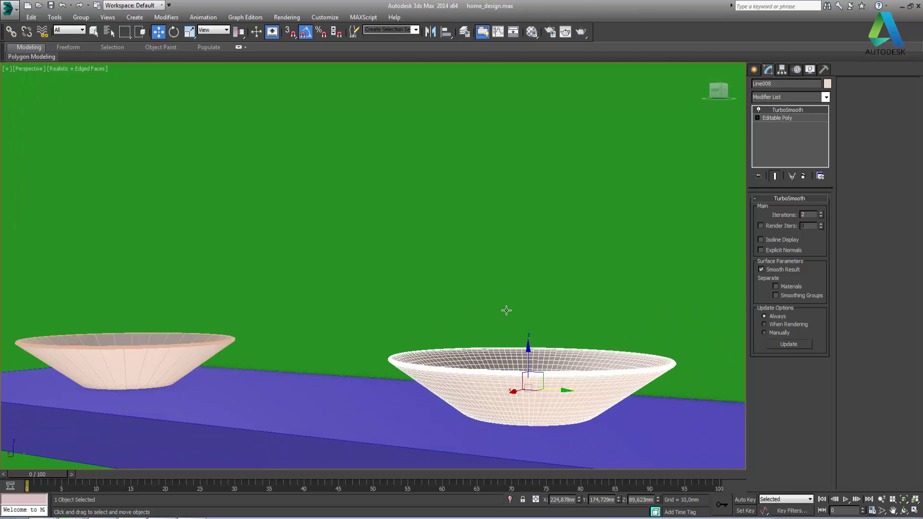
# Delete the unsmoothed Line007 and clone the smoothed Line008 to the left as Line009
pyautogui.click(133, 365)
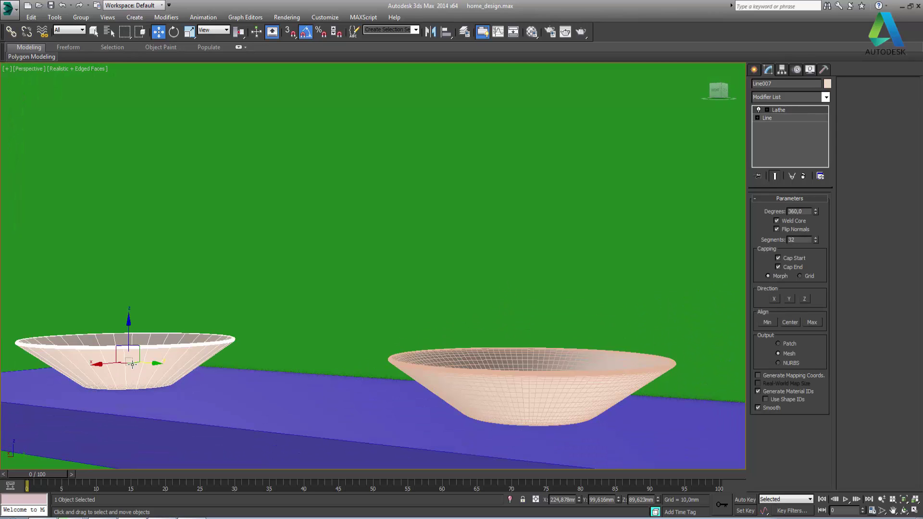
pyautogui.press('Delete')
pyautogui.click(548, 400)
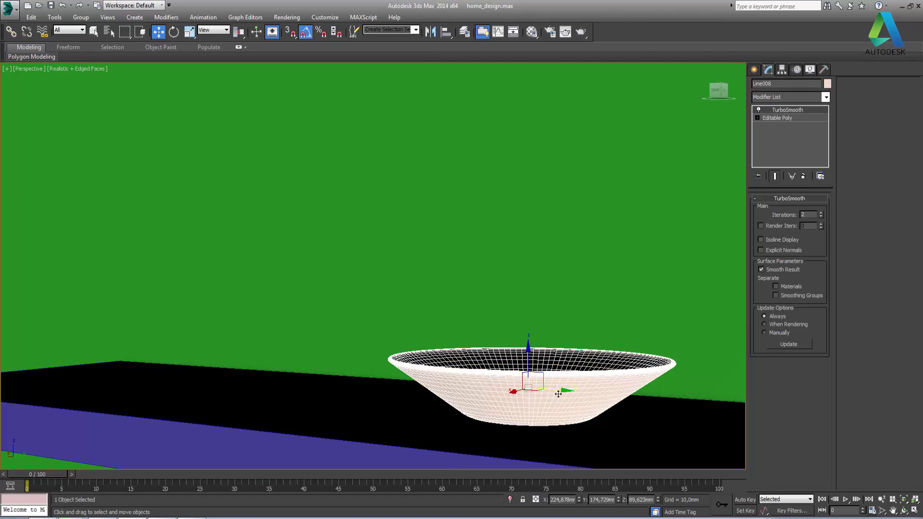
pyautogui.keyDown('shift'); pyautogui.moveTo(559, 392); pyautogui.dragTo(191, 361); pyautogui.keyUp('shift')
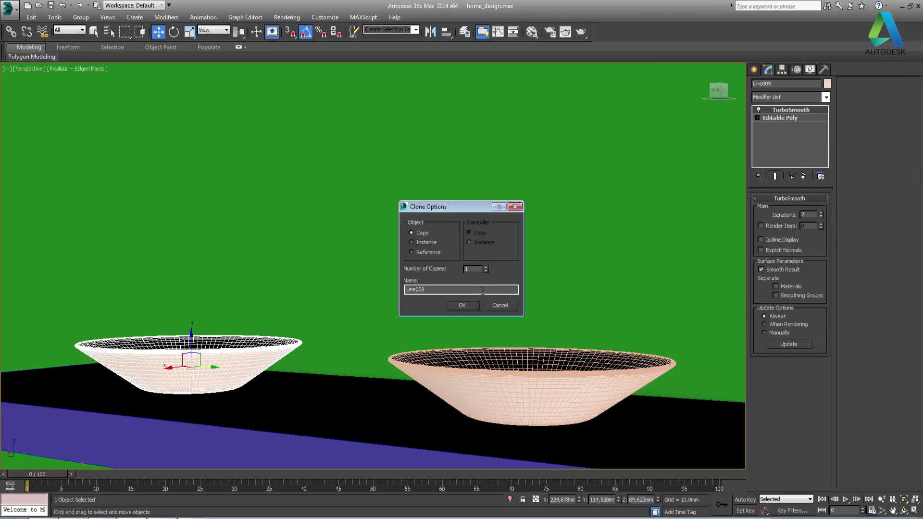
pyautogui.click(463, 306)
# Maximize the Top view and line up Line009 along Y beside Line008
pyautogui.press('7')
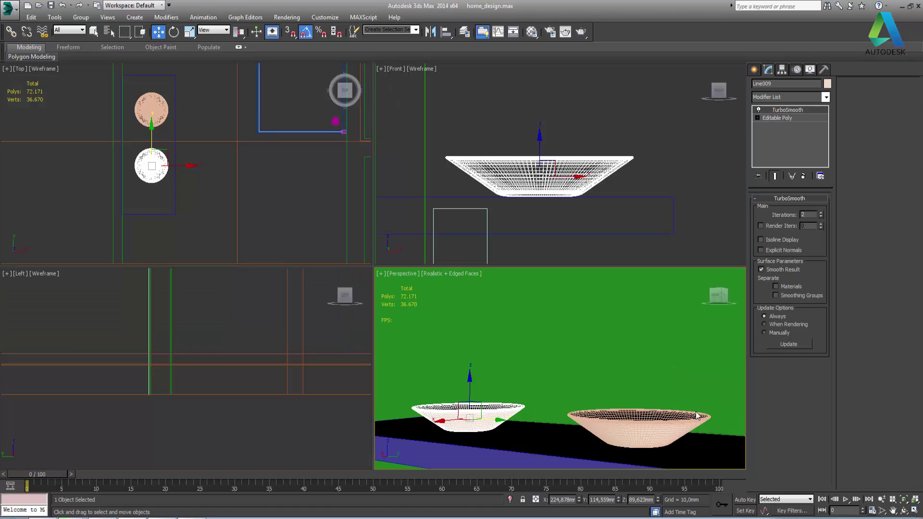
pyautogui.click(914, 511)
pyautogui.click(915, 510)
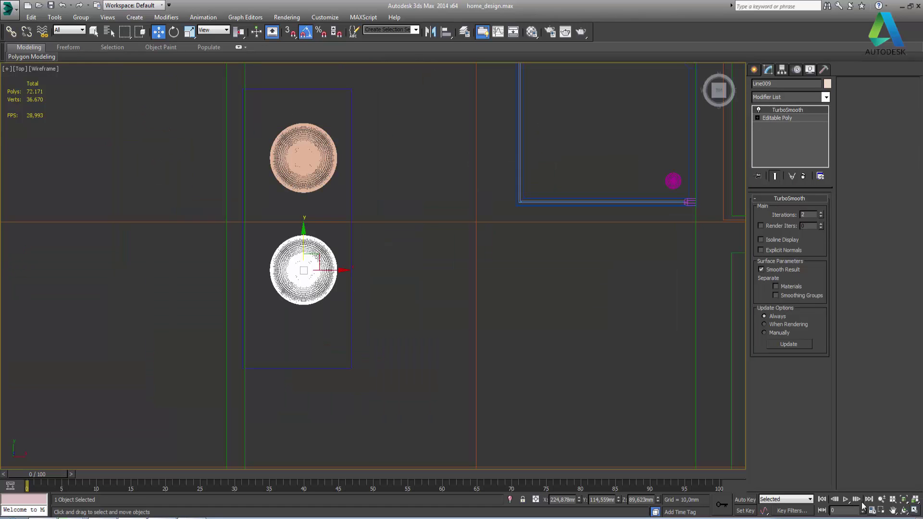
pyautogui.moveTo(402, 365); pyautogui.dragTo(459, 319, button='middle')
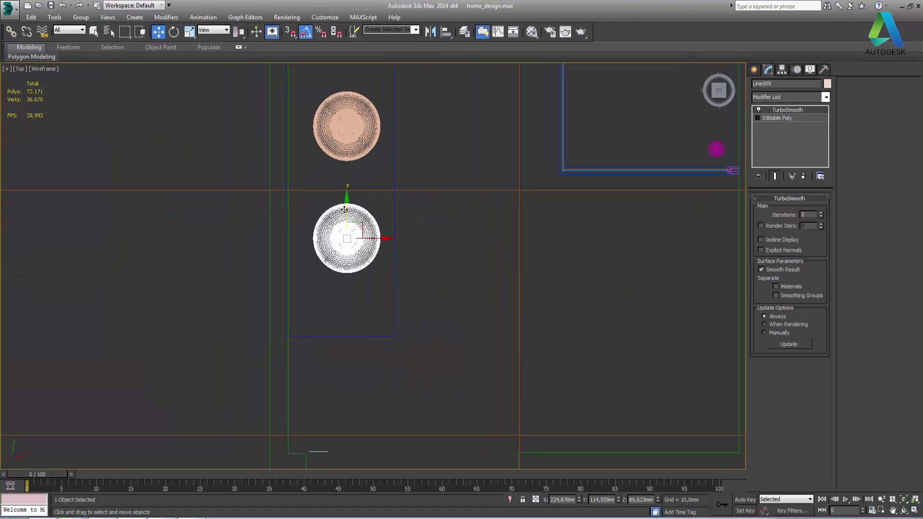
pyautogui.moveTo(345, 210); pyautogui.dragTo(344, 247)
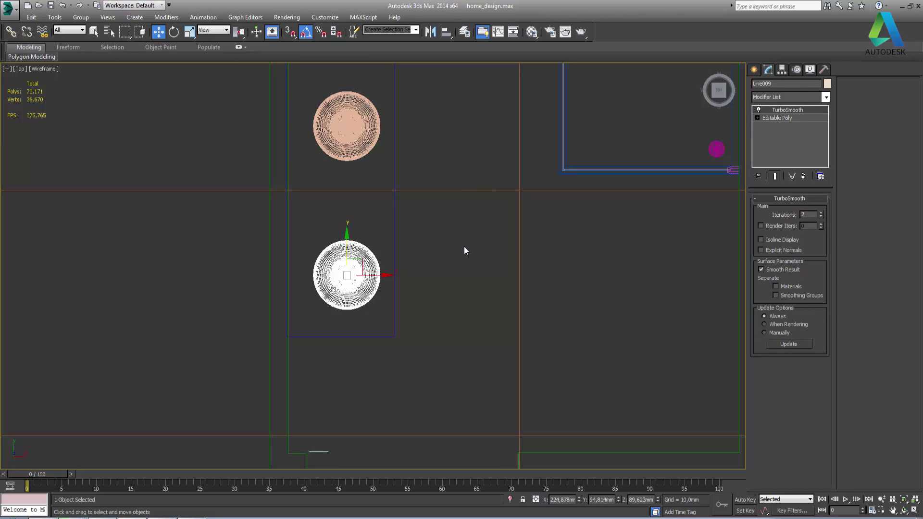
pyautogui.moveTo(451, 279); pyautogui.dragTo(449, 322, button='middle')
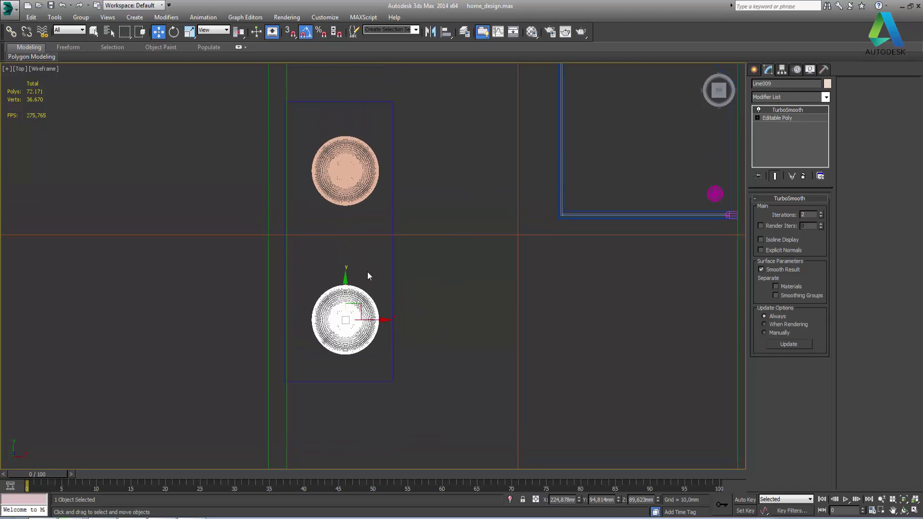
pyautogui.moveTo(342, 287); pyautogui.dragTo(342, 281)
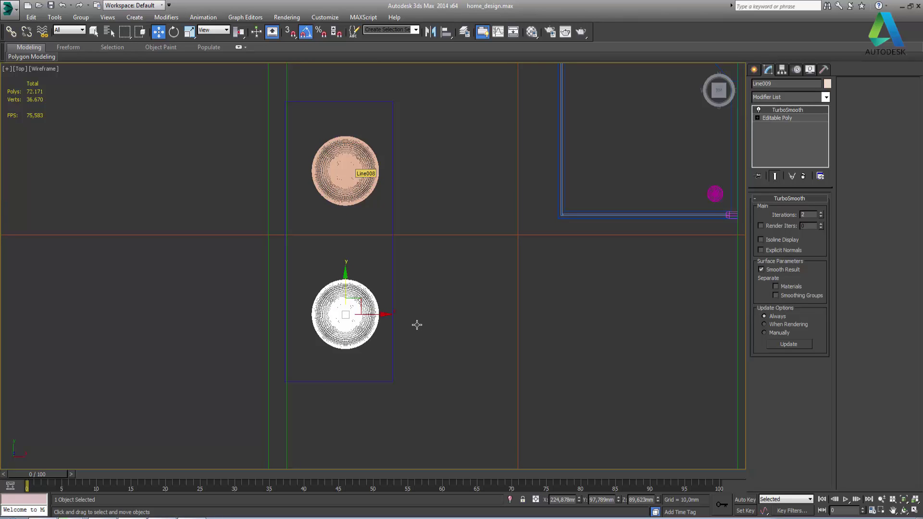
# Shift both bowls slightly along X, then Shift-drag a clone of the magenta sphere onto the upper bowl
pyautogui.keyDown('ctrl'); pyautogui.click(352, 169); pyautogui.keyUp('ctrl')
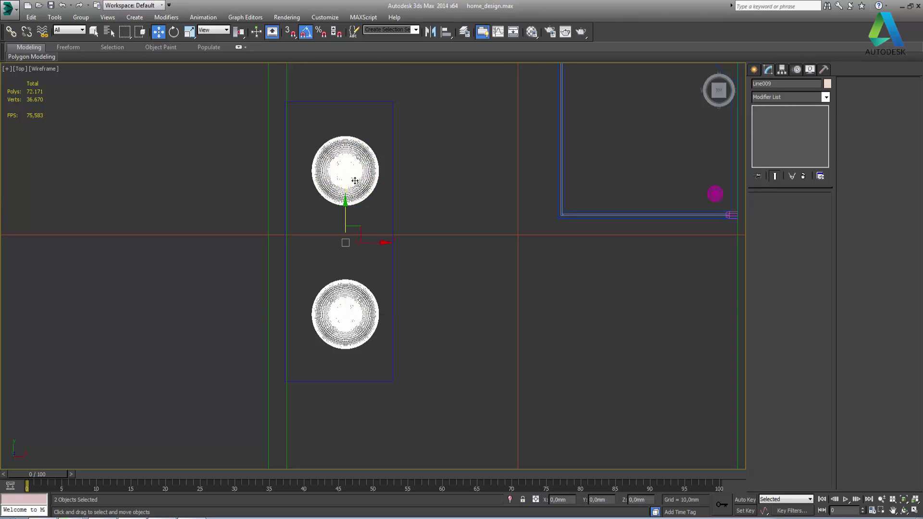
pyautogui.moveTo(363, 246); pyautogui.dragTo(361, 247)
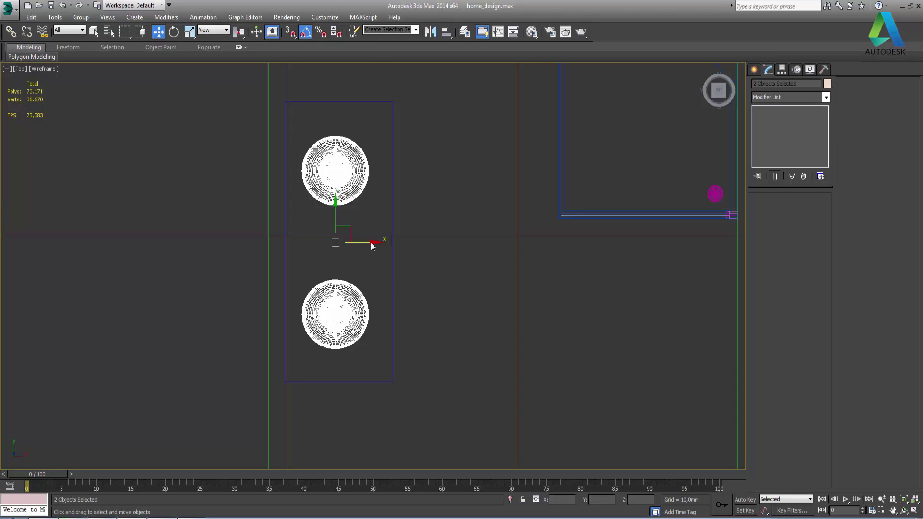
pyautogui.moveTo(366, 243); pyautogui.dragTo(367, 244)
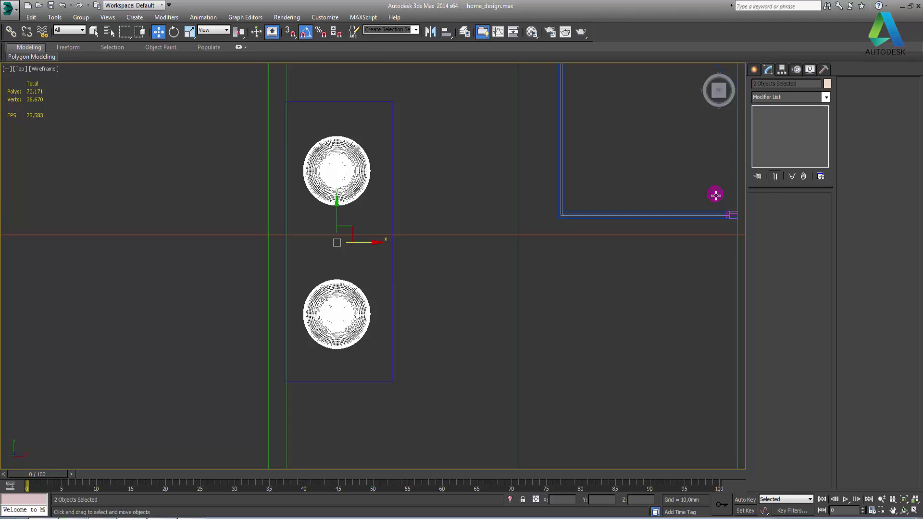
pyautogui.click(715, 194)
pyautogui.keyDown('shift'); pyautogui.moveTo(738, 196); pyautogui.dragTo(361, 196); pyautogui.keyUp('shift')
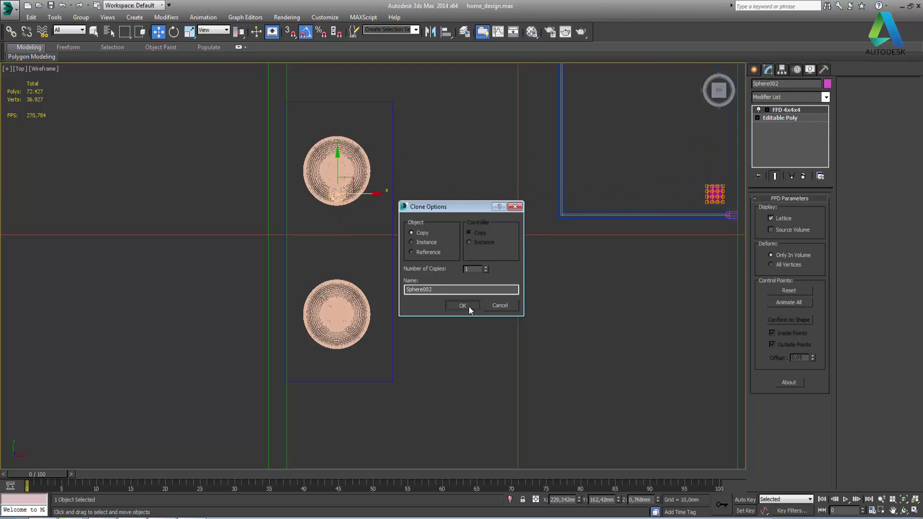
# Center Sphere002 on the upper bowl and scale it uniformly by 80% then 90%
pyautogui.click(469, 307)
pyautogui.scroll(2, 349, 172)
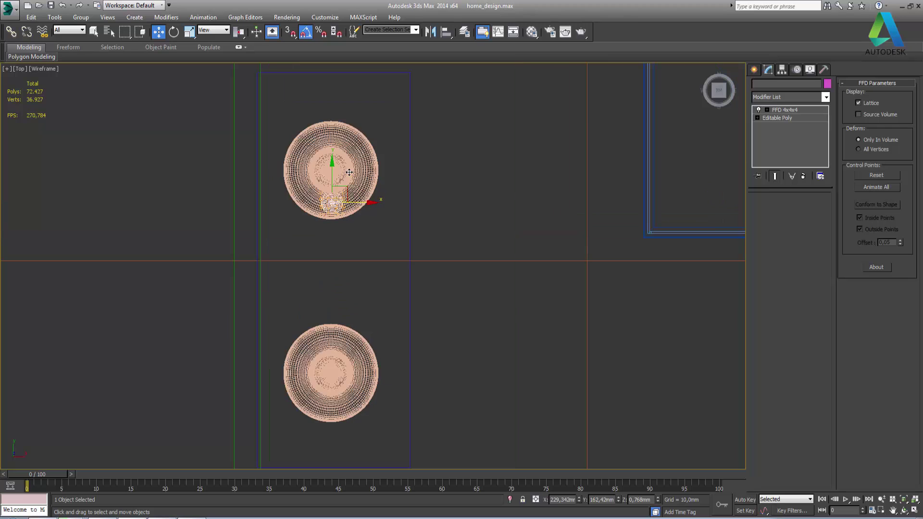
pyautogui.scroll(4, 349, 173)
pyautogui.moveTo(301, 232); pyautogui.dragTo(299, 140)
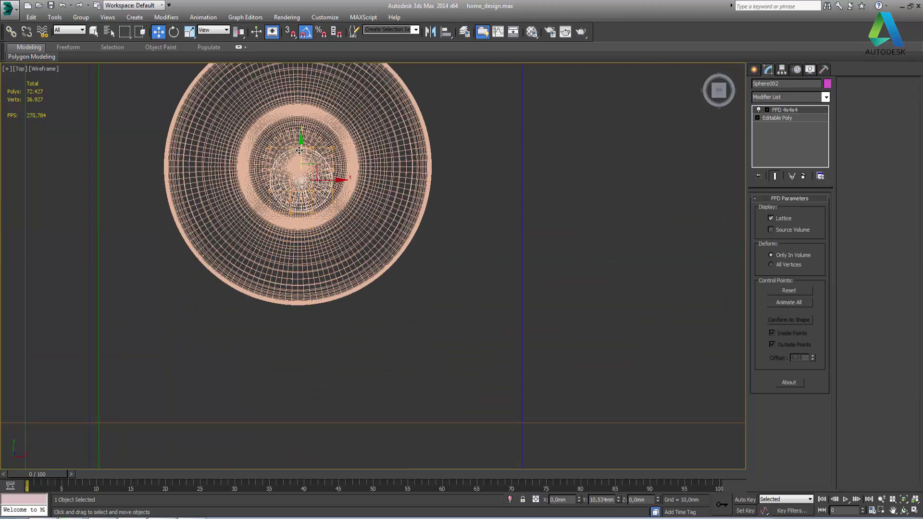
pyautogui.rightClick(192, 35)
pyautogui.doubleClick(498, 243)
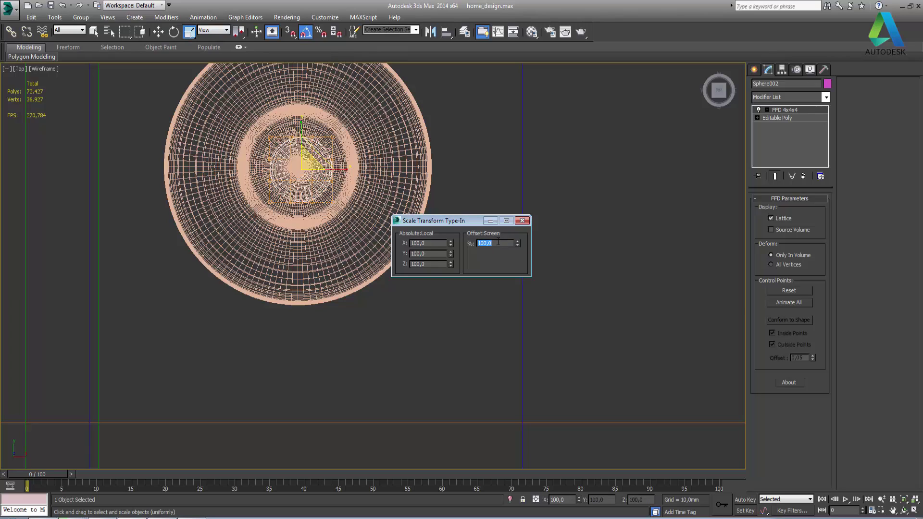
pyautogui.write('80')
pyautogui.press('Return')
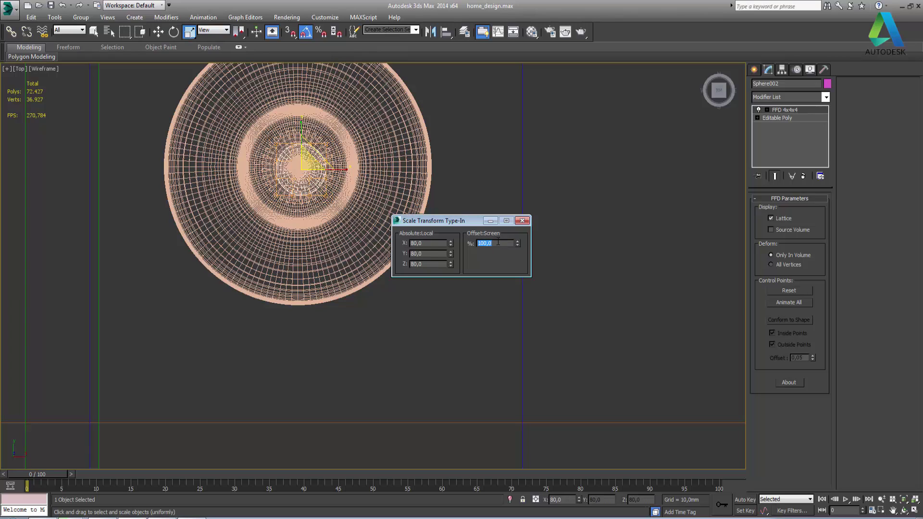
pyautogui.write('90')
pyautogui.press('Return')
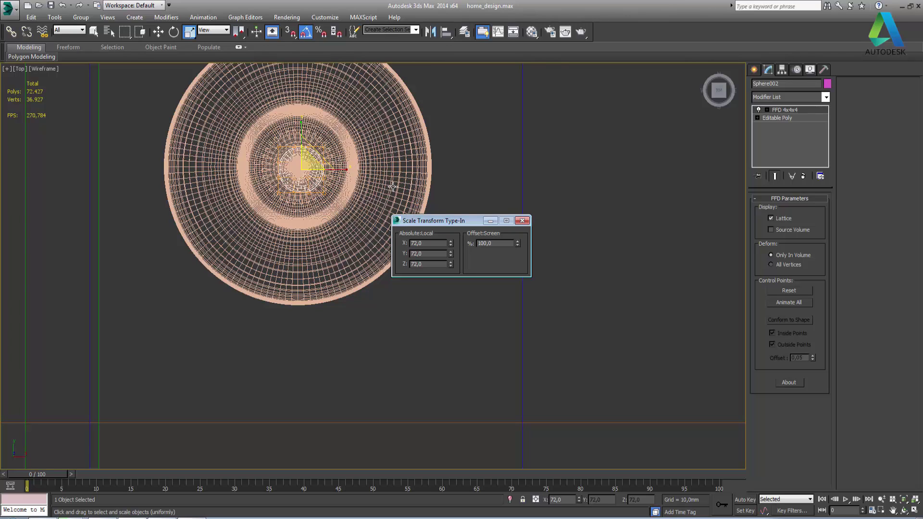
# Close the scale entry box, reselect the small sphere and nudge it slightly left
pyautogui.click(522, 221)
pyautogui.click(523, 231)
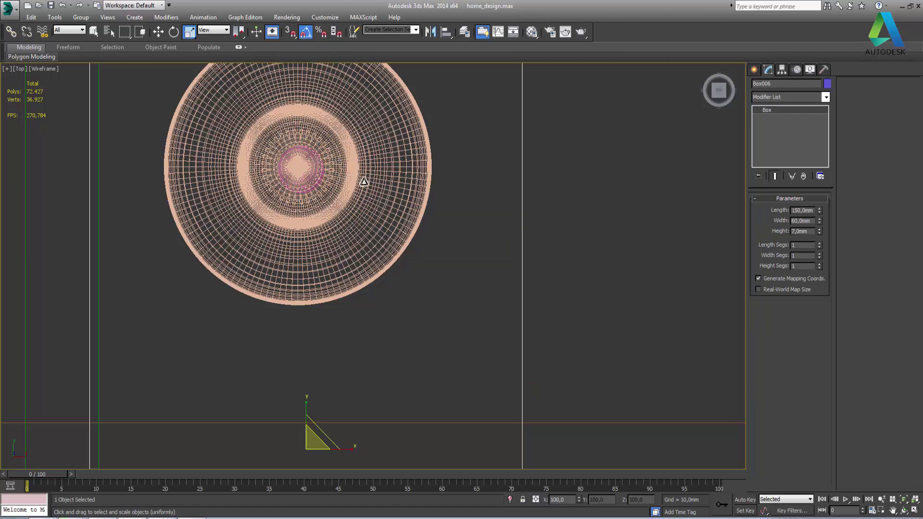
pyautogui.press('w')
pyautogui.click(309, 166)
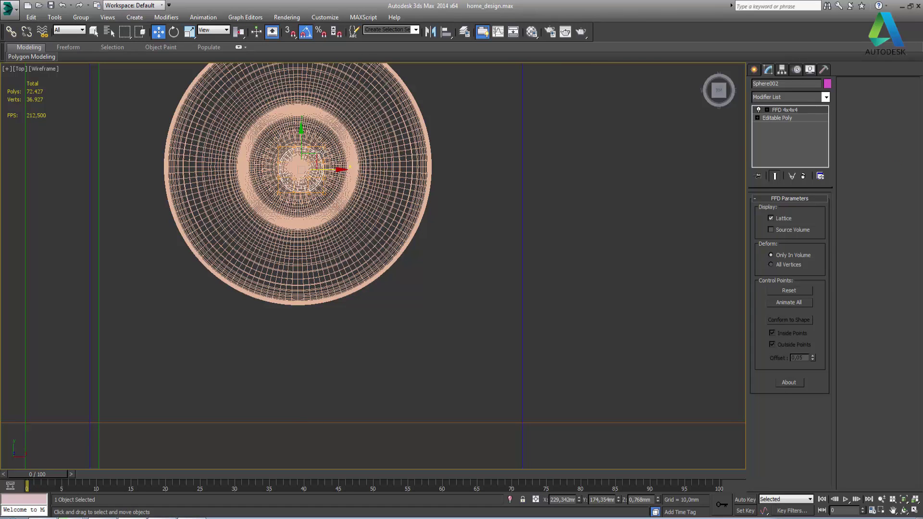
pyautogui.moveTo(316, 155); pyautogui.dragTo(310, 153)
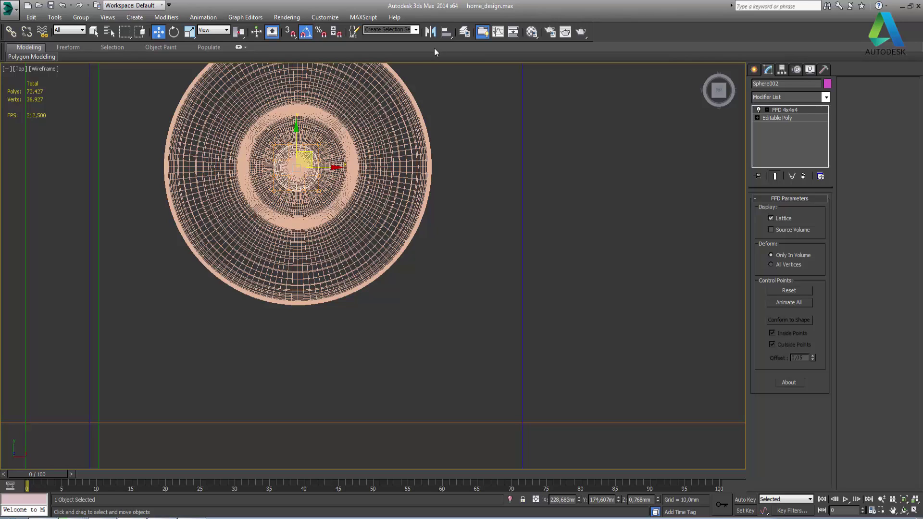
# Align the sphere centre-to-centre with the first basin in X, Y and Z
pyautogui.click(446, 35)
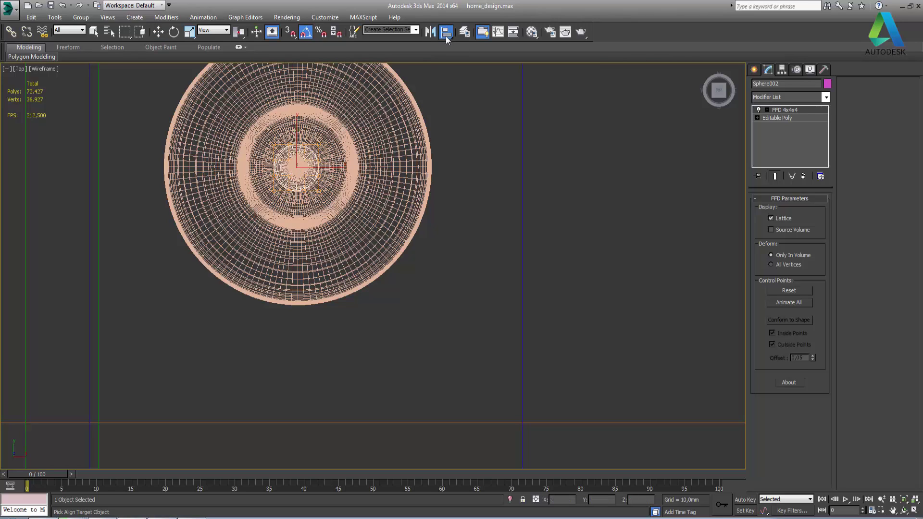
pyautogui.click(404, 175)
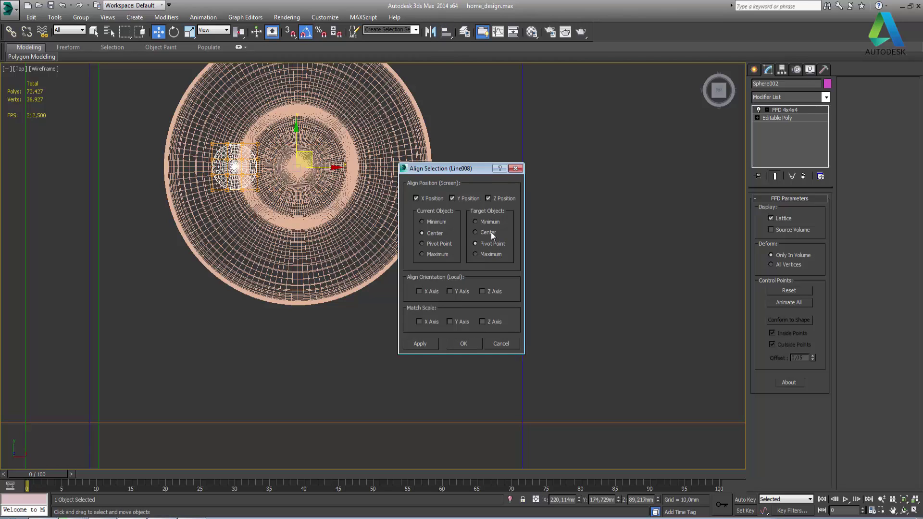
pyautogui.click(475, 233)
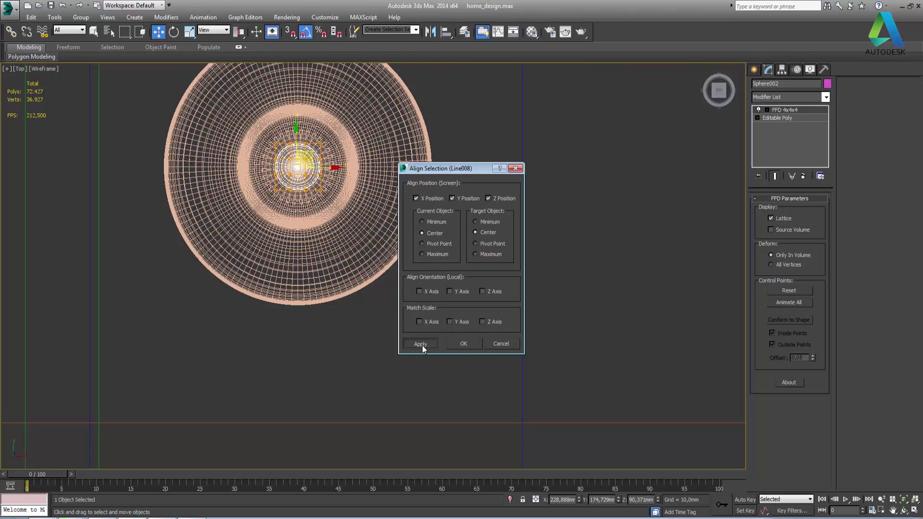
pyautogui.click(461, 344)
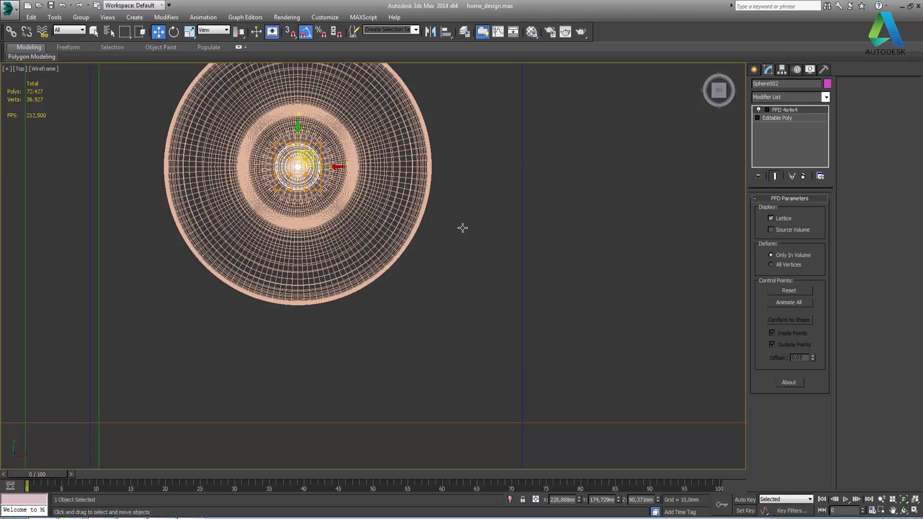
pyautogui.scroll(-2, 414, 232)
pyautogui.scroll(-5, 414, 232)
# Shift-drag a copy of the sphere into the second basin and nudge it down
pyautogui.scroll(-1, 413, 231)
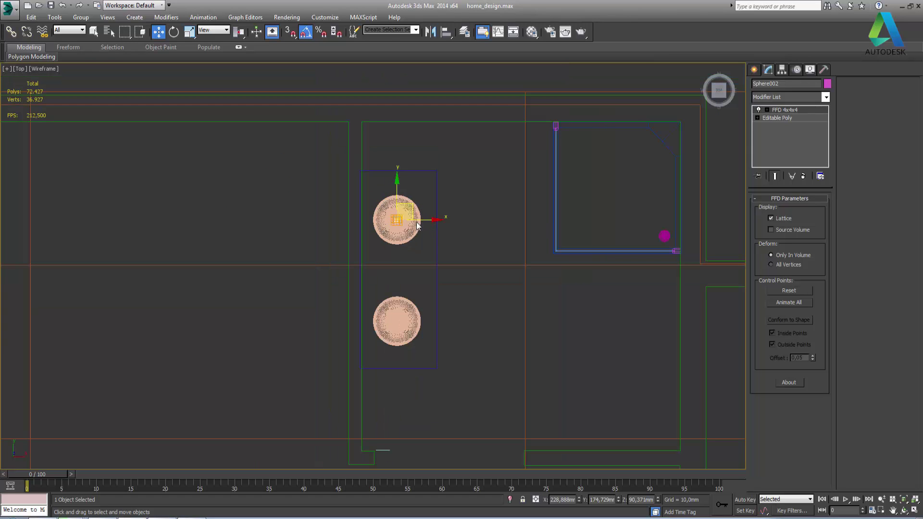
pyautogui.moveTo(398, 189)
pyautogui.keyDown('shift'); pyautogui.mouseDown()
pyautogui.moveTo(397, 282)
pyautogui.moveTo(440, 331)
pyautogui.mouseUp(); pyautogui.keyUp('shift')
pyautogui.click(474, 307)
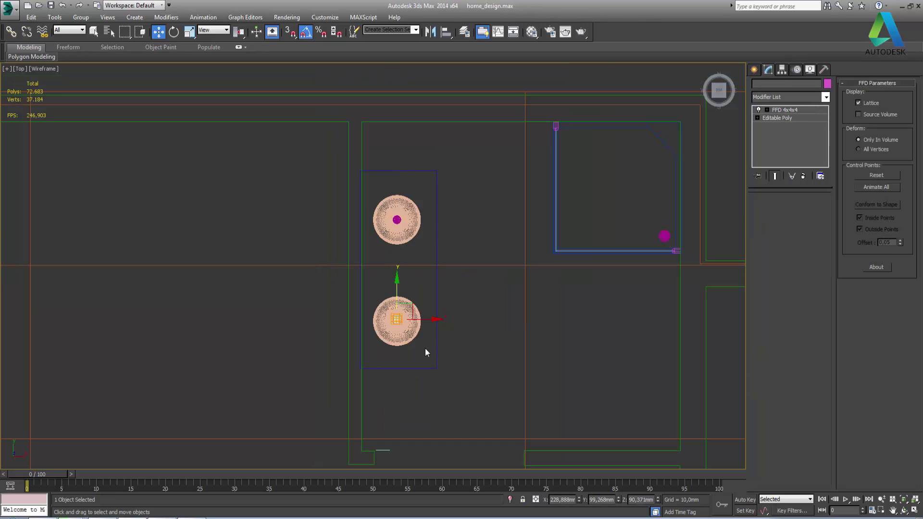
pyautogui.scroll(2, 425, 348)
pyautogui.scroll(2, 413, 331)
pyautogui.scroll(2, 404, 279)
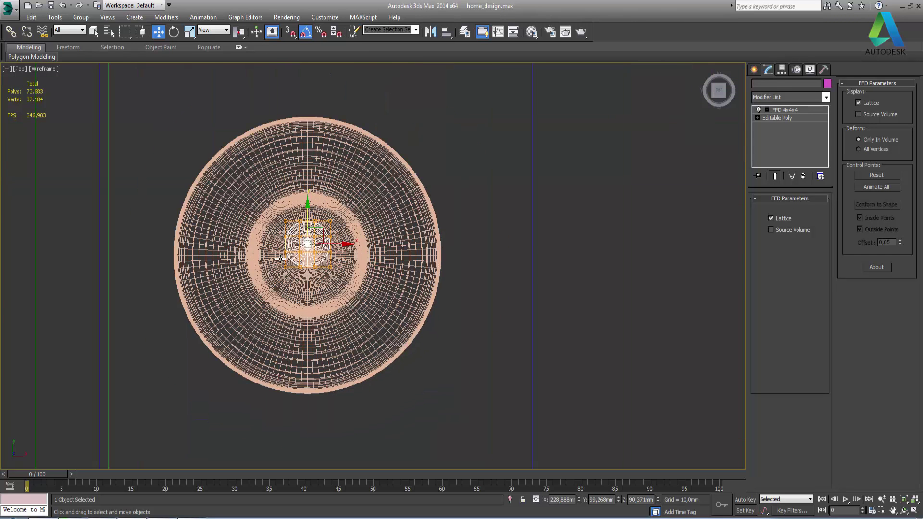
pyautogui.scroll(1, 281, 259)
pyautogui.moveTo(319, 210); pyautogui.dragTo(319, 227)
# Centre-align the copied sphere to the second basin, Line009, in X, Y and Z
pyautogui.click(447, 33)
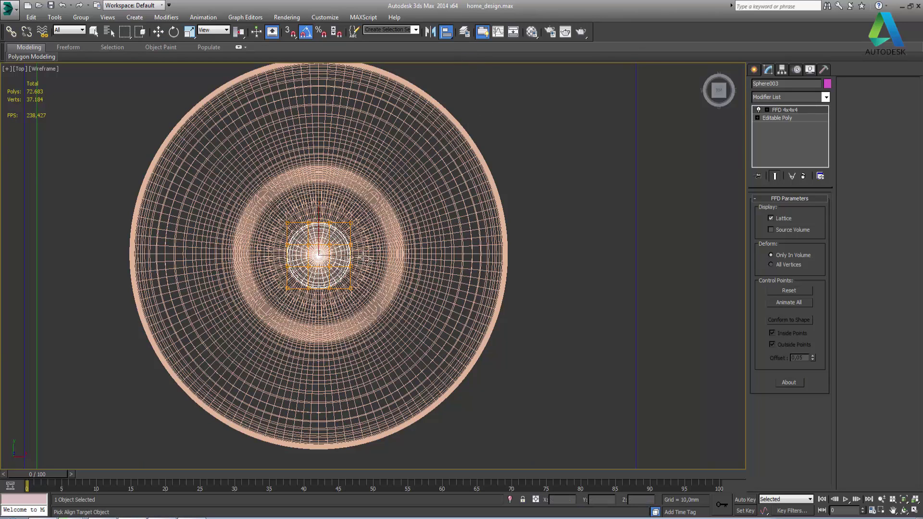
pyautogui.click(436, 295)
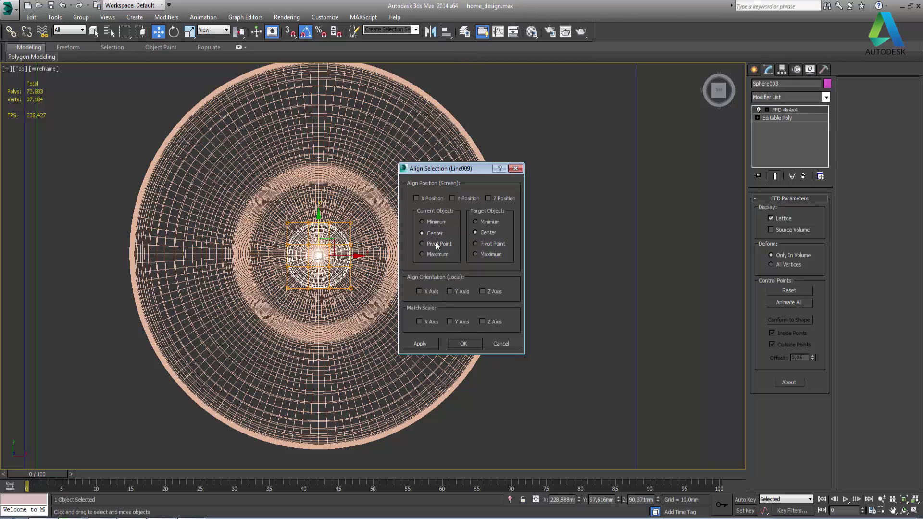
pyautogui.click(464, 342)
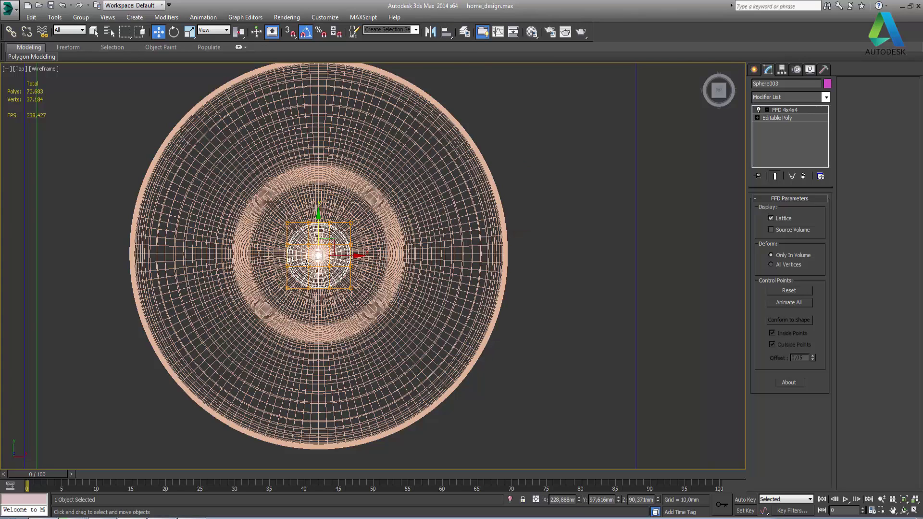
pyautogui.moveTo(513, 207); pyautogui.dragTo(515, 330, button='middle')
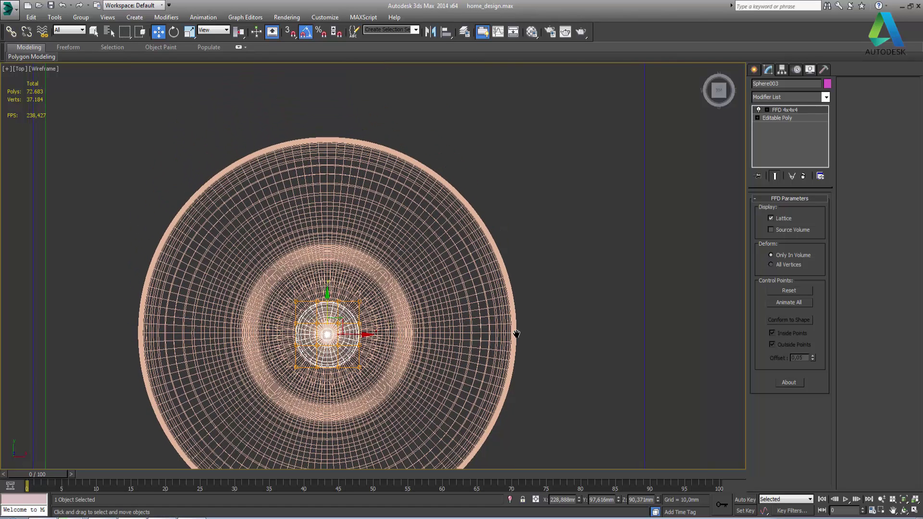
pyautogui.scroll(-4, 515, 330)
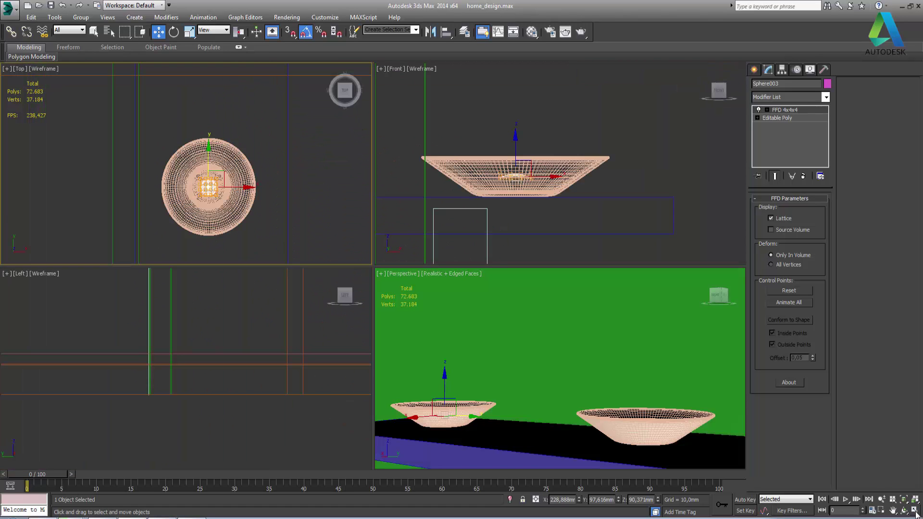
# Maximize the Front view and lower the copied sphere onto the second basin's floor
pyautogui.click(915, 511)
pyautogui.click(548, 178)
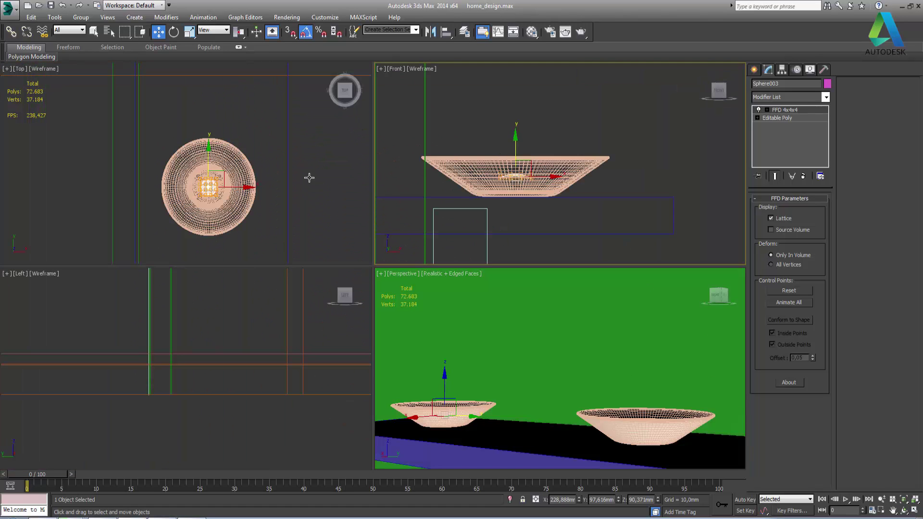
pyautogui.click(915, 510)
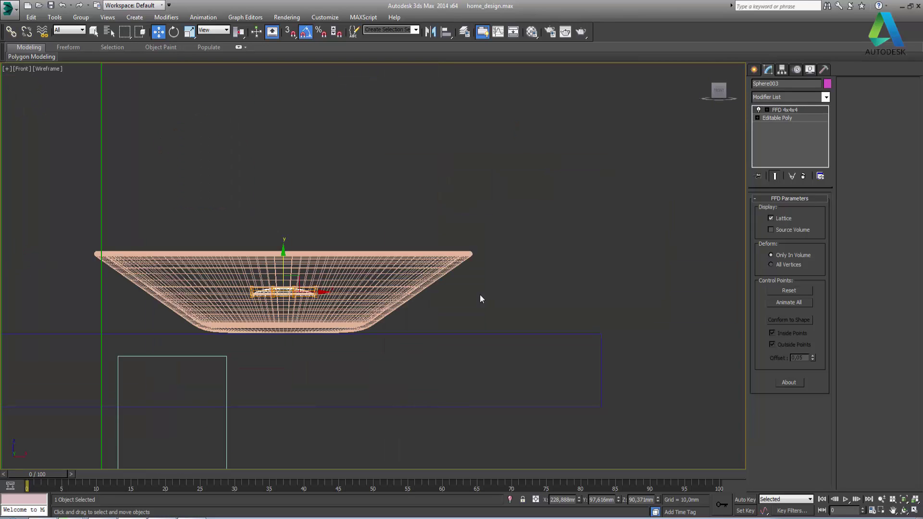
pyautogui.moveTo(284, 264); pyautogui.dragTo(284, 294)
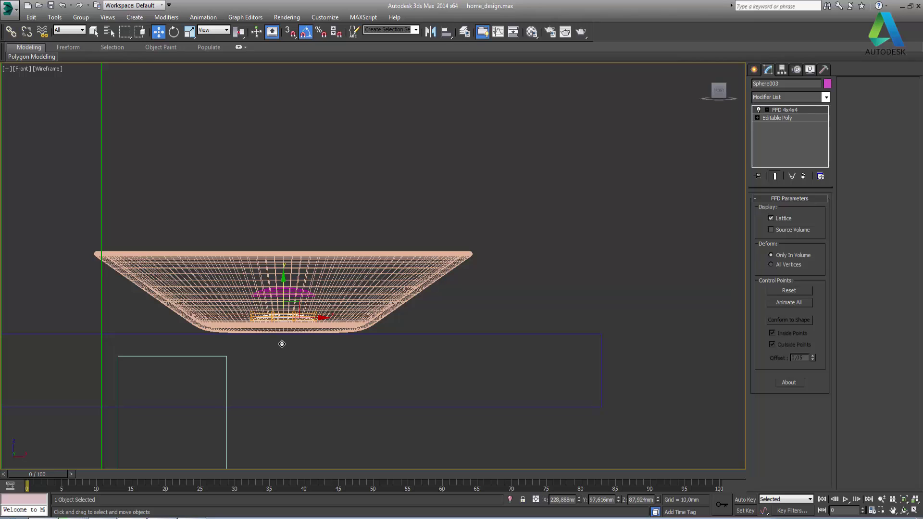
pyautogui.scroll(2, 277, 338)
pyautogui.scroll(2, 278, 334)
pyautogui.scroll(2, 278, 330)
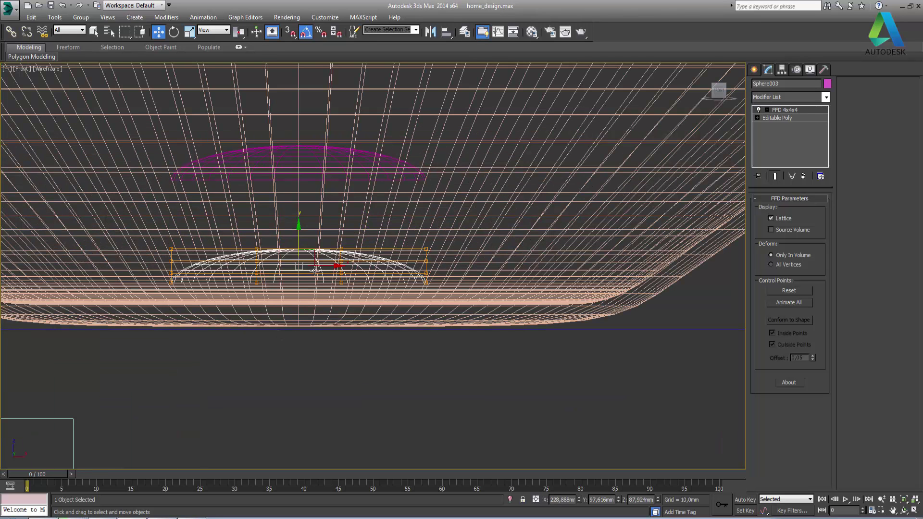
pyautogui.moveTo(296, 240); pyautogui.dragTo(294, 260)
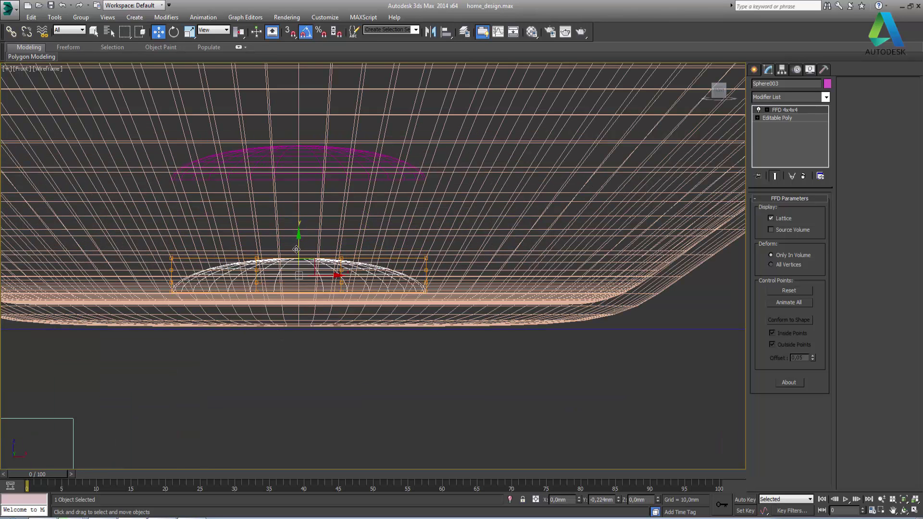
# Select the first sphere and lower it onto its basin's bottom
pyautogui.click(293, 156)
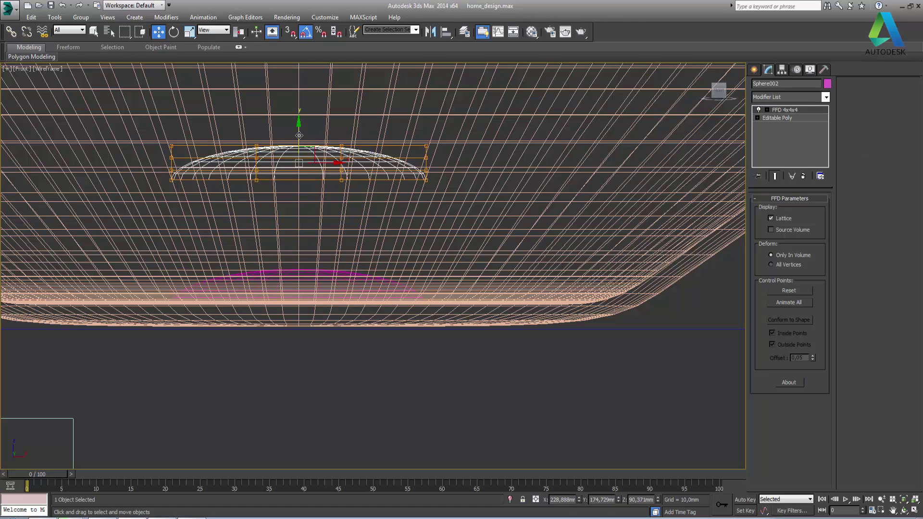
pyautogui.moveTo(299, 135); pyautogui.dragTo(287, 258)
pyautogui.scroll(-2, 302, 249)
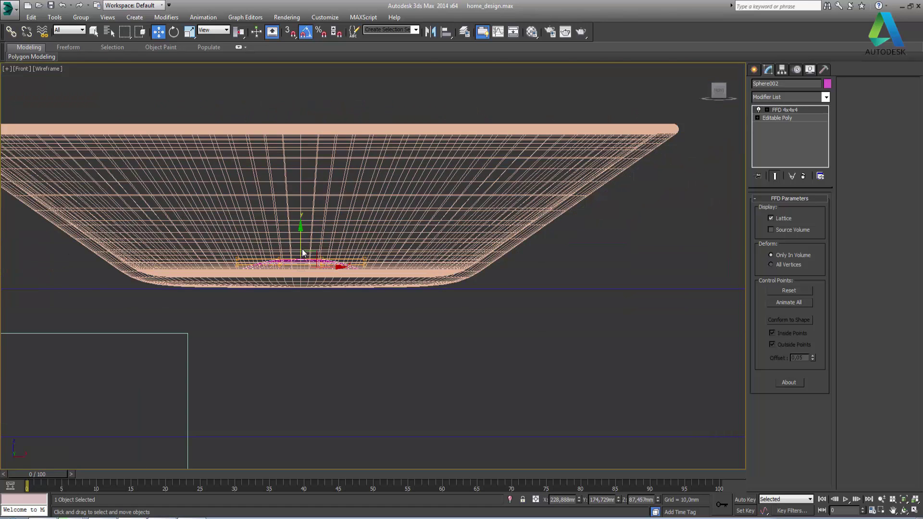
pyautogui.scroll(-2, 302, 249)
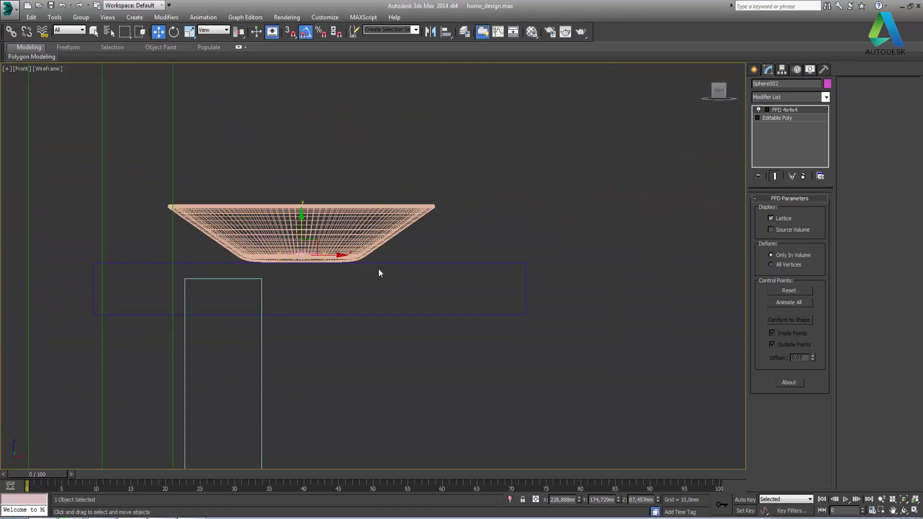
# Restore the four viewports, then make the Top view active and maximize it
pyautogui.click(913, 513)
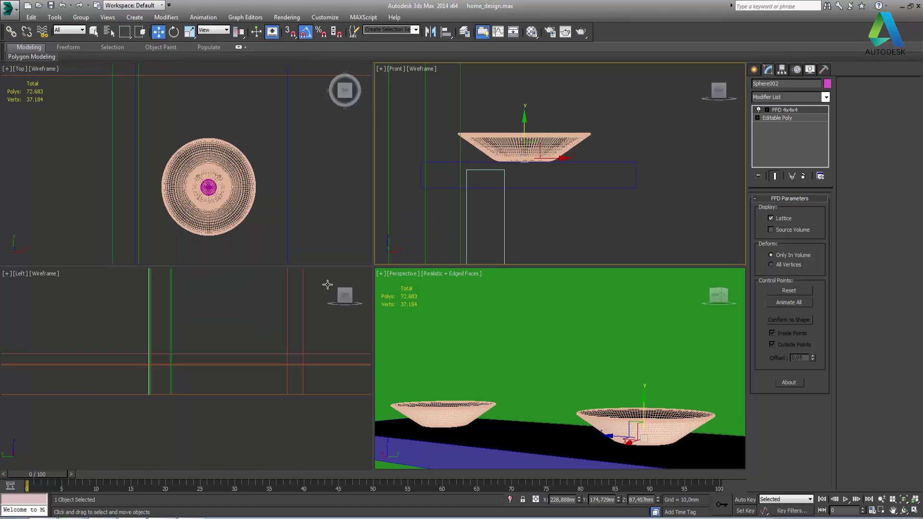
pyautogui.rightClick(259, 201)
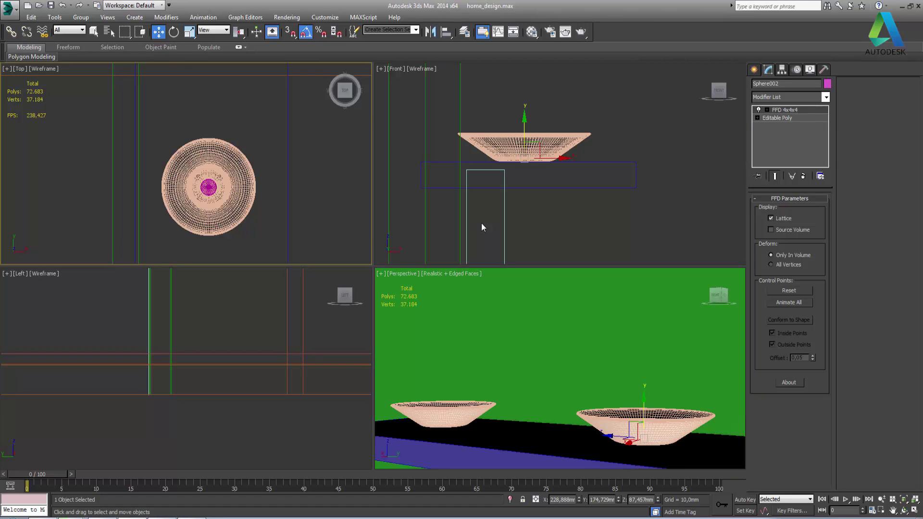
pyautogui.rightClick(482, 224)
pyautogui.rightClick(271, 154)
pyautogui.hotkey('alt', 'w')
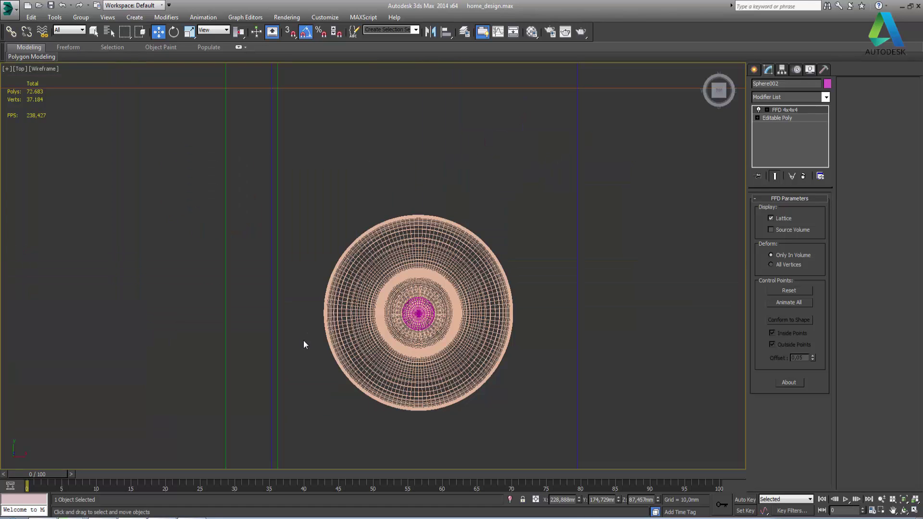
# Maximize the Perspective view and zoom in on the two basins
pyautogui.click(916, 513)
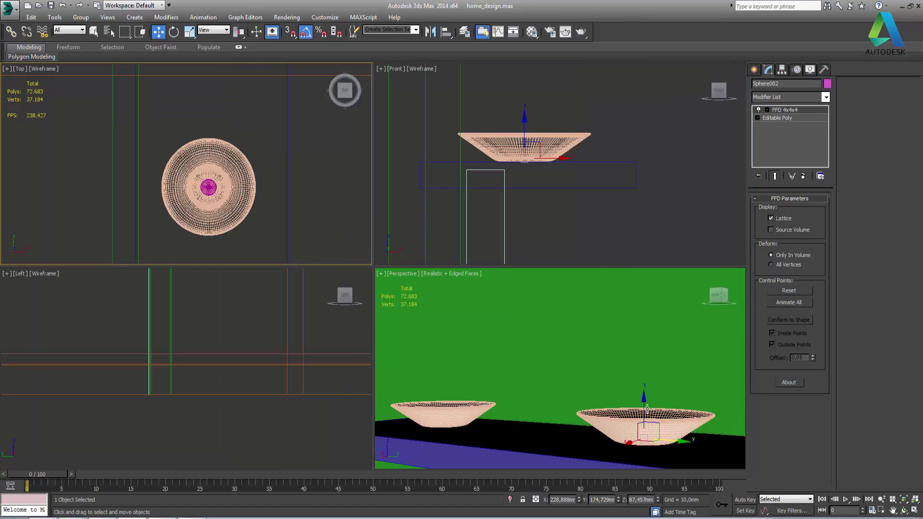
pyautogui.click(916, 512)
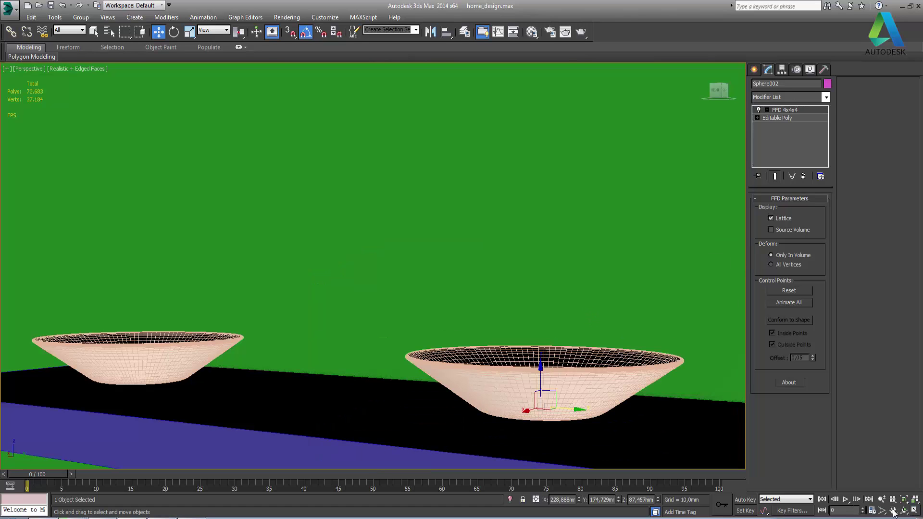
pyautogui.click(882, 500)
pyautogui.moveTo(383, 230)
pyautogui.mouseDown()
pyautogui.moveTo(401, 315)
pyautogui.moveTo(428, 301)
pyautogui.moveTo(454, 320)
pyautogui.moveTo(490, 306)
pyautogui.moveTo(566, 248)
pyautogui.moveTo(413, 339)
pyautogui.moveTo(397, 360)
pyautogui.moveTo(398, 353)
pyautogui.mouseUp()
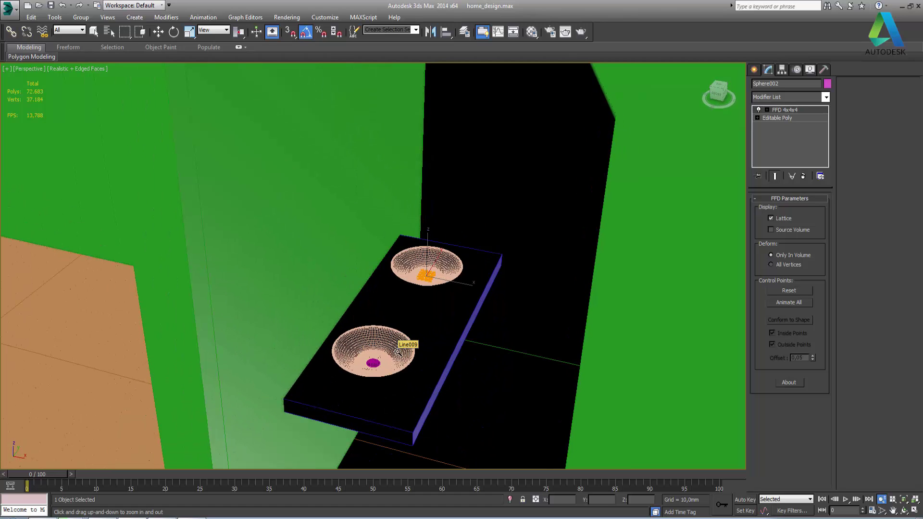
# Scale both bowls uniformly to 130% and shift them slightly right along X
pyautogui.press('w')
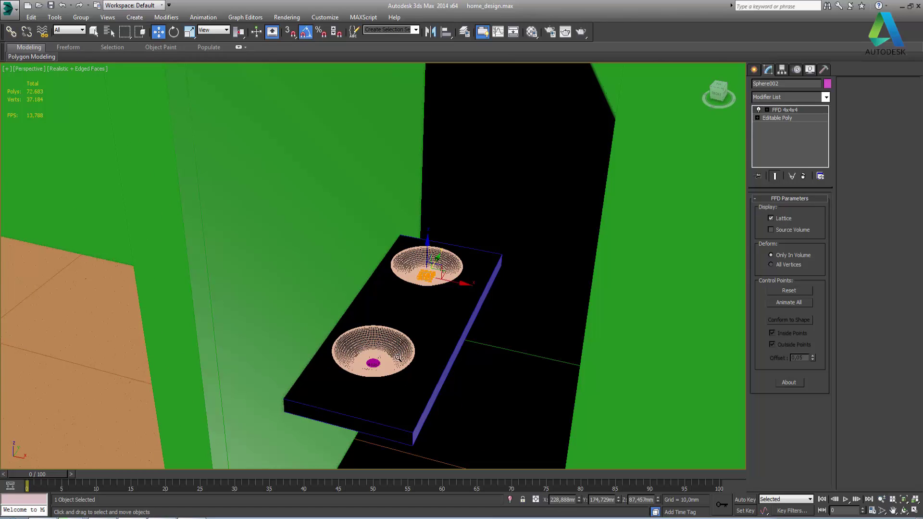
pyautogui.click(379, 355)
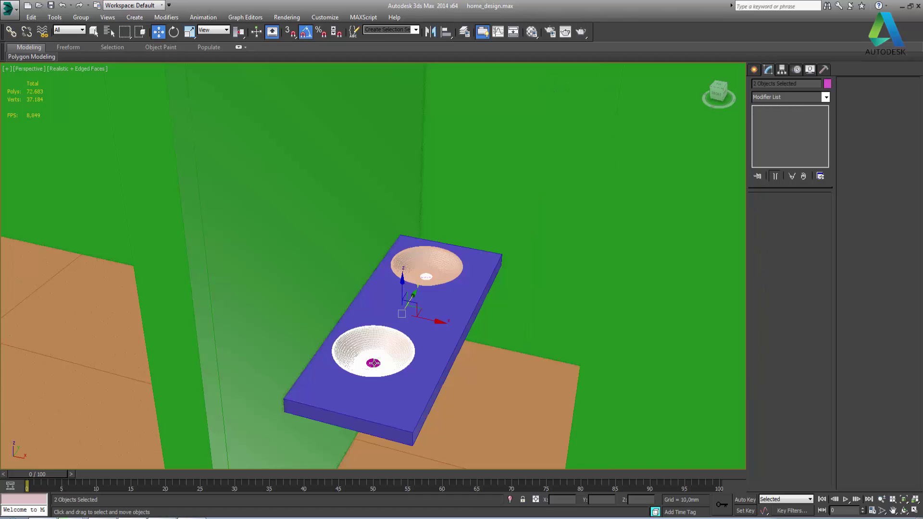
pyautogui.keyDown('ctrl'); pyautogui.click(426, 253); pyautogui.keyUp('ctrl')
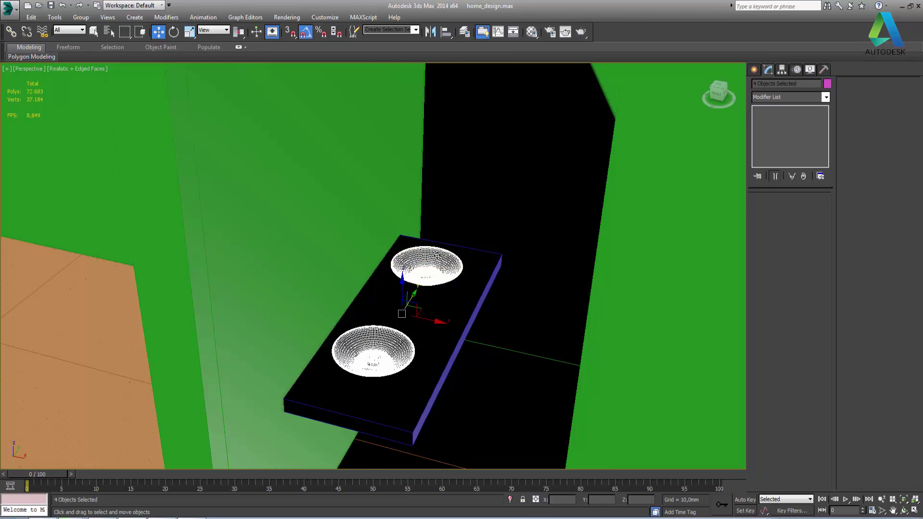
pyautogui.rightClick(189, 32)
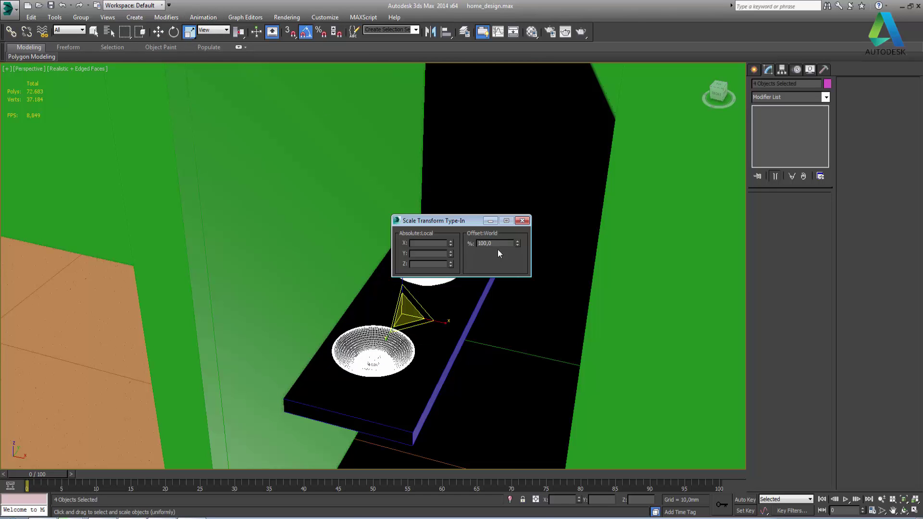
pyautogui.doubleClick(499, 243)
pyautogui.write('130')
pyautogui.press('Return')
pyautogui.click(499, 243)
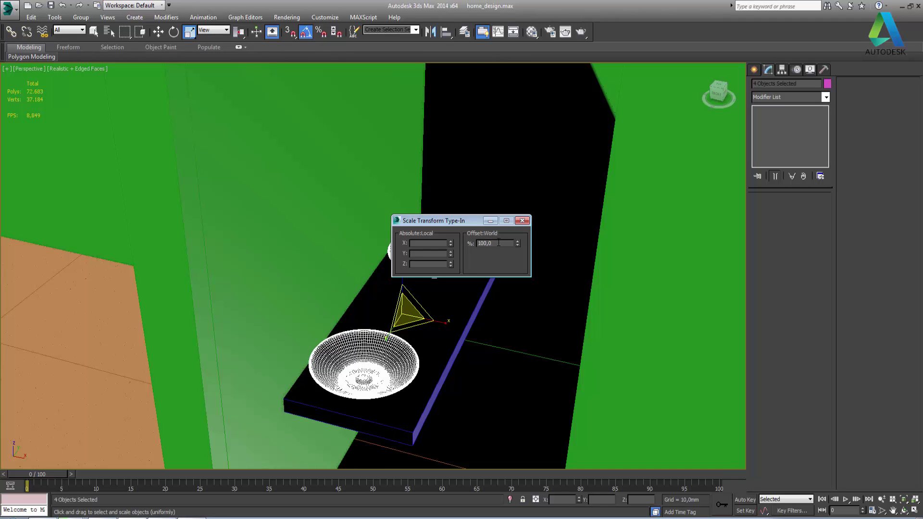
pyautogui.click(522, 221)
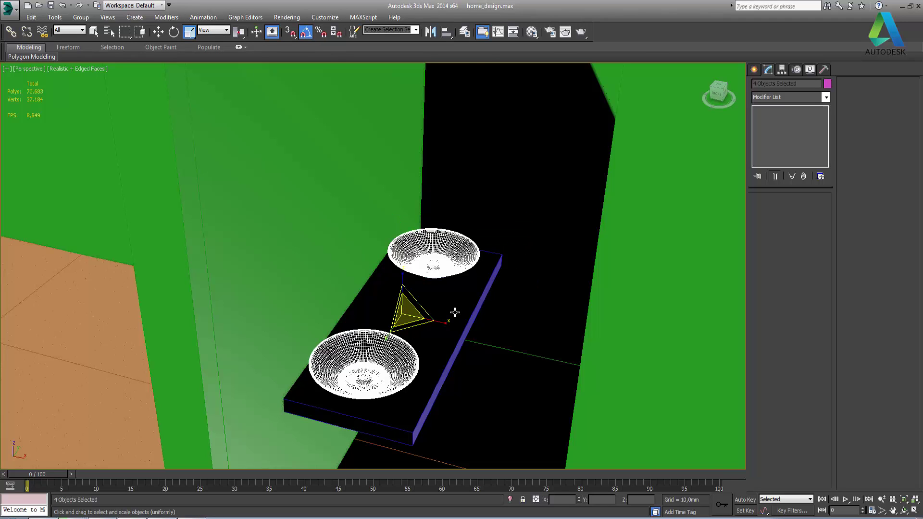
pyautogui.press('w')
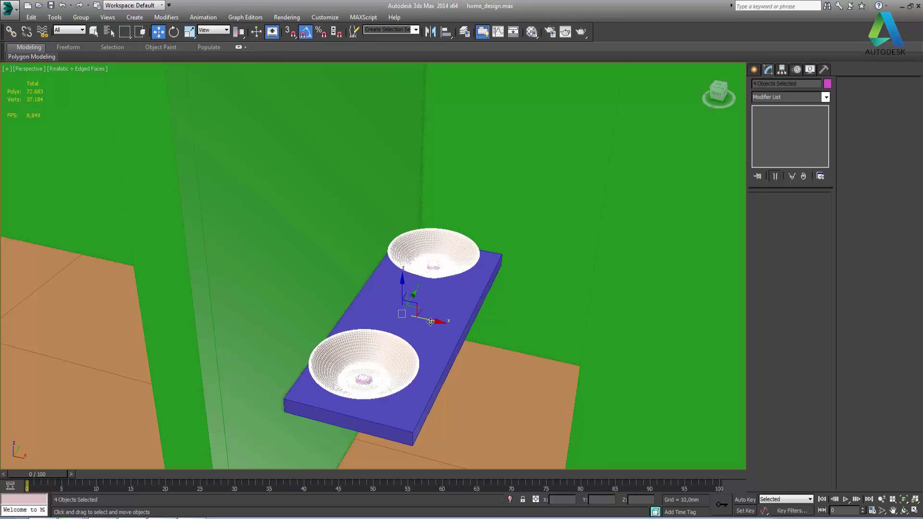
pyautogui.moveTo(431, 322); pyautogui.dragTo(439, 325)
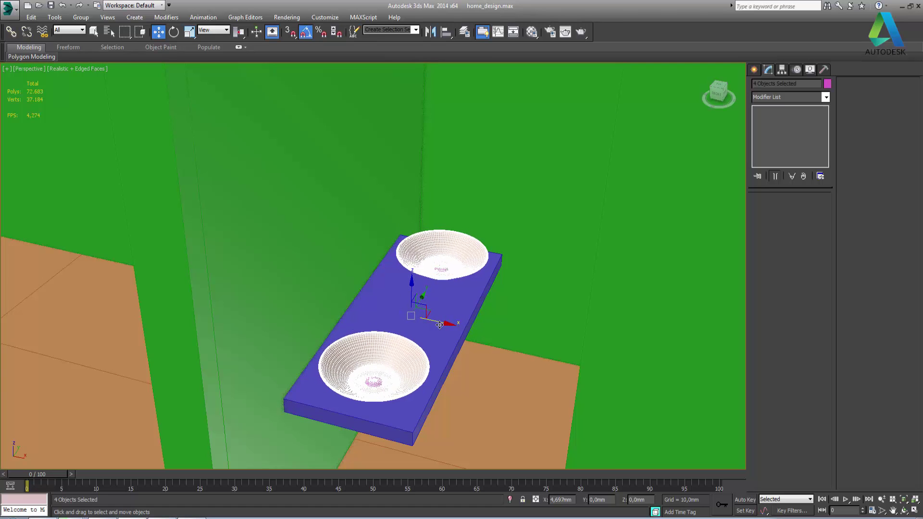
# In the Front view, raise the bowls slightly
pyautogui.click(914, 510)
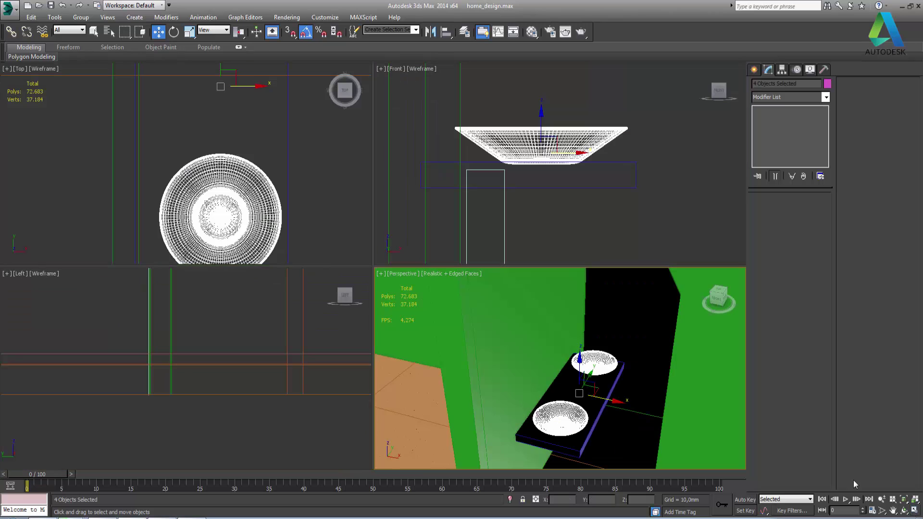
pyautogui.rightClick(562, 192)
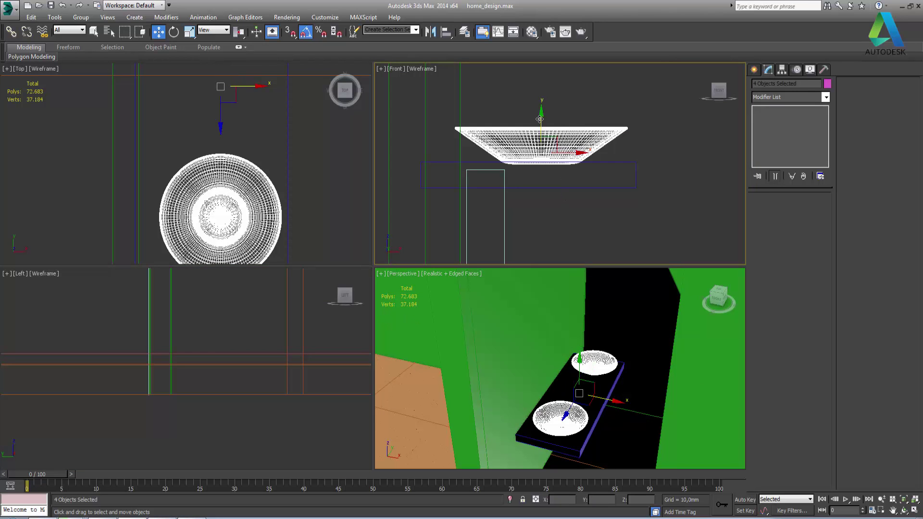
pyautogui.moveTo(541, 118); pyautogui.dragTo(540, 117)
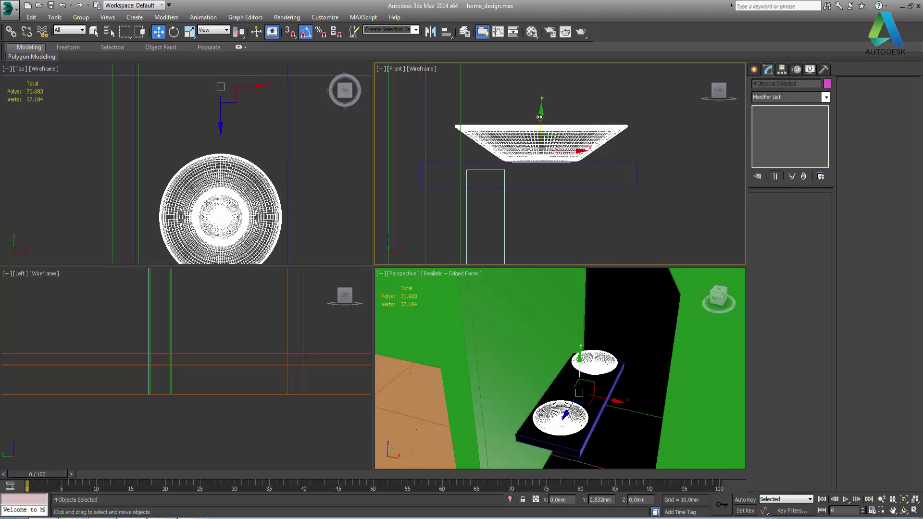
# Deselect, maximize the Left view and pan and zoom out to show both bowls
pyautogui.rightClick(618, 400)
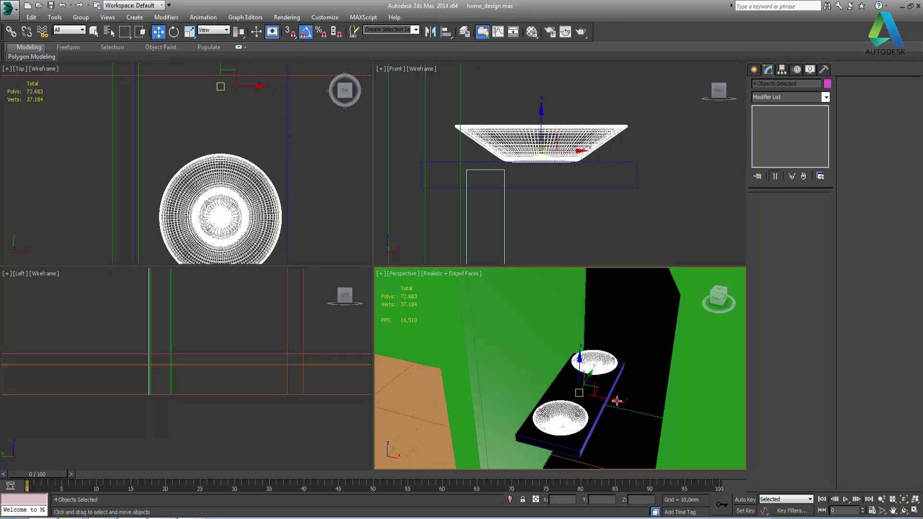
pyautogui.click(224, 455)
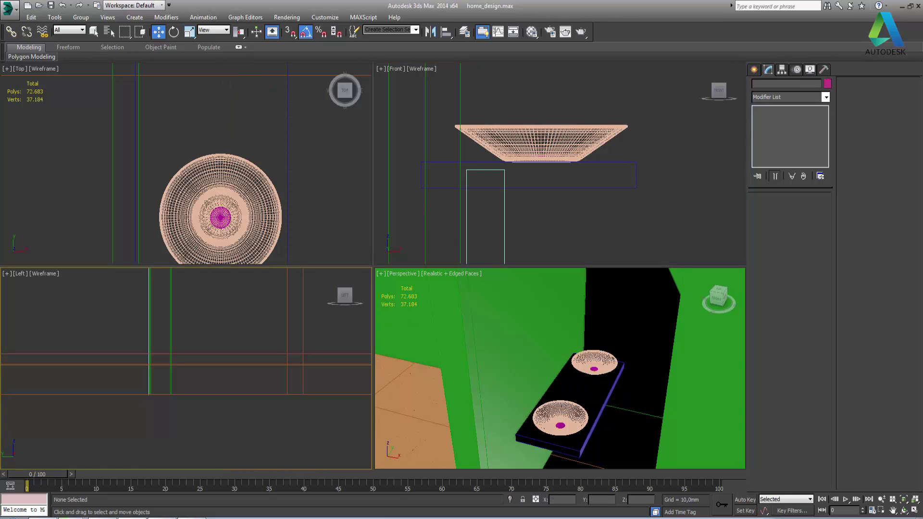
pyautogui.click(914, 512)
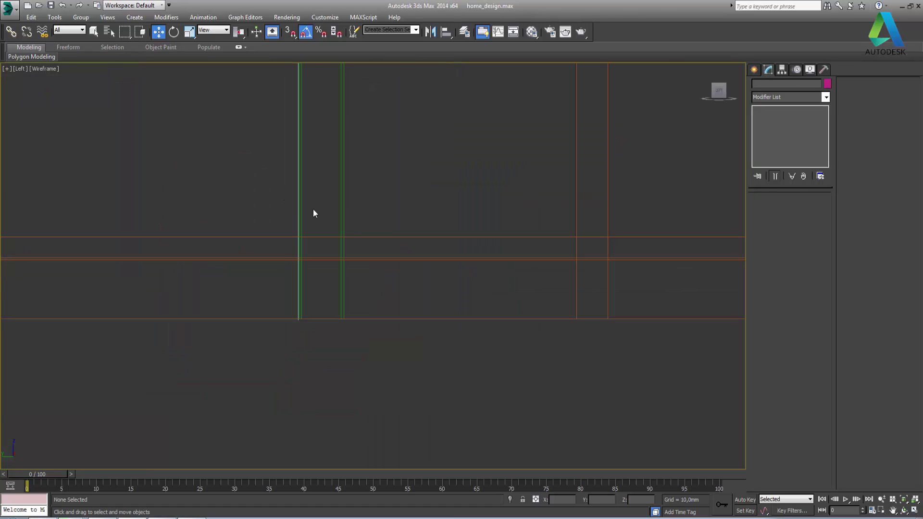
pyautogui.moveTo(313, 214); pyautogui.dragTo(457, 295, button='middle')
pyautogui.scroll(-3, 457, 295)
pyautogui.scroll(-2, 456, 291)
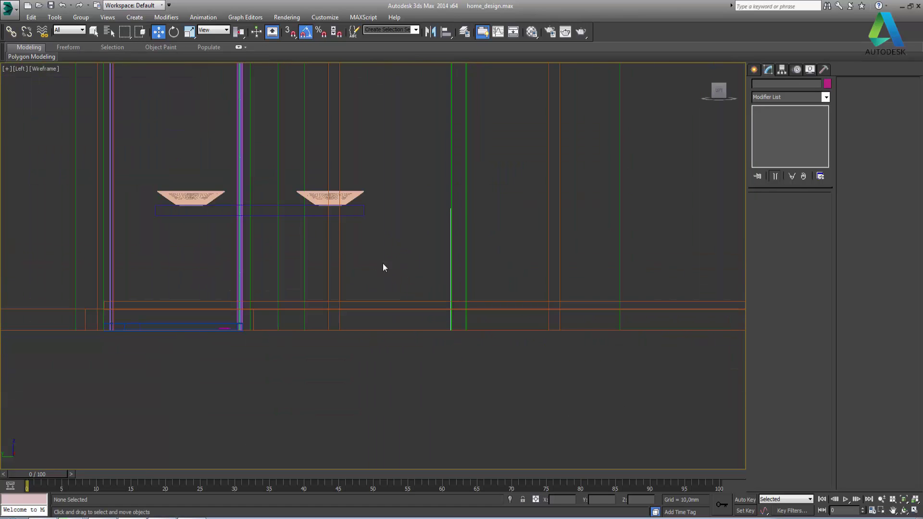
# Draw a small Standard Primitives box, Box007, above the bowl in the Left view
pyautogui.moveTo(486, 327); pyautogui.dragTo(500, 336, button='middle')
pyautogui.moveTo(314, 248); pyautogui.dragTo(443, 340, button='middle')
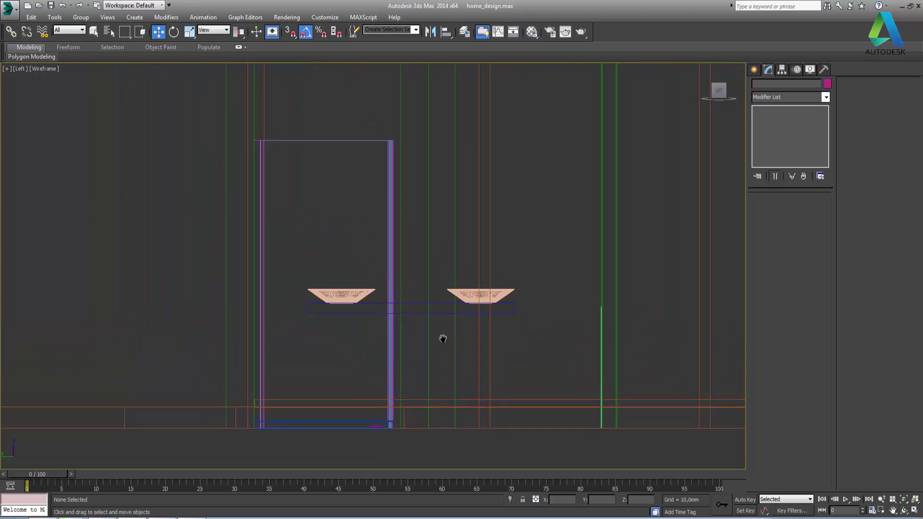
pyautogui.scroll(1, 361, 305)
pyautogui.scroll(2, 360, 305)
pyautogui.scroll(3, 360, 306)
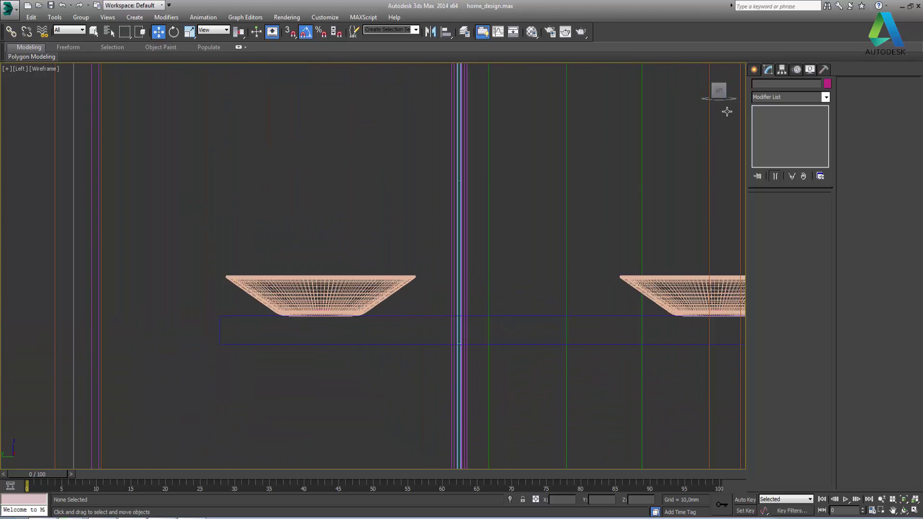
pyautogui.click(754, 70)
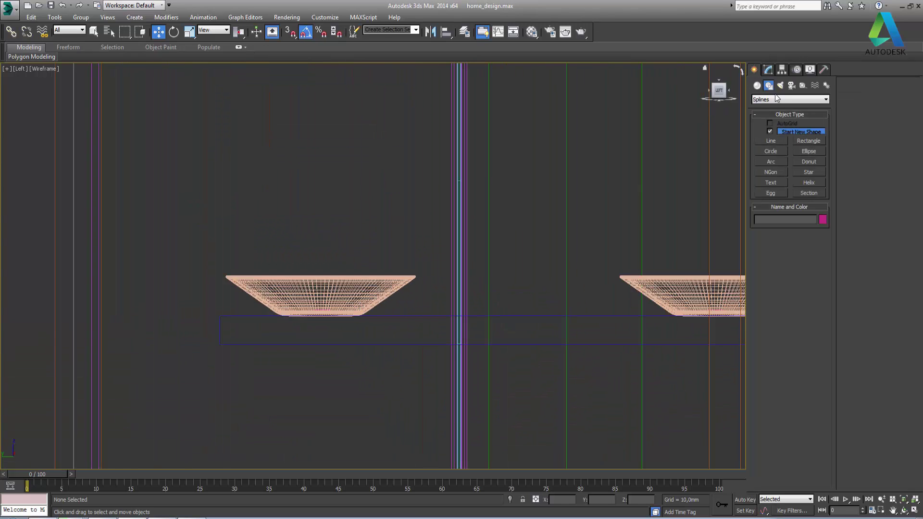
pyautogui.click(757, 85)
pyautogui.click(772, 133)
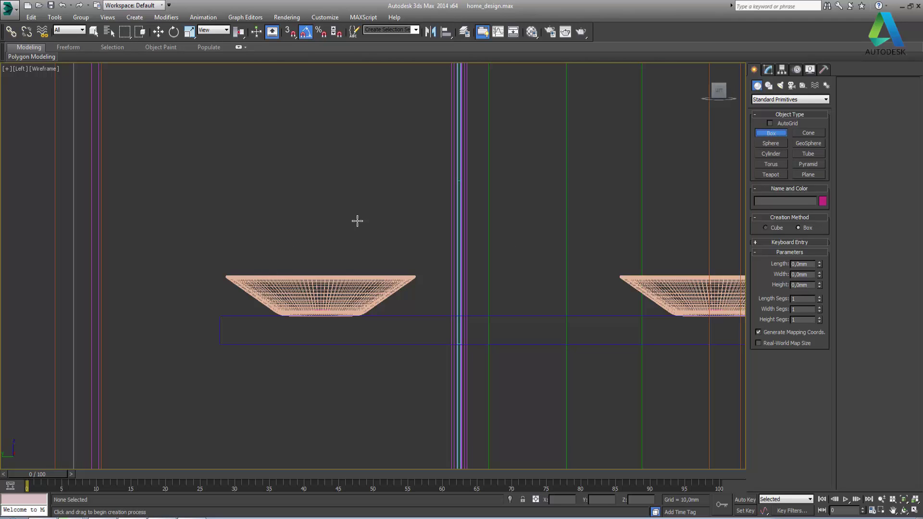
pyautogui.moveTo(357, 221); pyautogui.dragTo(414, 247)
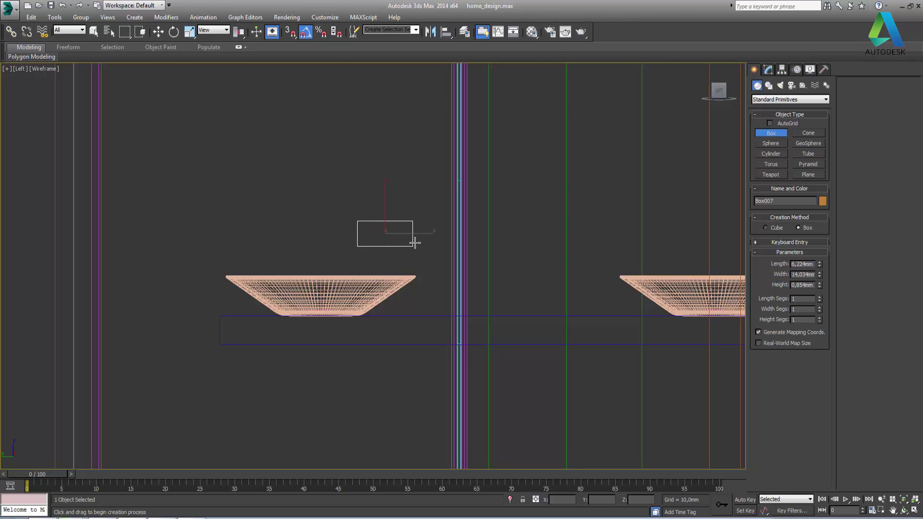
pyautogui.click(415, 243)
# Slide Box007 right along X to sit above the bowl
pyautogui.press('w')
pyautogui.moveTo(409, 233); pyautogui.dragTo(647, 233)
pyautogui.moveTo(516, 290); pyautogui.dragTo(265, 286, button='middle')
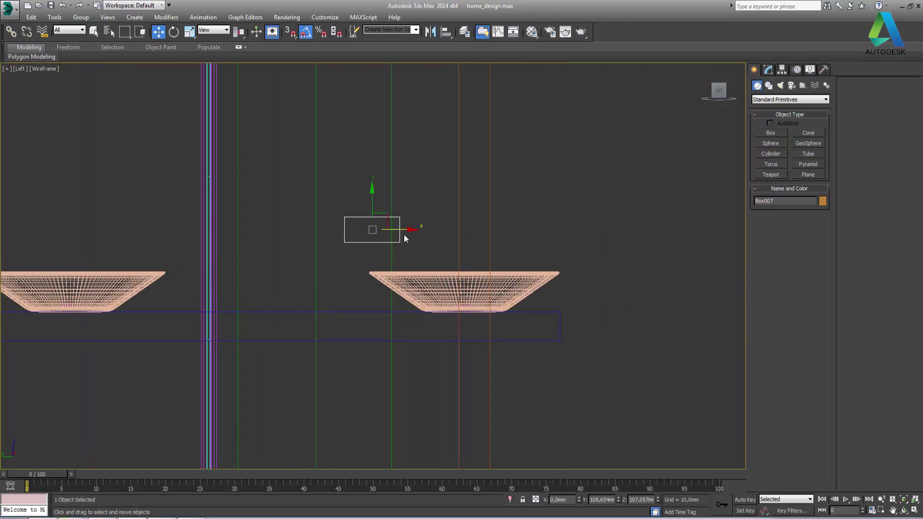
pyautogui.moveTo(403, 231); pyautogui.dragTo(429, 231)
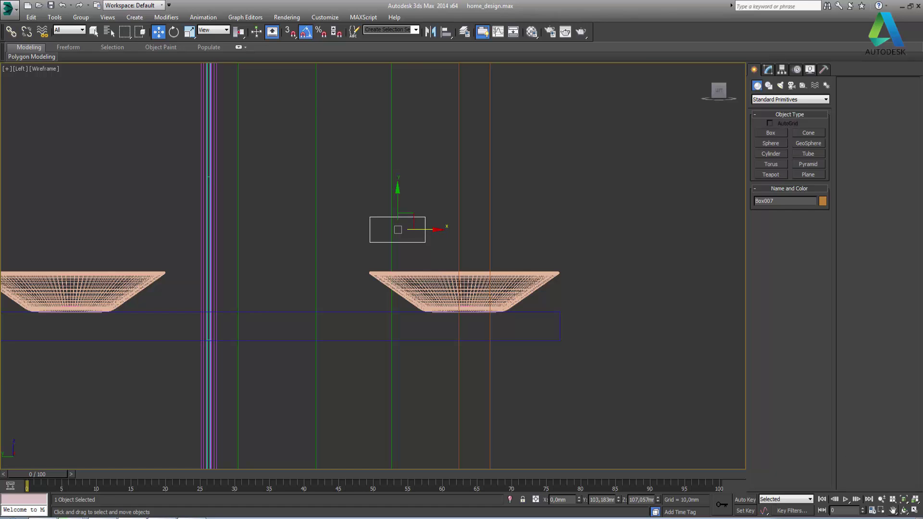
pyautogui.click(914, 512)
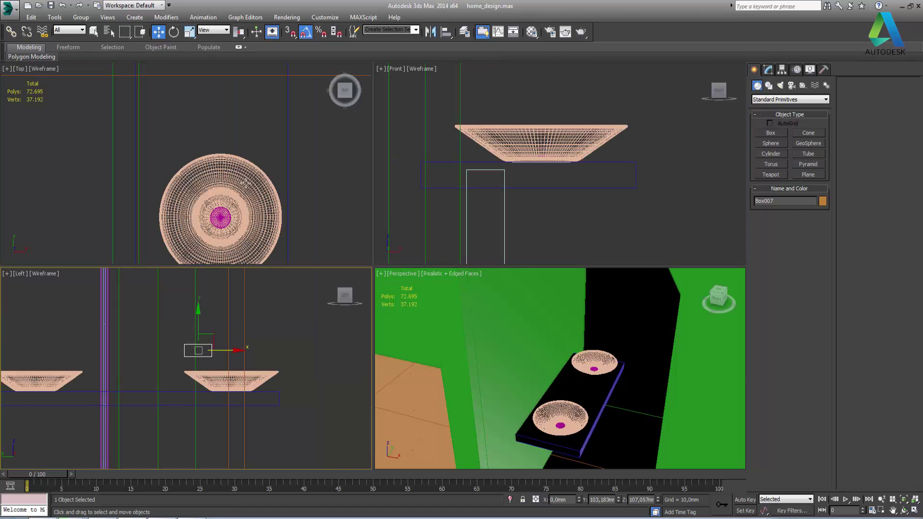
# In the maximized Top view, move Box007 along X to about 202 mm beside the basin
pyautogui.click(914, 512)
pyautogui.scroll(-3, 435, 224)
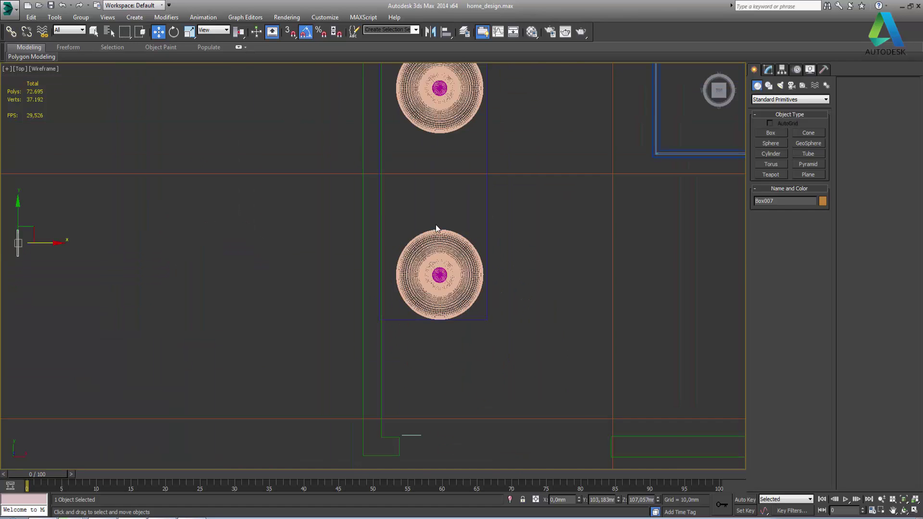
pyautogui.scroll(-2, 435, 224)
pyautogui.moveTo(169, 238)
pyautogui.mouseDown()
pyautogui.moveTo(330, 258)
pyautogui.moveTo(414, 240)
pyautogui.moveTo(407, 226)
pyautogui.mouseUp()
pyautogui.scroll(3, 406, 222)
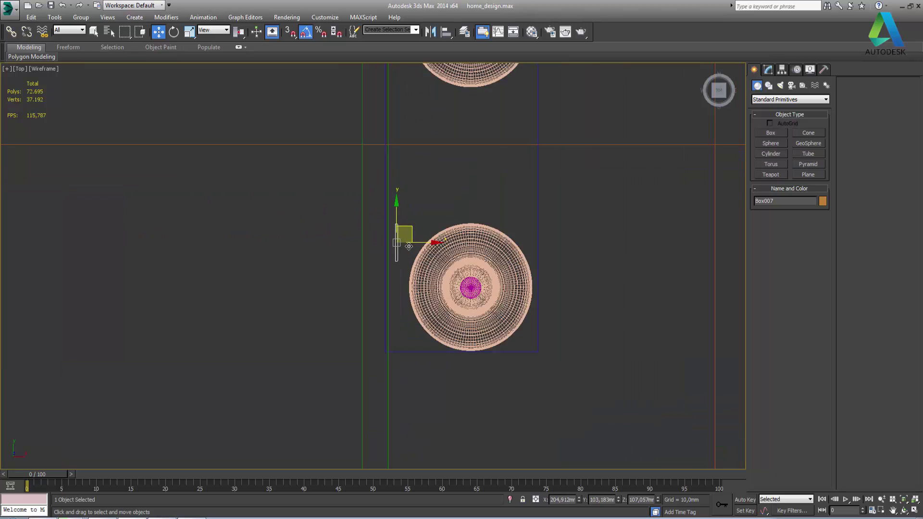
pyautogui.scroll(2, 406, 223)
pyautogui.scroll(3, 404, 226)
pyautogui.scroll(3, 383, 225)
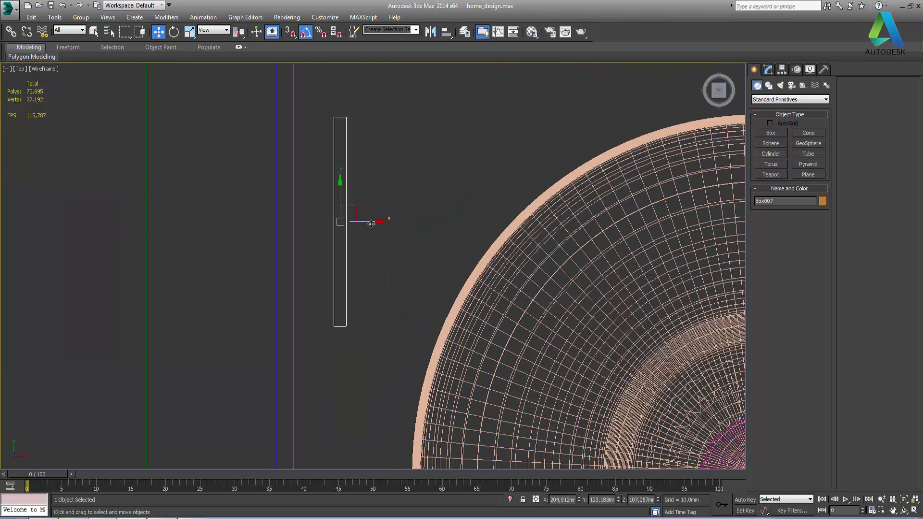
pyautogui.moveTo(372, 224); pyautogui.dragTo(329, 227)
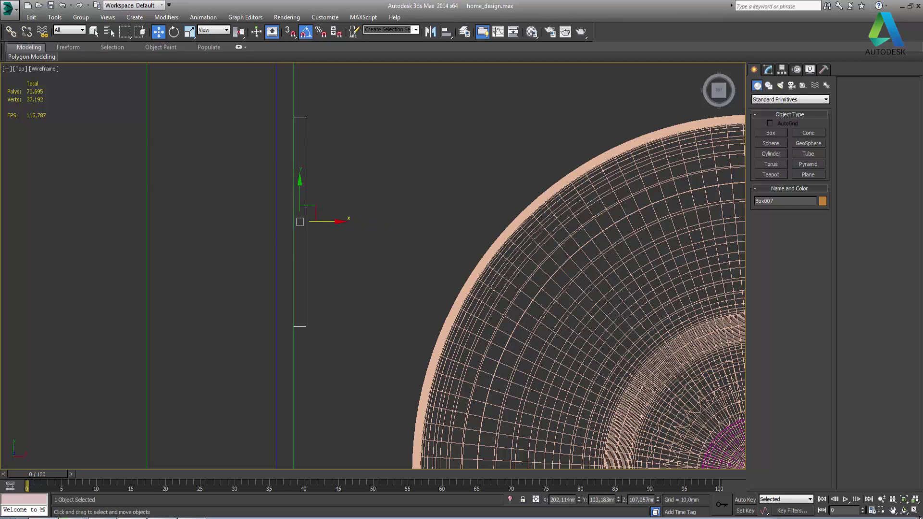
# Maximize the Perspective view, frame Box007 and orbit to face its front
pyautogui.click(915, 511)
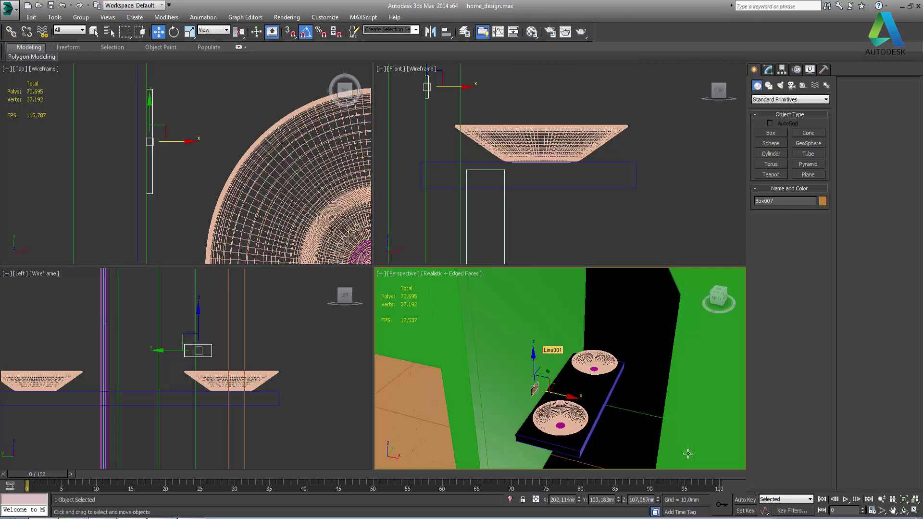
pyautogui.click(916, 511)
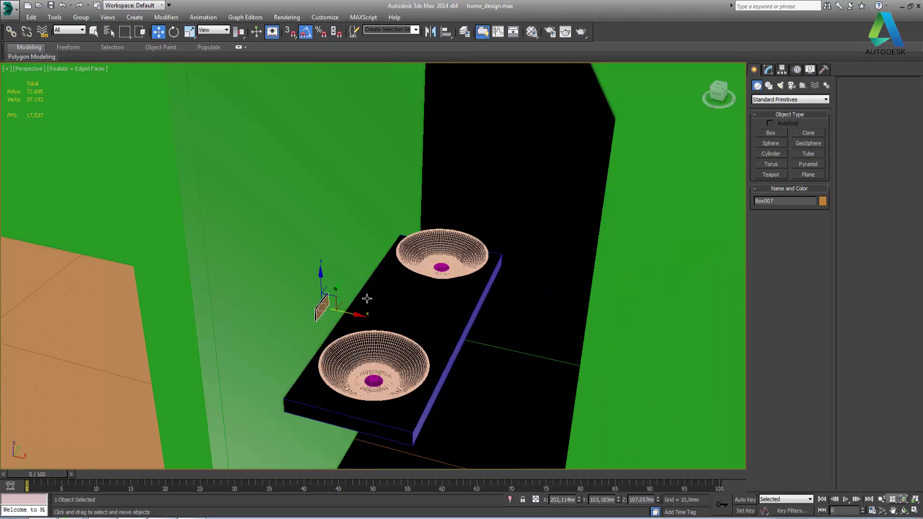
pyautogui.press('z')
pyautogui.moveTo(414, 366)
pyautogui.keyDown('alt'); pyautogui.mouseDown(button='middle')
pyautogui.moveTo(411, 342)
pyautogui.moveTo(404, 347)
pyautogui.moveTo(433, 339)
pyautogui.mouseUp(button='middle'); pyautogui.keyUp('alt')
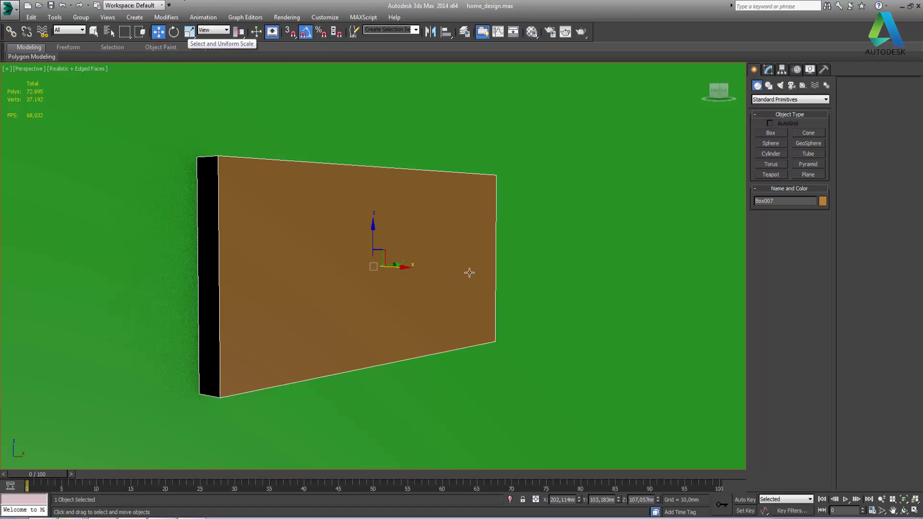
# Convert Box007 to Editable Poly and connect its bottom edge ring with one vertical edge
pyautogui.rightClick(388, 264)
pyautogui.moveTo(429, 356)
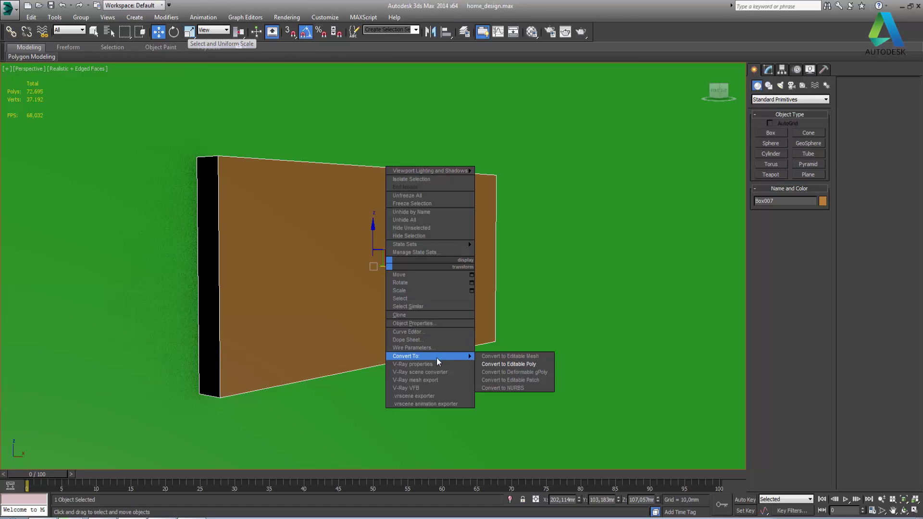
pyautogui.click(523, 366)
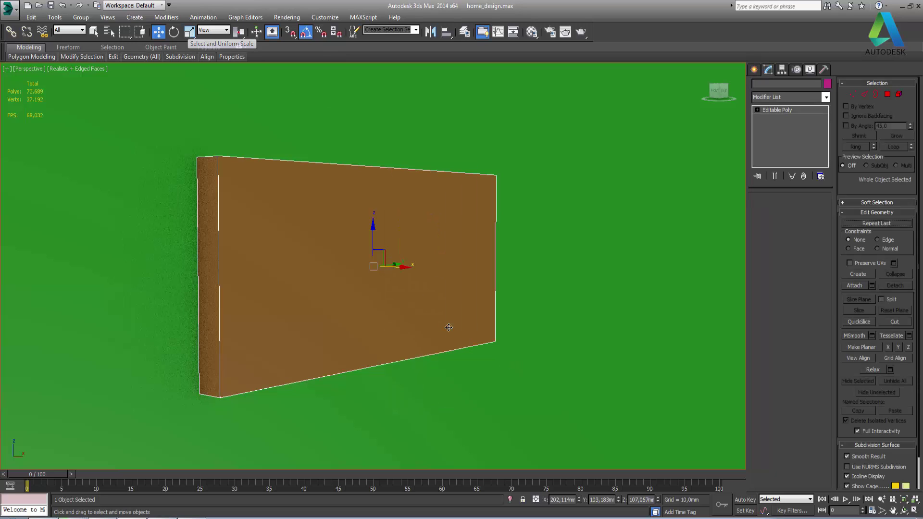
pyautogui.press('2')
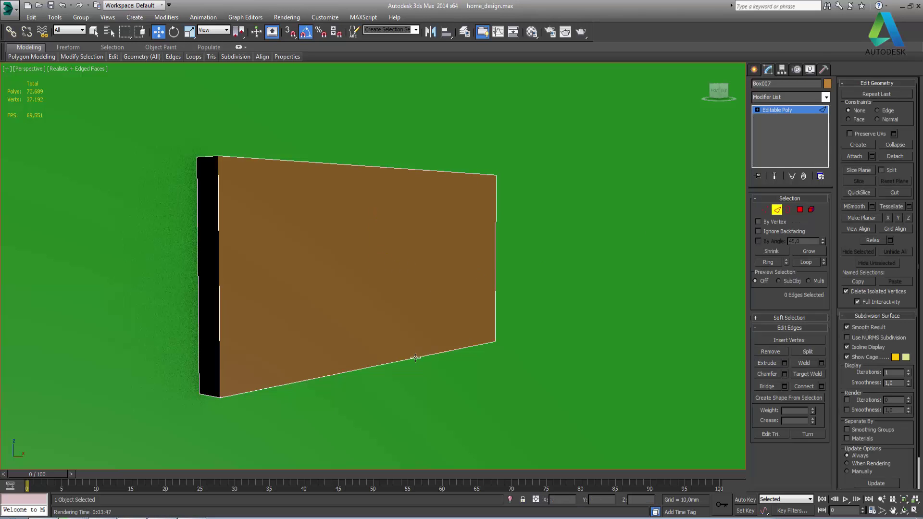
pyautogui.click(408, 360)
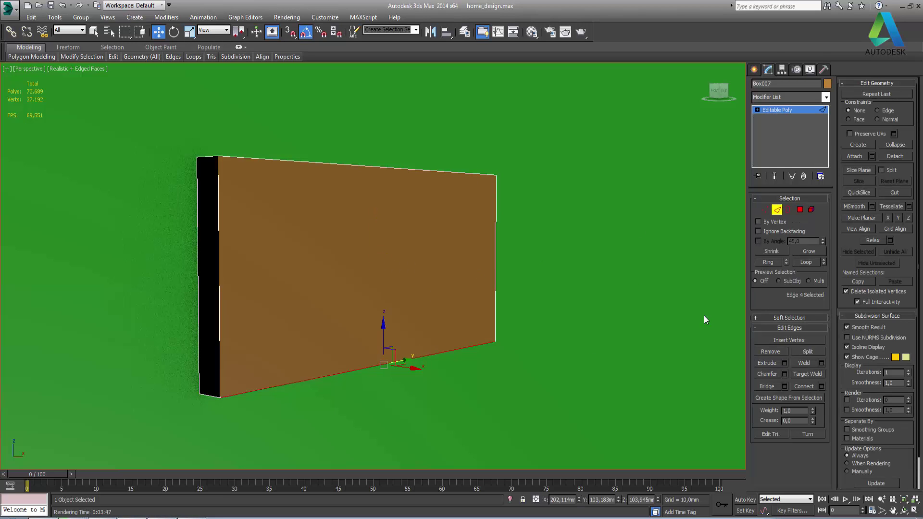
pyautogui.click(769, 263)
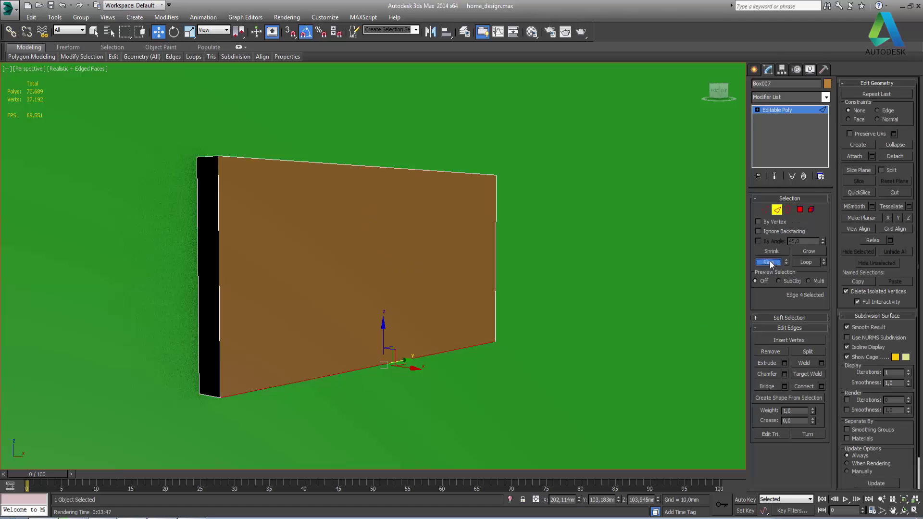
pyautogui.click(821, 387)
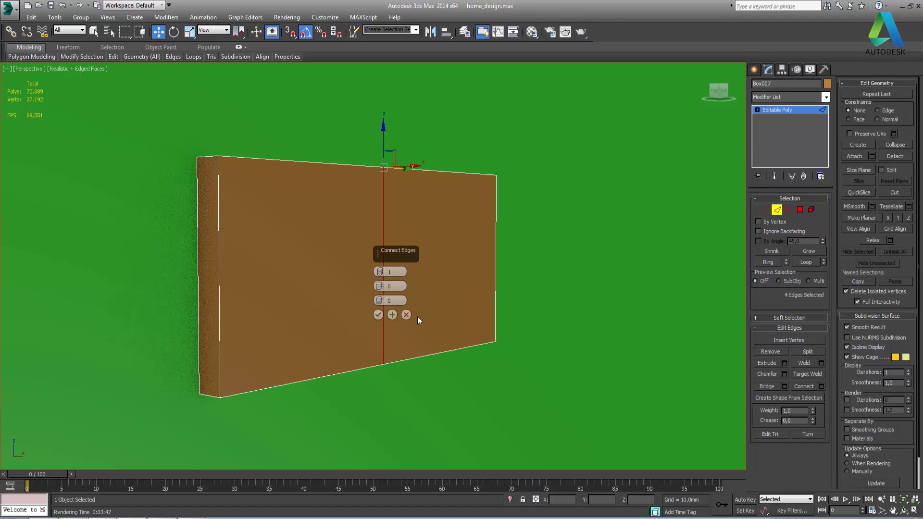
pyautogui.click(378, 315)
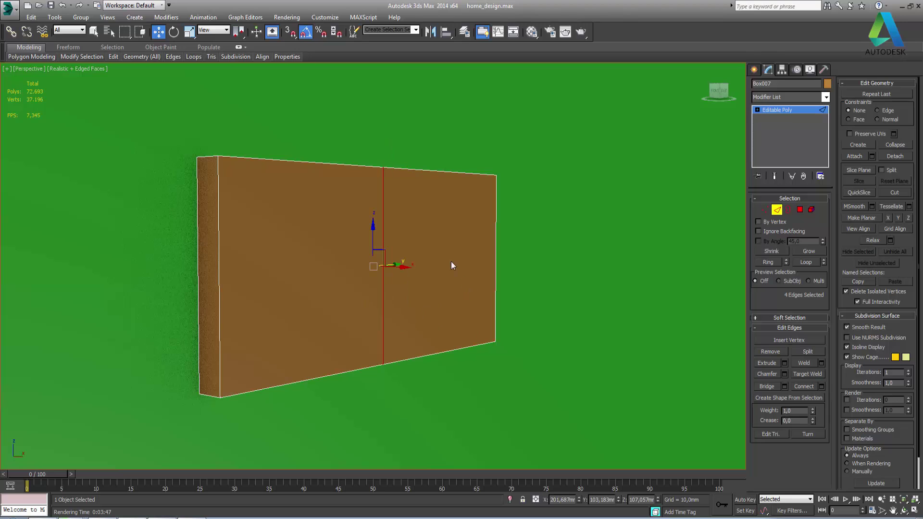
# Select the new vertical edge and the right edge and preview a Connect between them
pyautogui.click(382, 204)
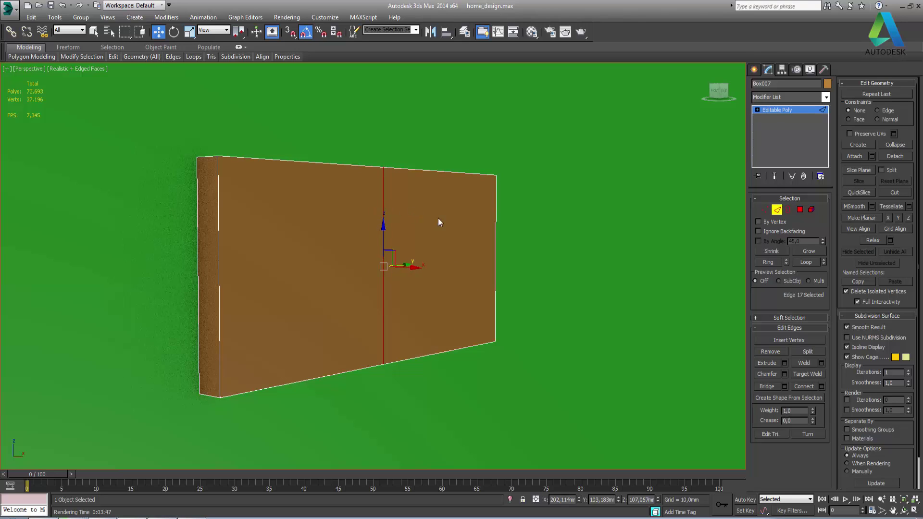
pyautogui.keyDown('ctrl'); pyautogui.click(495, 219); pyautogui.keyUp('ctrl')
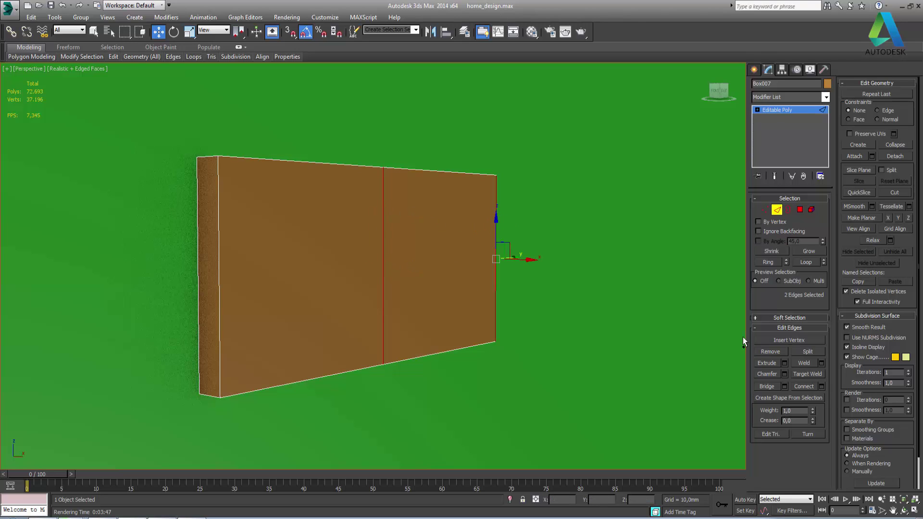
pyautogui.click(820, 385)
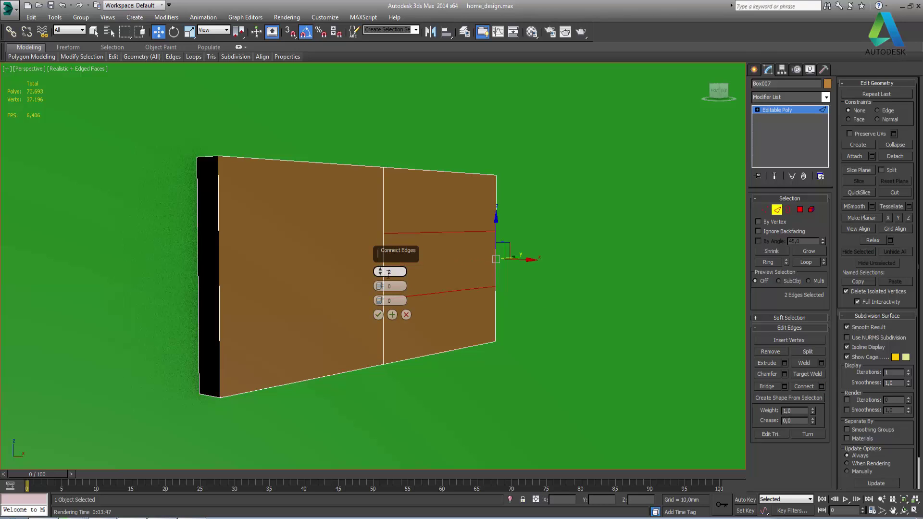
# Commit two pinched horizontal edges across the right part and select both
pyautogui.moveTo(380, 285); pyautogui.dragTo(384, 313)
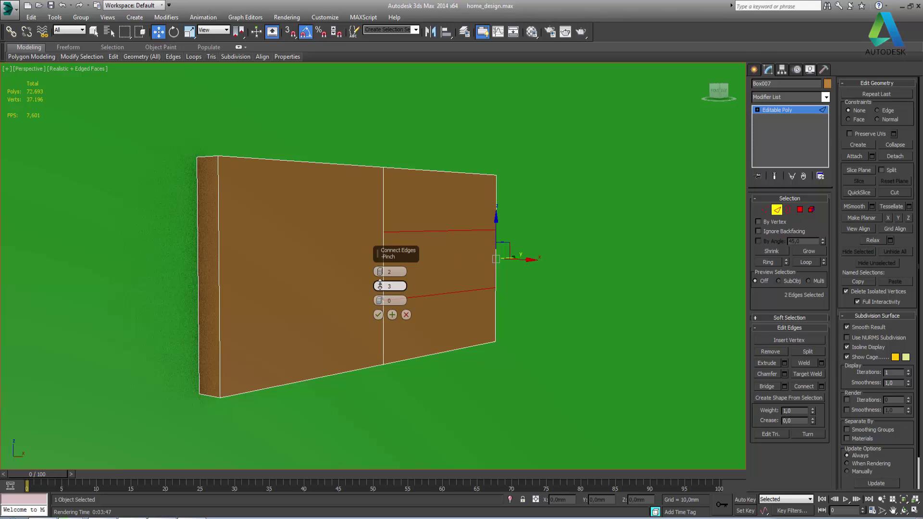
pyautogui.click(378, 315)
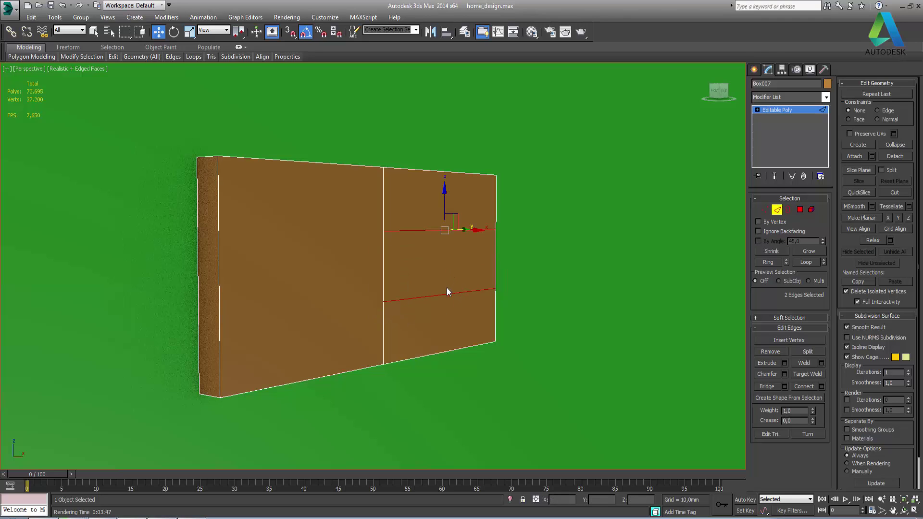
pyautogui.click(445, 294)
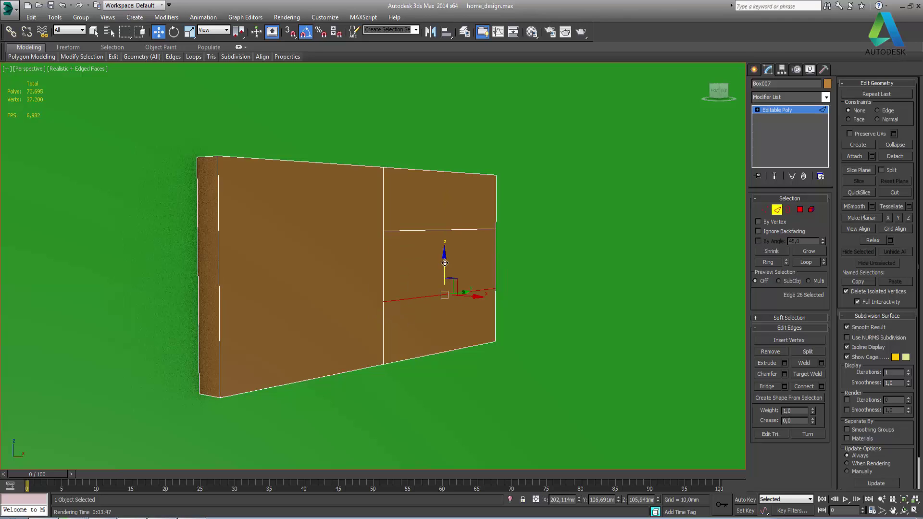
pyautogui.keyDown('ctrl'); pyautogui.click(444, 231); pyautogui.keyUp('ctrl')
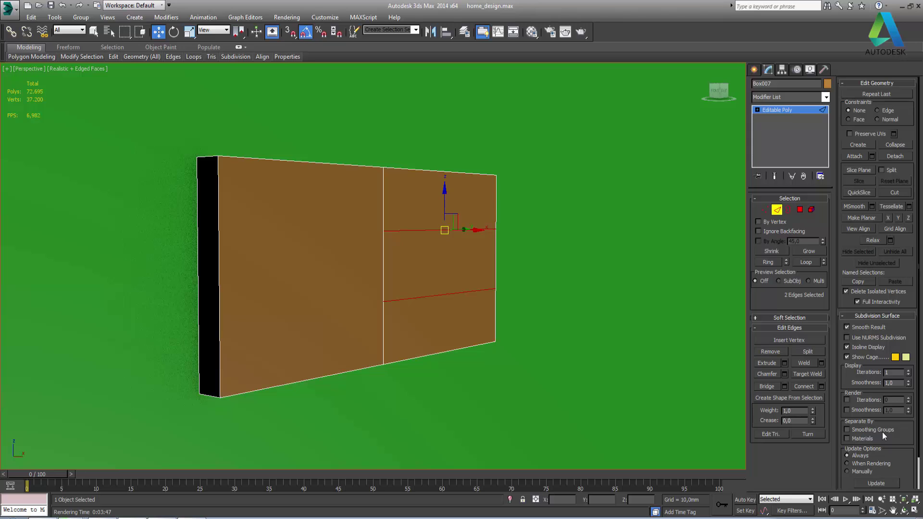
# Connect the two horizontal edges with one segment, splitting the middle band
pyautogui.click(822, 387)
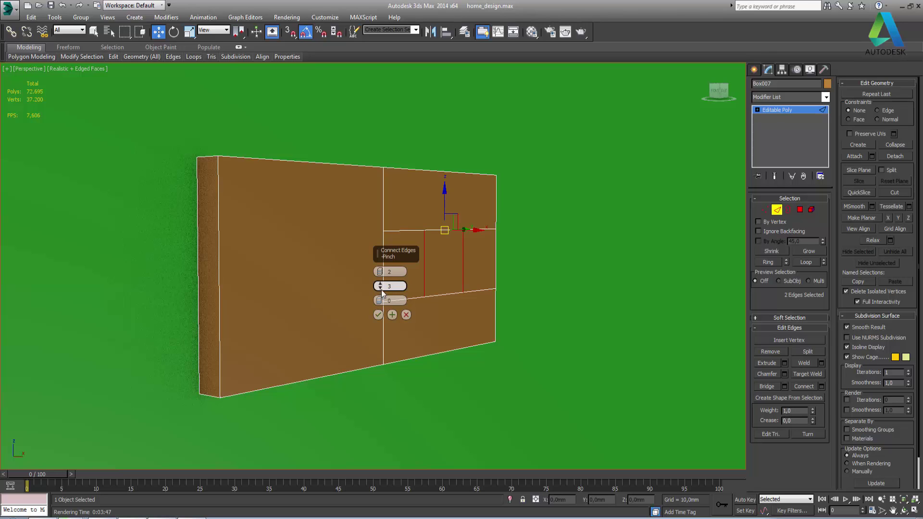
pyautogui.moveTo(382, 290); pyautogui.dragTo(395, 477)
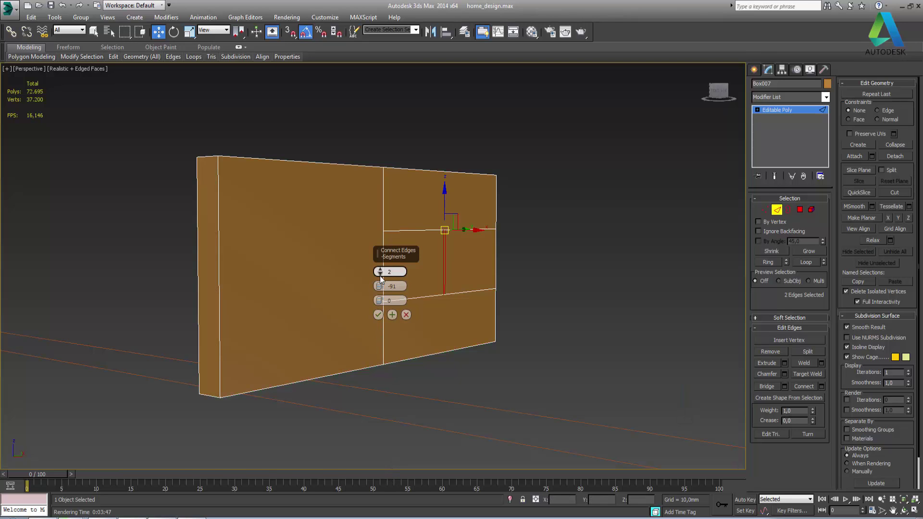
pyautogui.moveTo(380, 276); pyautogui.dragTo(379, 279)
pyautogui.click(378, 315)
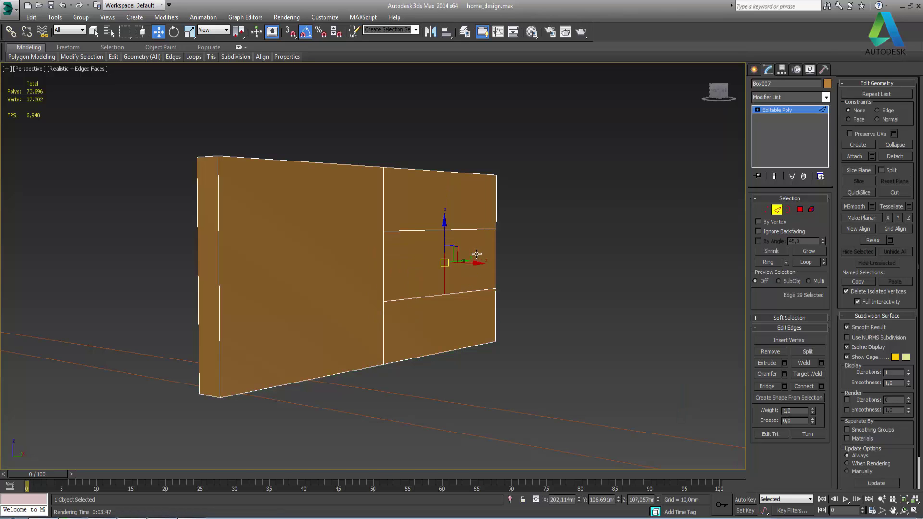
pyautogui.click(495, 260)
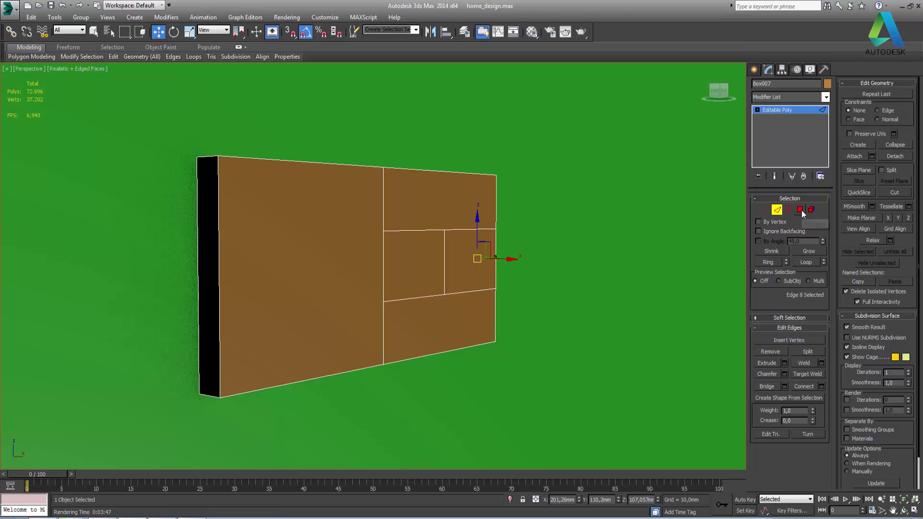
# Select the right-middle polygon and inset it by about 0.2 mm
pyautogui.click(801, 210)
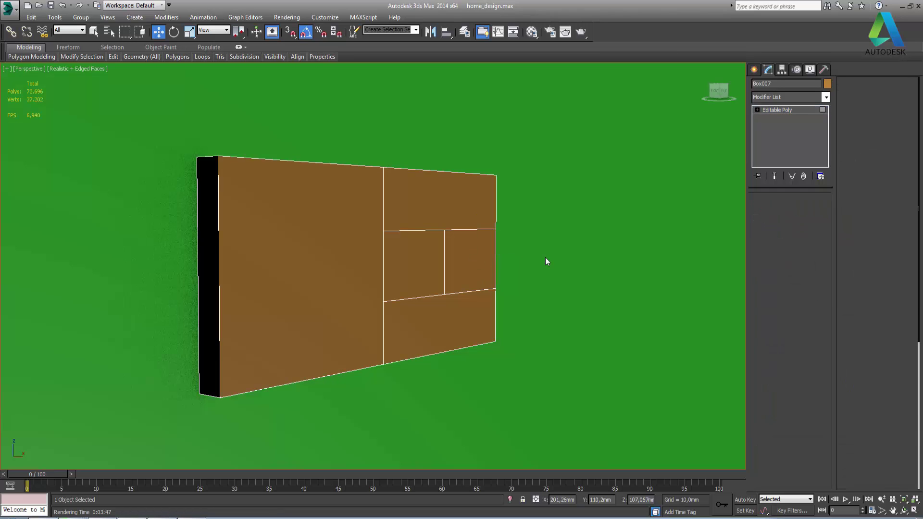
pyautogui.click(480, 264)
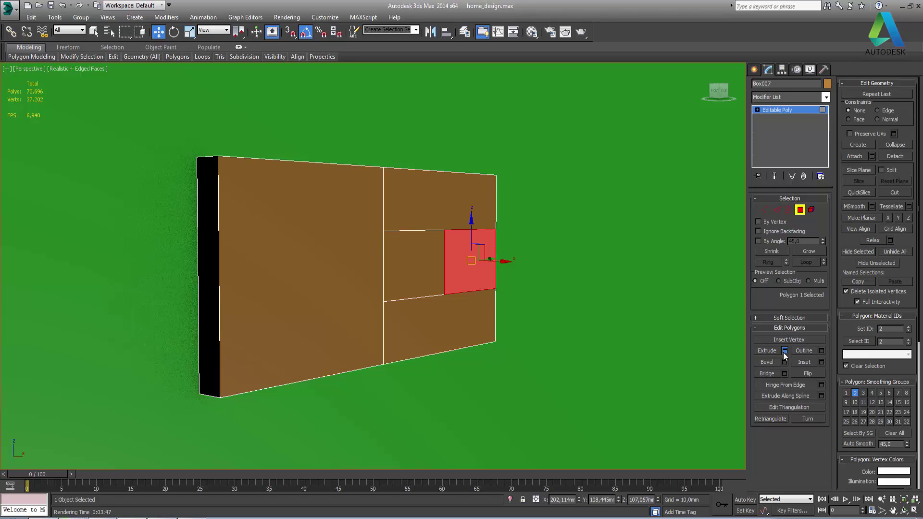
pyautogui.click(784, 351)
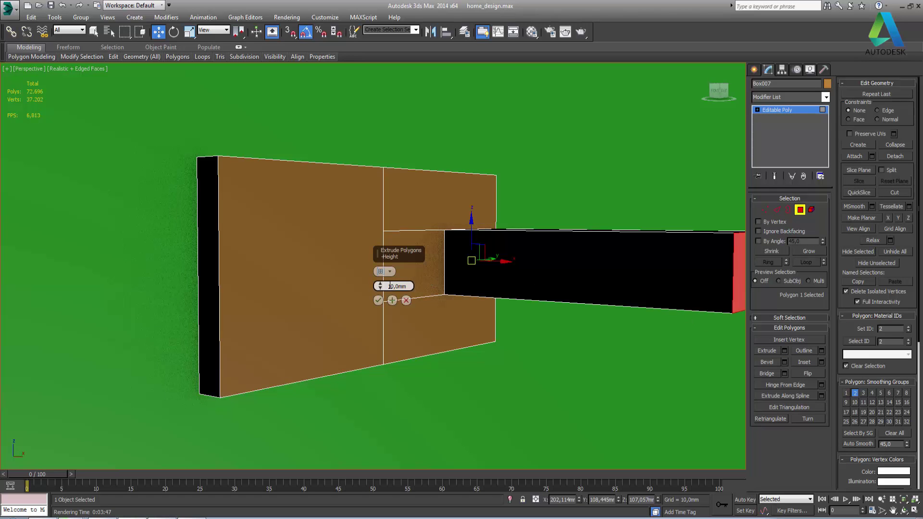
pyautogui.moveTo(379, 287); pyautogui.dragTo(373, 333)
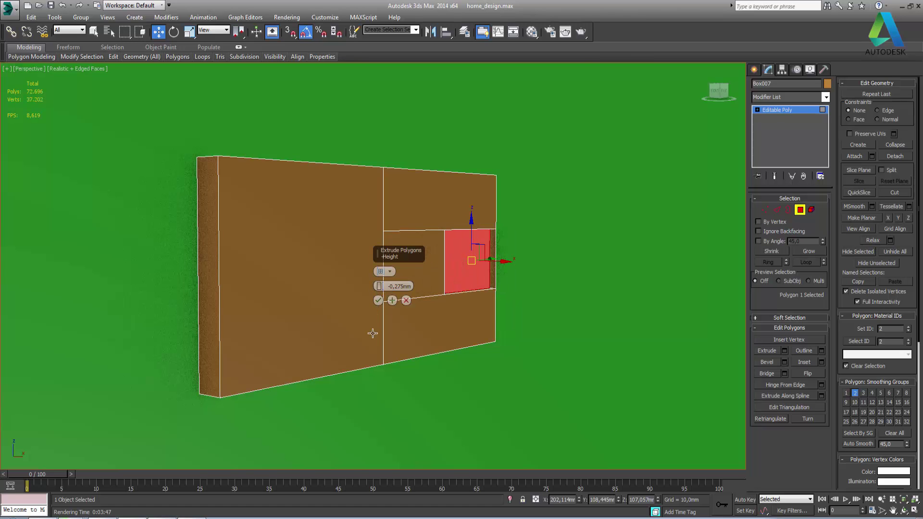
pyautogui.click(410, 300)
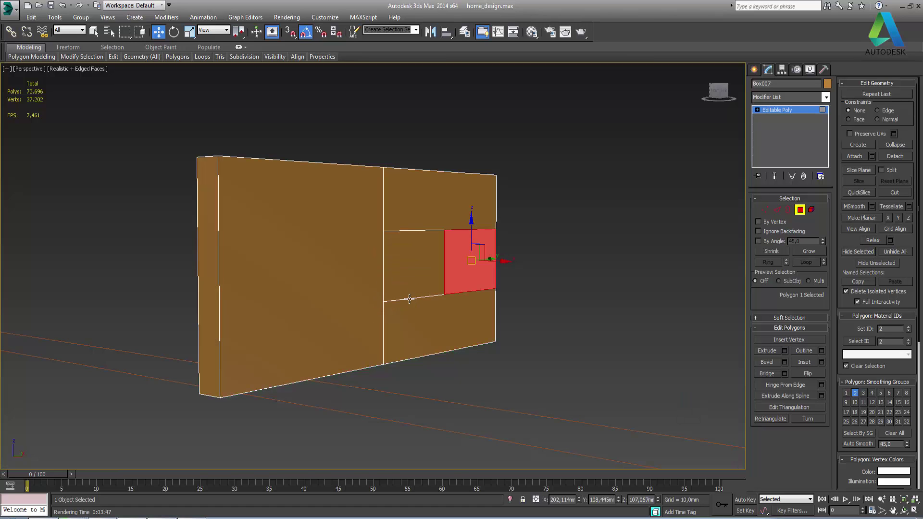
pyautogui.click(815, 365)
pyautogui.click(822, 362)
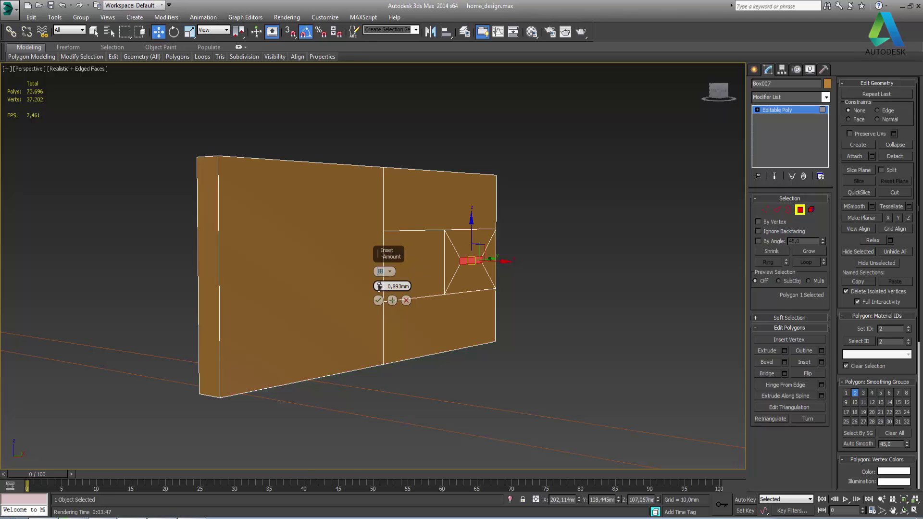
pyautogui.rightClick(379, 287)
pyautogui.moveTo(381, 286); pyautogui.dragTo(379, 286)
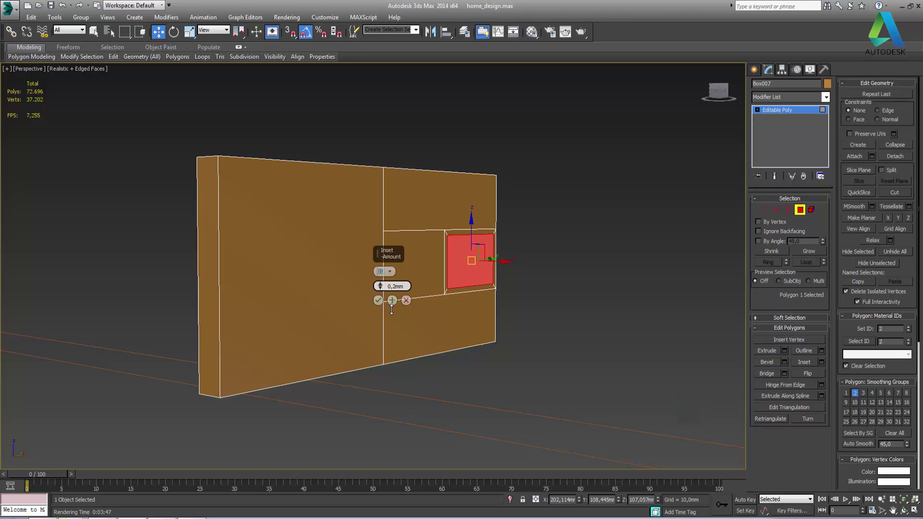
pyautogui.click(379, 300)
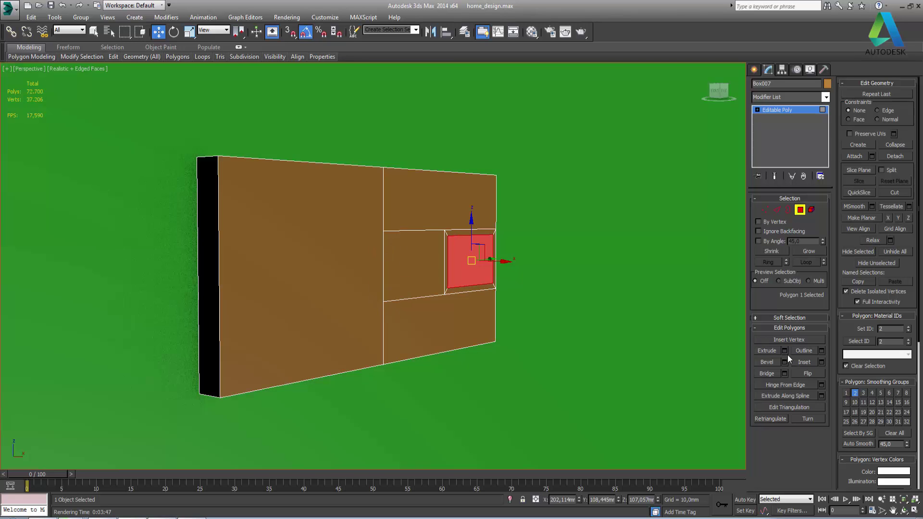
# Extrude the inset panel by -0.275 mm to recess it into the wall
pyautogui.click(779, 353)
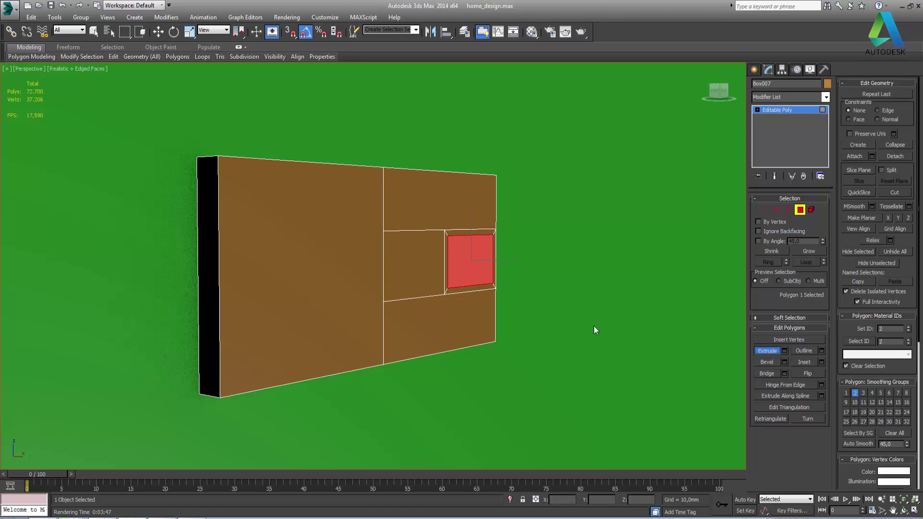
pyautogui.click(786, 349)
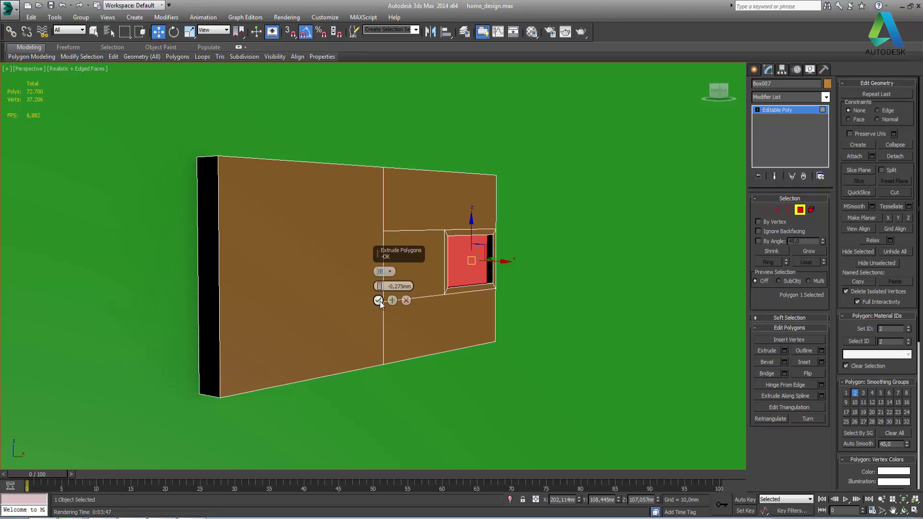
pyautogui.click(379, 301)
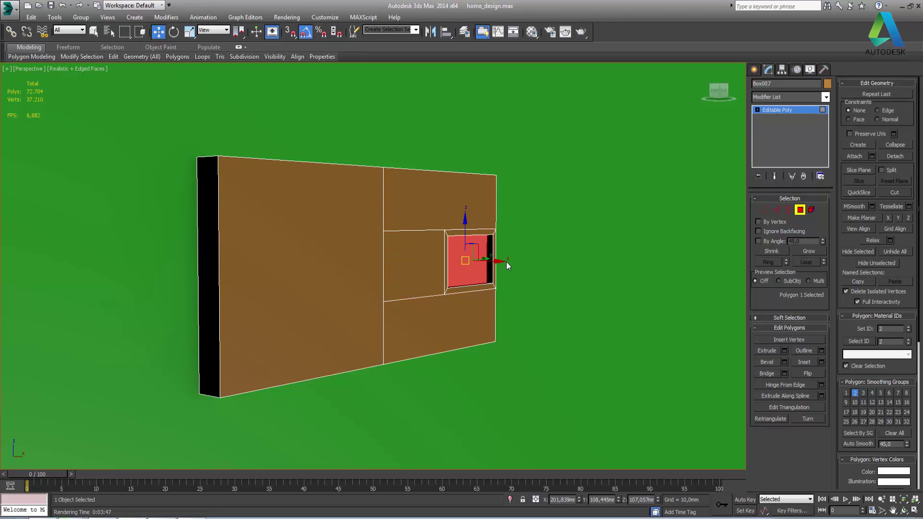
# Connect the edge ring across the recess border with two pinched cuts
pyautogui.click(778, 210)
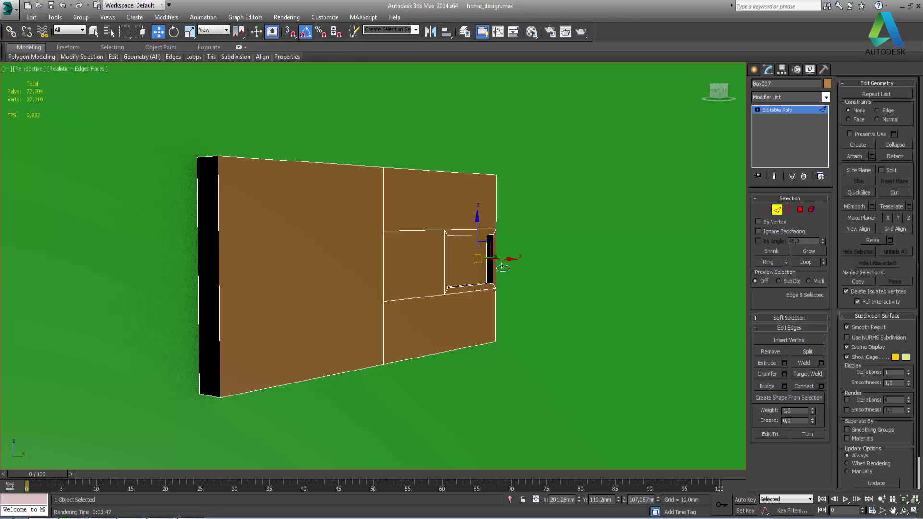
pyautogui.keyDown('alt'); pyautogui.moveTo(503, 270); pyautogui.dragTo(493, 265, button='middle'); pyautogui.keyUp('alt')
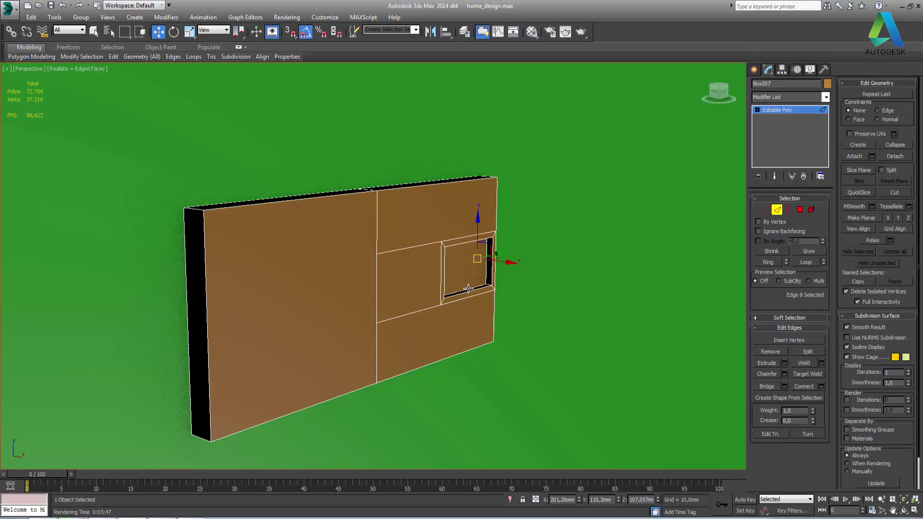
pyautogui.doubleClick(468, 289)
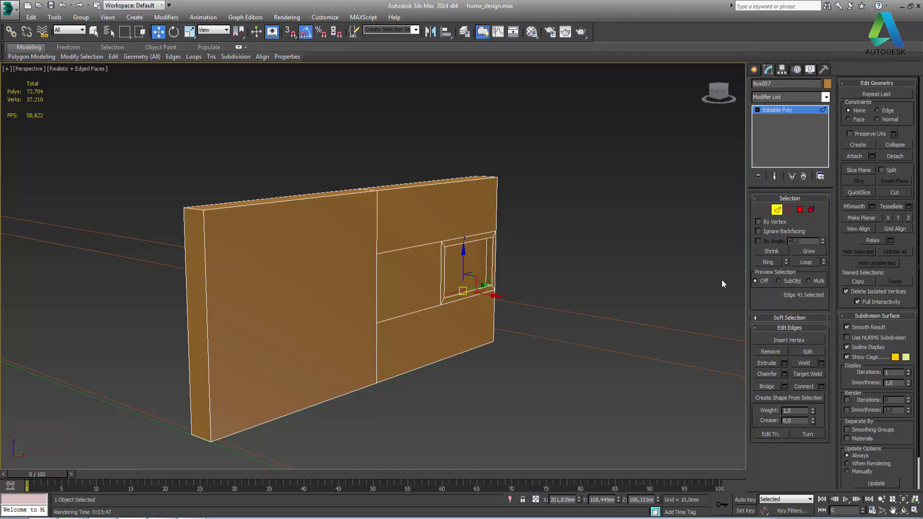
pyautogui.click(766, 264)
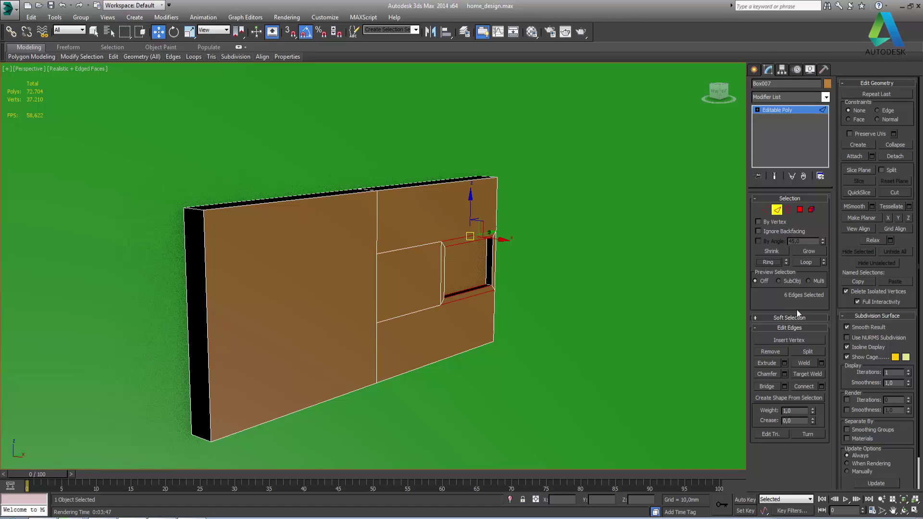
pyautogui.click(821, 387)
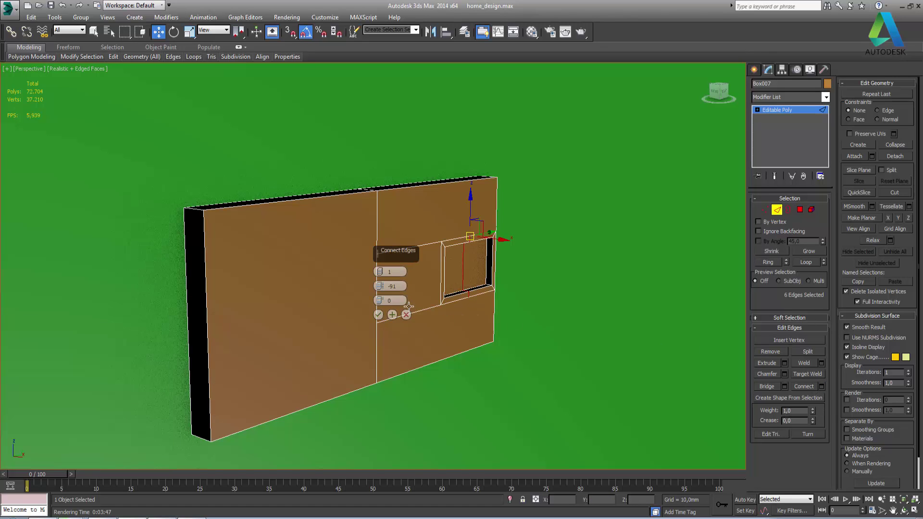
pyautogui.moveTo(380, 286); pyautogui.dragTo(407, 173)
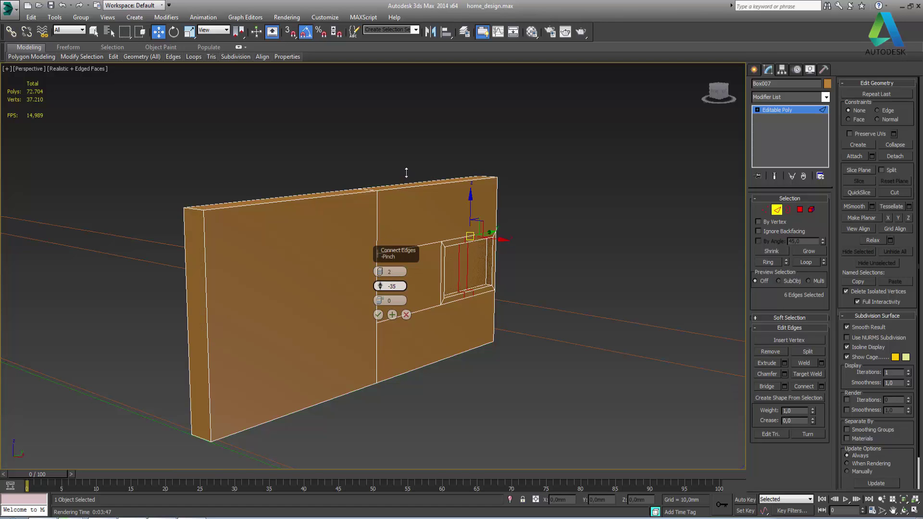
pyautogui.click(378, 315)
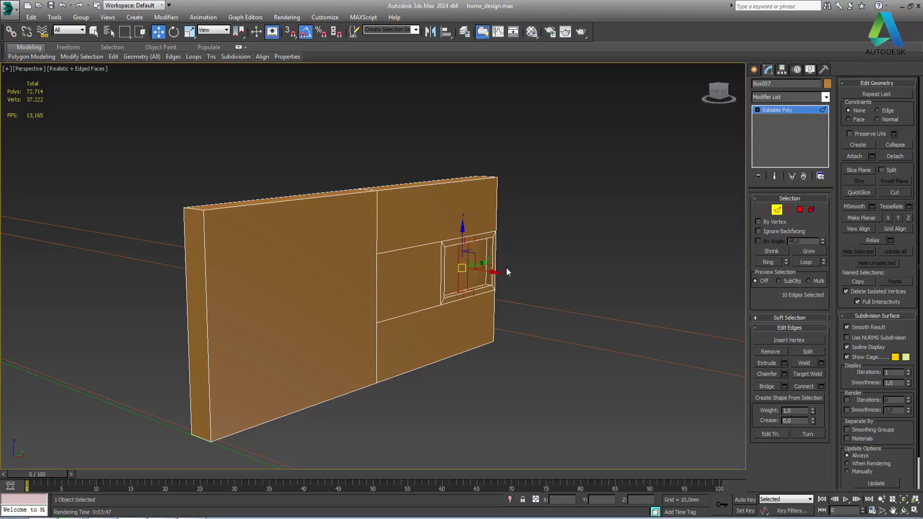
# Add two more cuts between opposite edges inside the opening, 2 segments with pinch -13
pyautogui.click(458, 281)
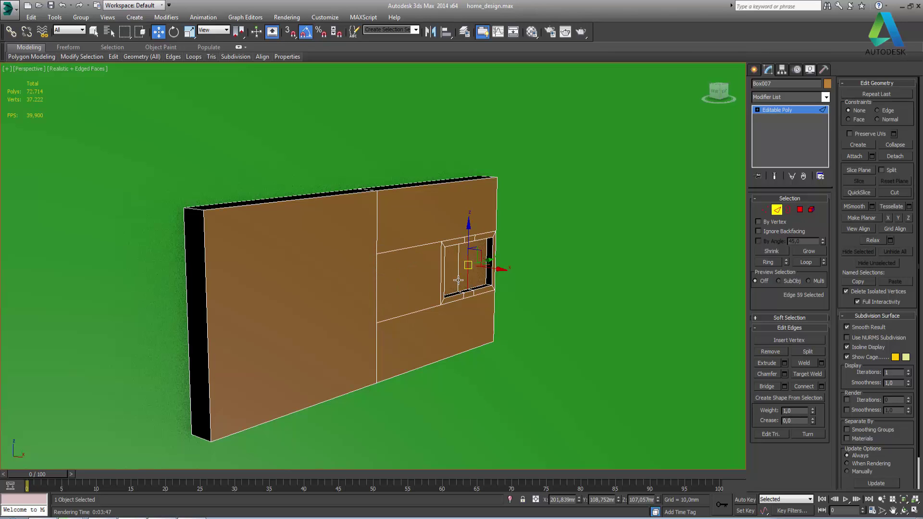
pyautogui.keyDown('ctrl'); pyautogui.click(459, 292); pyautogui.keyUp('ctrl')
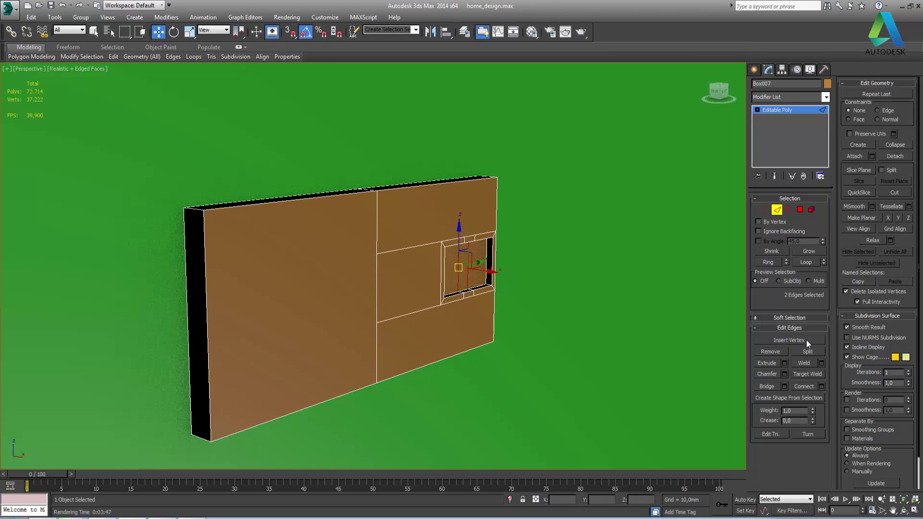
pyautogui.click(822, 388)
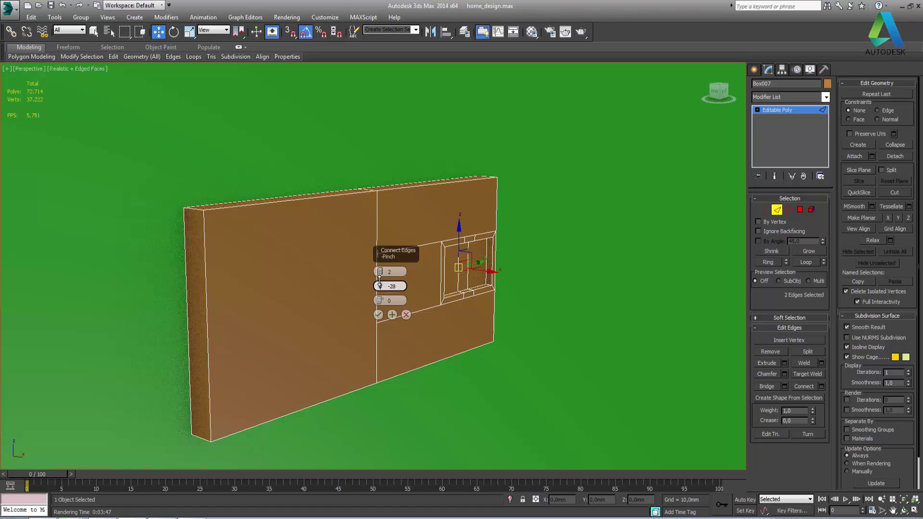
pyautogui.moveTo(380, 285); pyautogui.dragTo(380, 268)
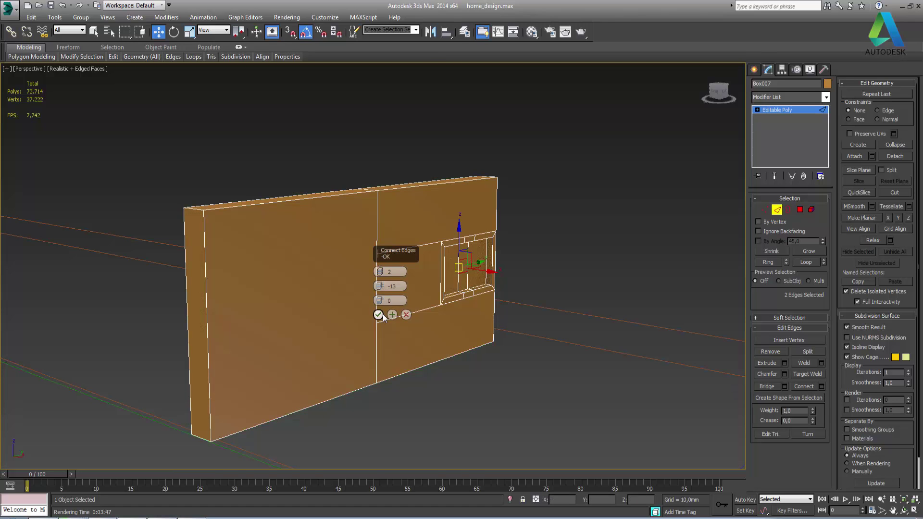
pyautogui.click(378, 314)
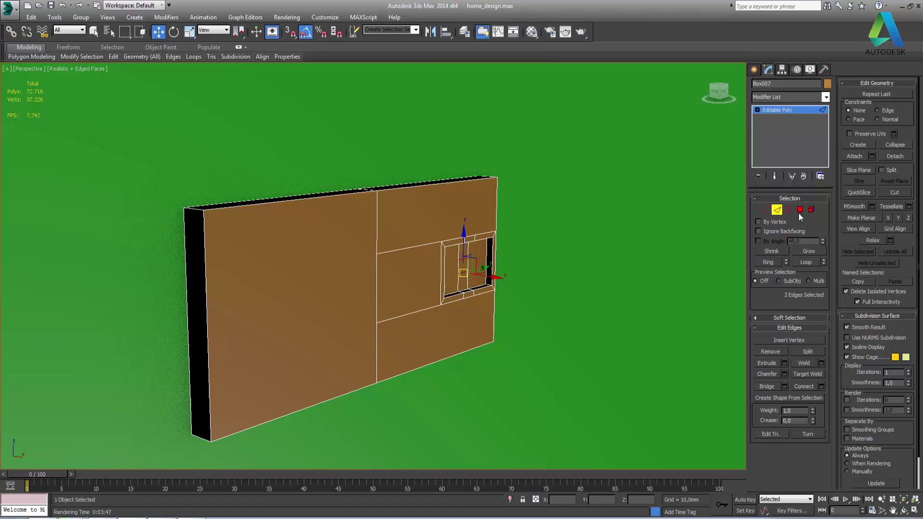
pyautogui.click(800, 210)
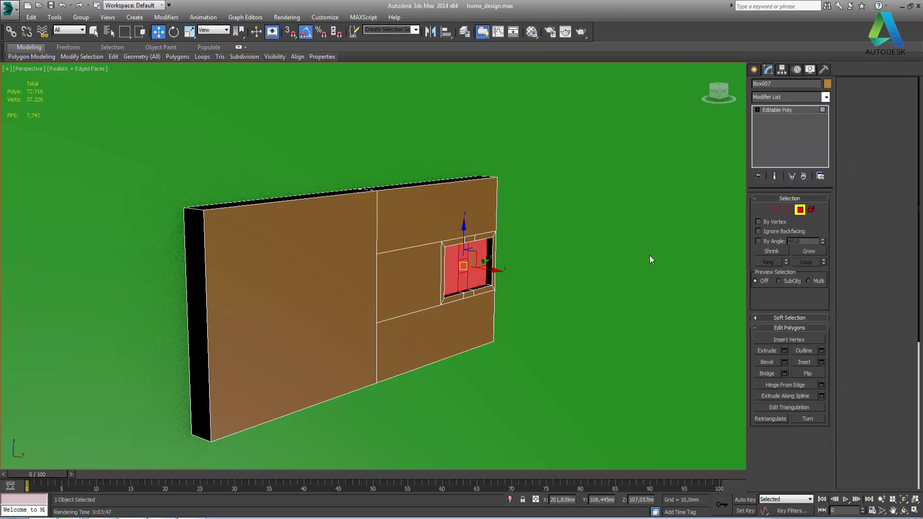
# Extrude the small central face outward about 9 mm into a square beam
pyautogui.click(462, 269)
pyautogui.click(785, 351)
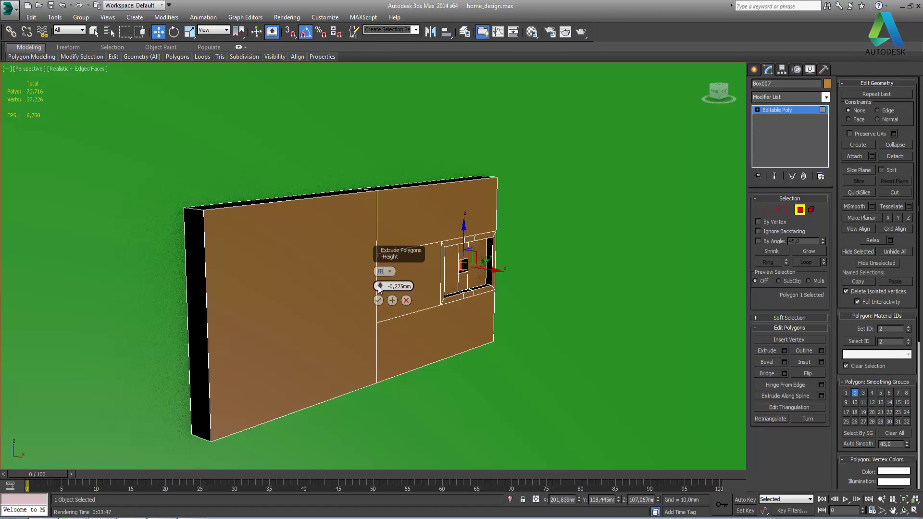
pyautogui.moveTo(382, 287)
pyautogui.mouseDown()
pyautogui.moveTo(382, 242)
pyautogui.moveTo(393, 273)
pyautogui.moveTo(390, 264)
pyautogui.mouseUp()
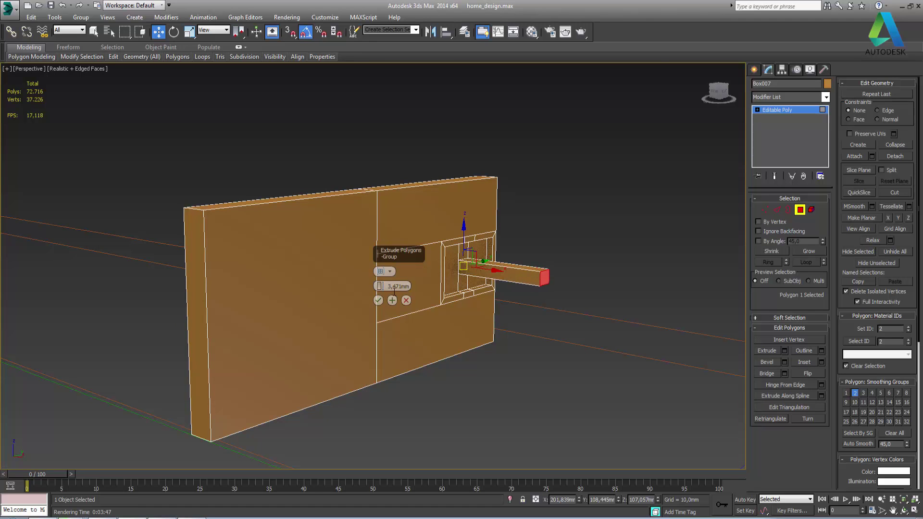
pyautogui.click(379, 300)
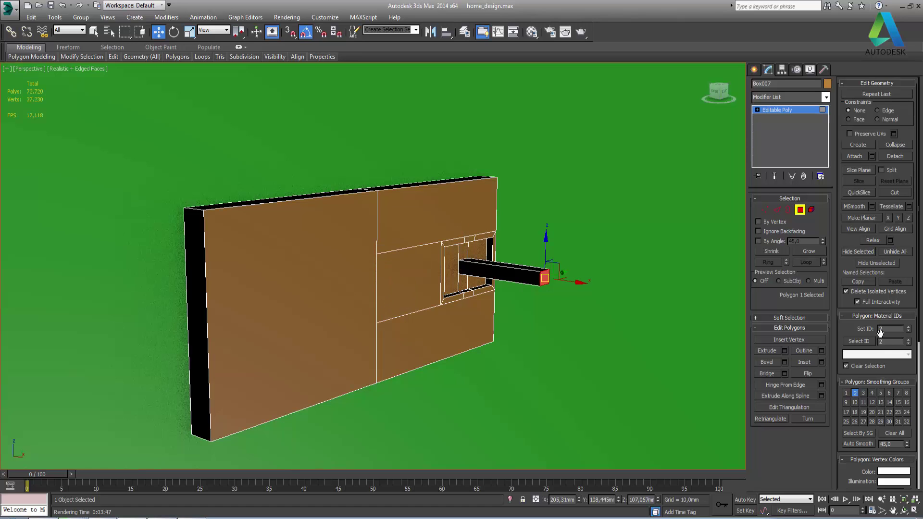
# Collapse the Material ID, vertex colour and smoothing rollouts, then briefly preview Use NURMS
pyautogui.click(866, 317)
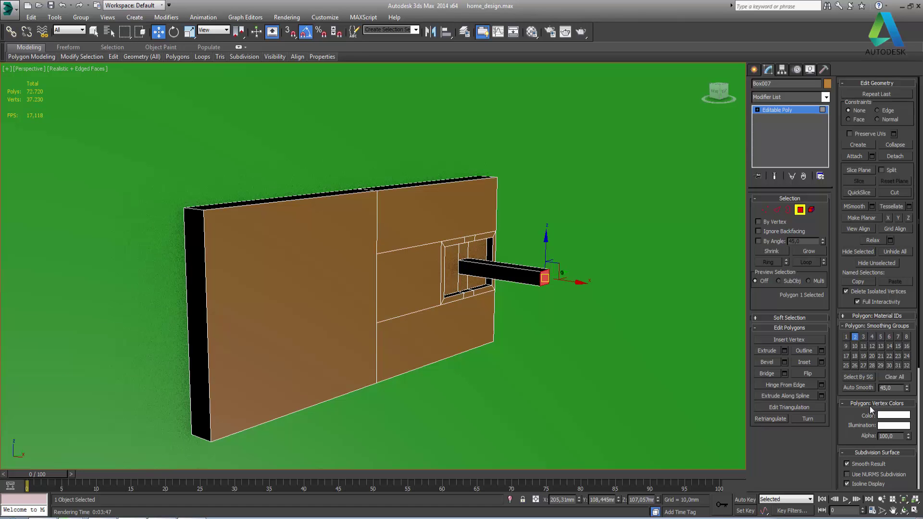
pyautogui.click(869, 405)
pyautogui.click(866, 327)
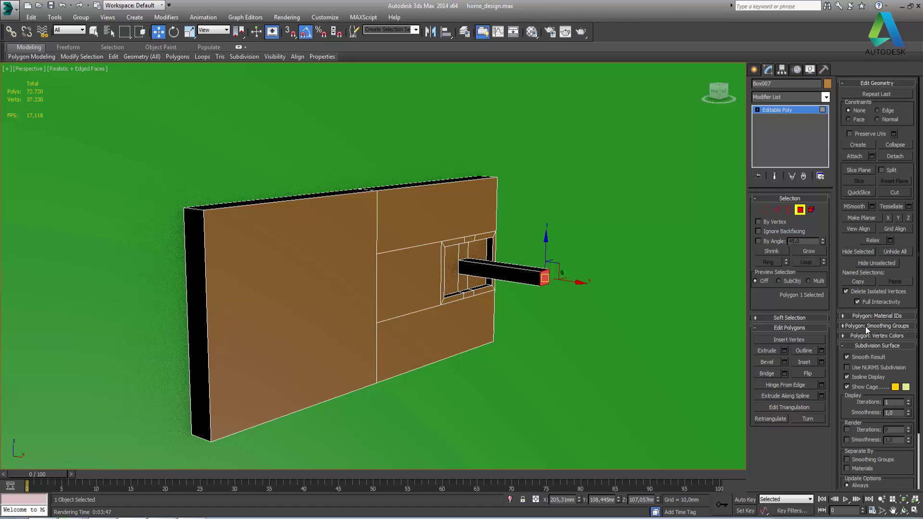
pyautogui.click(863, 367)
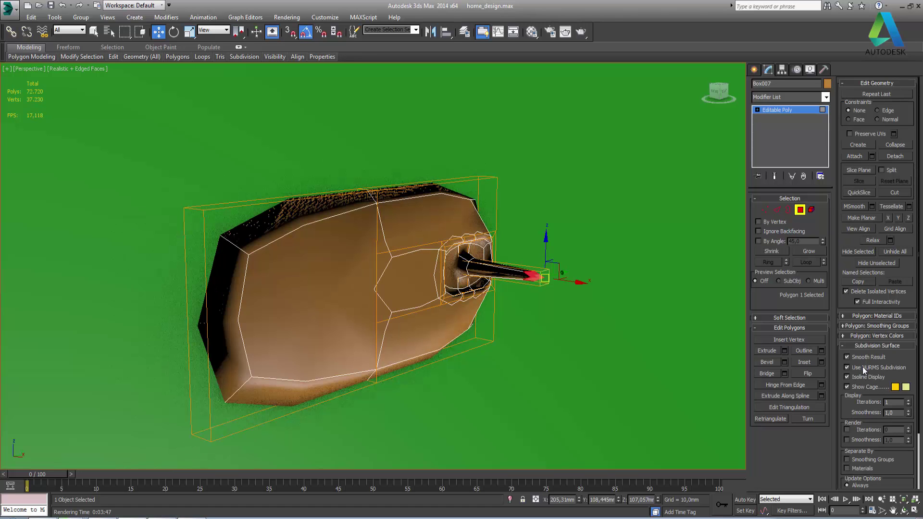
pyautogui.click(863, 368)
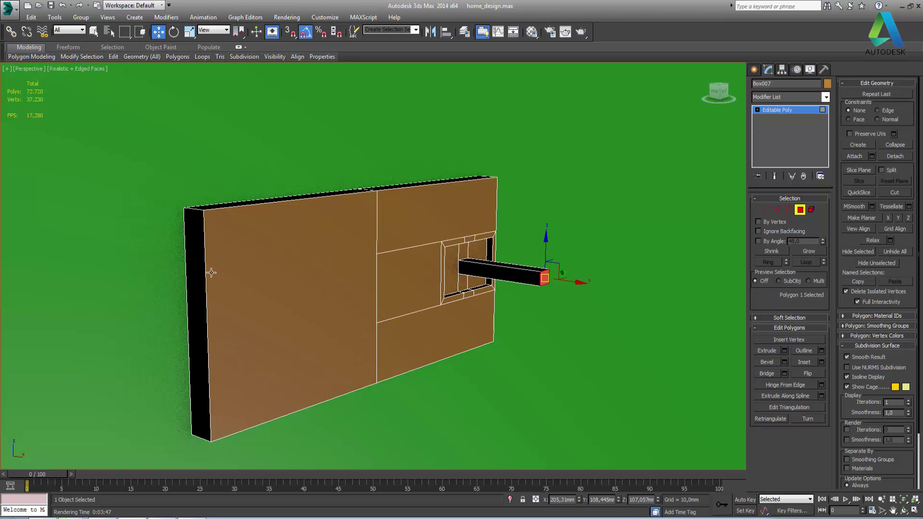
pyautogui.click(206, 273)
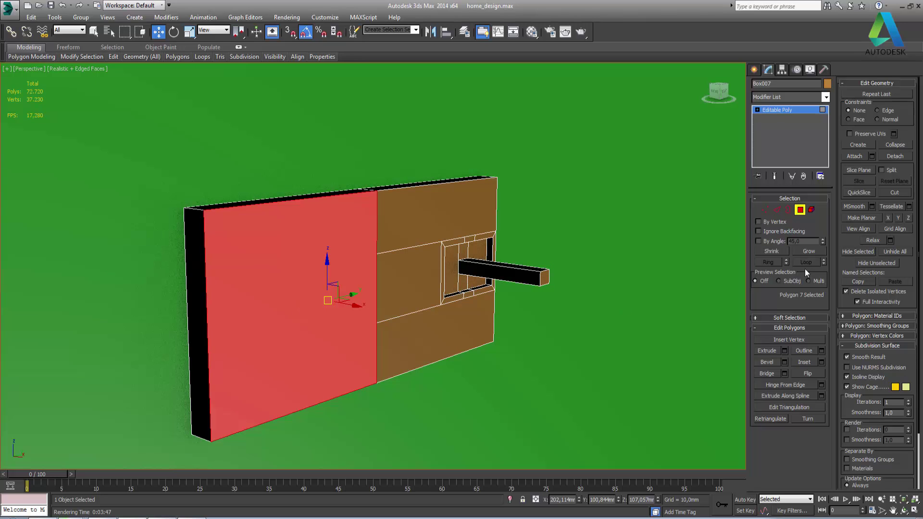
# Cut two vertical edges across the left panel by connecting its top edge ring with 2 segments
pyautogui.click(777, 211)
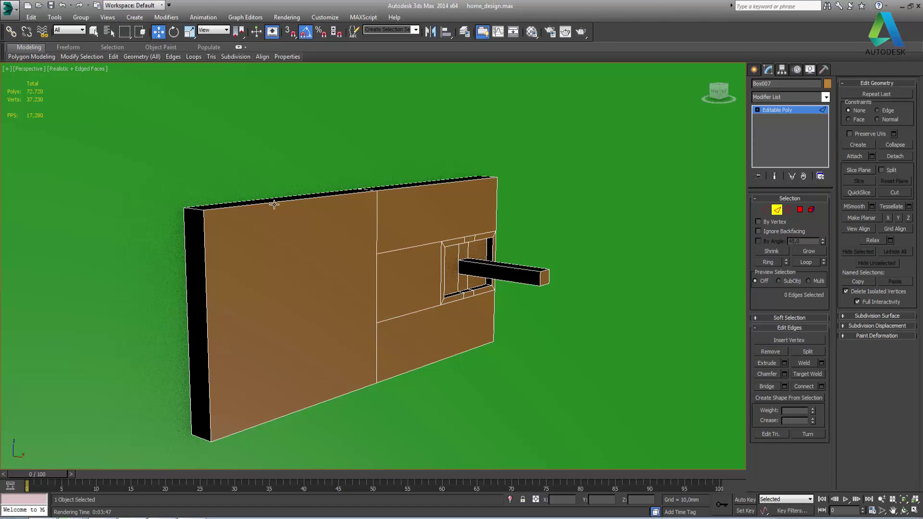
pyautogui.click(275, 205)
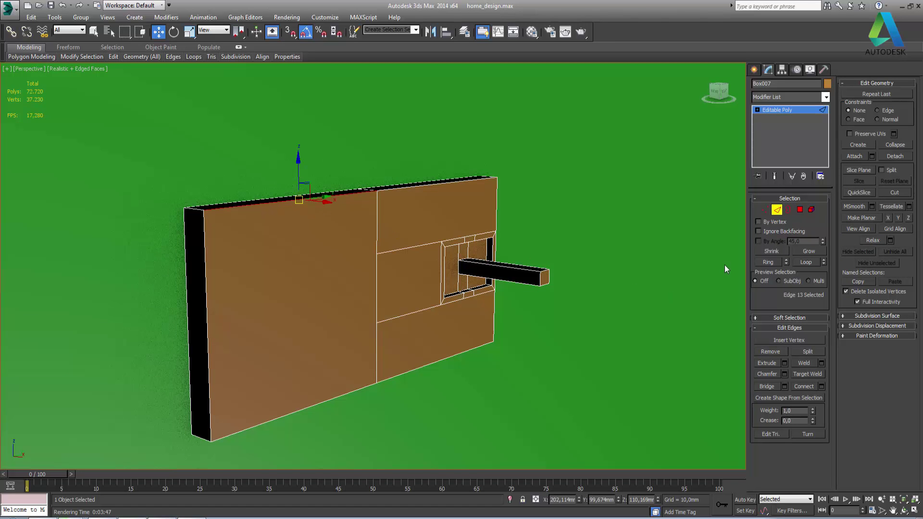
pyautogui.click(768, 263)
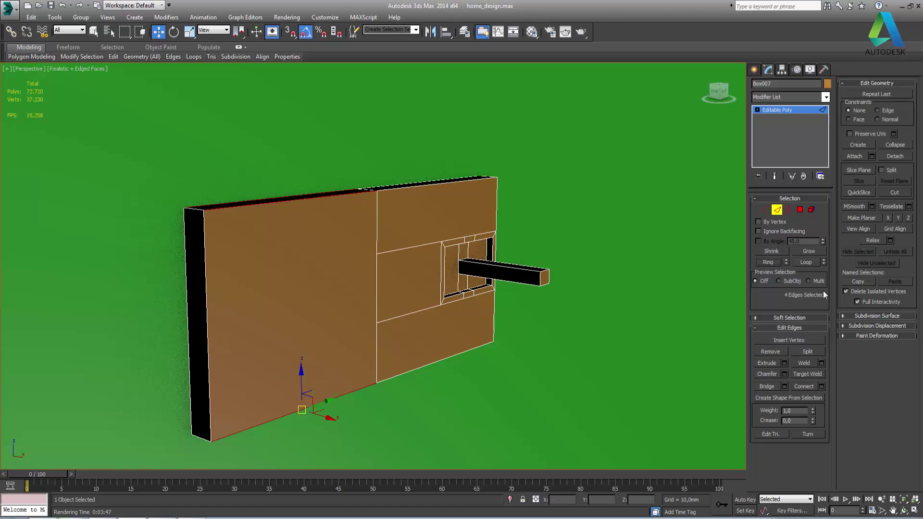
pyautogui.click(822, 386)
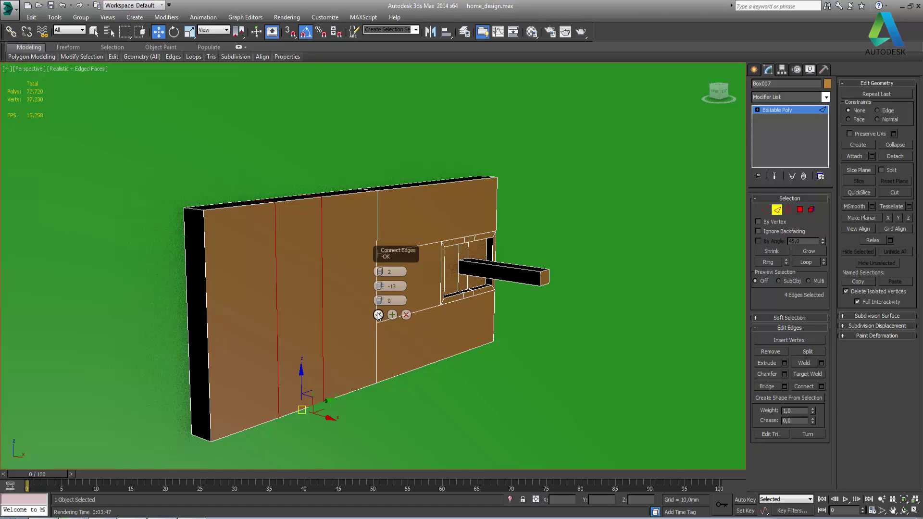
pyautogui.click(378, 314)
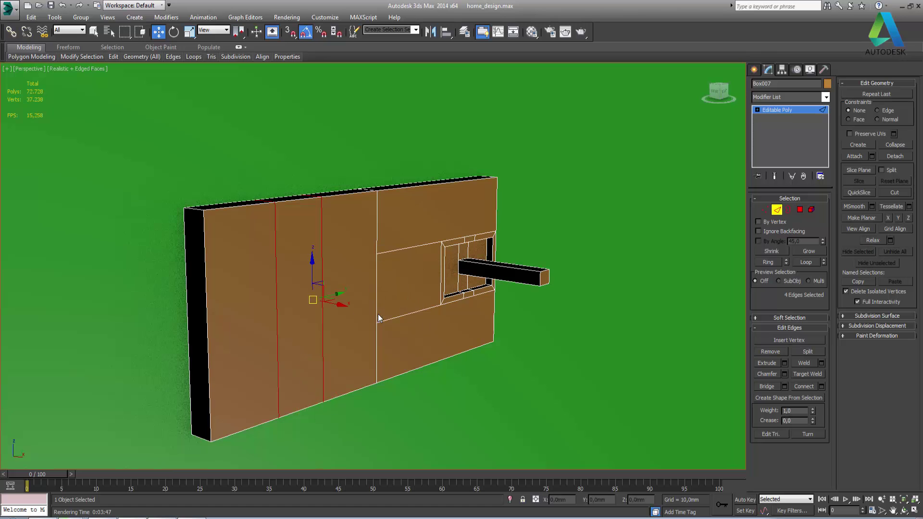
# Add two horizontal cuts across the left panel and pick the grid's middle face
pyautogui.click(207, 321)
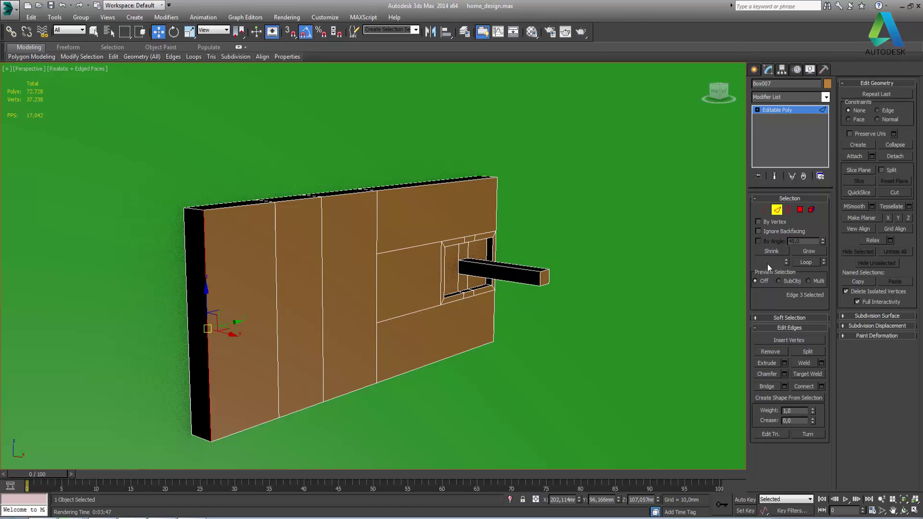
pyautogui.click(768, 263)
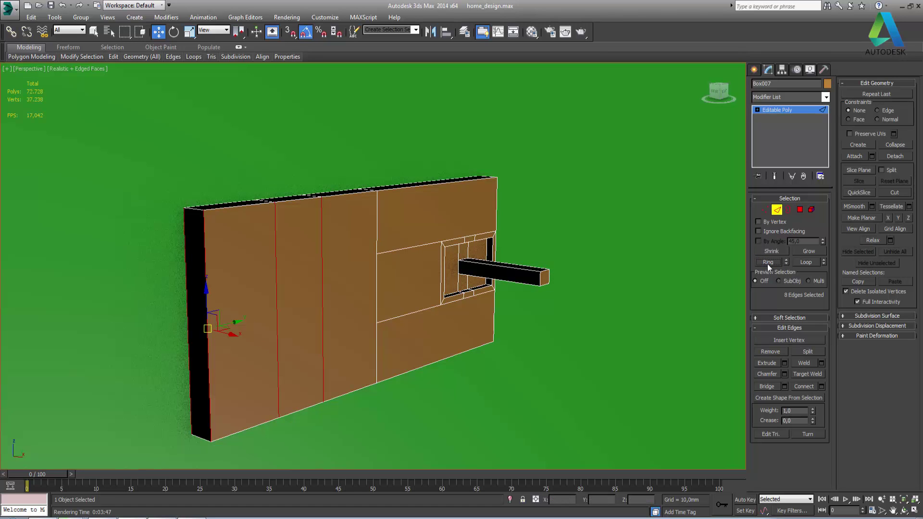
pyautogui.click(822, 387)
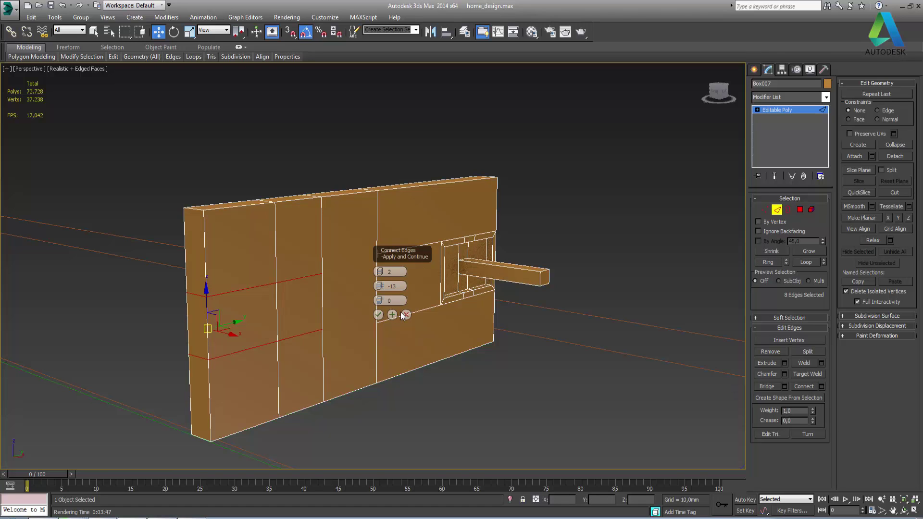
pyautogui.click(378, 314)
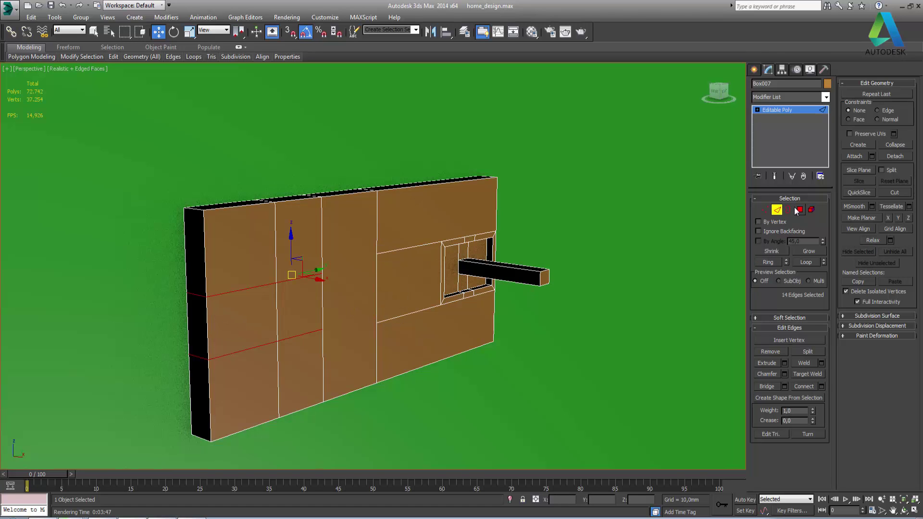
pyautogui.click(799, 209)
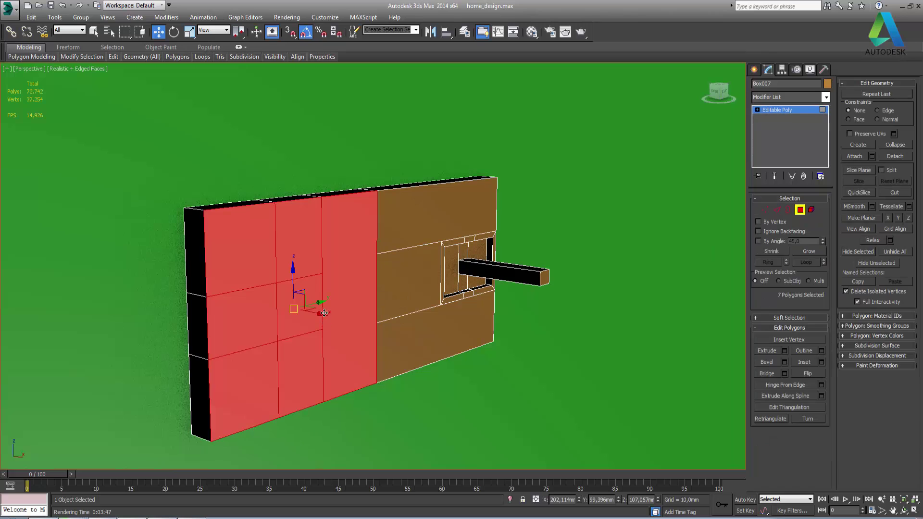
pyautogui.click(304, 312)
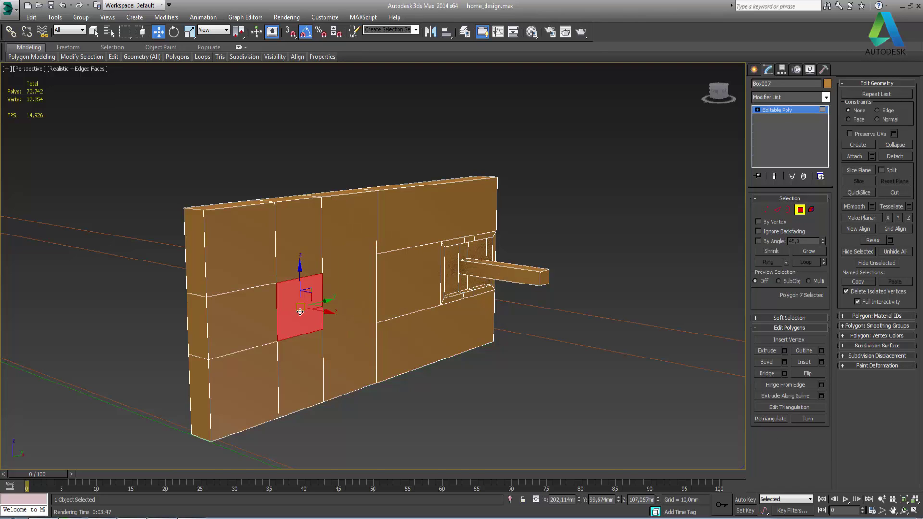
# Extrude the middle face much farther out to lengthen the faucet beam
pyautogui.click(784, 351)
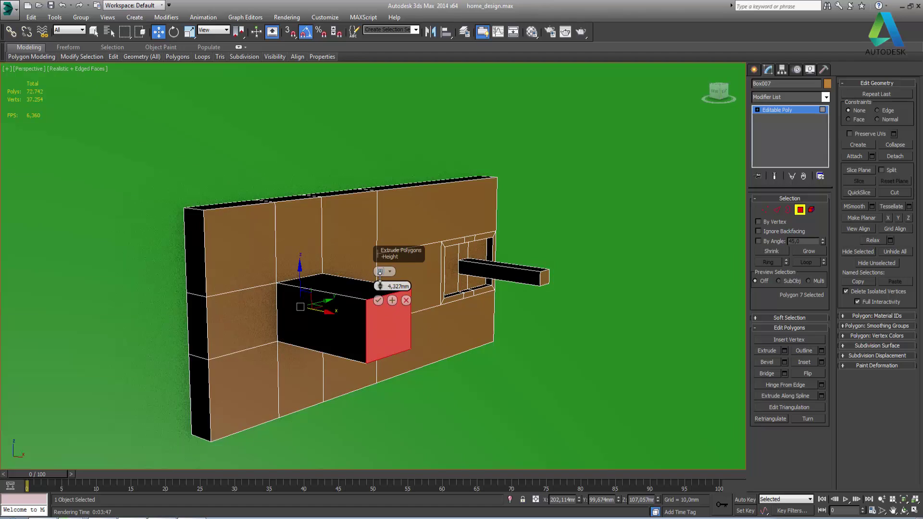
pyautogui.moveTo(380, 286); pyautogui.dragTo(384, 252)
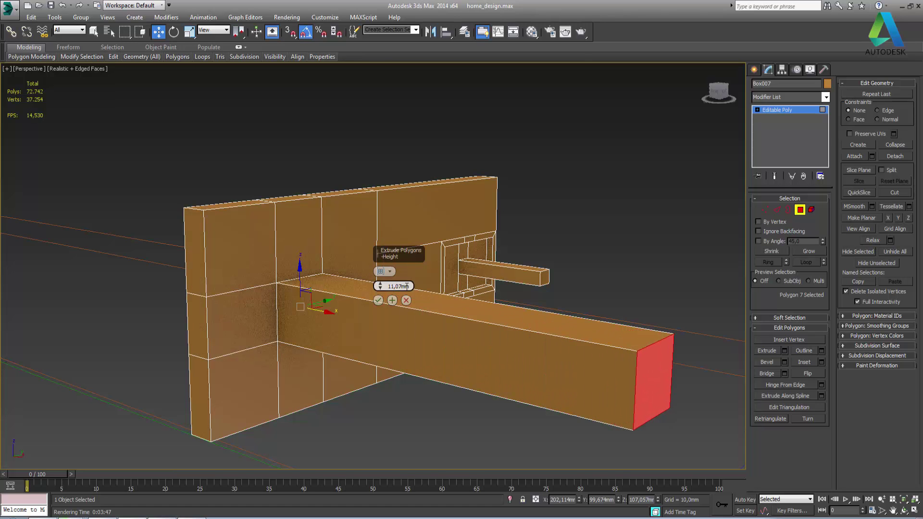
pyautogui.click(380, 302)
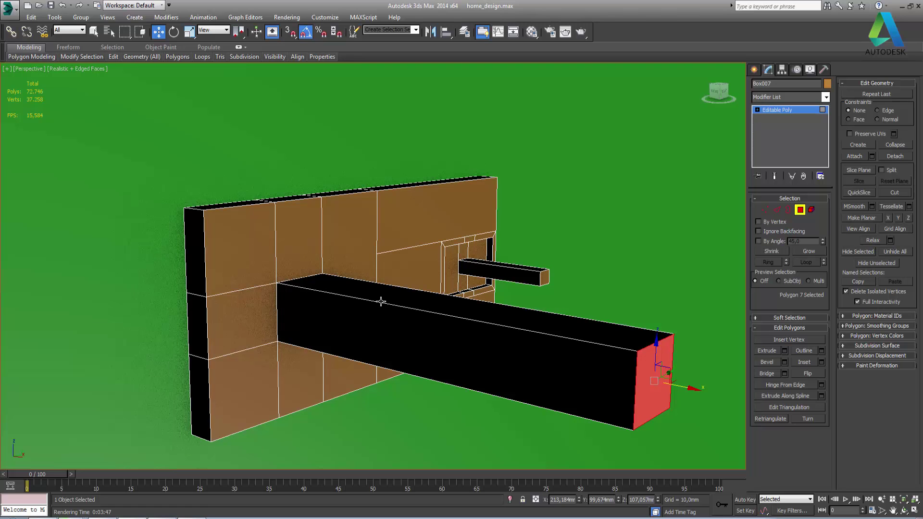
# Add one edge loop around the beam, slid toward its end
pyautogui.click(776, 210)
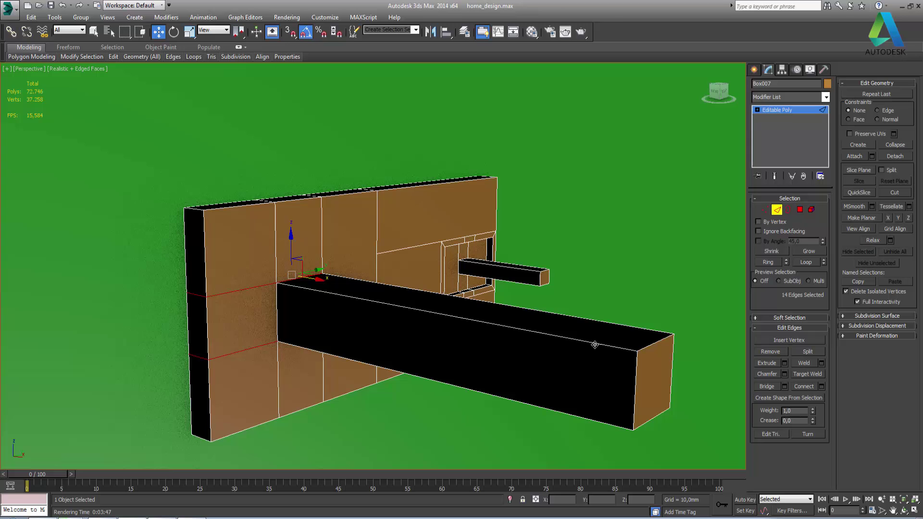
pyautogui.click(595, 345)
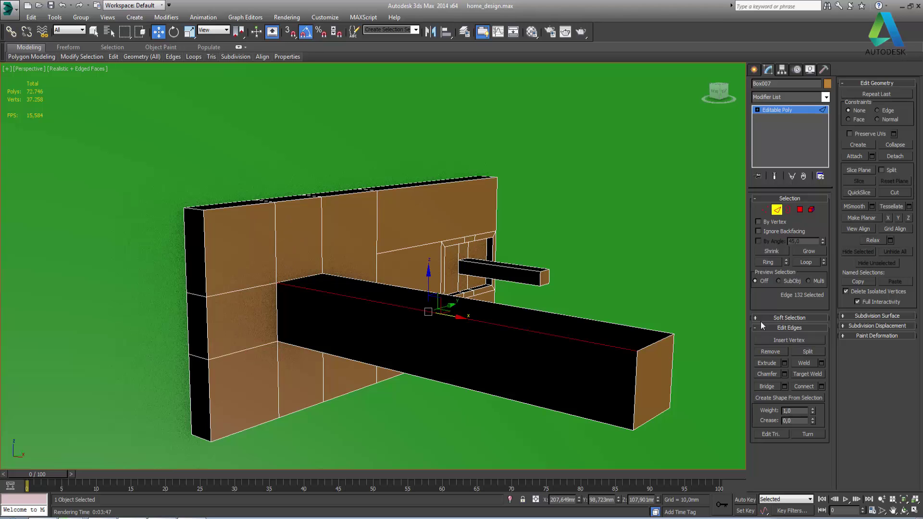
pyautogui.click(768, 262)
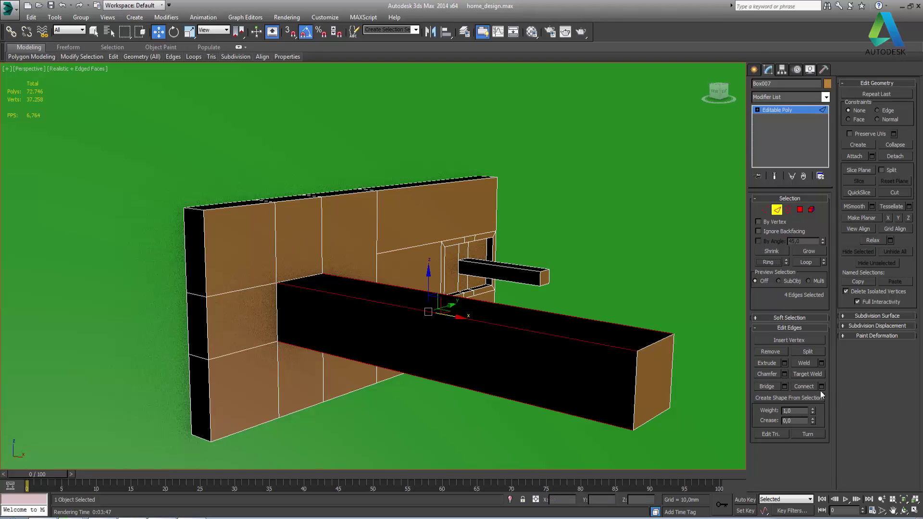
pyautogui.click(822, 388)
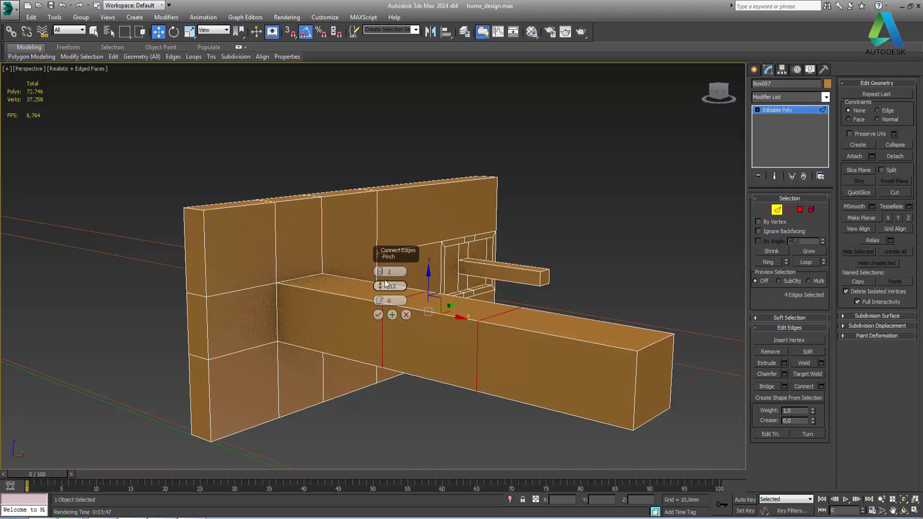
pyautogui.click(381, 273)
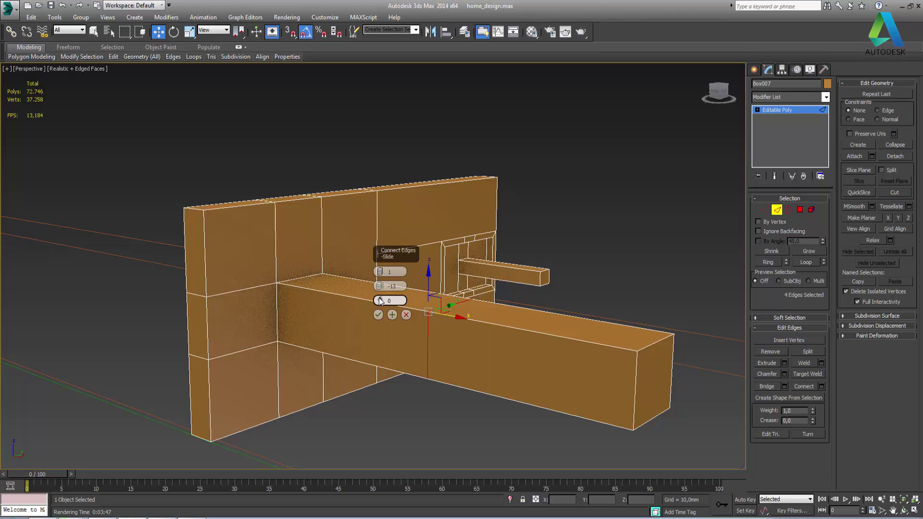
pyautogui.moveTo(380, 301); pyautogui.dragTo(390, 168)
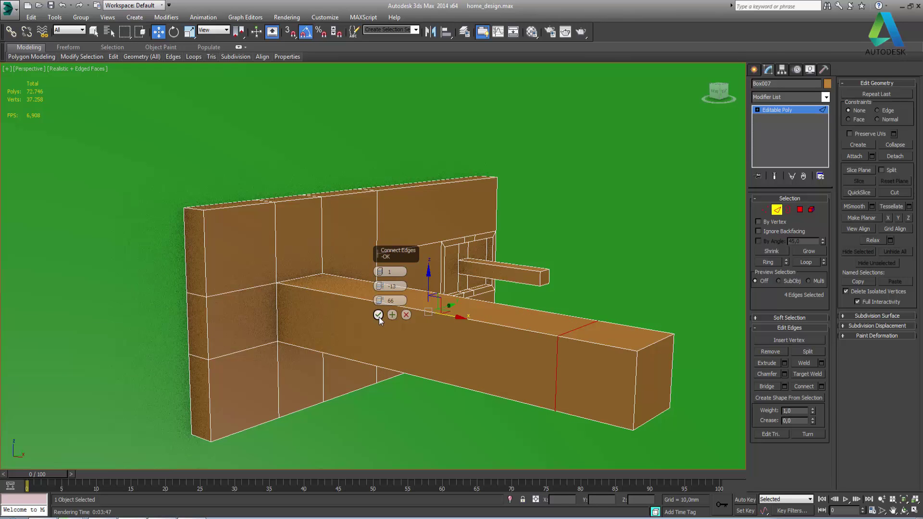
pyautogui.click(379, 317)
# Inset the beam's underside face near the end and extrude it slightly inward
pyautogui.keyDown('alt'); pyautogui.moveTo(613, 403); pyautogui.dragTo(595, 341, button='middle'); pyautogui.keyUp('alt')
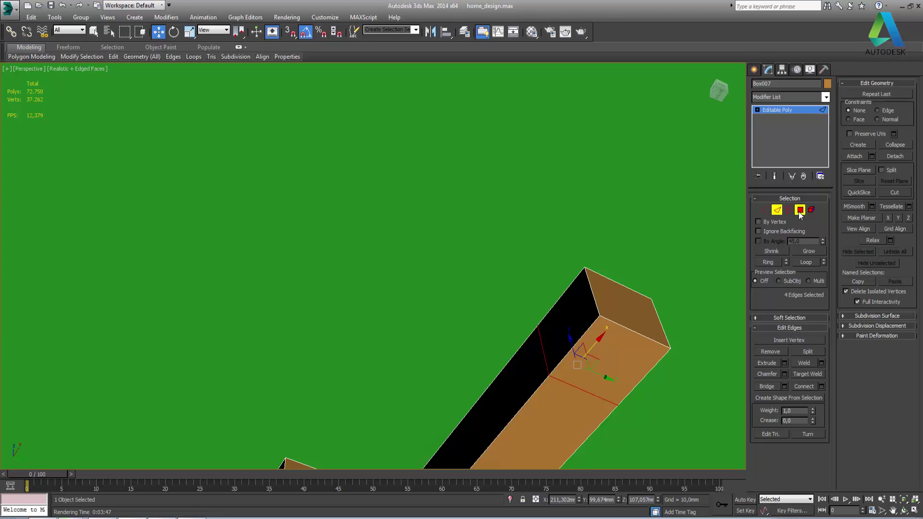
pyautogui.click(799, 210)
pyautogui.click(609, 361)
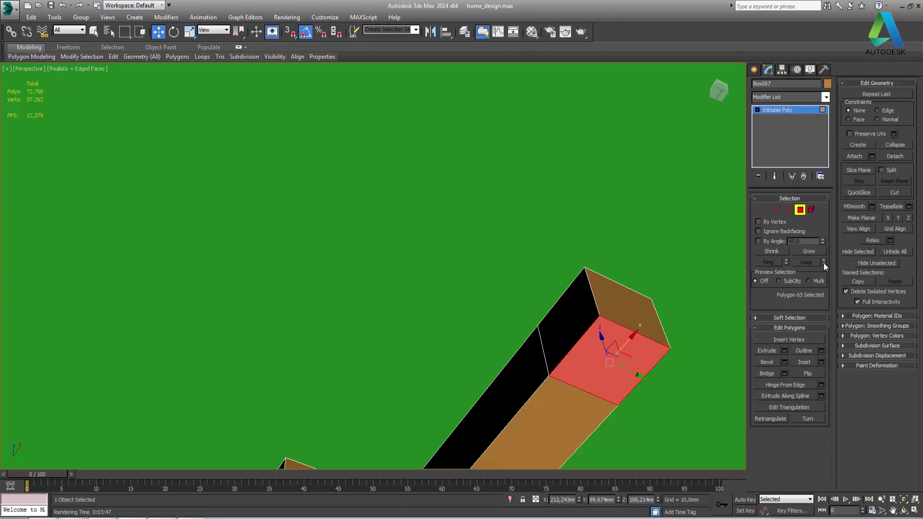
pyautogui.click(821, 361)
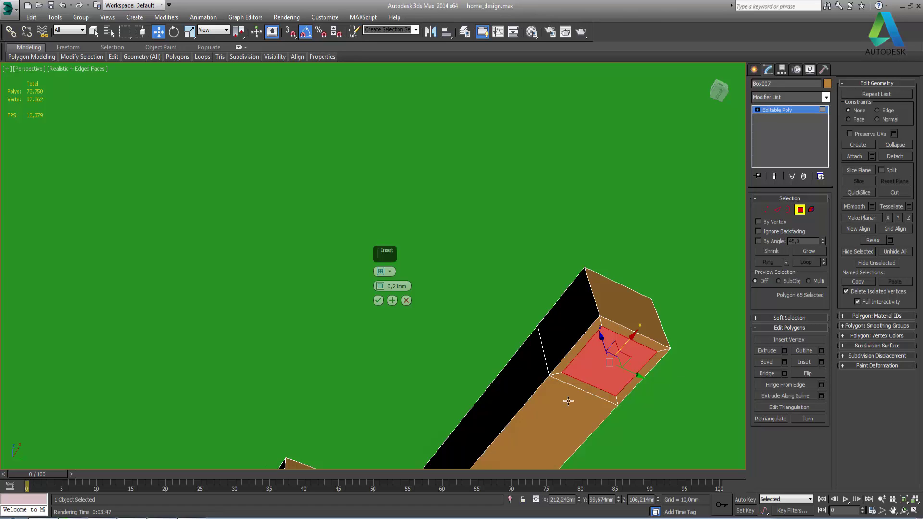
pyautogui.click(378, 301)
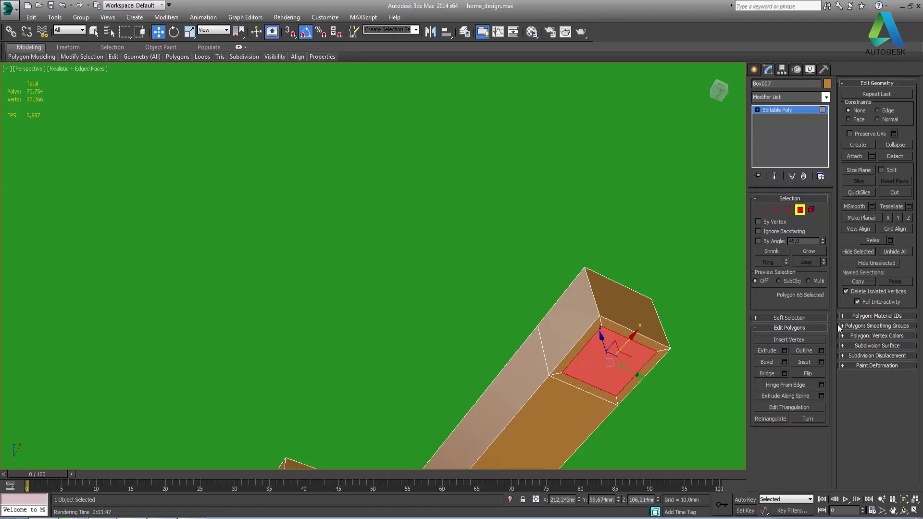
pyautogui.click(784, 351)
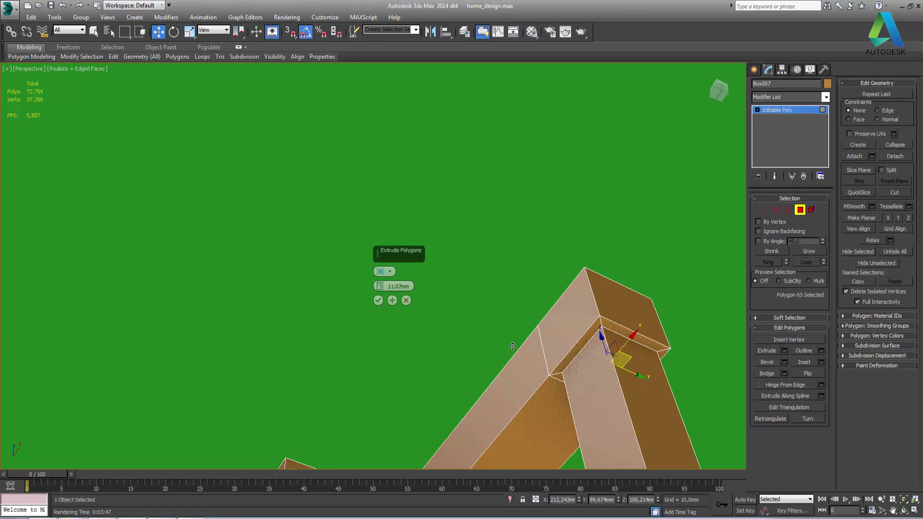
pyautogui.moveTo(380, 287); pyautogui.dragTo(378, 343)
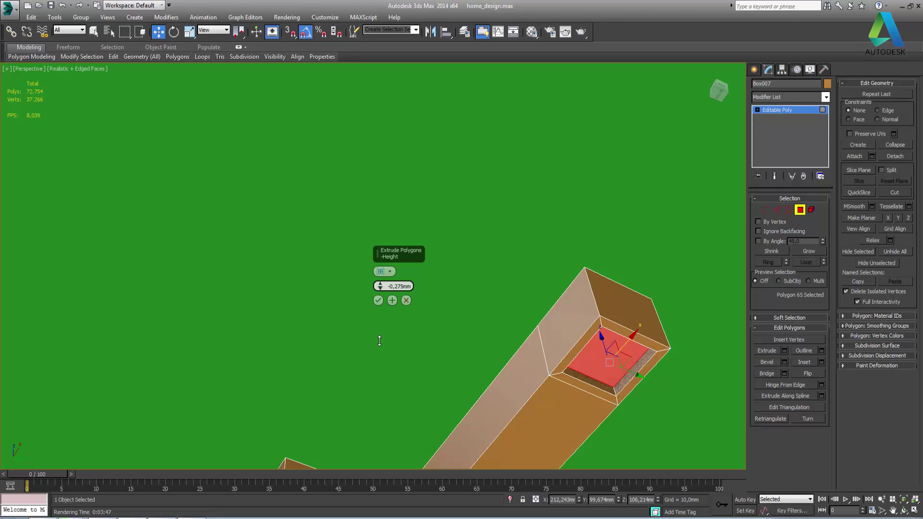
pyautogui.click(378, 305)
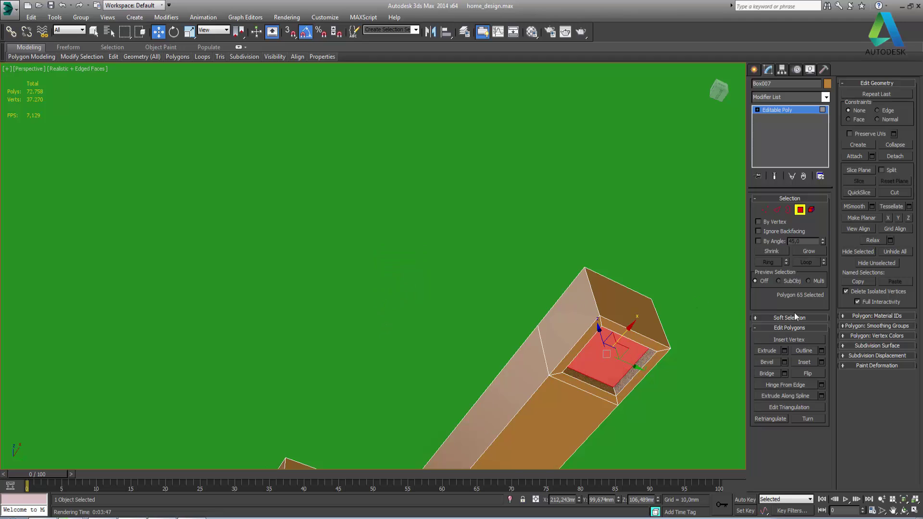
# Inset the underside face again and extrude it outward into a short downward spout
pyautogui.click(822, 362)
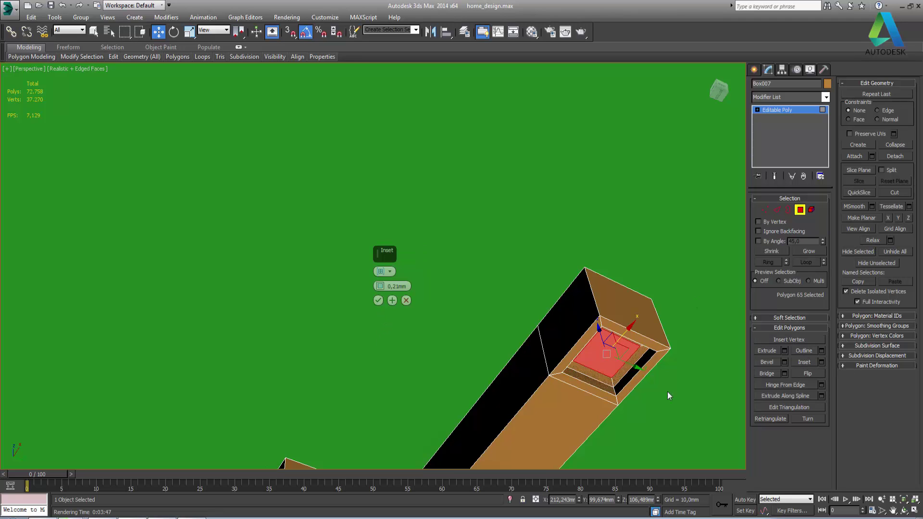
pyautogui.click(379, 300)
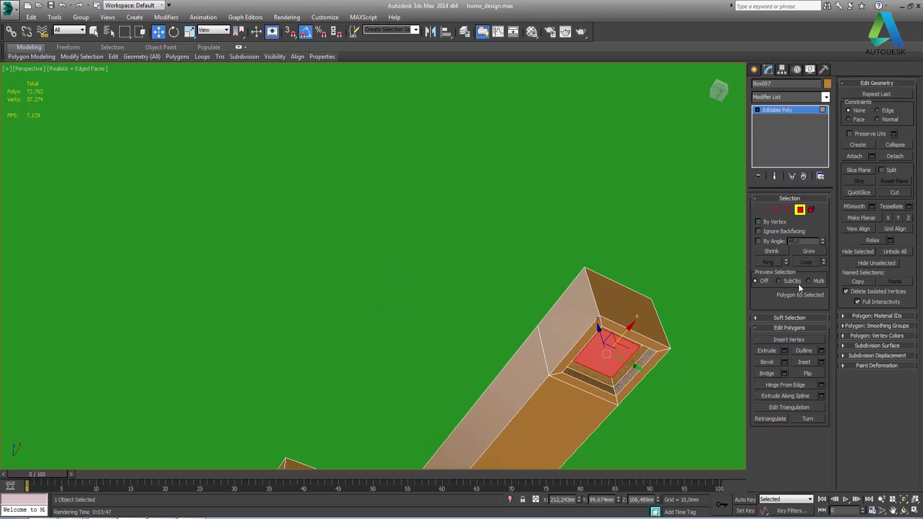
pyautogui.click(785, 350)
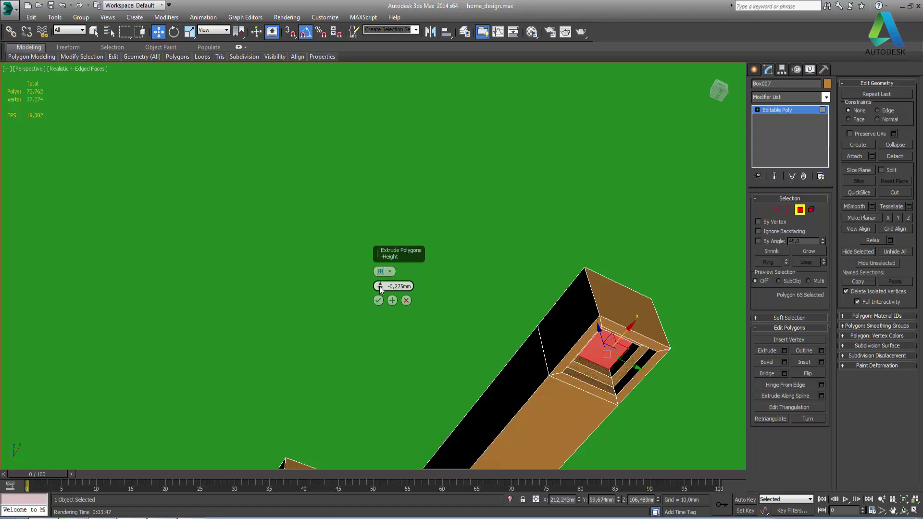
pyautogui.moveTo(380, 287)
pyautogui.mouseDown()
pyautogui.moveTo(381, 271)
pyautogui.moveTo(381, 281)
pyautogui.mouseUp()
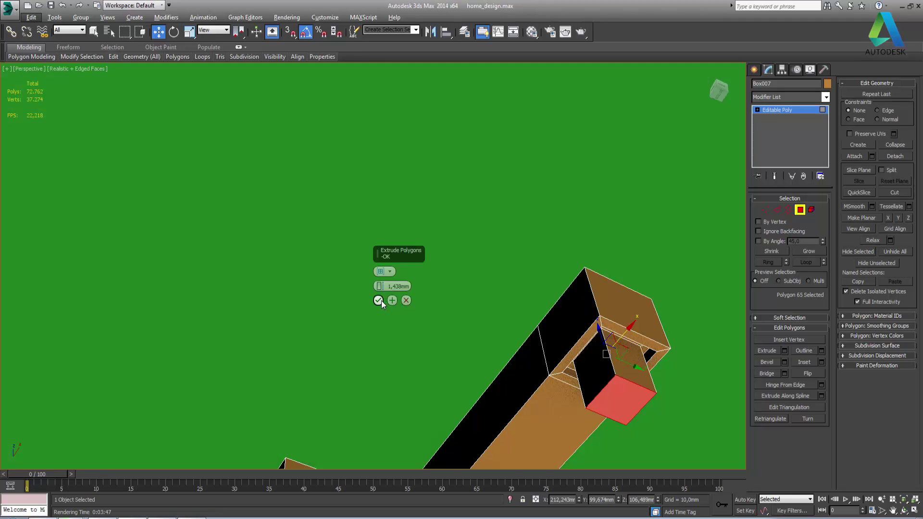
pyautogui.click(378, 301)
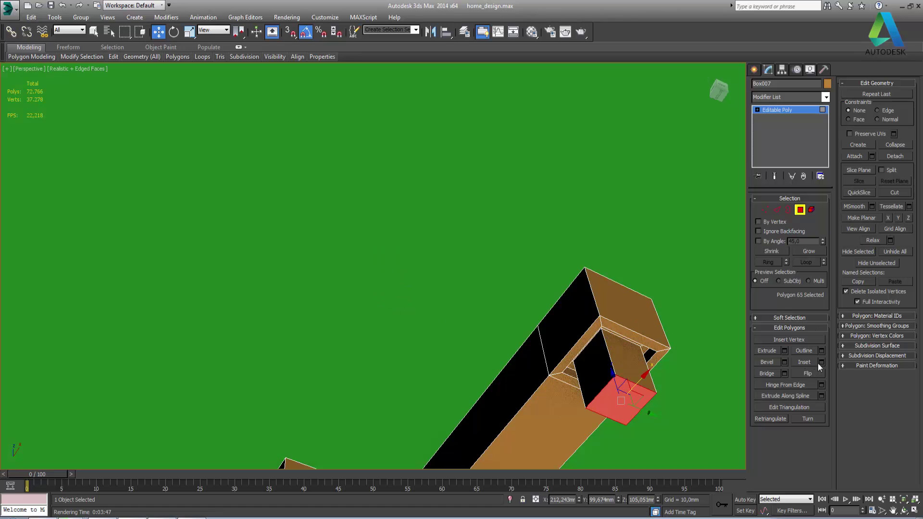
# Inset the spout end by 0,12mm, sink it inward, and delete it to open the outlet
pyautogui.click(821, 363)
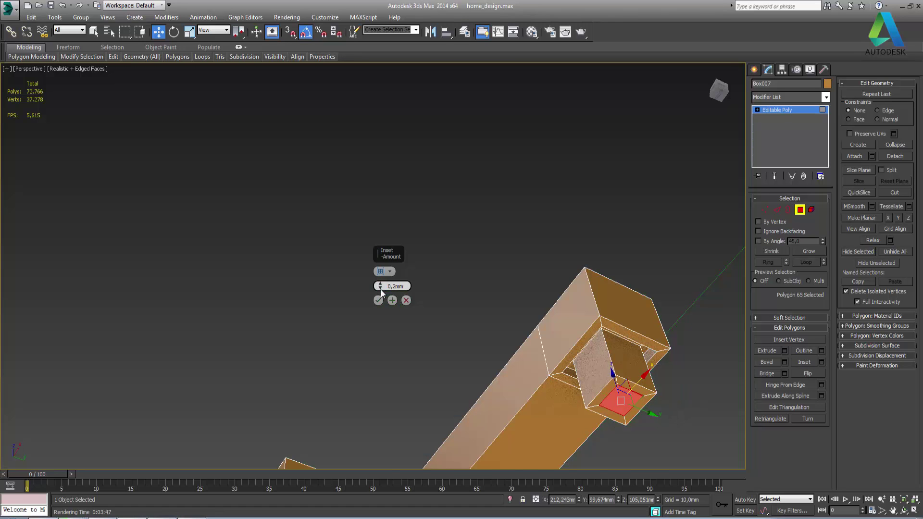
pyautogui.moveTo(381, 288); pyautogui.dragTo(381, 300)
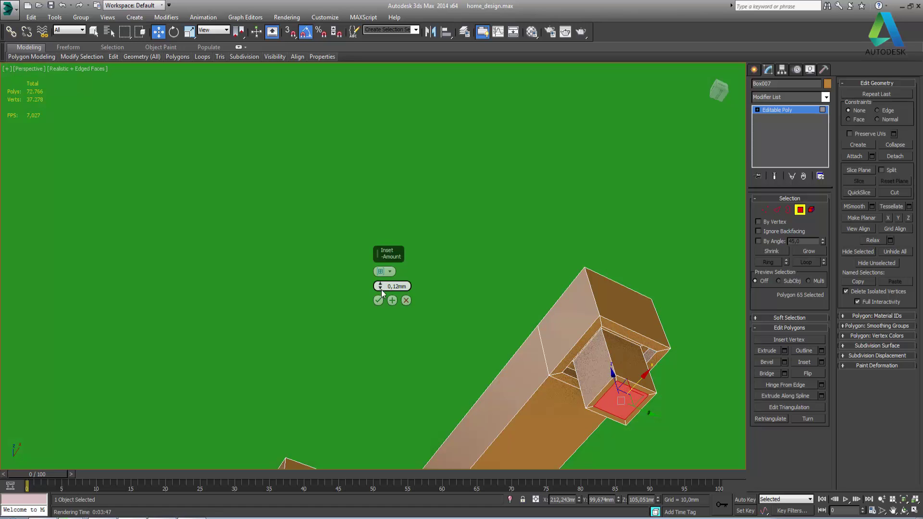
pyautogui.click(379, 300)
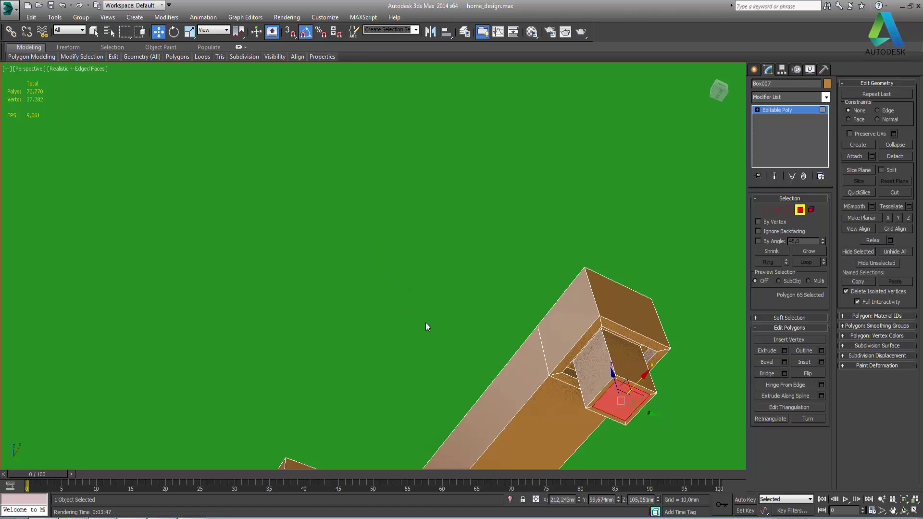
pyautogui.click(785, 351)
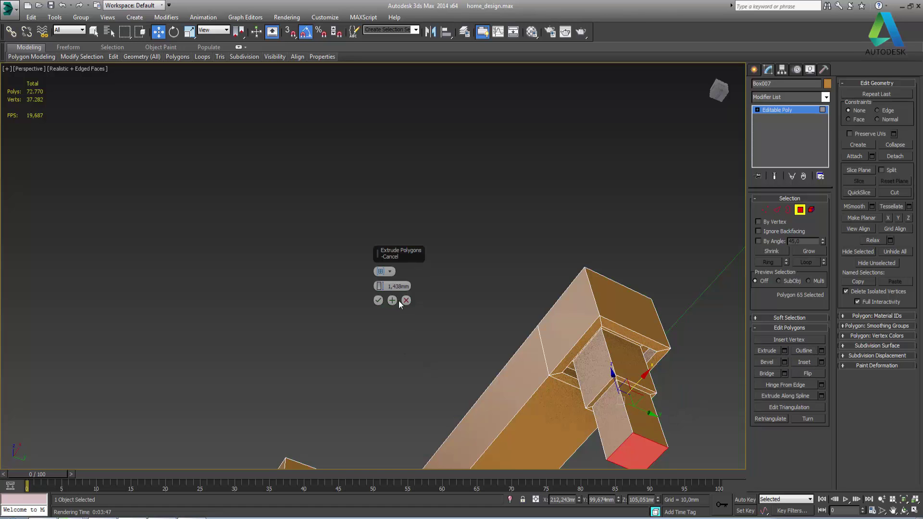
pyautogui.moveTo(380, 287); pyautogui.dragTo(383, 297)
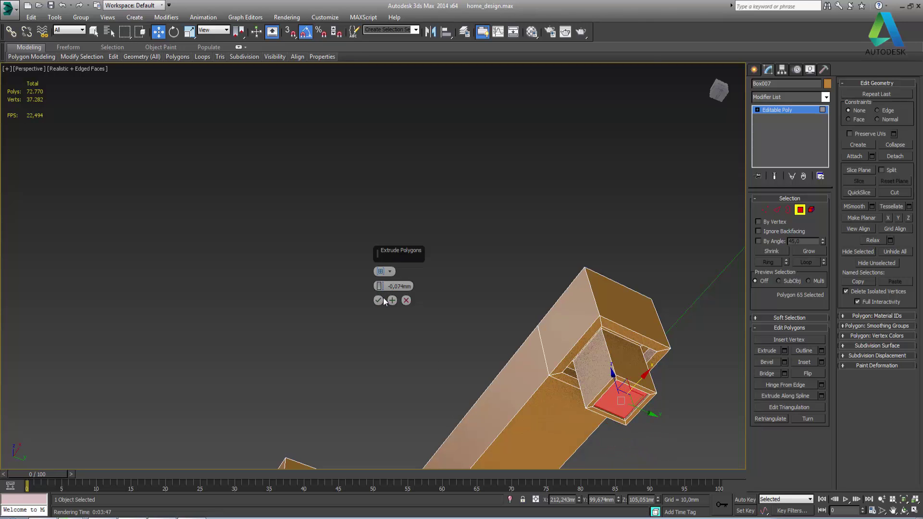
pyautogui.click(380, 301)
pyautogui.press('Delete')
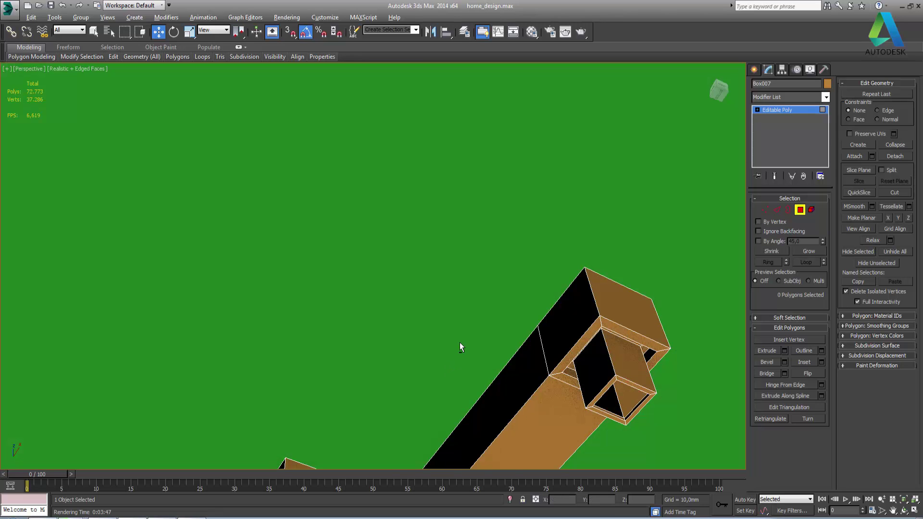
pyautogui.keyDown('alt'); pyautogui.moveTo(460, 342); pyautogui.dragTo(460, 408, button='middle'); pyautogui.keyUp('alt')
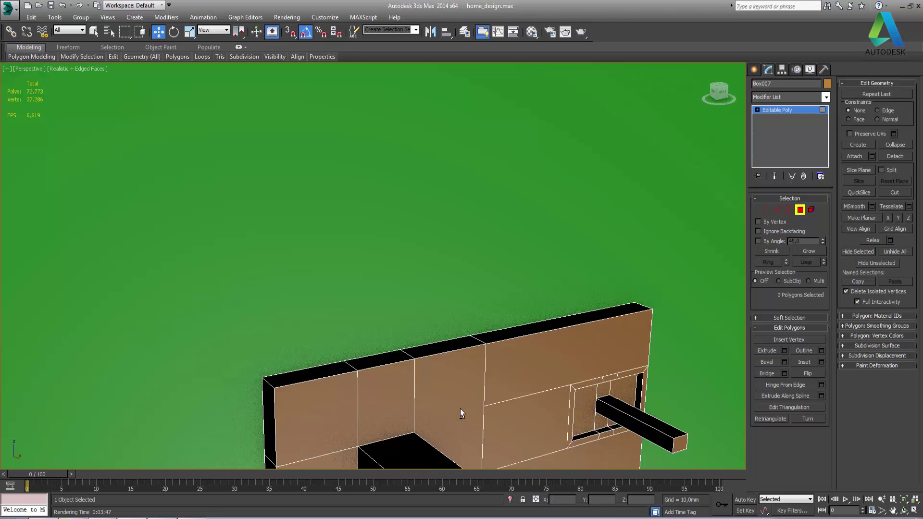
# Select the edge rings running around the faucet beam
pyautogui.moveTo(502, 437)
pyautogui.mouseDown(button='middle')
pyautogui.moveTo(453, 243)
pyautogui.moveTo(408, 202)
pyautogui.mouseUp(button='middle')
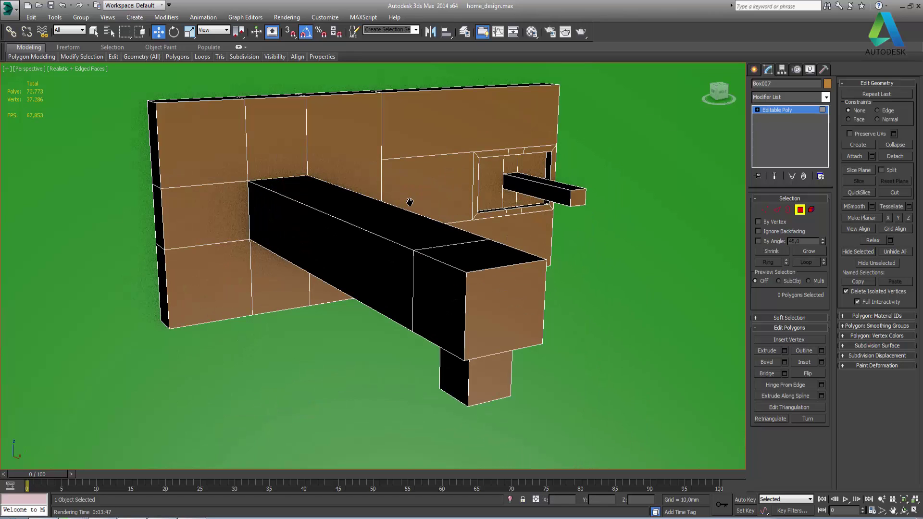
pyautogui.click(777, 210)
pyautogui.click(385, 250)
pyautogui.click(392, 242)
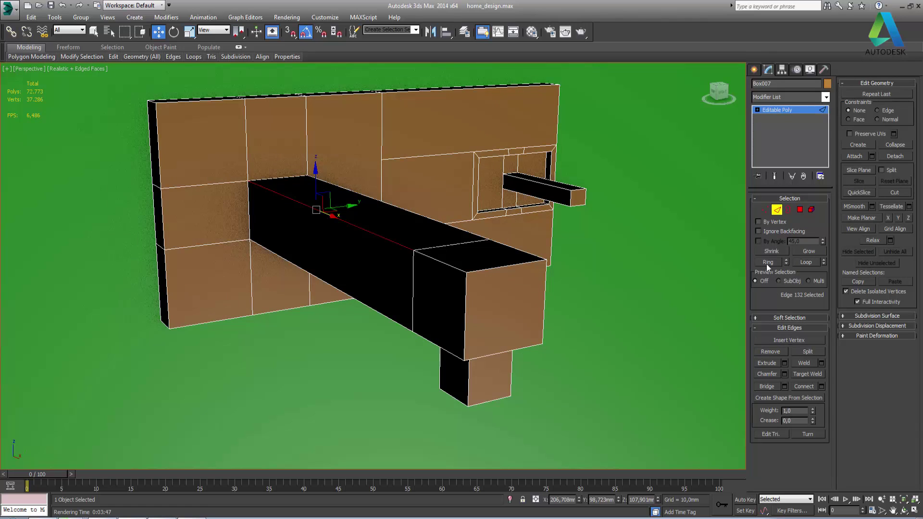
pyautogui.click(767, 263)
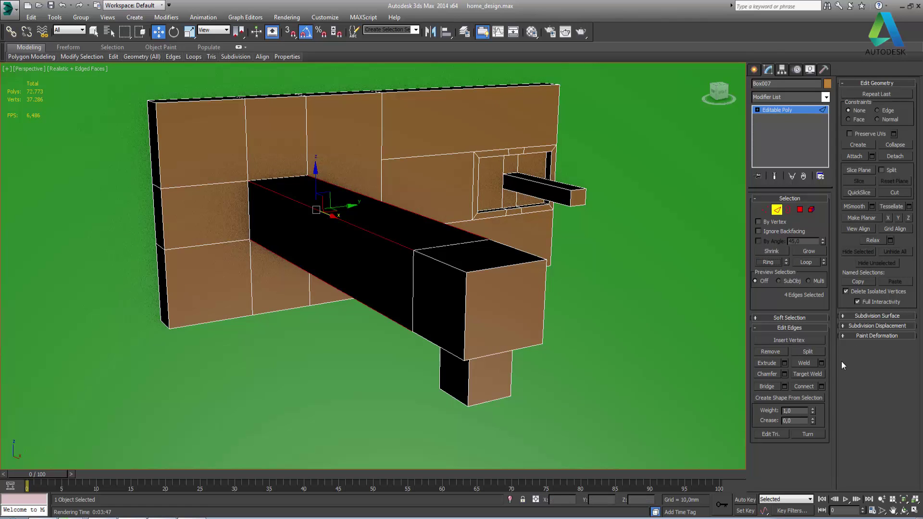
pyautogui.keyDown('ctrl'); pyautogui.click(442, 264); pyautogui.keyUp('ctrl')
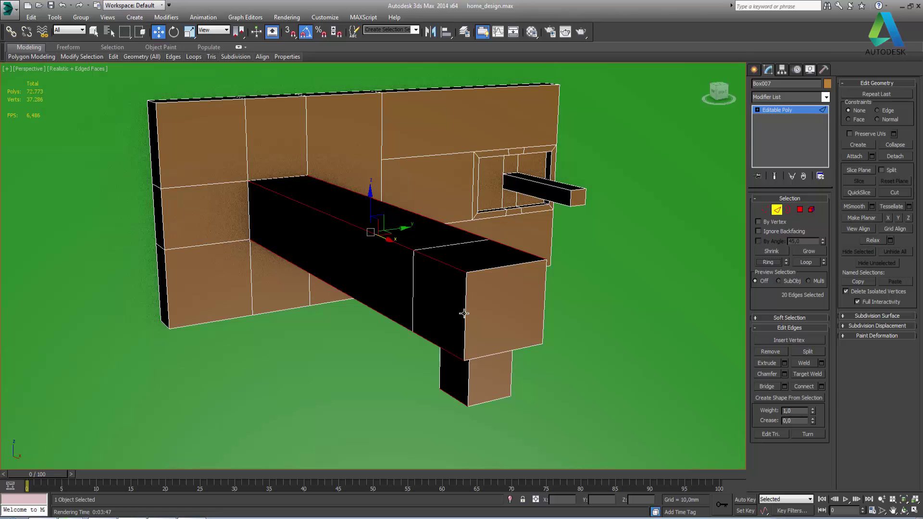
pyautogui.click(768, 263)
pyautogui.click(768, 263)
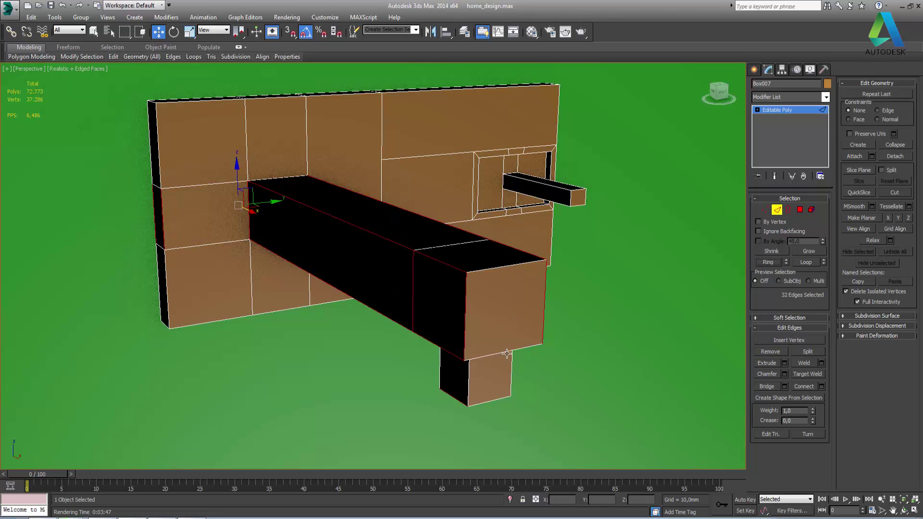
pyautogui.keyDown('ctrl'); pyautogui.click(508, 359); pyautogui.keyUp('ctrl')
pyautogui.click(769, 264)
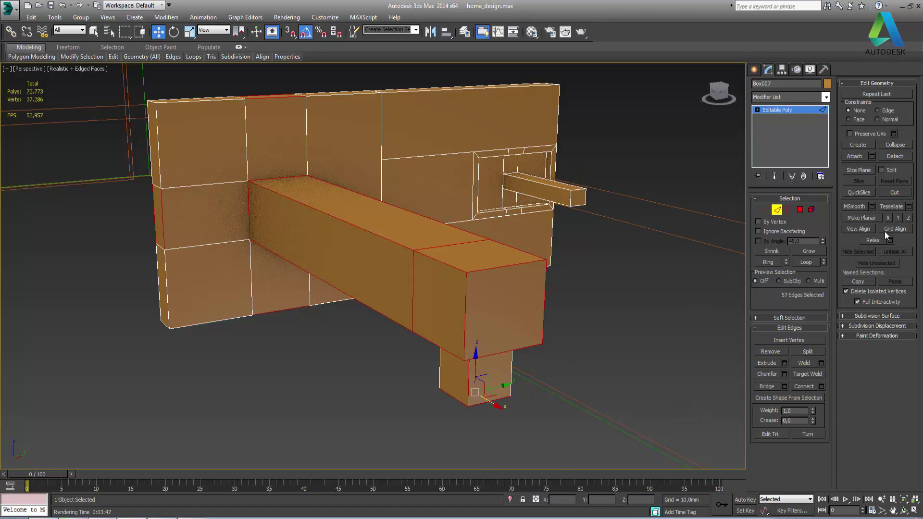
pyautogui.click(769, 263)
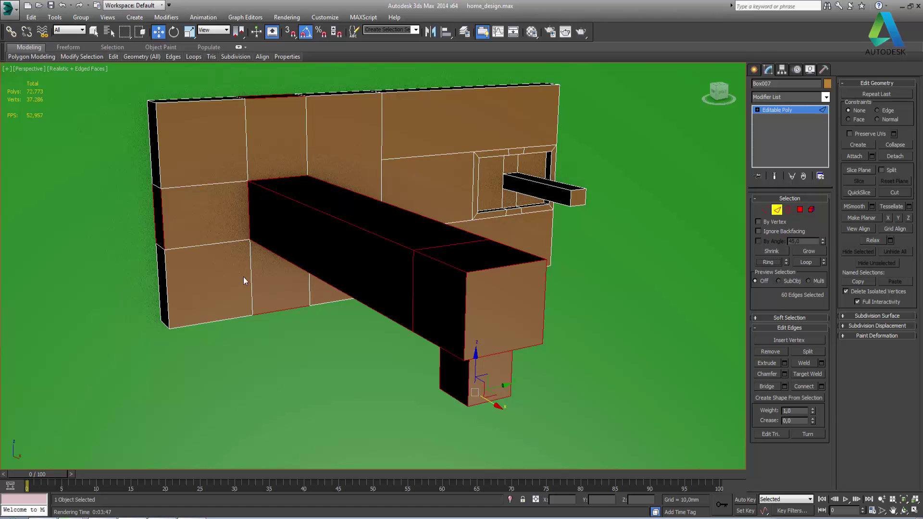
# Add edge rings from the wall plate's left and top edges to the selection
pyautogui.keyDown('ctrl'); pyautogui.click(158, 168); pyautogui.keyUp('ctrl')
pyautogui.click(778, 260)
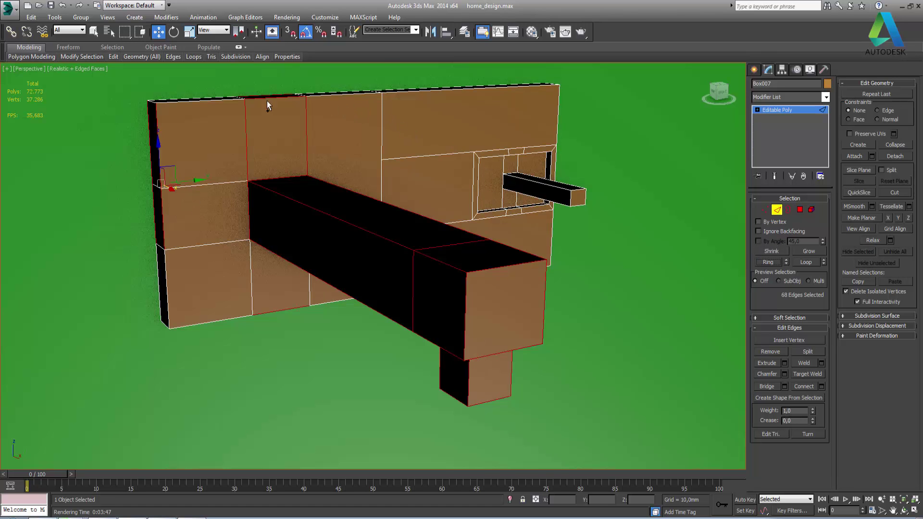
pyautogui.keyDown('ctrl'); pyautogui.click(207, 103); pyautogui.keyUp('ctrl')
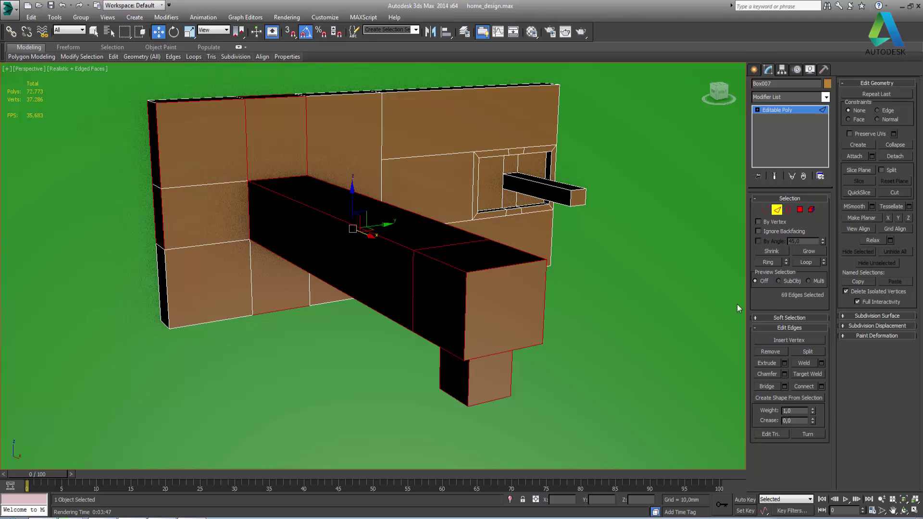
pyautogui.click(768, 262)
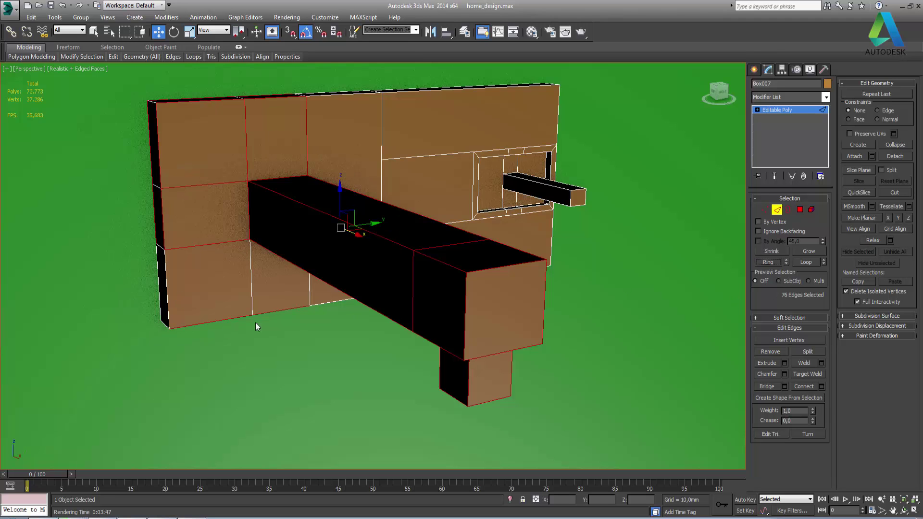
pyautogui.keyDown('ctrl'); pyautogui.click(165, 310); pyautogui.keyUp('ctrl')
pyautogui.click(766, 262)
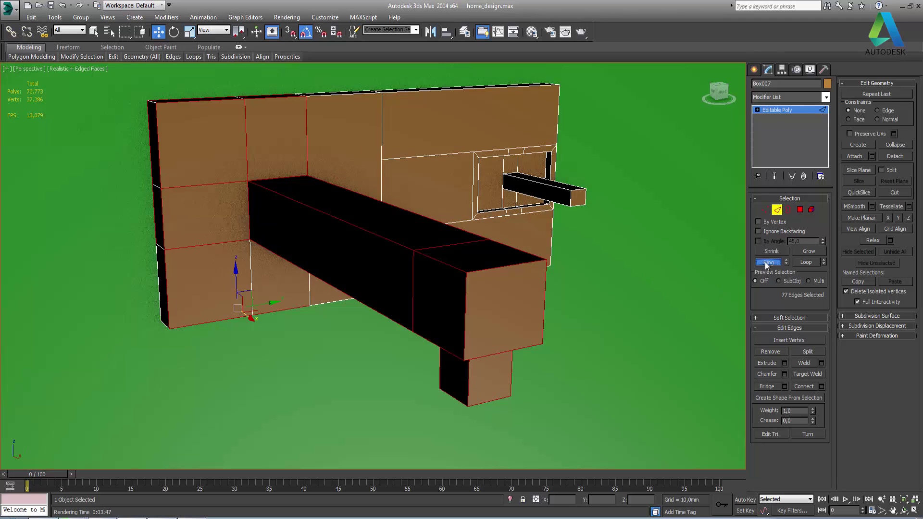
pyautogui.keyDown('ctrl'); pyautogui.click(158, 188); pyautogui.keyUp('ctrl')
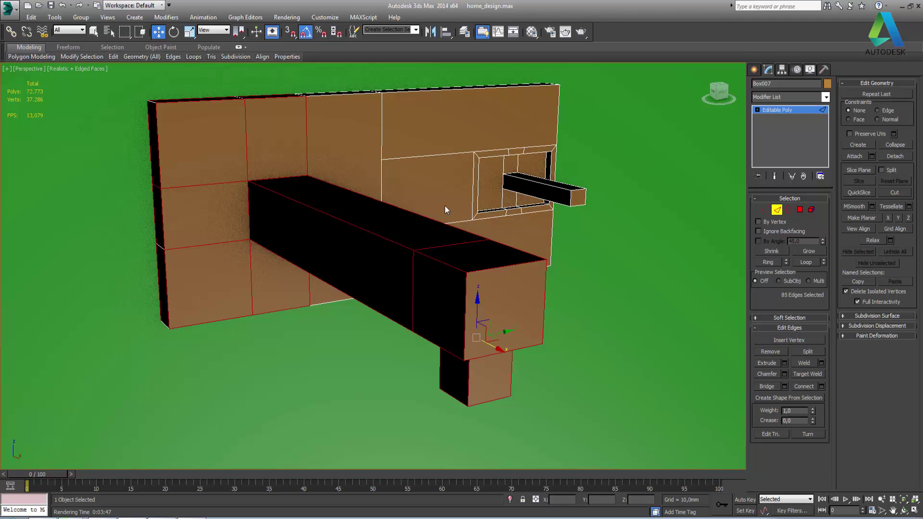
pyautogui.click(767, 262)
# Add rings from the plate's top and right edges, undo a stray edge, and preview Connect
pyautogui.keyDown('ctrl'); pyautogui.click(362, 96); pyautogui.keyUp('ctrl')
pyautogui.click(768, 262)
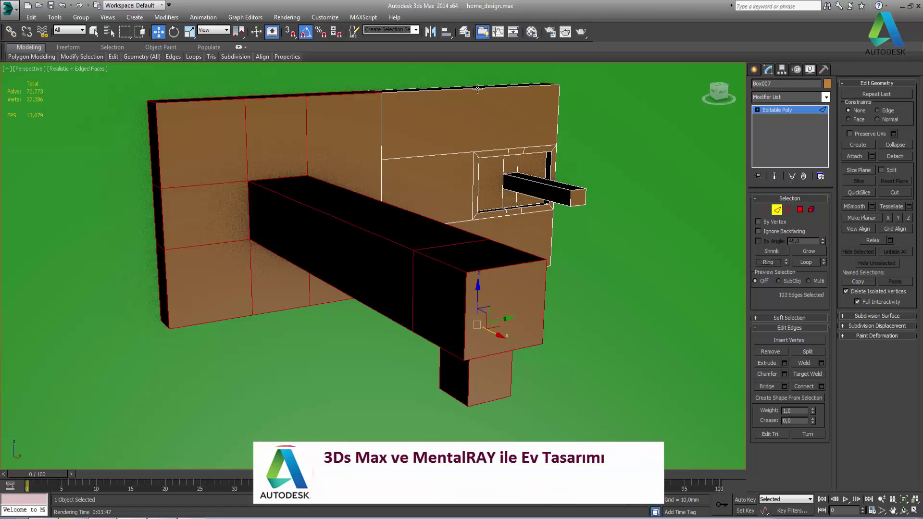
pyautogui.keyDown('ctrl'); pyautogui.click(478, 88); pyautogui.keyUp('ctrl')
pyautogui.click(769, 263)
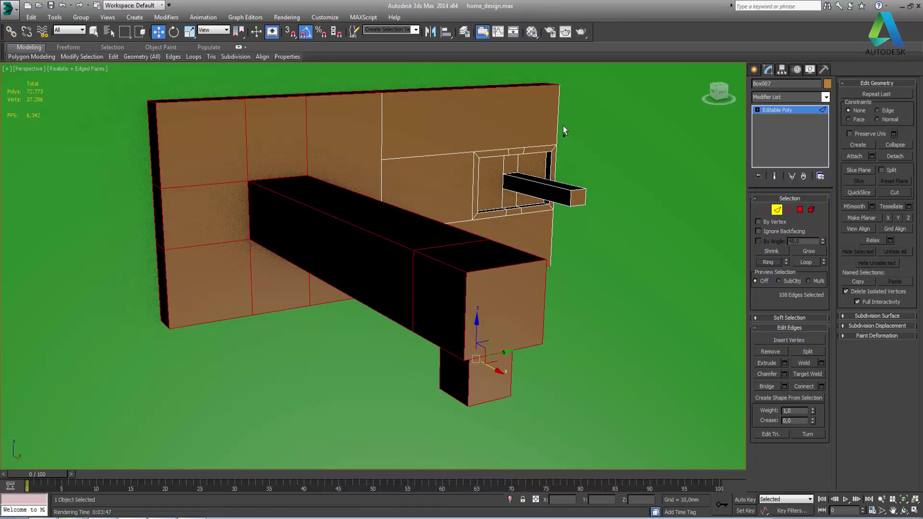
pyautogui.keyDown('ctrl'); pyautogui.click(557, 111); pyautogui.keyUp('ctrl')
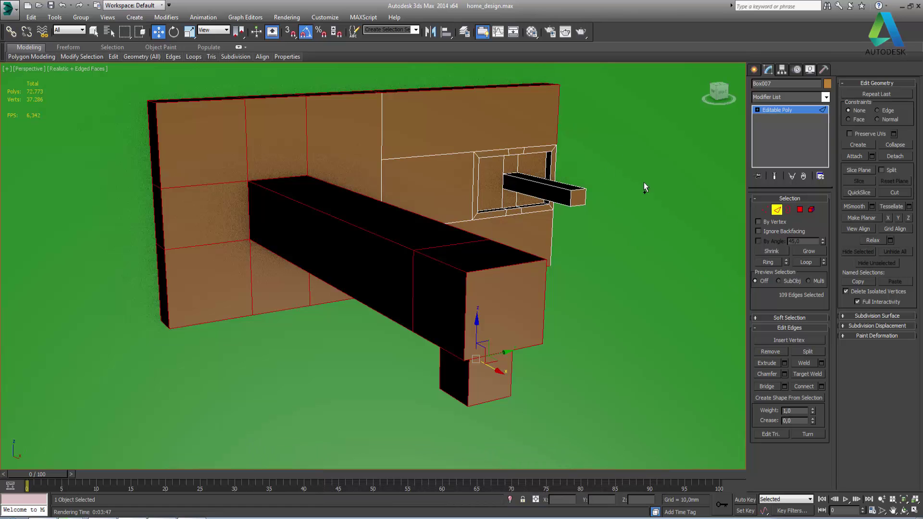
pyautogui.click(772, 262)
pyautogui.keyDown('ctrl'); pyautogui.click(383, 115); pyautogui.keyUp('ctrl')
pyautogui.hotkey('ctrl', 'z')
pyautogui.click(821, 388)
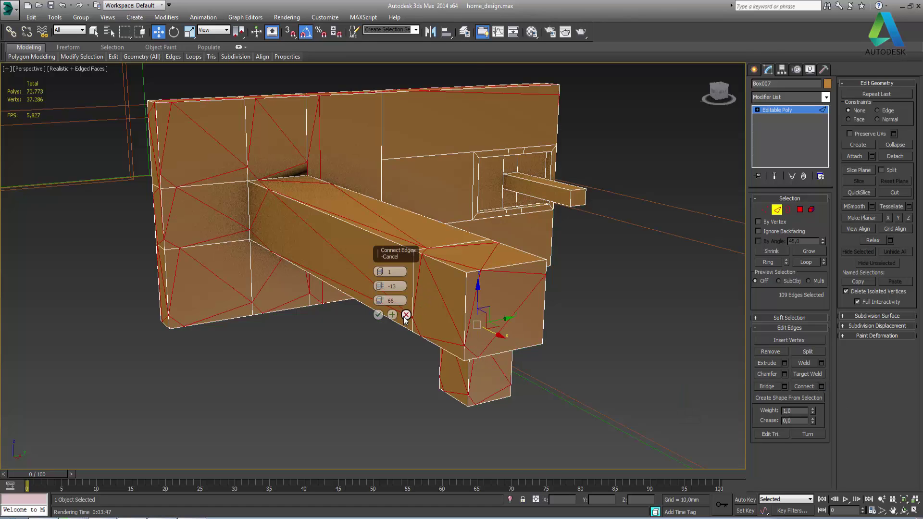
# Discard the connect preview, deselect all edges, check NURMS smoothing, then select the plate's left edge
pyautogui.click(406, 315)
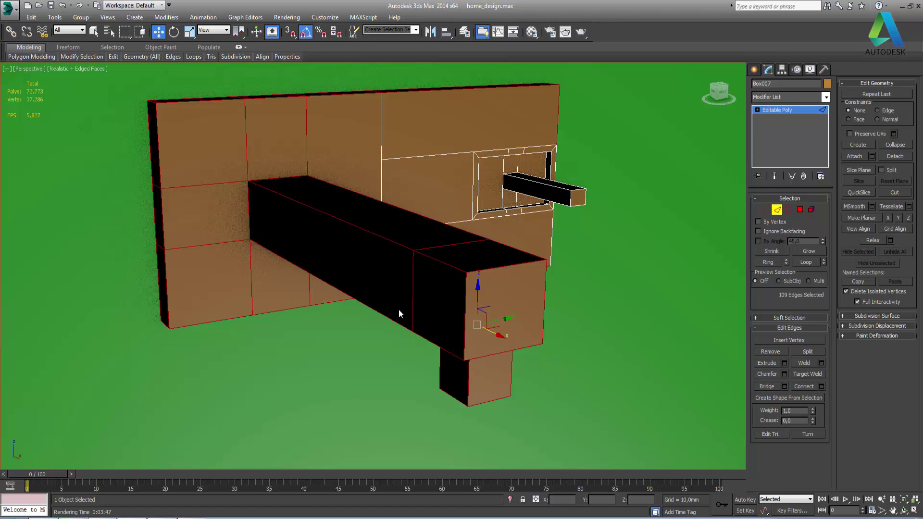
pyautogui.click(385, 251)
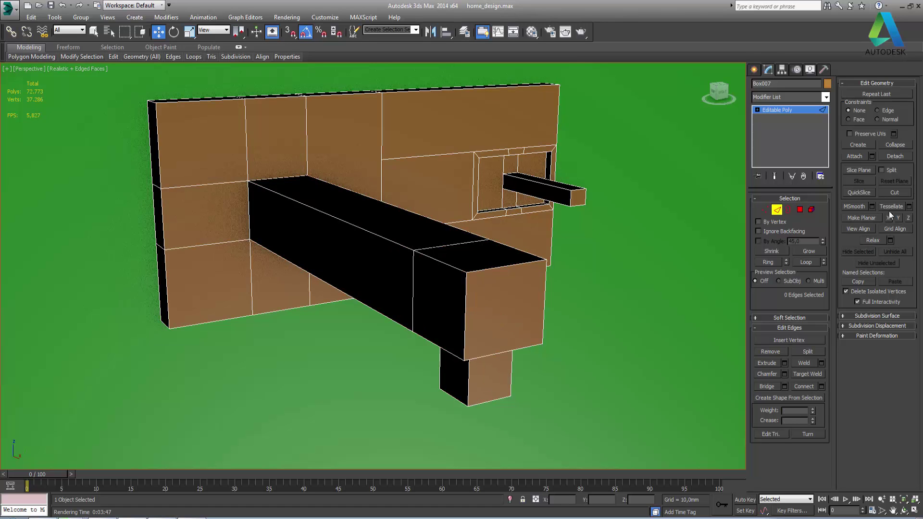
pyautogui.click(873, 316)
pyautogui.click(868, 326)
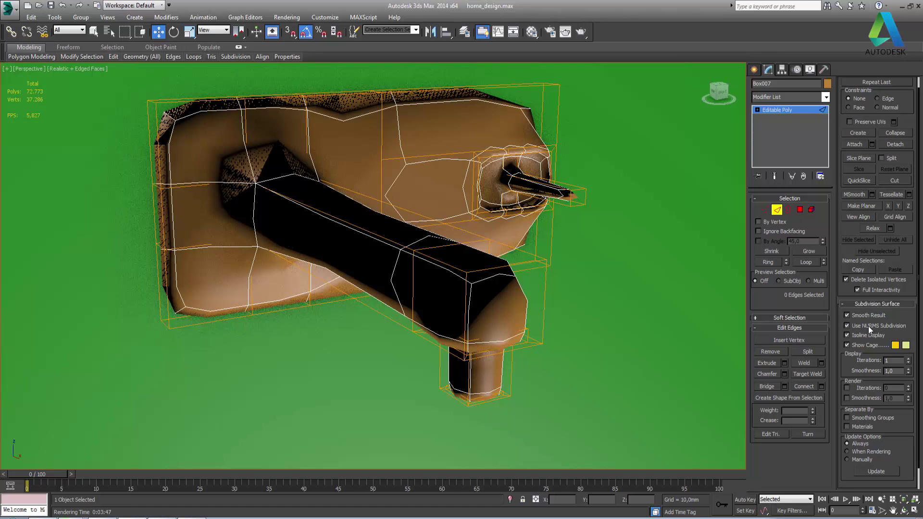
pyautogui.click(847, 326)
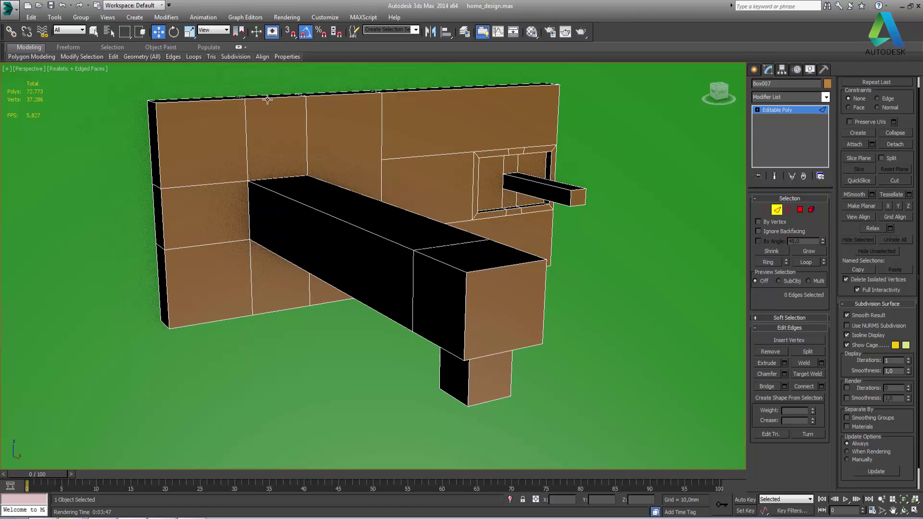
pyautogui.click(157, 123)
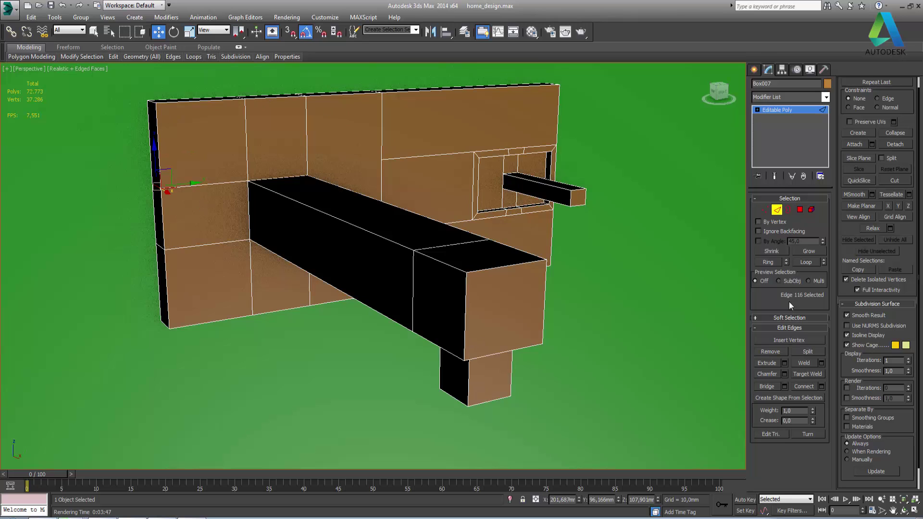
# Add three edge loops around the wall plate's rim: Connect 3 segments, slide 0, pinch 0
pyautogui.click(768, 262)
pyautogui.click(822, 386)
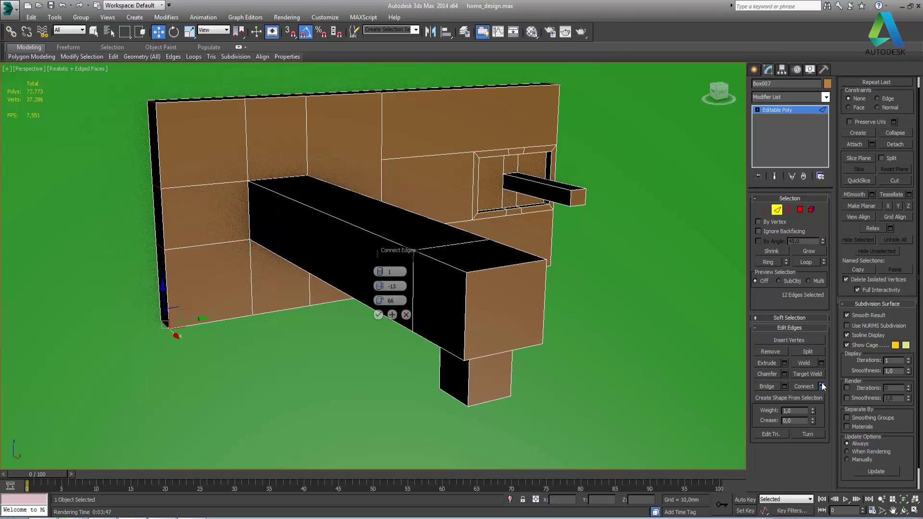
pyautogui.doubleClick(392, 301)
pyautogui.write('0')
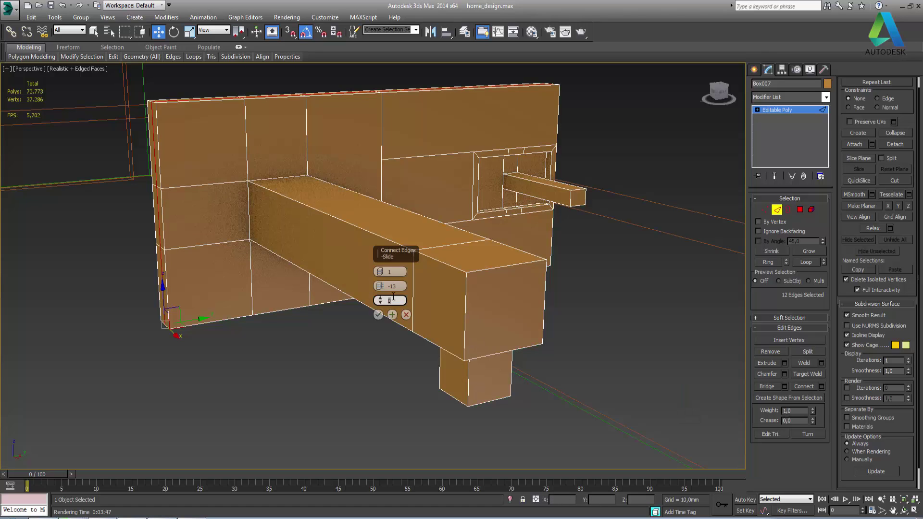
pyautogui.press('Return')
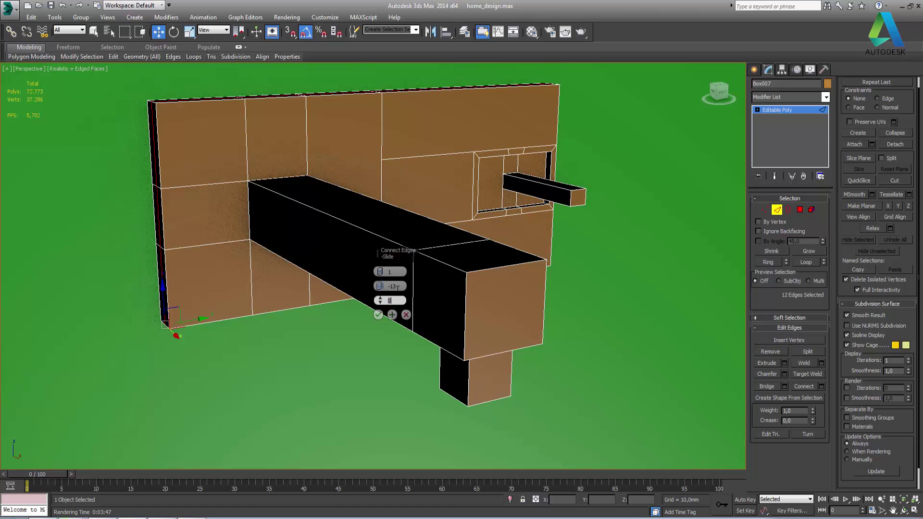
pyautogui.doubleClick(400, 286)
pyautogui.write('0')
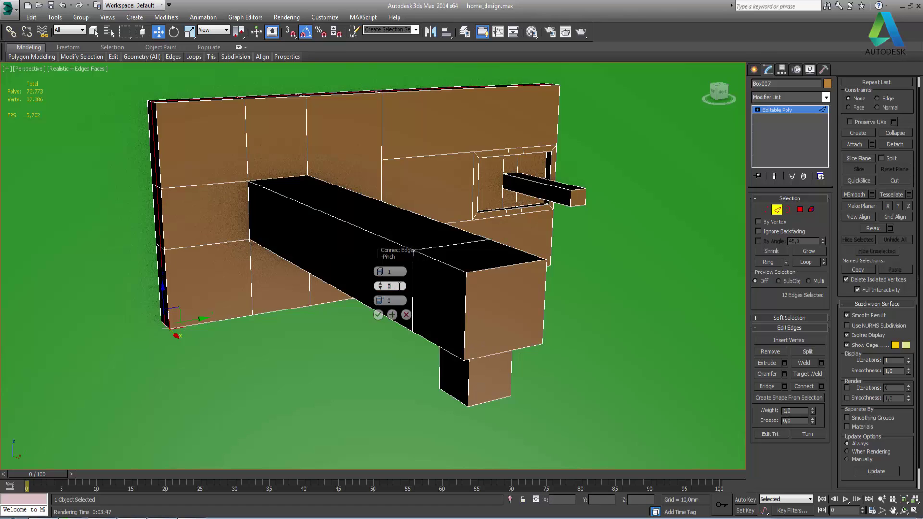
pyautogui.press('Return')
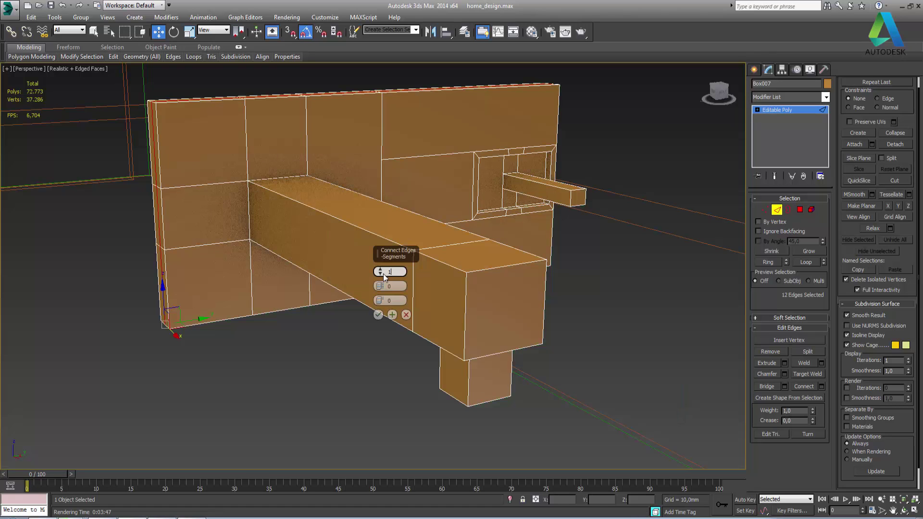
pyautogui.moveTo(383, 271)
pyautogui.mouseDown()
pyautogui.moveTo(381, 286)
pyautogui.moveTo(383, 275)
pyautogui.mouseUp()
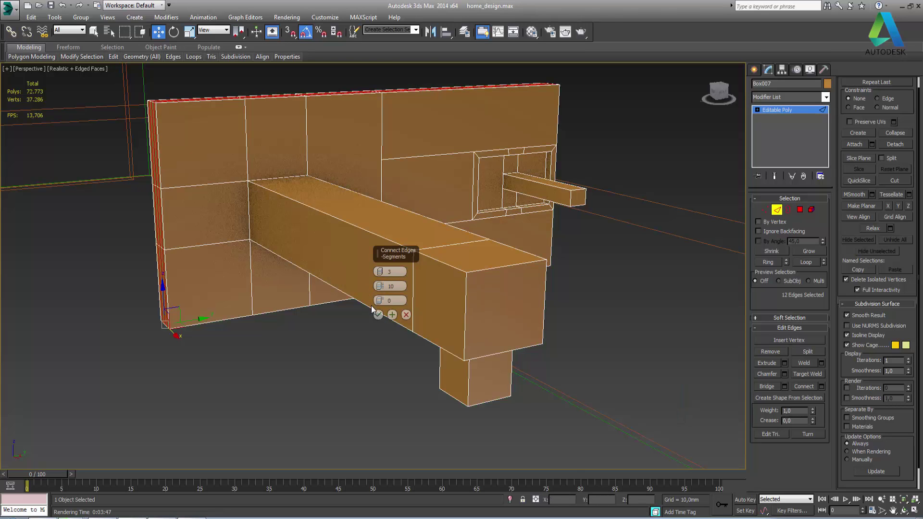
pyautogui.click(377, 315)
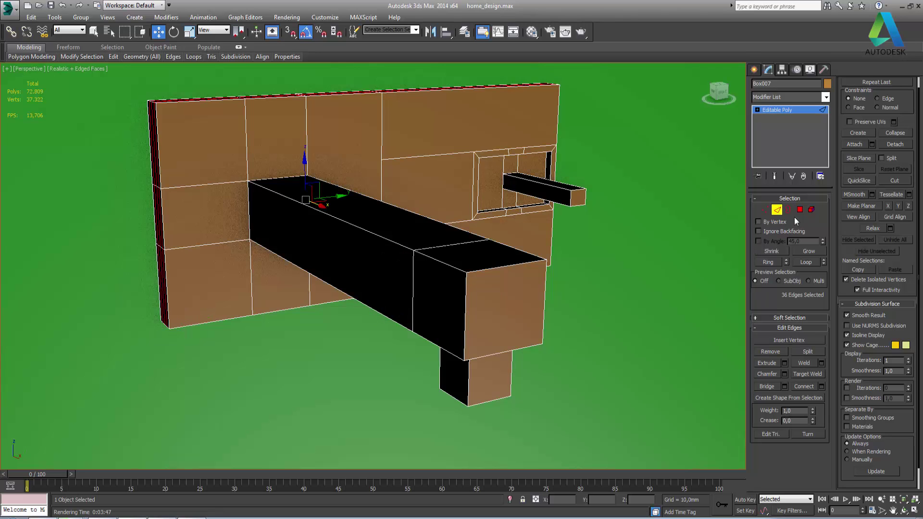
pyautogui.click(777, 210)
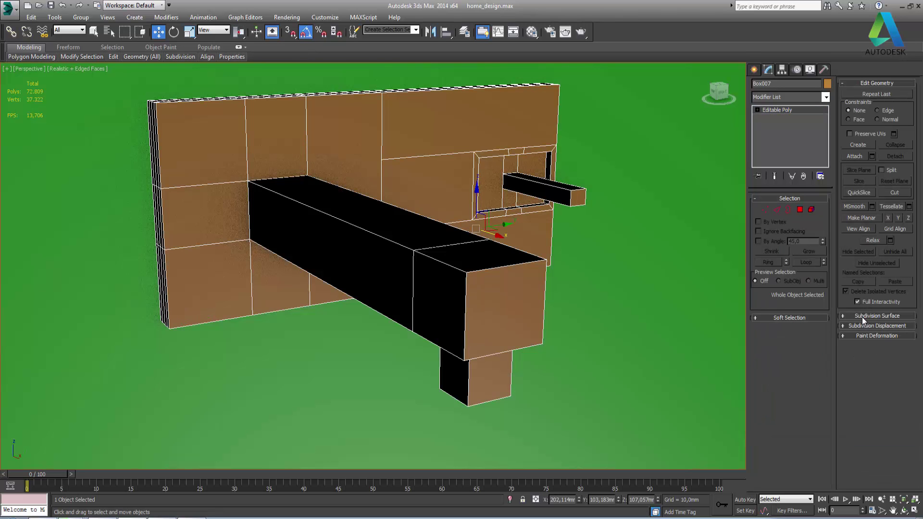
pyautogui.click(861, 317)
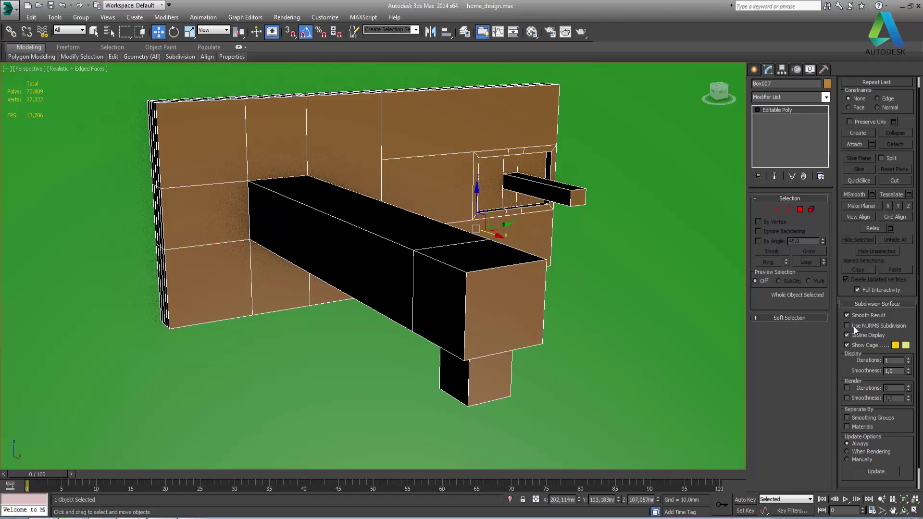
# Check NURMS briefly, then select the two edge rings along the spout beam (20 edges)
pyautogui.click(856, 329)
pyautogui.click(855, 330)
pyautogui.click(778, 212)
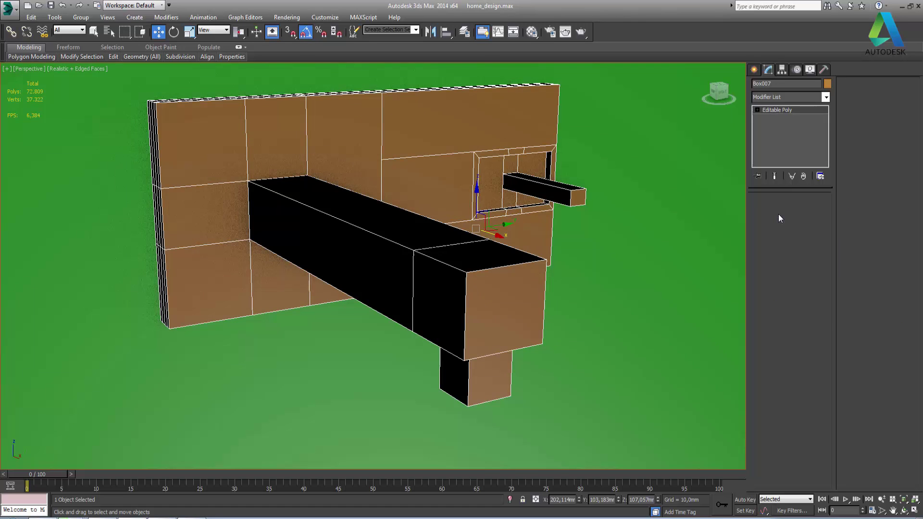
pyautogui.click(247, 130)
pyautogui.click(769, 263)
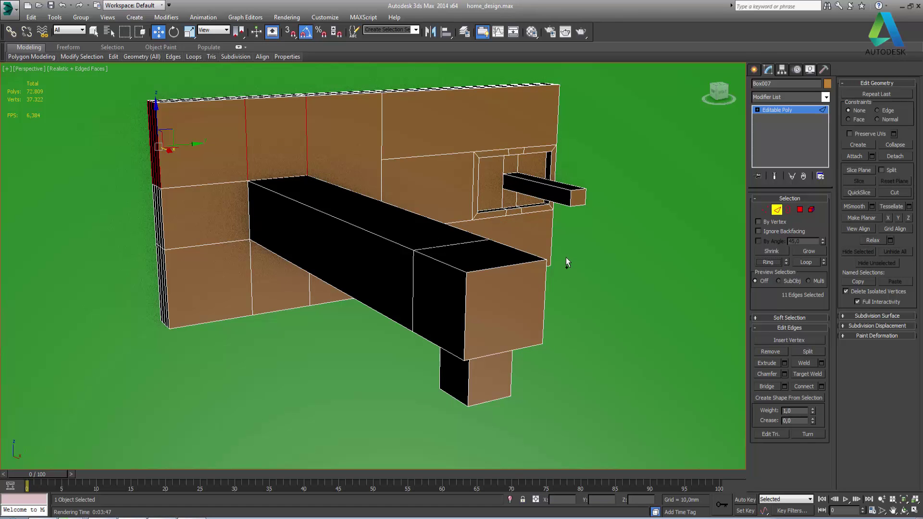
pyautogui.hotkey('ctrl', 'z')
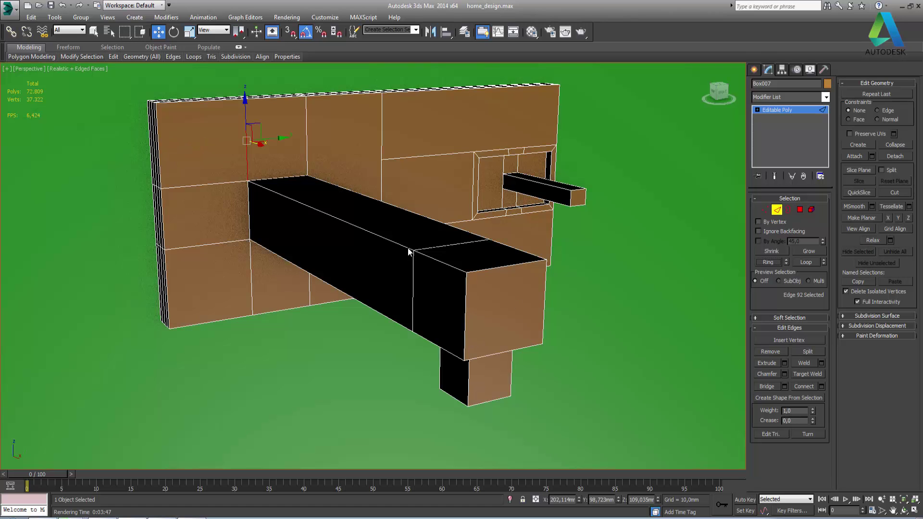
pyautogui.click(399, 244)
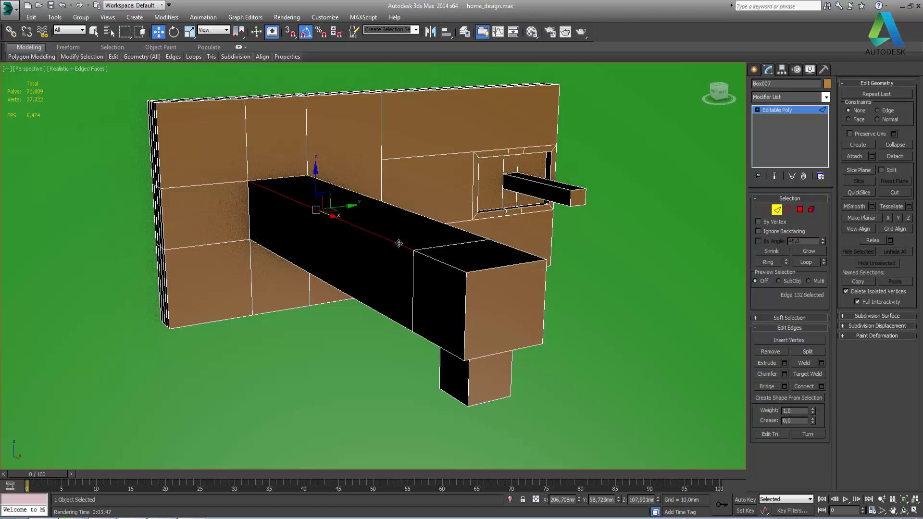
pyautogui.click(775, 266)
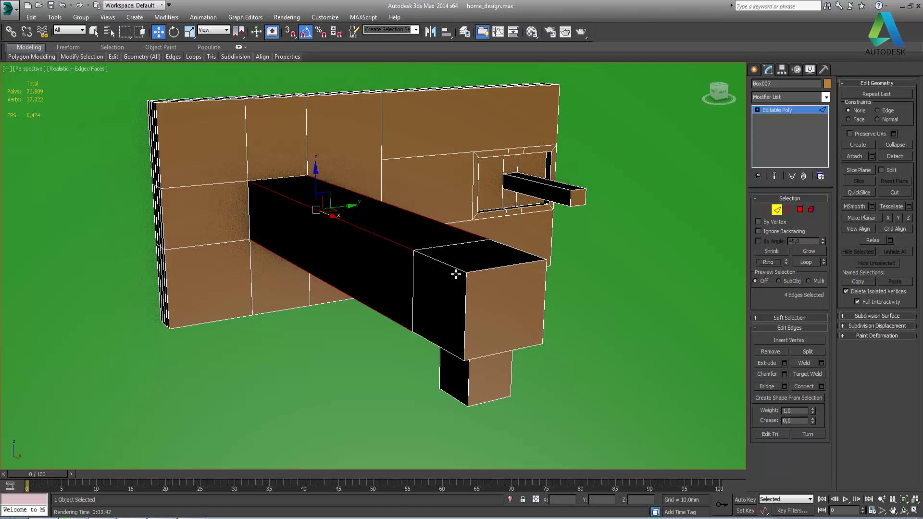
pyautogui.keyDown('ctrl'); pyautogui.click(456, 273); pyautogui.keyUp('ctrl')
pyautogui.click(768, 262)
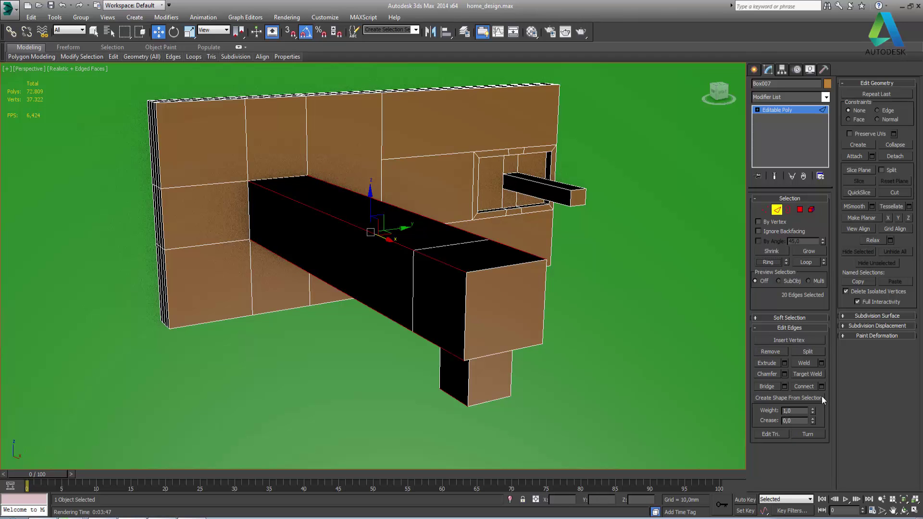
# Preview a one-segment 0,034mm chamfer on the beam's 14 long edges, excluding the lower box edges
pyautogui.click(785, 373)
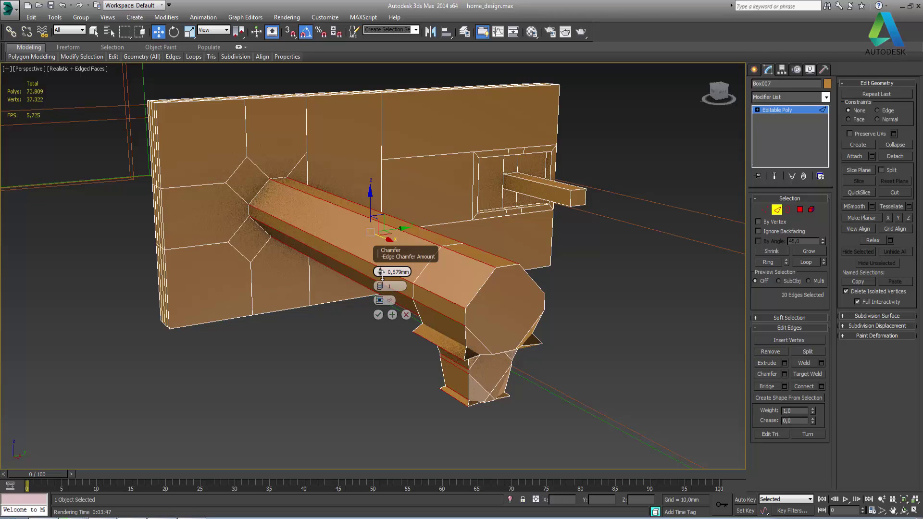
pyautogui.rightClick(382, 274)
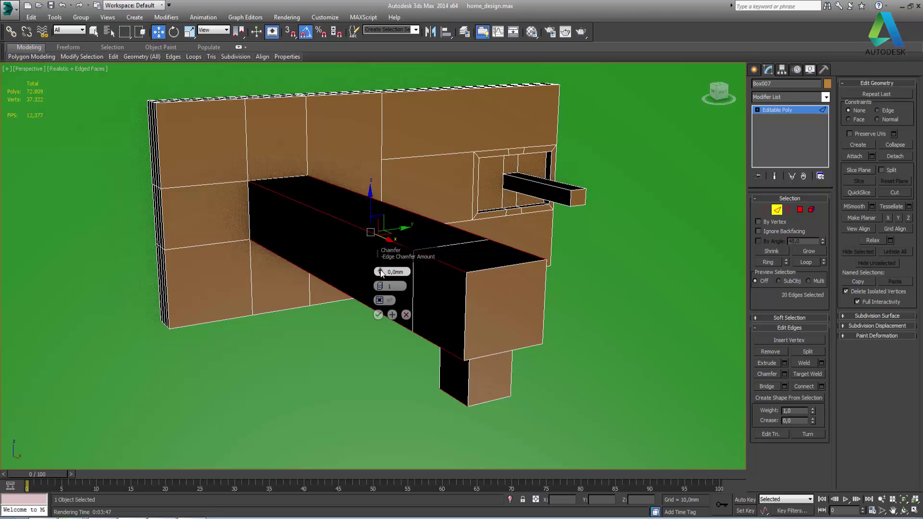
pyautogui.moveTo(379, 272); pyautogui.dragTo(380, 270)
pyautogui.moveTo(380, 272); pyautogui.dragTo(380, 275)
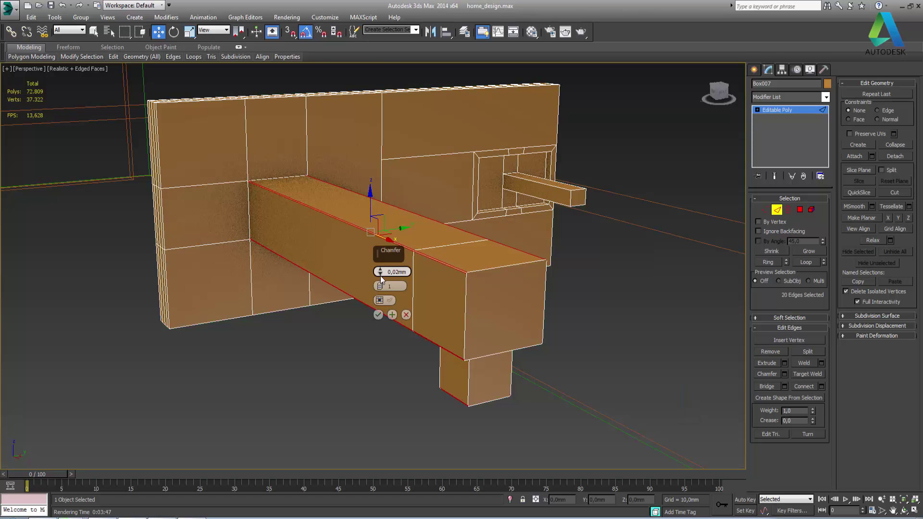
pyautogui.click(380, 275)
pyautogui.moveTo(380, 276); pyautogui.dragTo(425, 297)
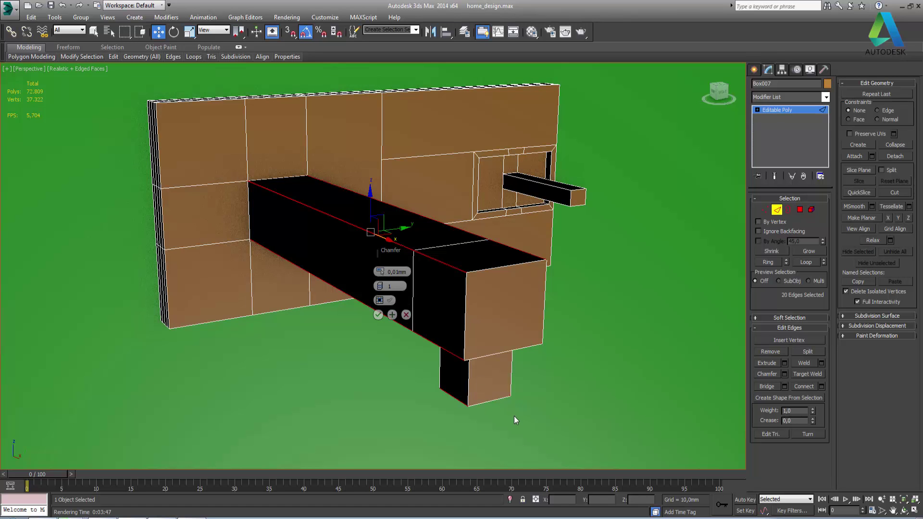
pyautogui.keyDown('alt'); pyautogui.click(433, 377); pyautogui.keyUp('alt')
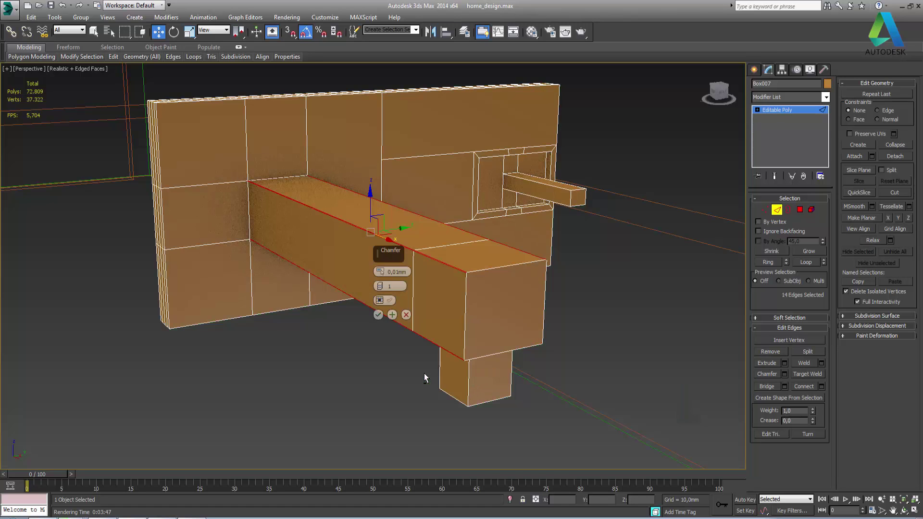
pyautogui.moveTo(380, 272)
pyautogui.mouseDown()
pyautogui.moveTo(381, 264)
pyautogui.moveTo(382, 276)
pyautogui.mouseUp()
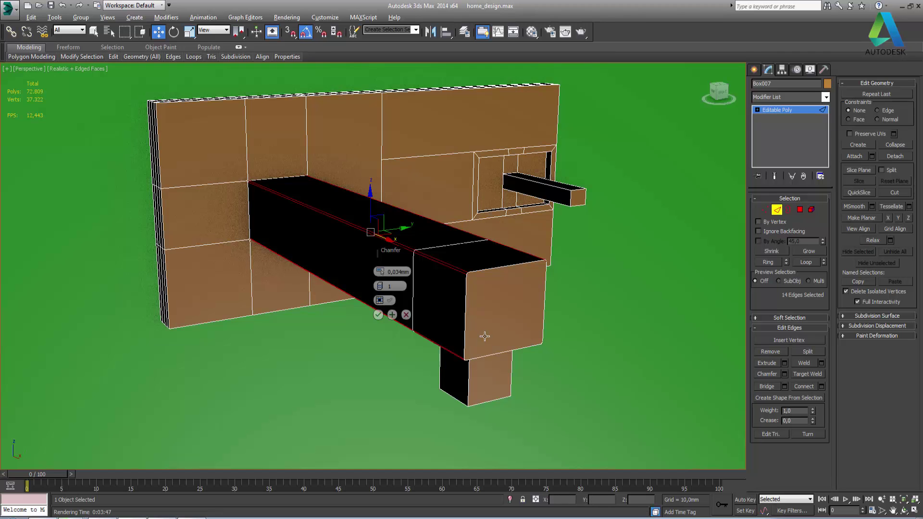
pyautogui.moveTo(485, 336)
pyautogui.keyDown('alt'); pyautogui.mouseDown(button='middle')
pyautogui.moveTo(487, 316)
pyautogui.moveTo(514, 289)
pyautogui.moveTo(419, 327)
pyautogui.mouseUp(button='middle'); pyautogui.keyUp('alt')
# Commit the 0,034mm chamfer, deselect the edges, and orbit and zoom to inspect the bevels
pyautogui.click(407, 316)
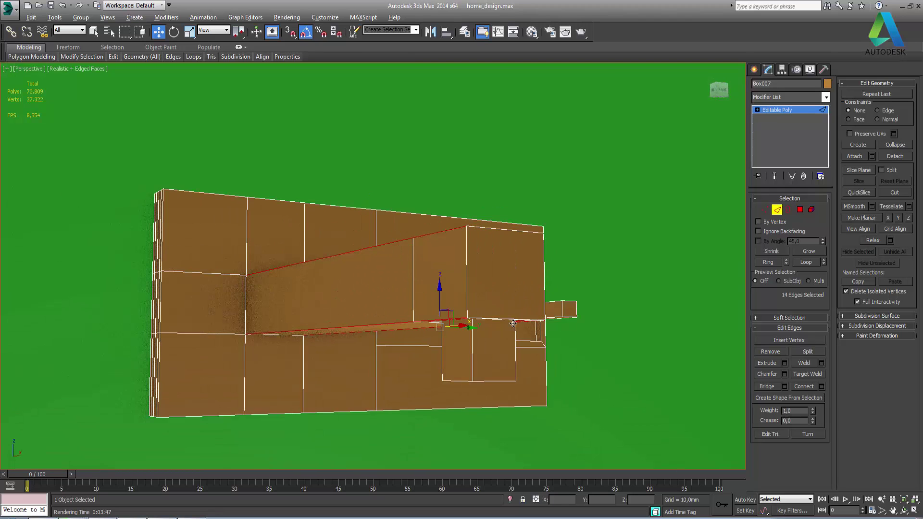
pyautogui.click(691, 304)
pyautogui.moveTo(675, 303)
pyautogui.keyDown('alt'); pyautogui.mouseDown(button='middle')
pyautogui.moveTo(548, 289)
pyautogui.moveTo(471, 315)
pyautogui.moveTo(454, 309)
pyautogui.moveTo(474, 305)
pyautogui.moveTo(426, 306)
pyautogui.moveTo(529, 307)
pyautogui.moveTo(529, 347)
pyautogui.mouseUp(button='middle'); pyautogui.keyUp('alt')
pyautogui.scroll(5, 471, 314)
pyautogui.scroll(-5, 471, 309)
pyautogui.scroll(5, 426, 306)
pyautogui.scroll(-5, 426, 306)
pyautogui.scroll(5, 475, 309)
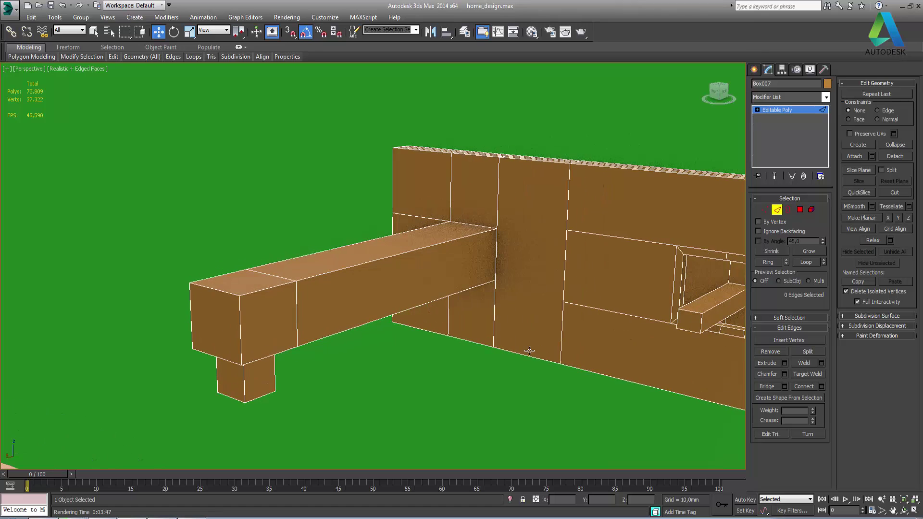
# Maximize the Front view and frame the sink and faucet together
pyautogui.hotkey('alt', 'w')
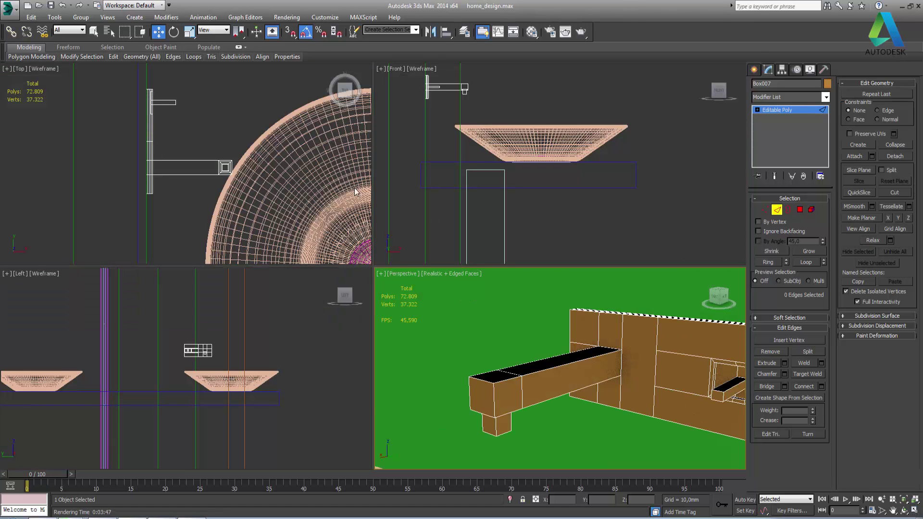
pyautogui.moveTo(215, 338); pyautogui.dragTo(218, 338, button='middle')
pyautogui.moveTo(568, 123); pyautogui.dragTo(568, 125, button='middle')
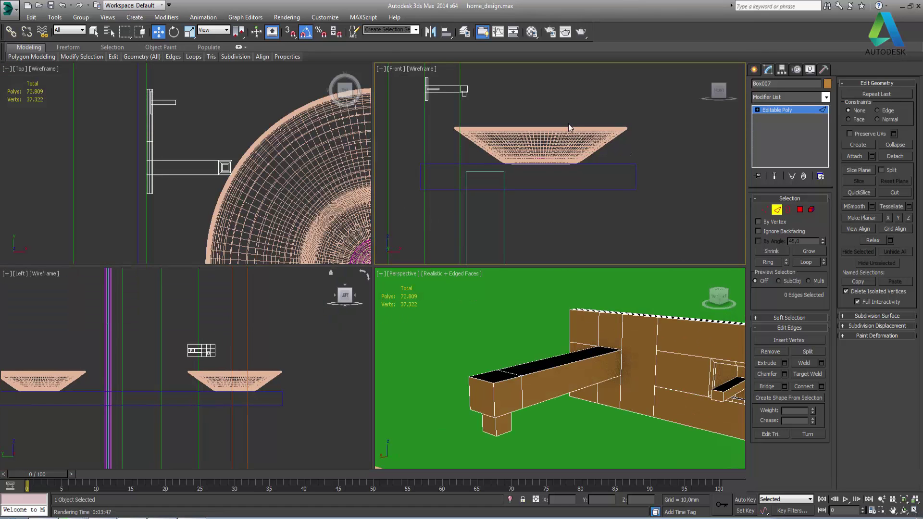
pyautogui.hotkey('alt', 'w')
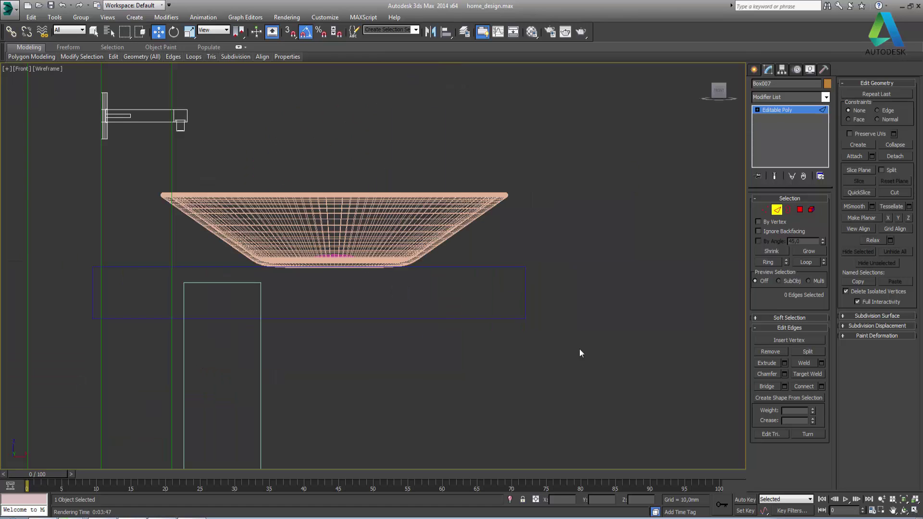
pyautogui.moveTo(314, 208); pyautogui.dragTo(456, 326, button='middle')
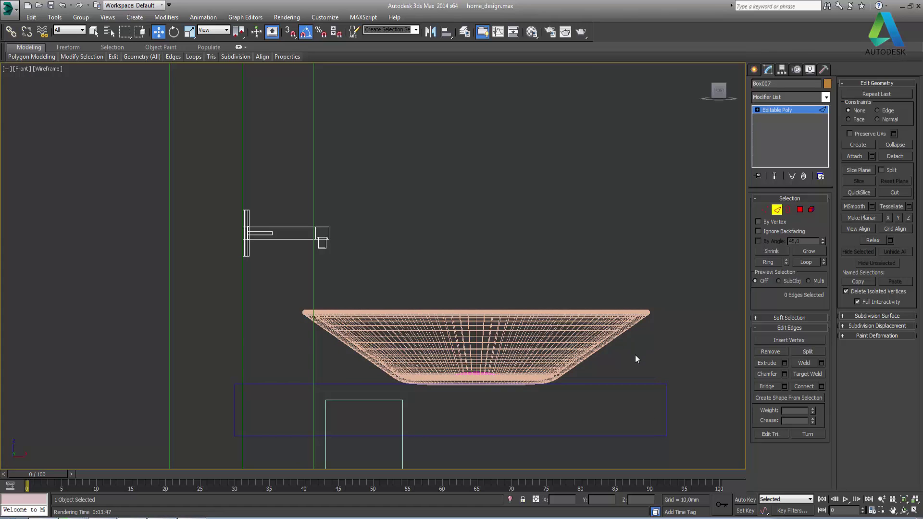
# Exit Edge mode and shift the four basin objects a few millimetres left along X
pyautogui.moveTo(663, 272); pyautogui.dragTo(424, 374)
pyautogui.click(777, 210)
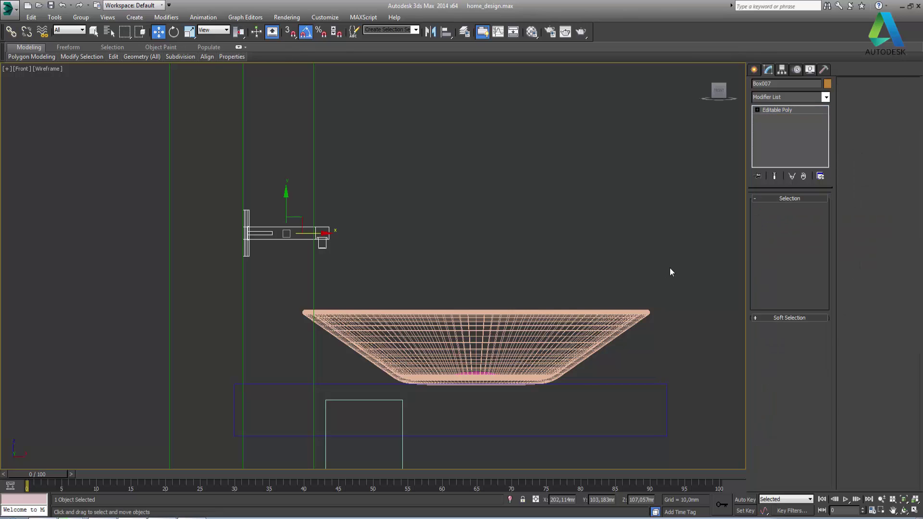
pyautogui.moveTo(671, 268); pyautogui.dragTo(407, 381)
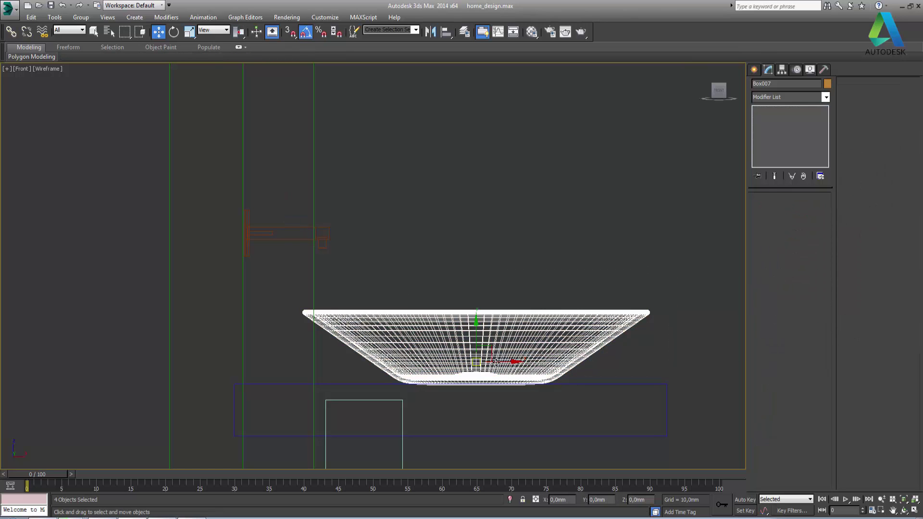
pyautogui.moveTo(495, 362)
pyautogui.mouseDown()
pyautogui.moveTo(448, 369)
pyautogui.moveTo(486, 364)
pyautogui.mouseUp()
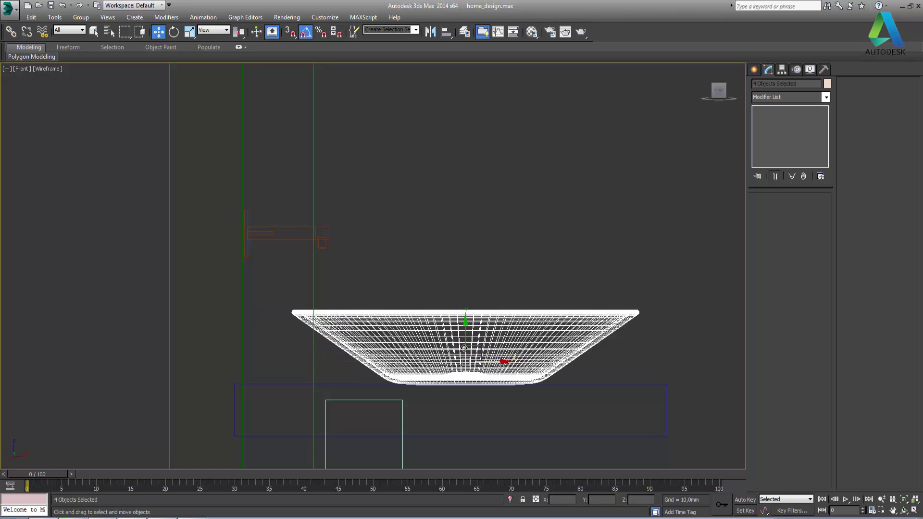
pyautogui.click(344, 254)
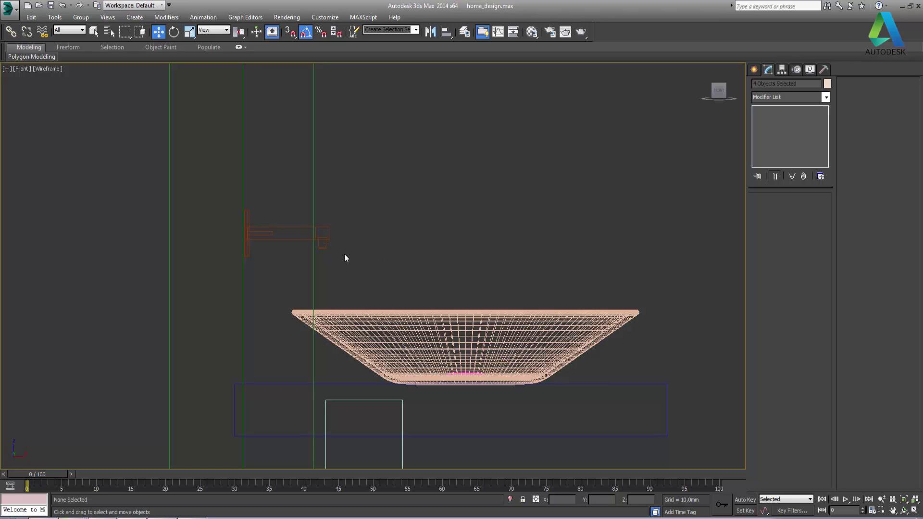
pyautogui.click(324, 241)
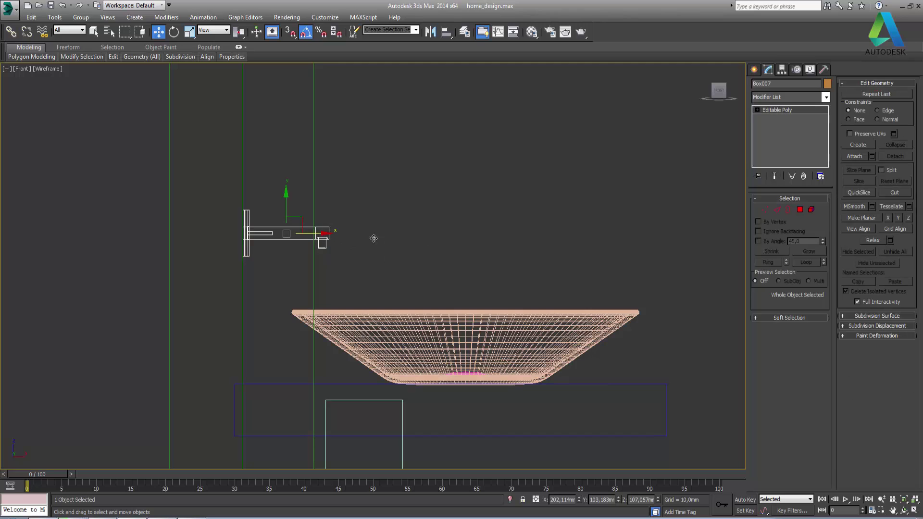
# Lengthen the faucet spout by moving its tip vertices slightly right along X
pyautogui.click(765, 210)
pyautogui.moveTo(357, 252)
pyautogui.mouseDown()
pyautogui.moveTo(381, 240)
pyautogui.moveTo(374, 243)
pyautogui.mouseUp()
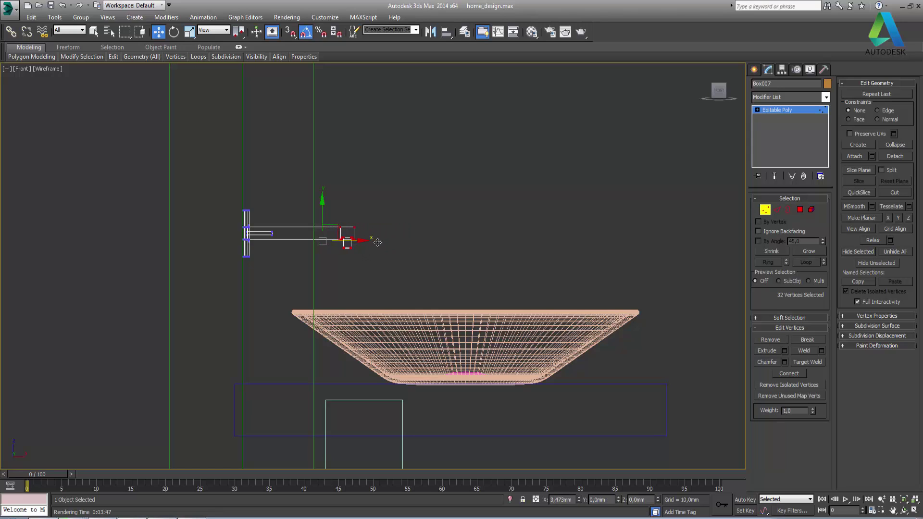
pyautogui.moveTo(374, 242); pyautogui.dragTo(375, 243)
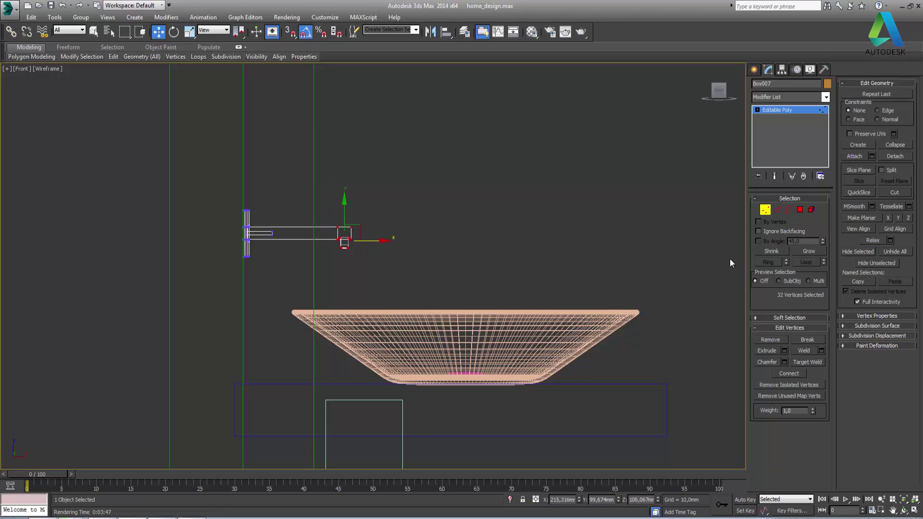
pyautogui.click(765, 212)
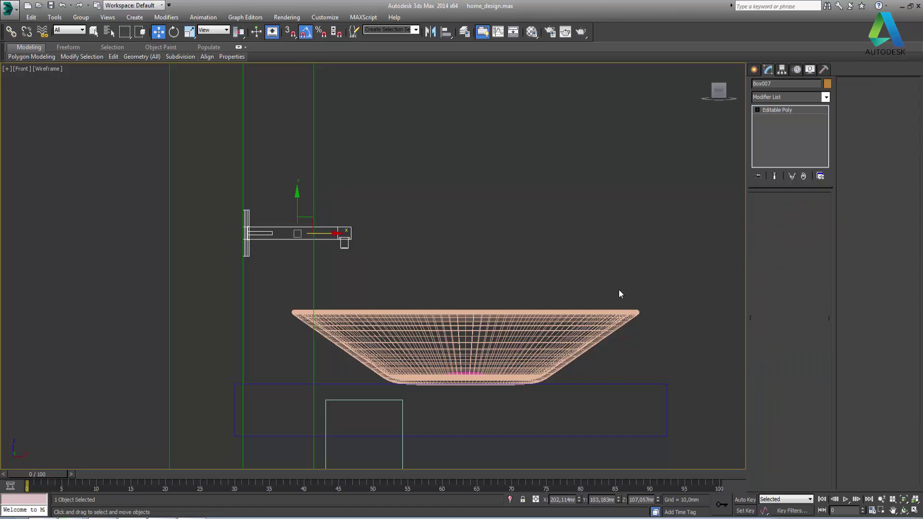
# Shift the bowl group, excluding the base box, another 1.473 mm left
pyautogui.moveTo(619, 290); pyautogui.dragTo(443, 395)
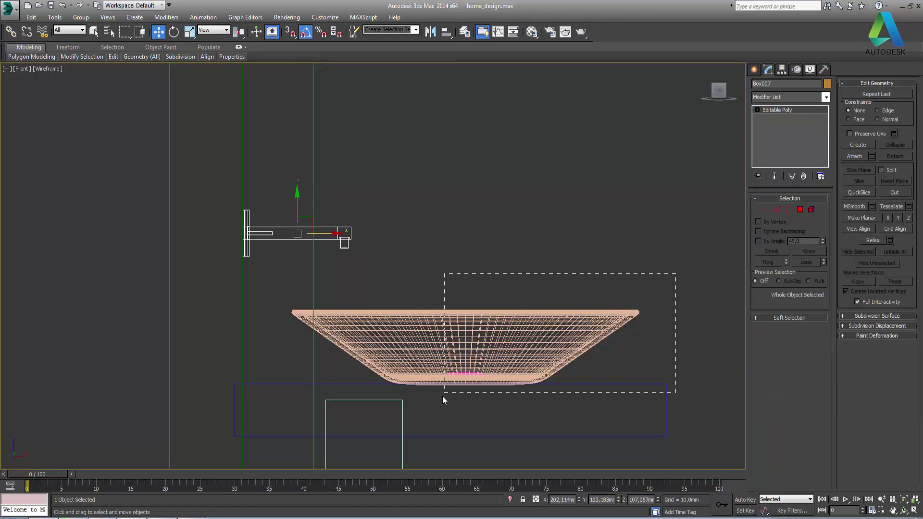
pyautogui.keyDown('alt'); pyautogui.click(645, 400); pyautogui.keyUp('alt')
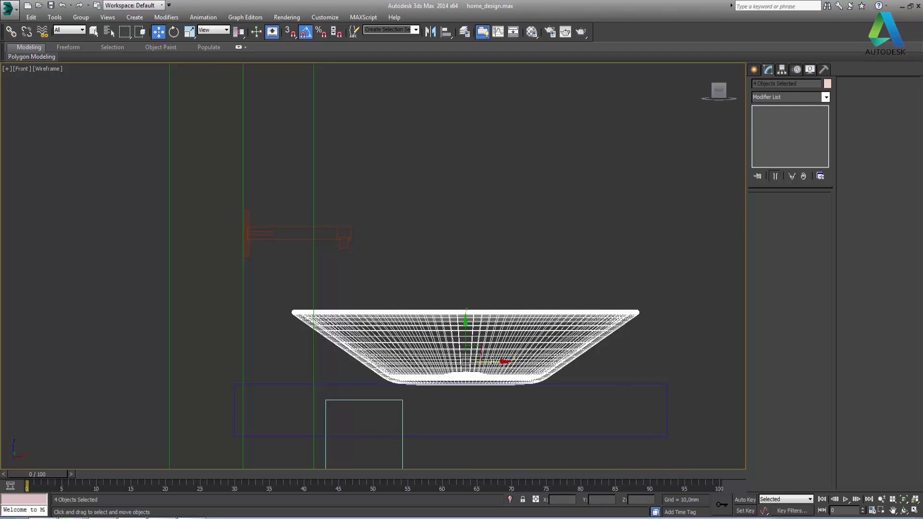
pyautogui.moveTo(493, 361); pyautogui.dragTo(481, 362)
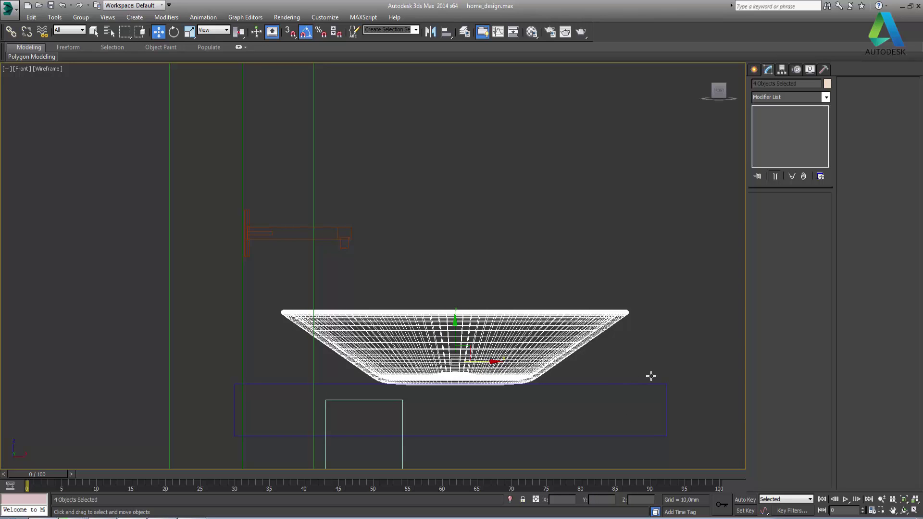
pyautogui.click(674, 350)
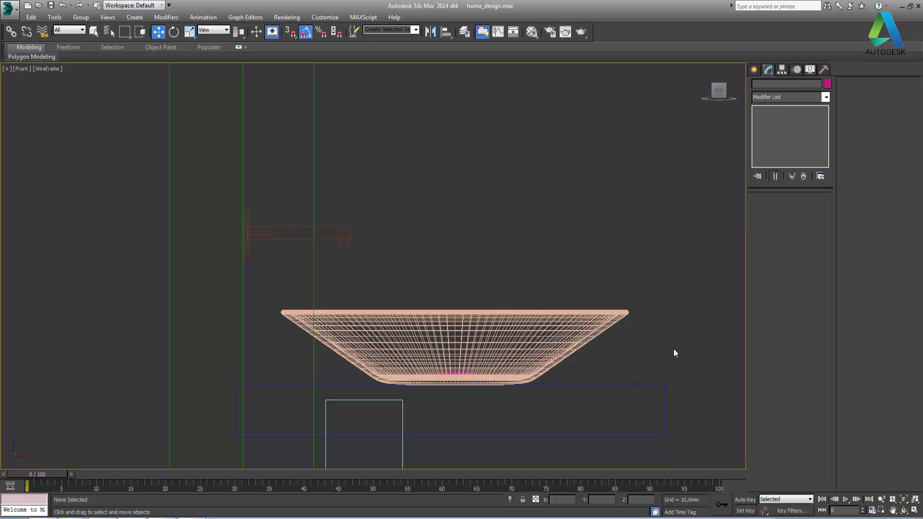
pyautogui.click(267, 232)
# Maximize the Left view and Shift-drag a faucet copy along X to the other basin
pyautogui.click(915, 511)
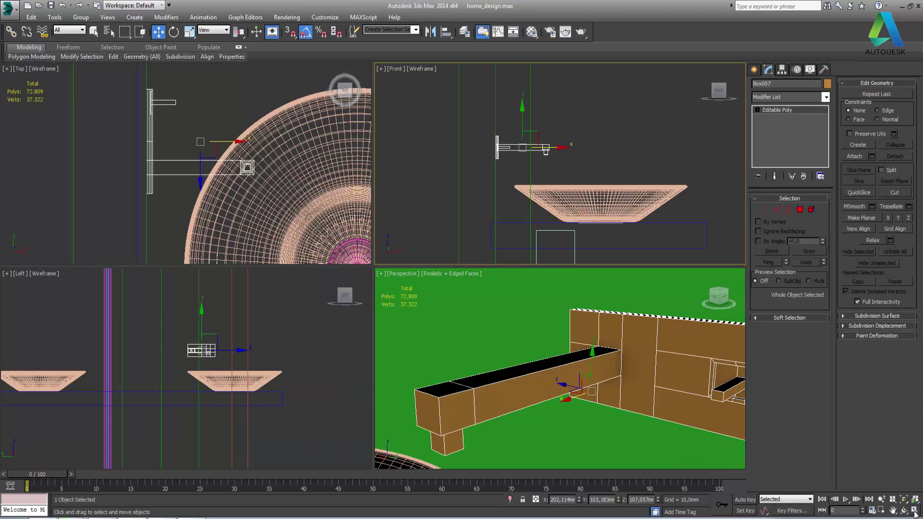
pyautogui.rightClick(271, 332)
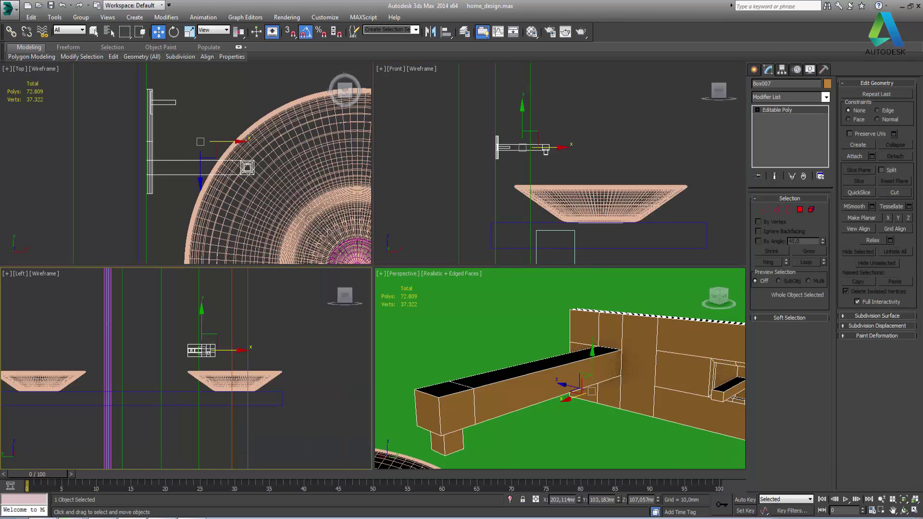
pyautogui.click(914, 510)
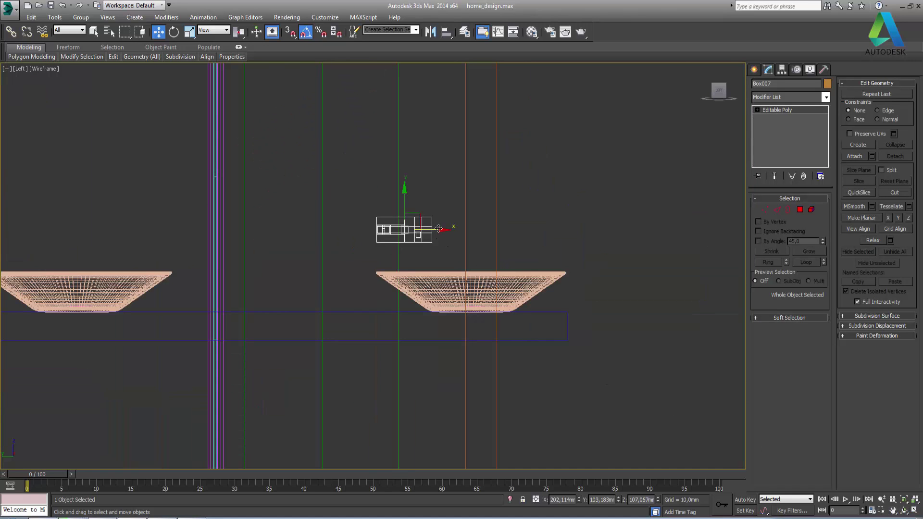
pyautogui.moveTo(437, 231)
pyautogui.mouseDown()
pyautogui.moveTo(500, 229)
pyautogui.moveTo(111, 214)
pyautogui.mouseUp()
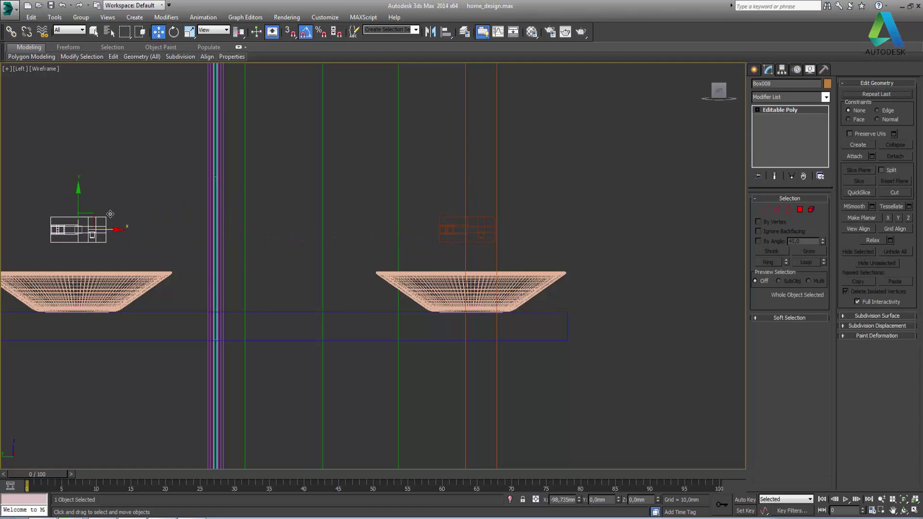
pyautogui.keyDown('shift'); pyautogui.moveTo(111, 214); pyautogui.dragTo(111, 215); pyautogui.keyUp('shift')
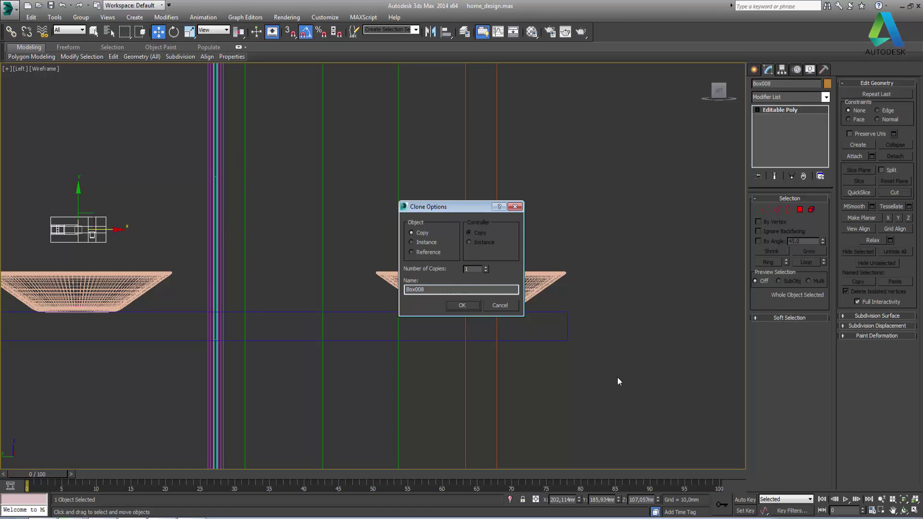
# Confirm the Box008 faucet copy, then zoom out the Left view to review both basins
pyautogui.click(474, 306)
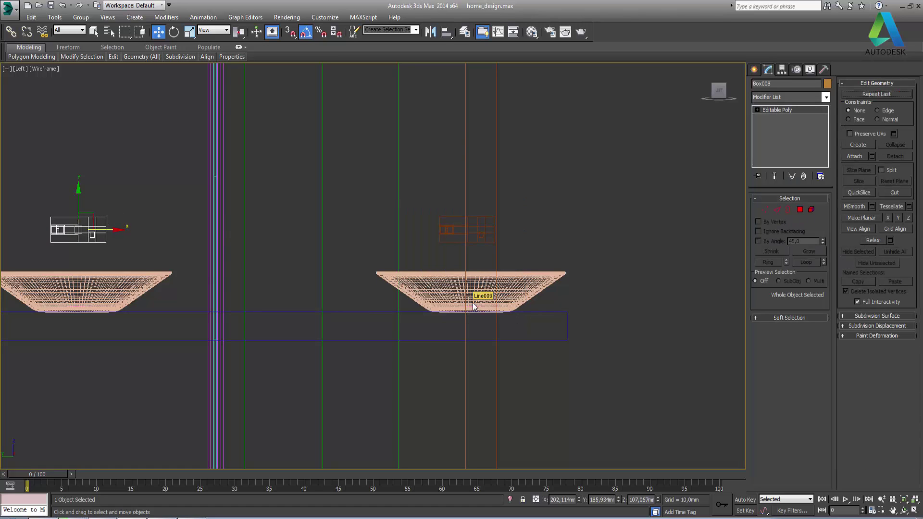
pyautogui.moveTo(426, 272); pyautogui.dragTo(453, 276, button='middle')
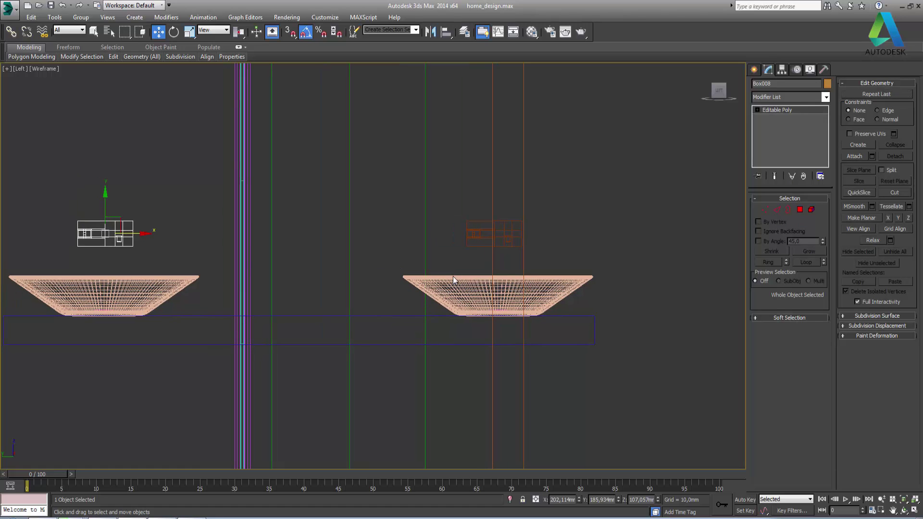
pyautogui.scroll(-2, 414, 266)
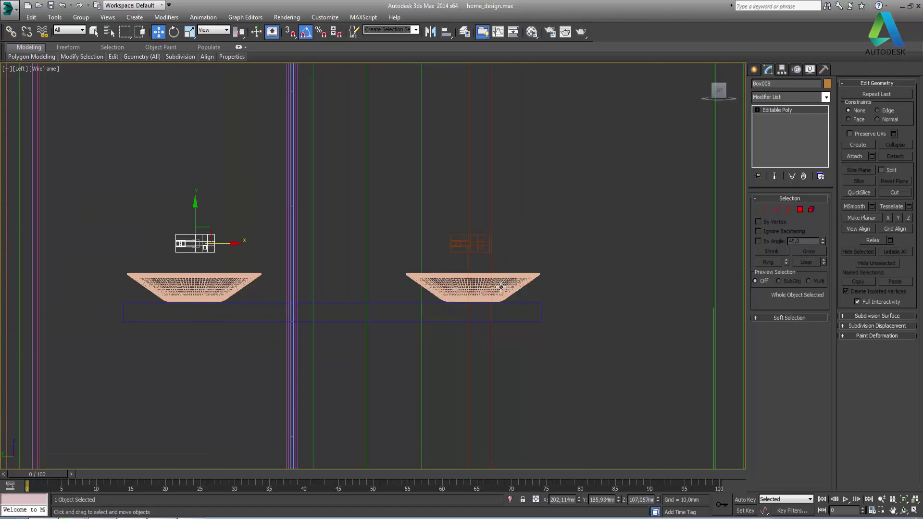
pyautogui.scroll(-3, 501, 288)
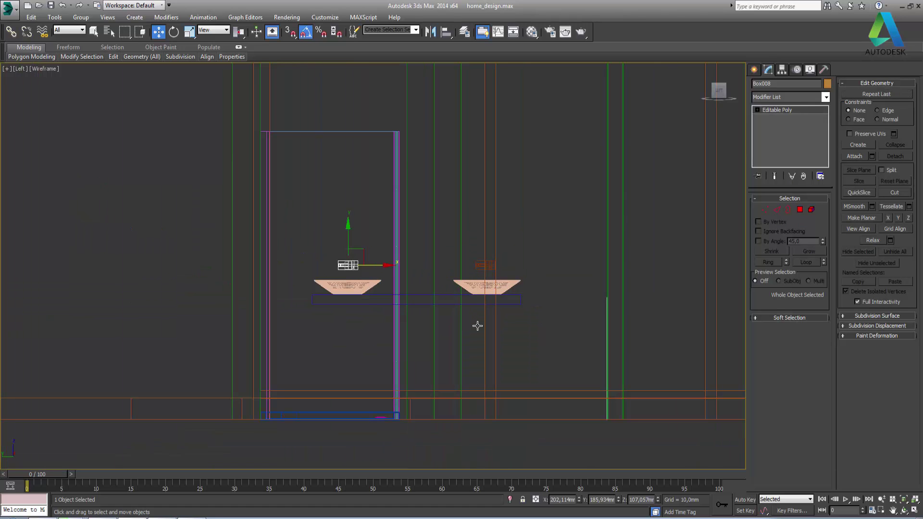